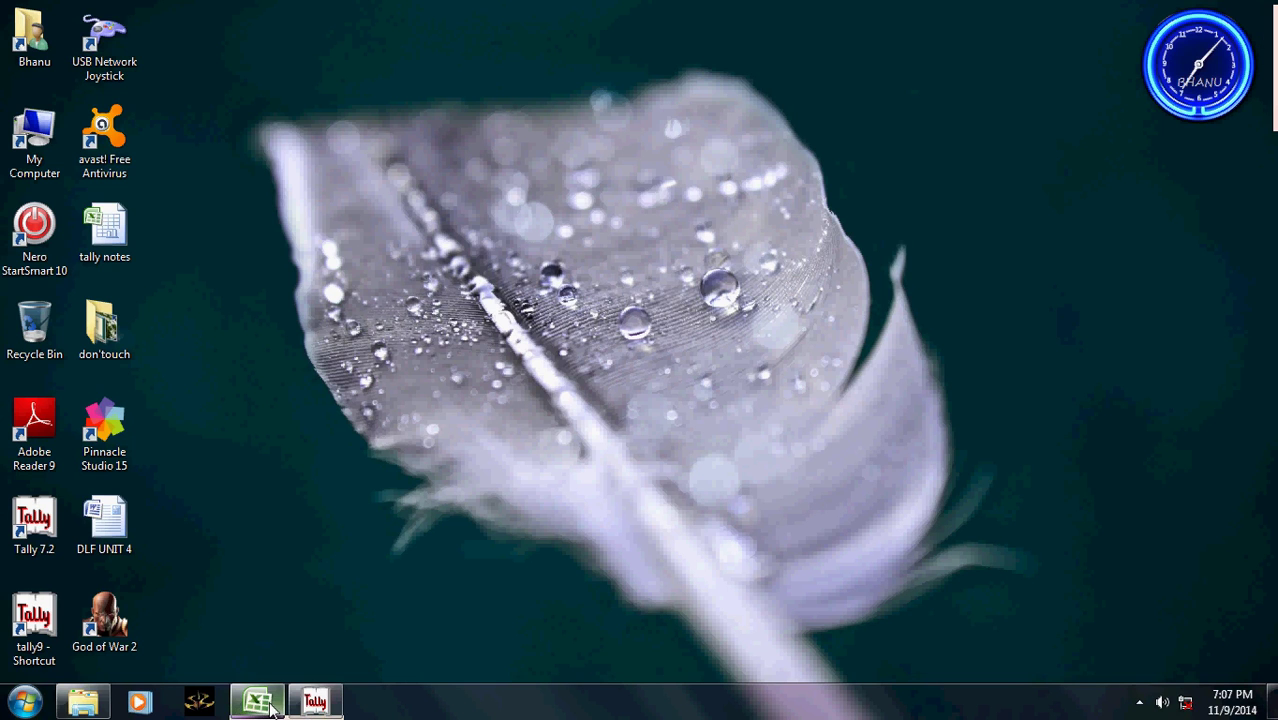
- Restore the tally notes workbook showing the transaction list and the Rs 10,000 expense breakdown
left_click(258, 703)
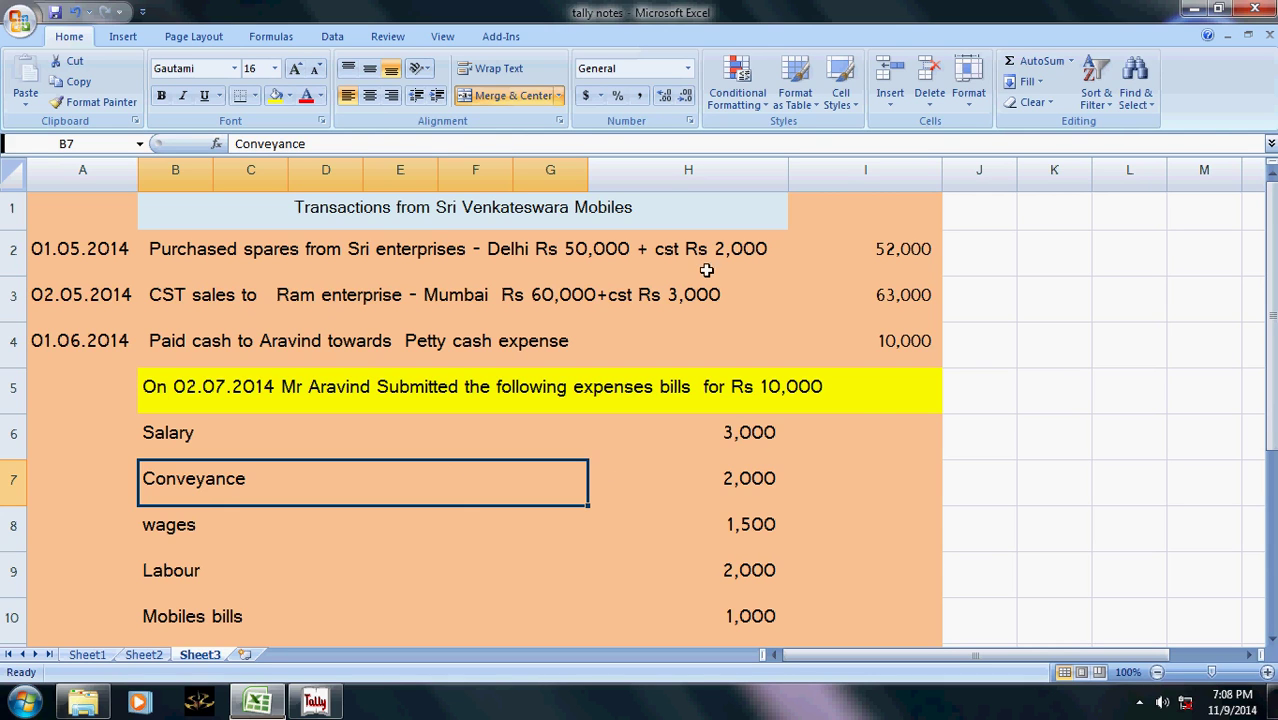
- Read the date and details of the 01.05.2014 Sri enterprises purchase, then return to Gateway of Tally
left_click(430, 247)
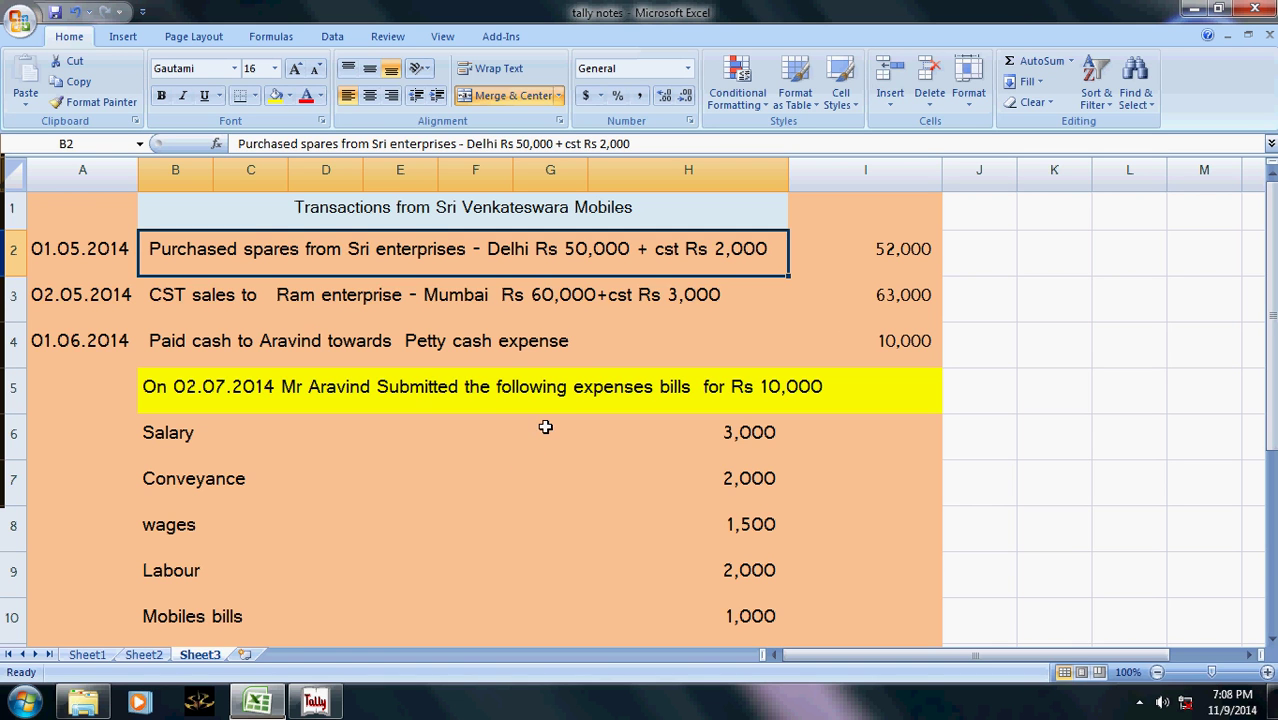
left_click(318, 704)
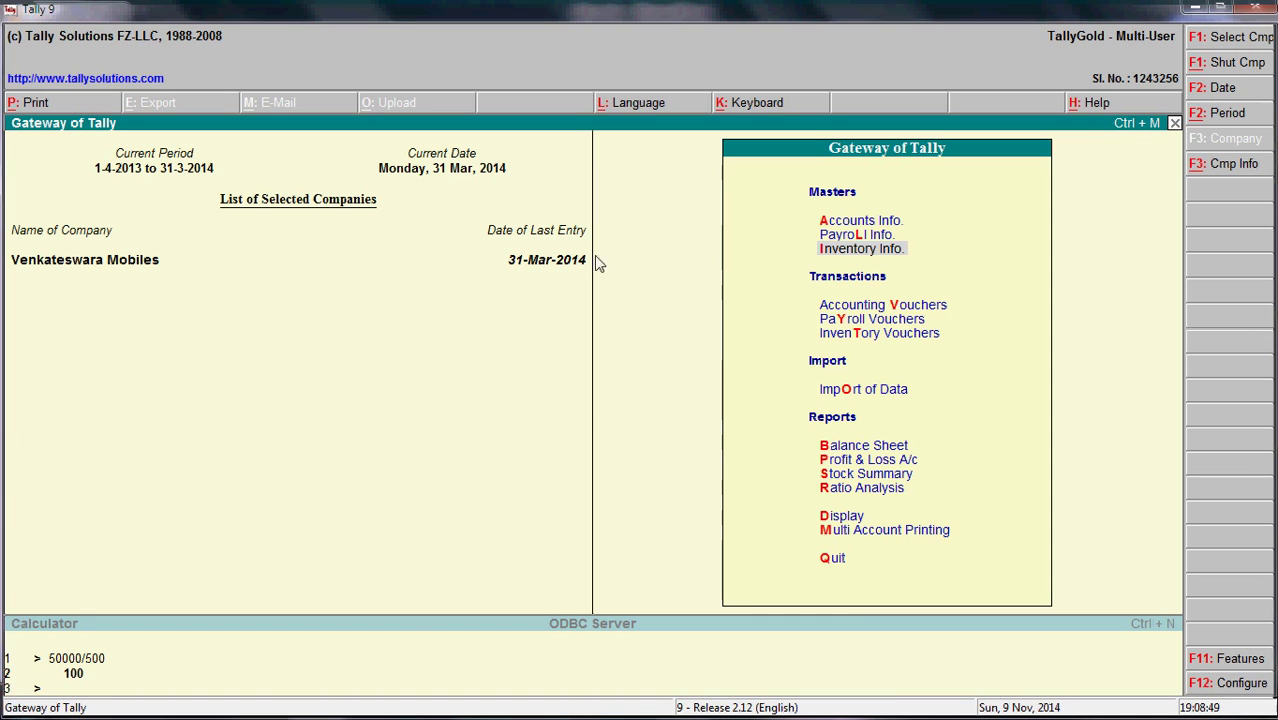
key("alt+Tab")
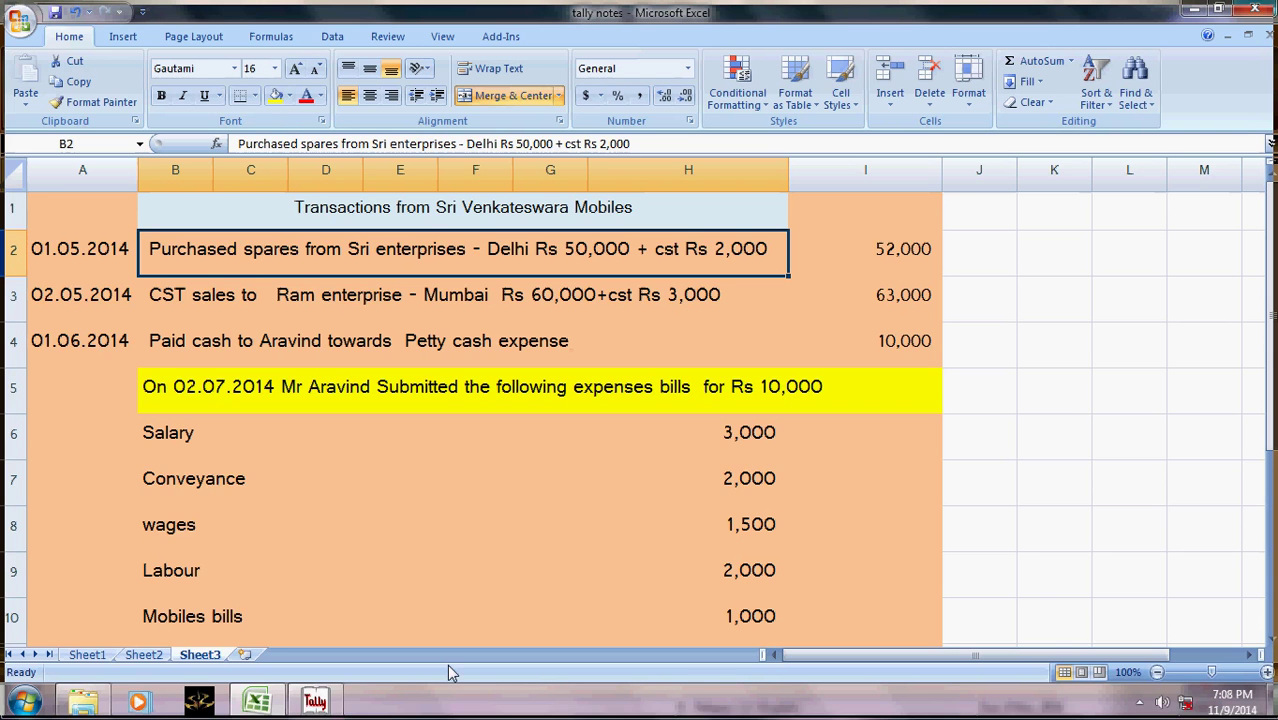
left_click(123, 247)
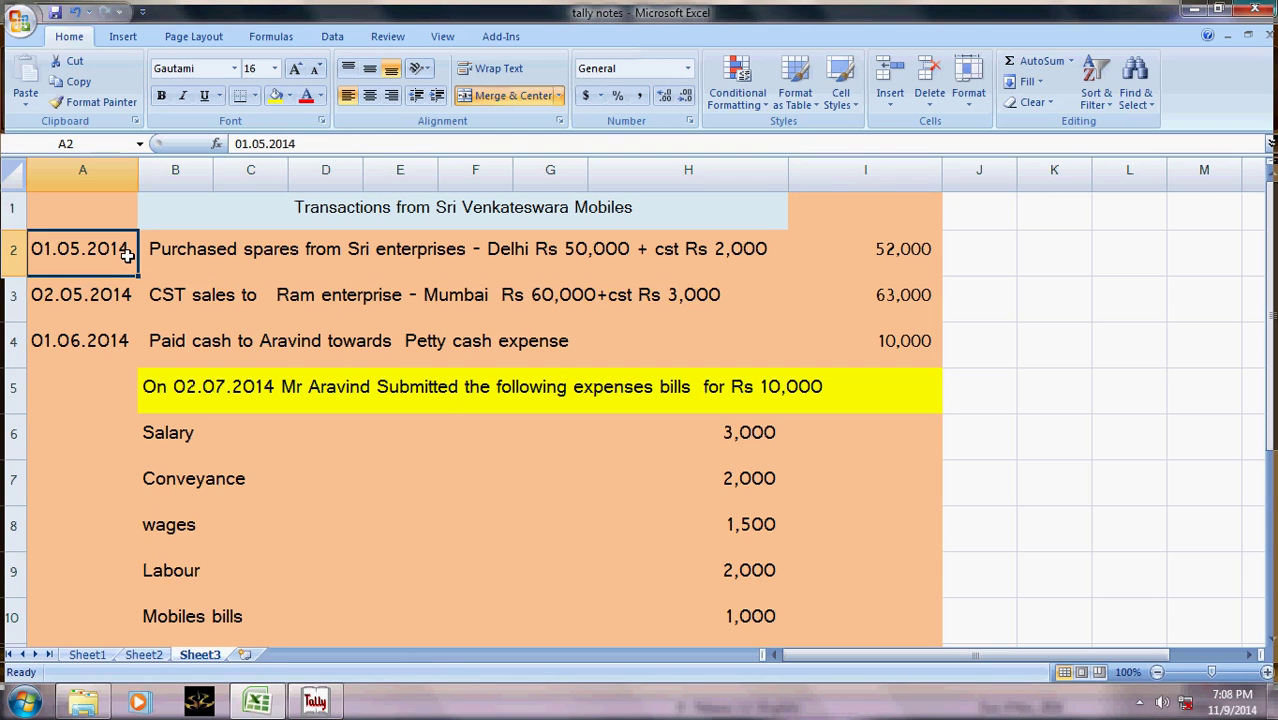
key("alt+Tab")
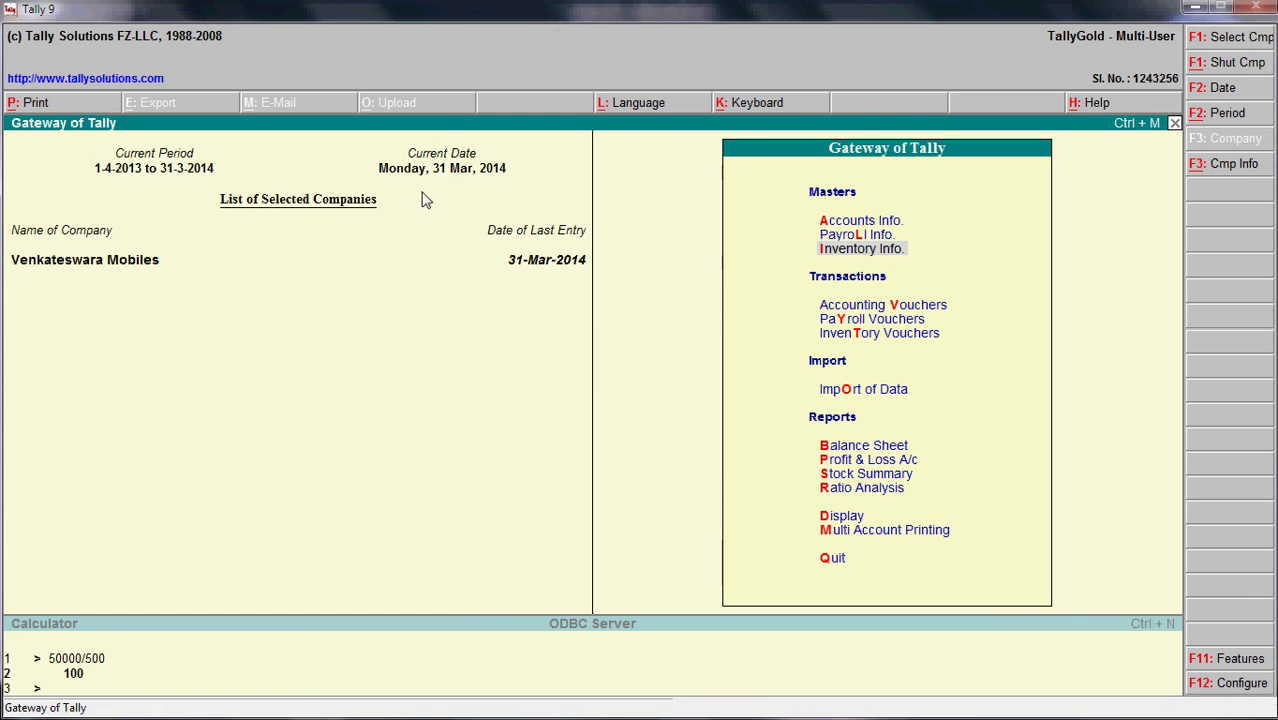
left_click(900, 311)
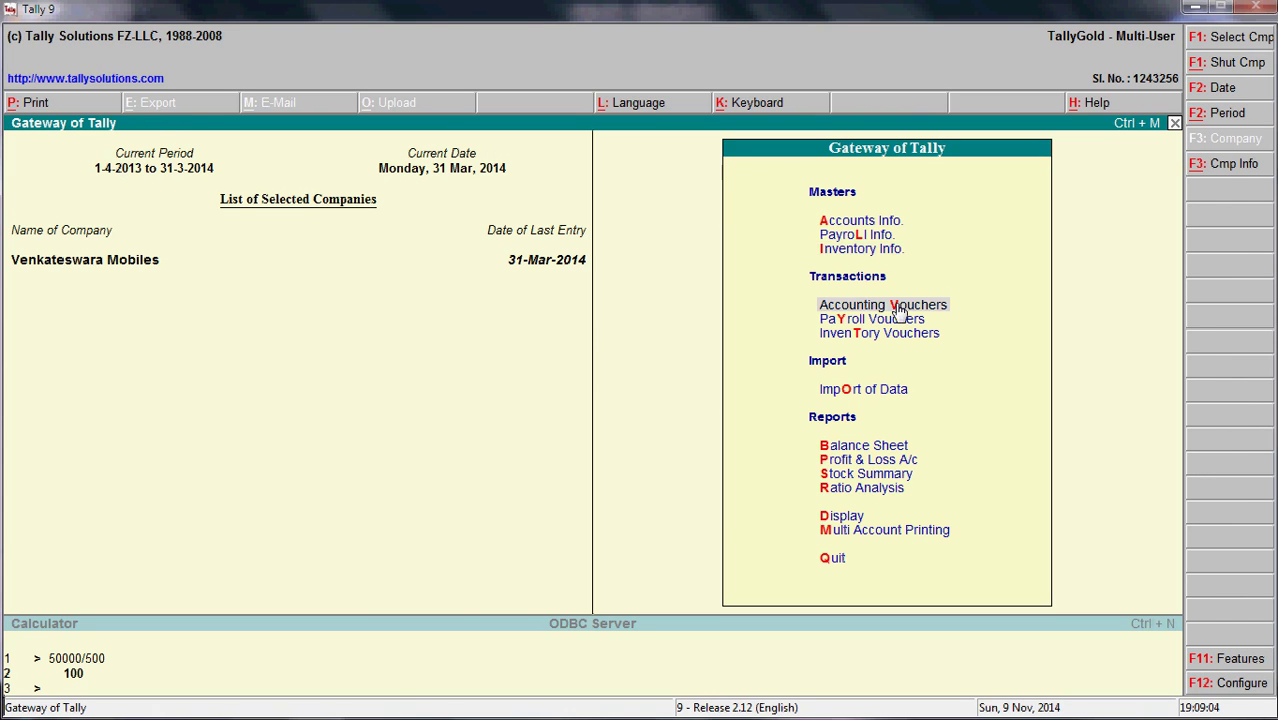
left_click(900, 311)
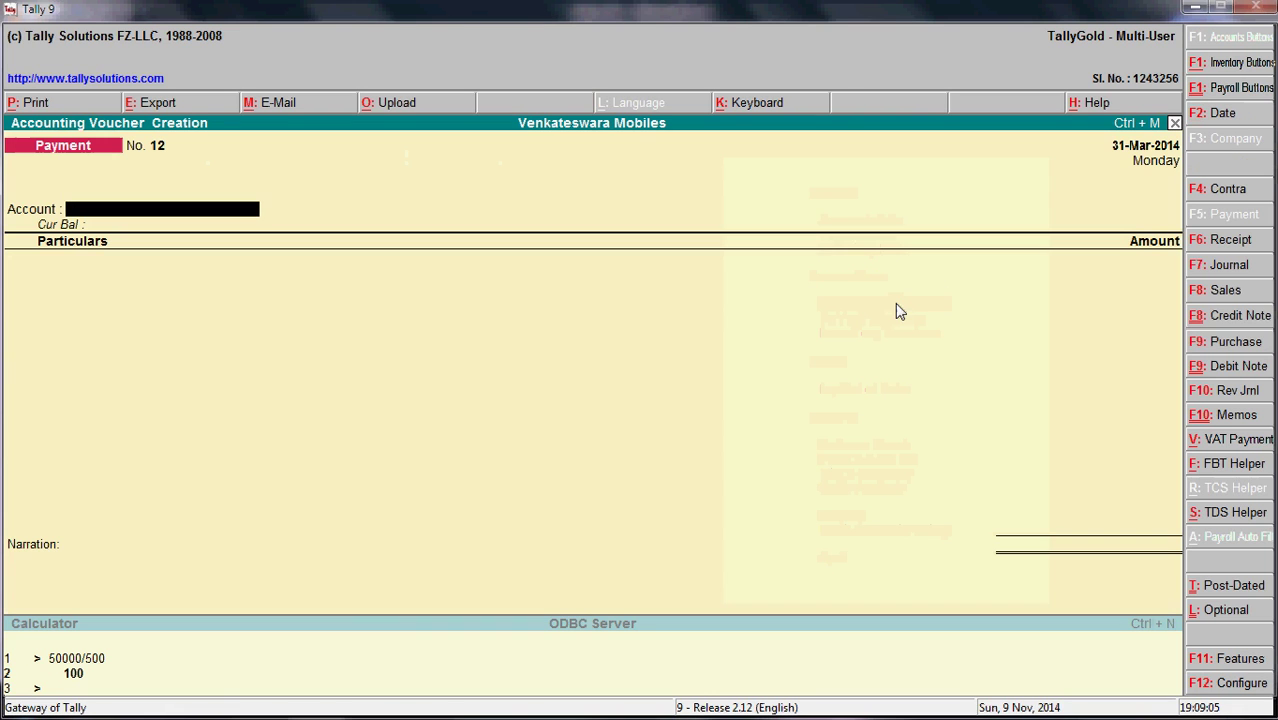
left_click(1207, 118)
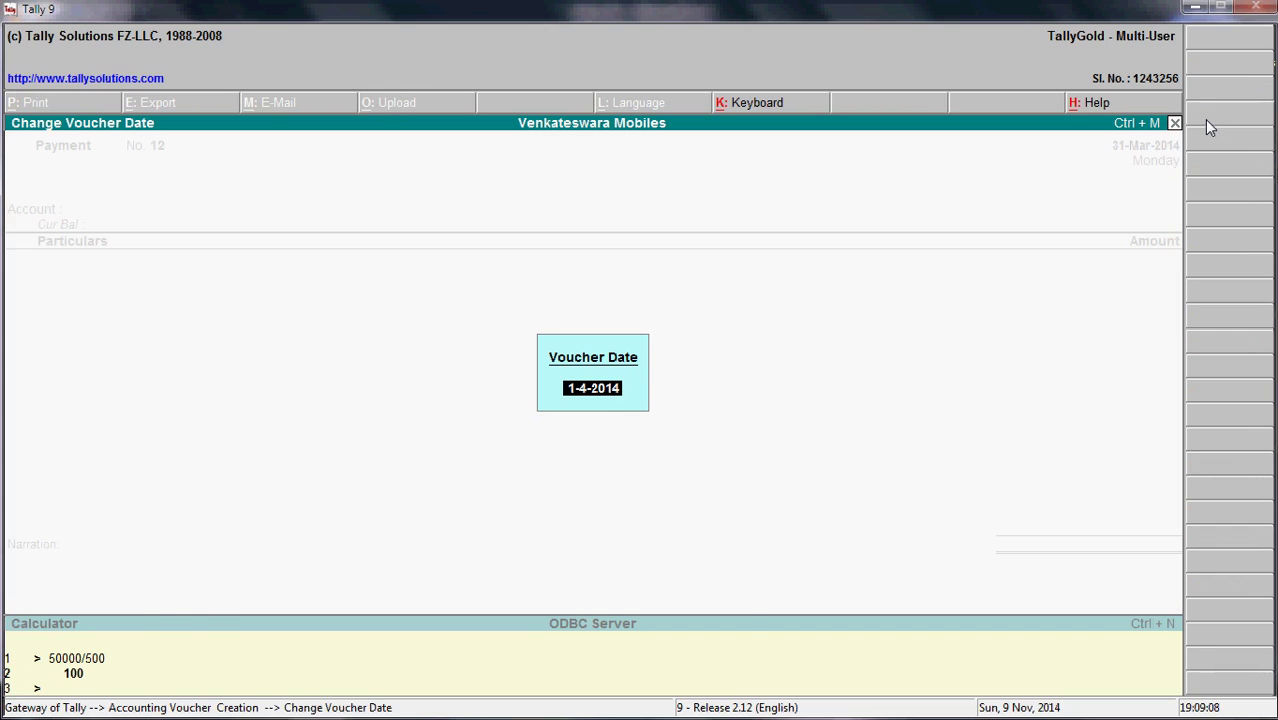
key("alt+Tab")
key("alt+Tab")
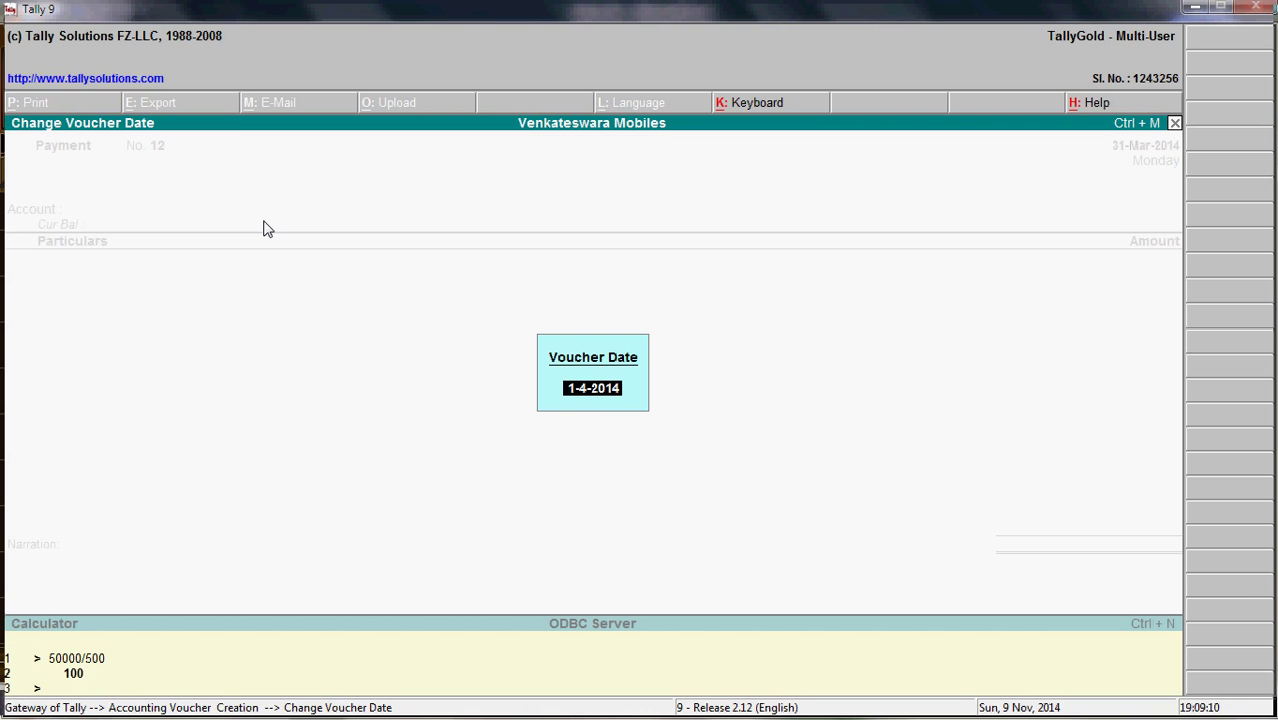
type("1-5-14")
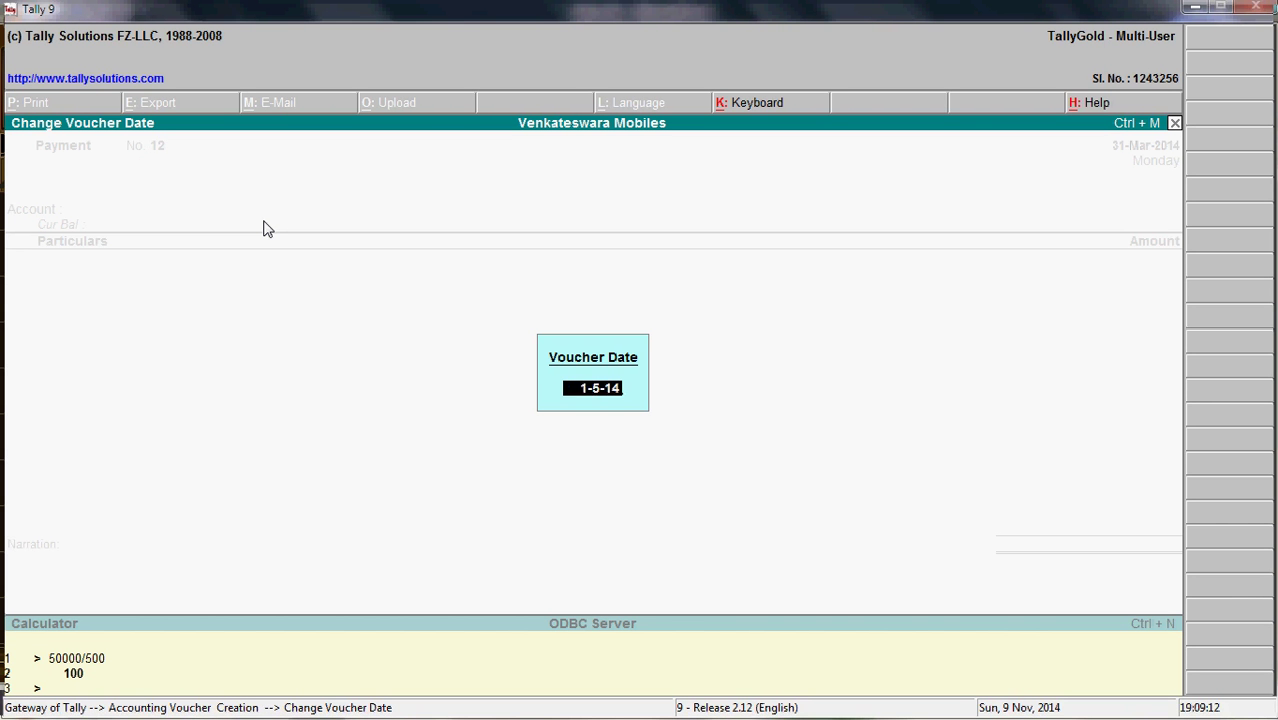
key("Return")
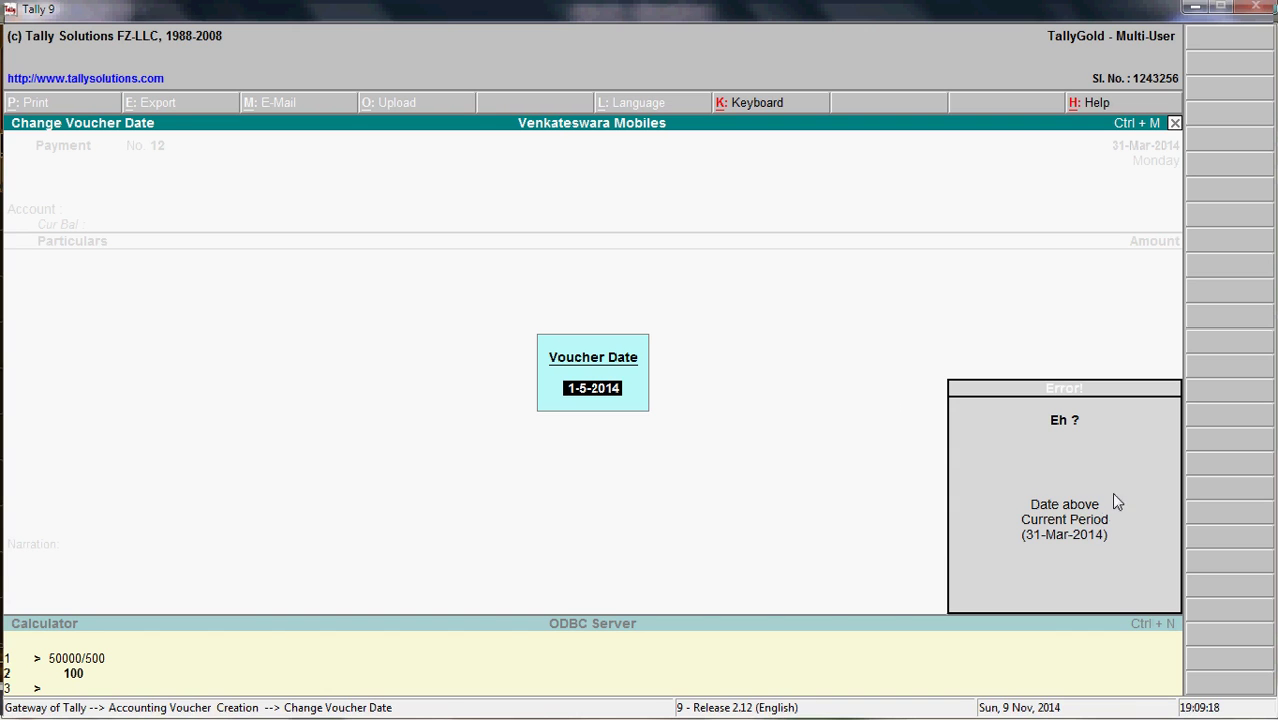
key("Escape")
key("Escape")
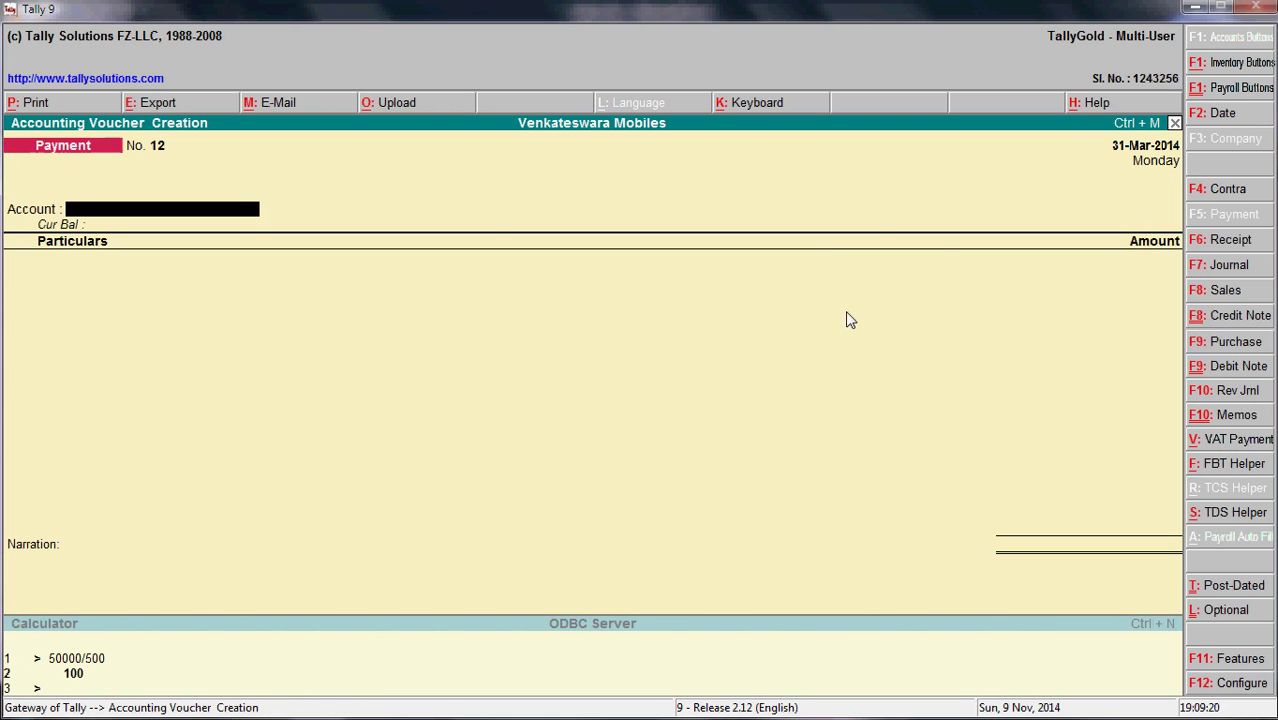
key("Escape")
- Extend the company period to end on 31-3-2015
key("Return")
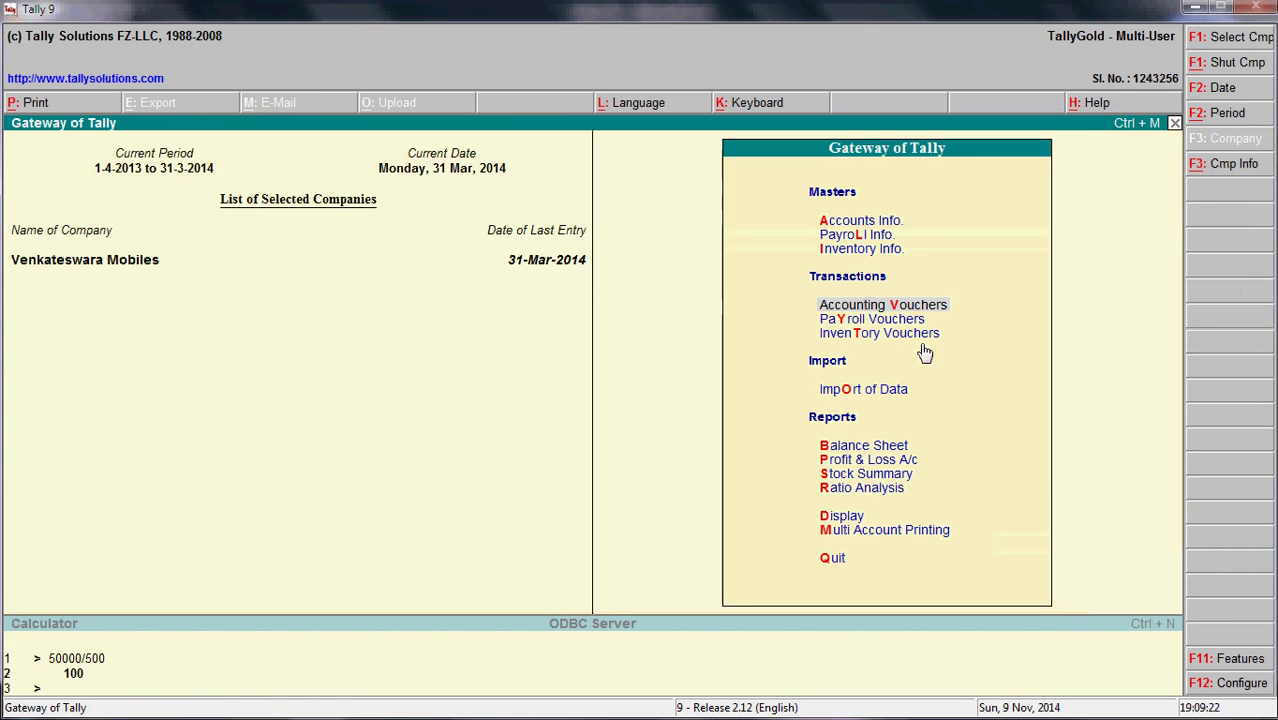
left_click(167, 172)
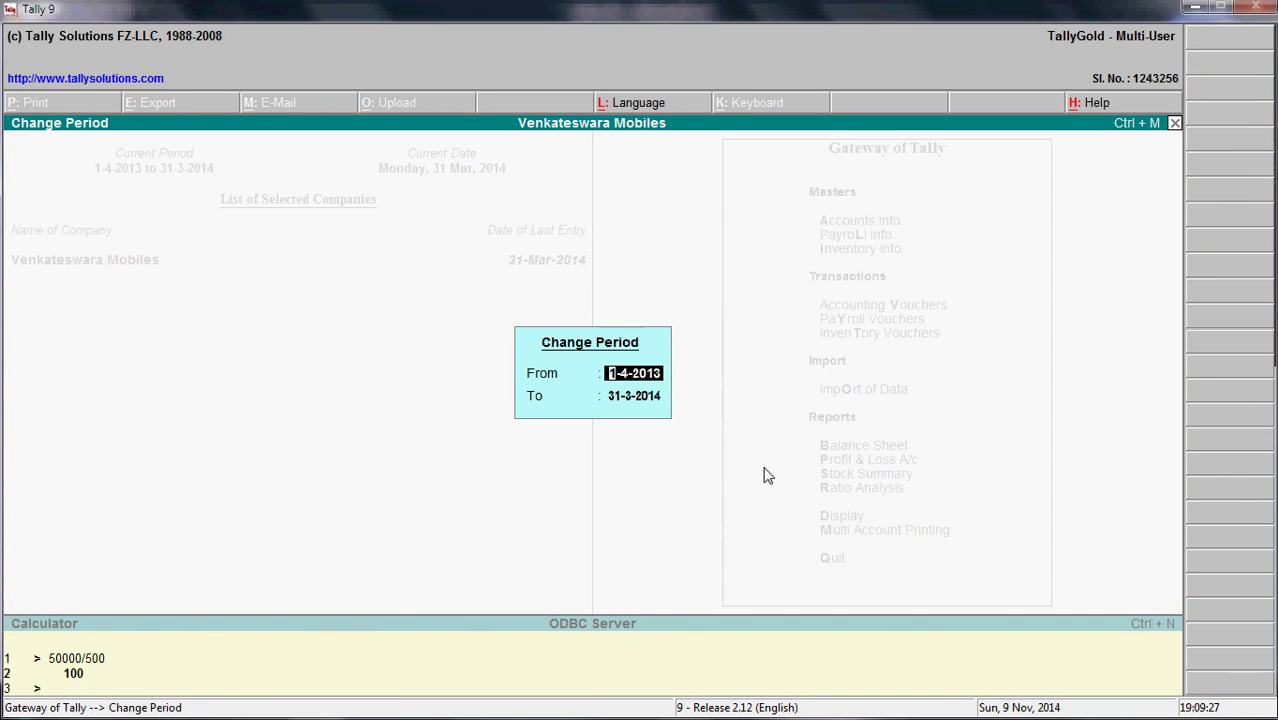
key("Return")
type("31-3-2015")
key("Return")
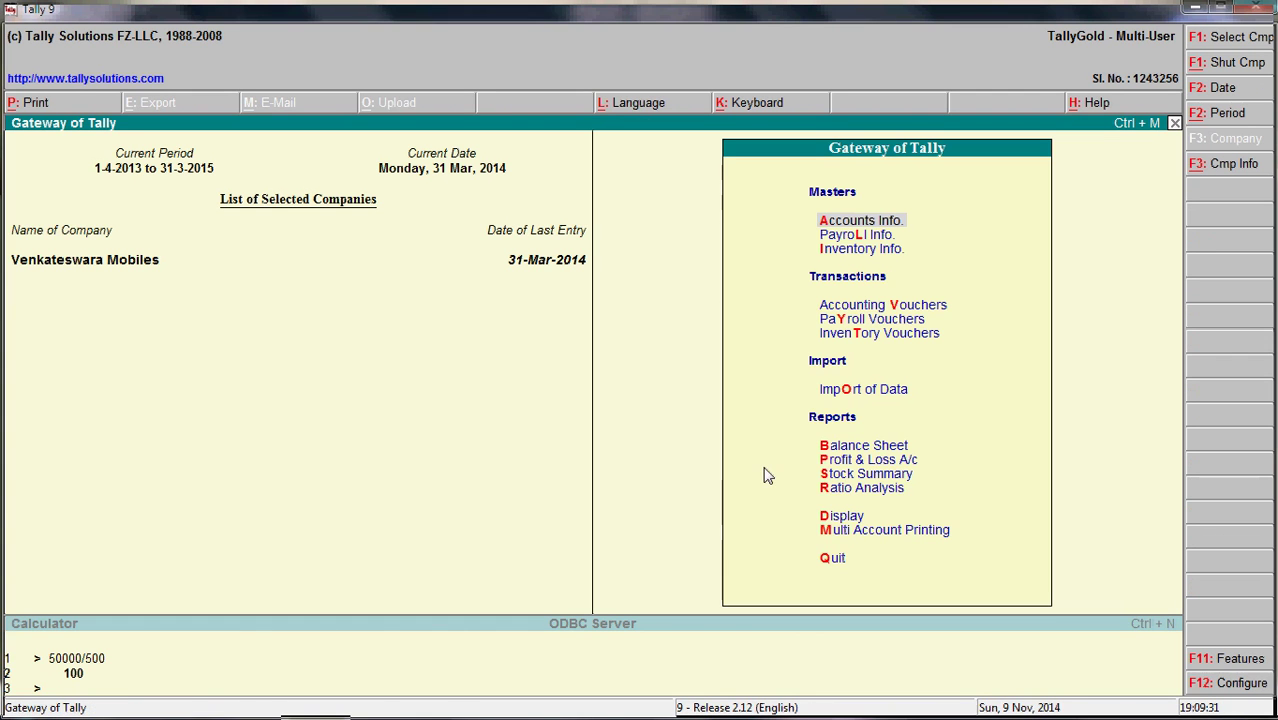
- Set the current date to 10-11 (10 Nov 2013)
left_click(455, 172)
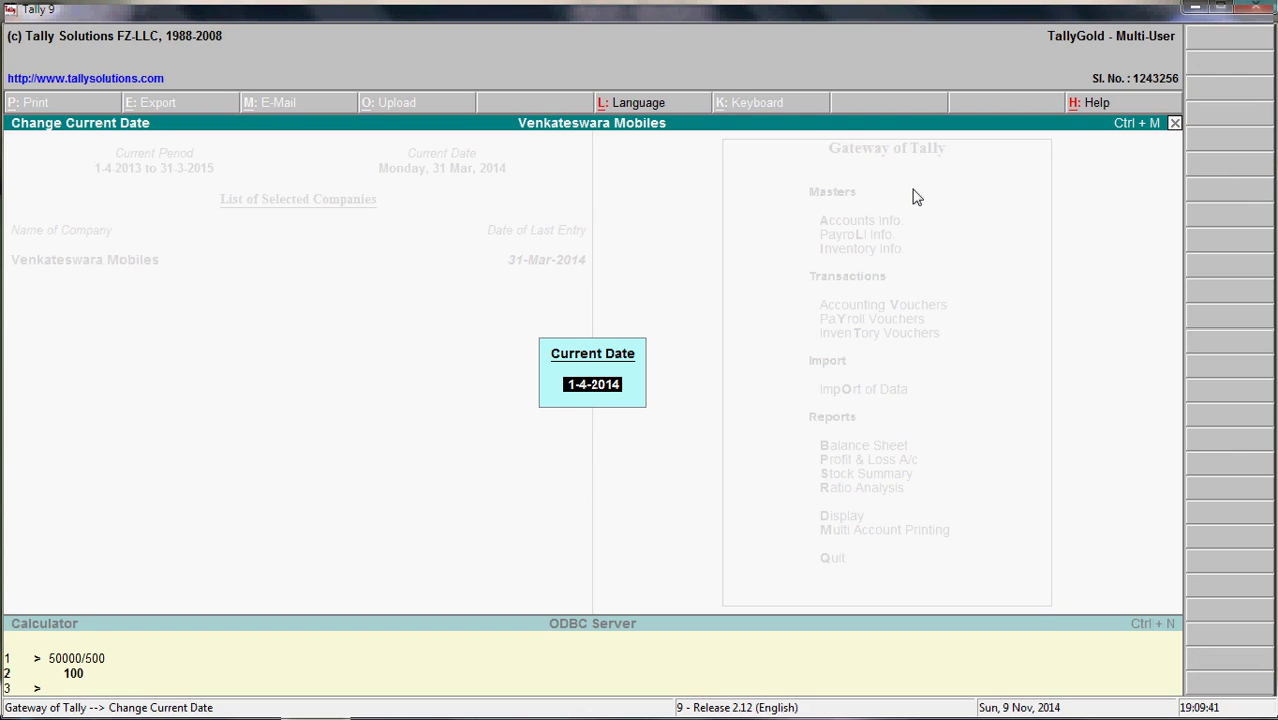
type("10-11")
key("Return")
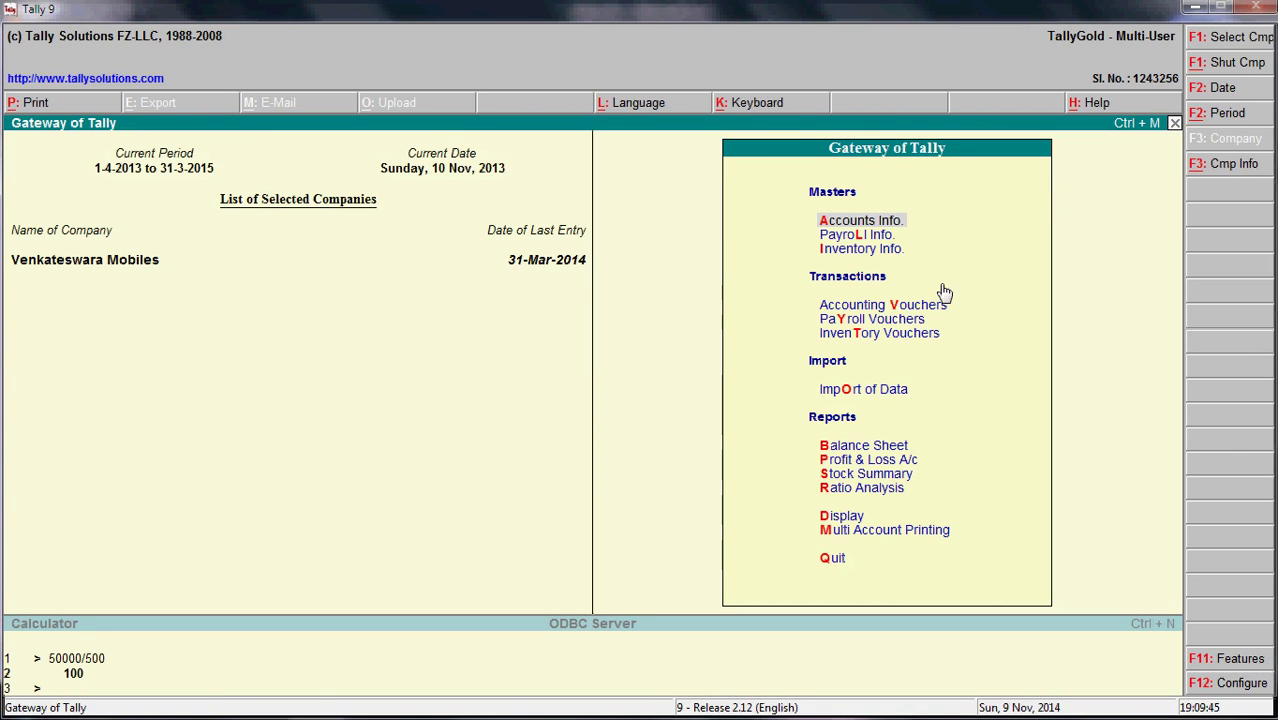
- Start purchase voucher No. 3 dated 10-Nov-2013 up to the party account, then view the Excel notes
left_click(895, 310)
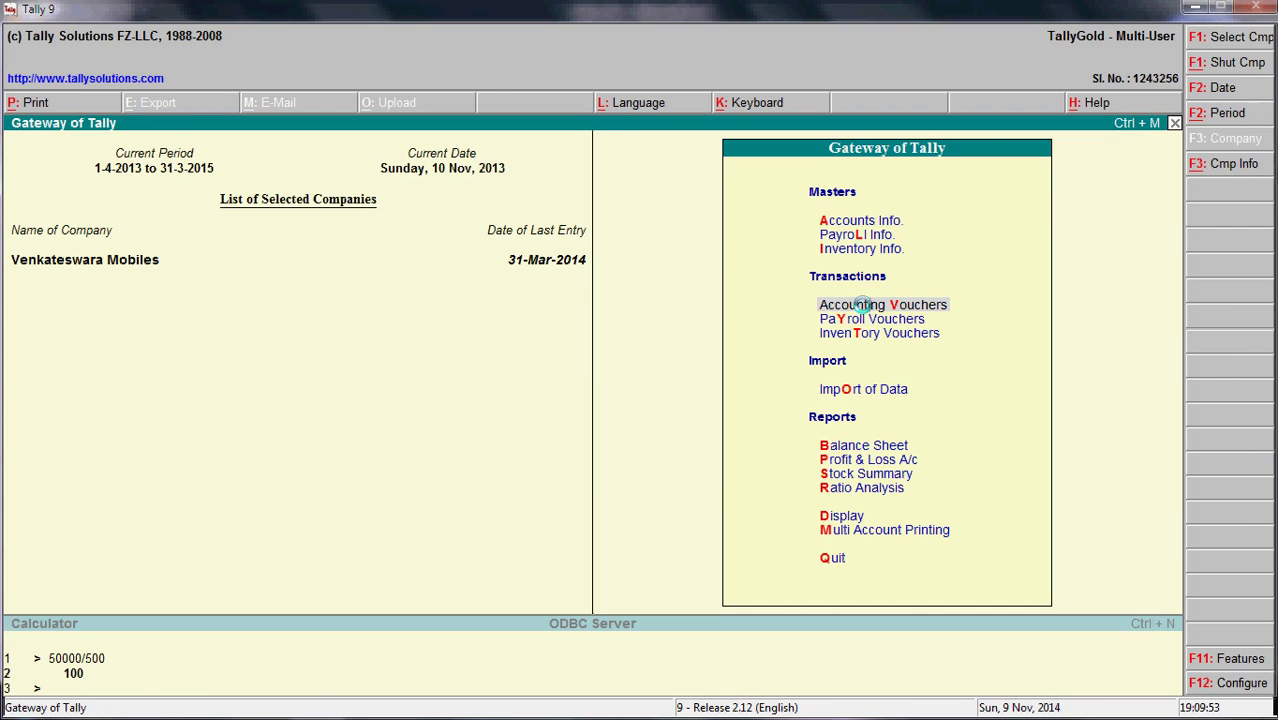
left_click(866, 312)
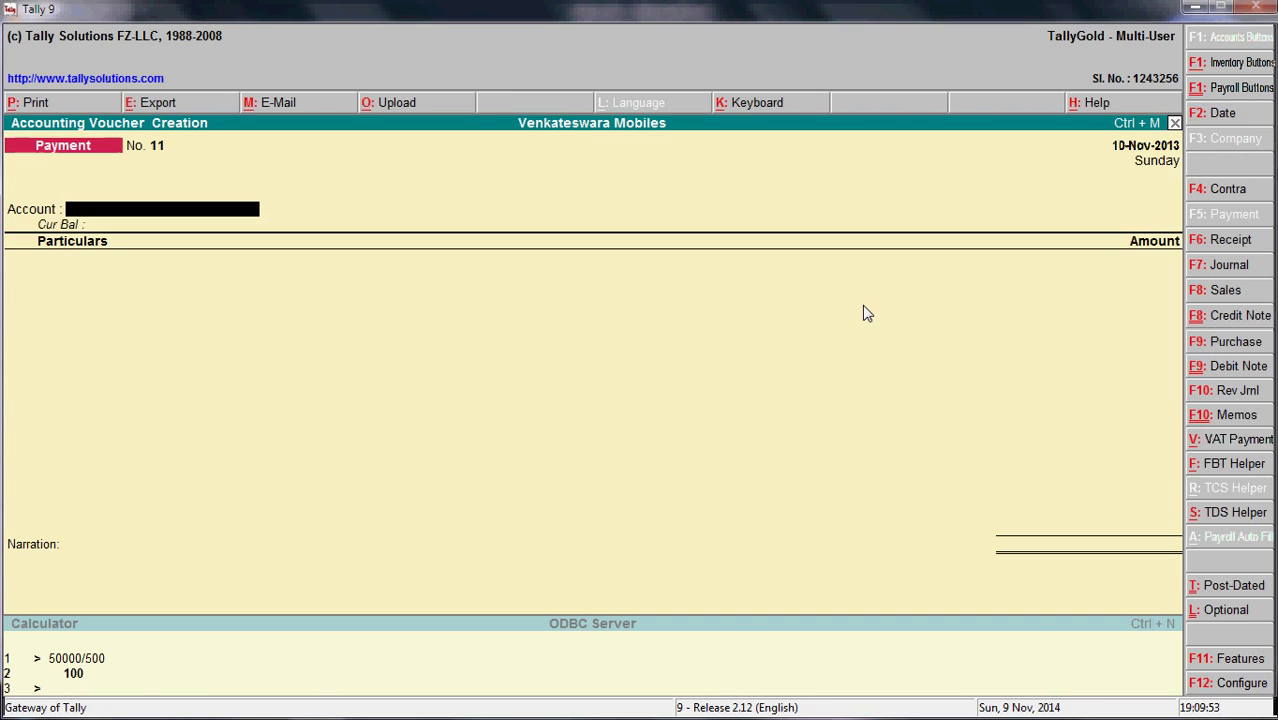
left_click(1225, 344)
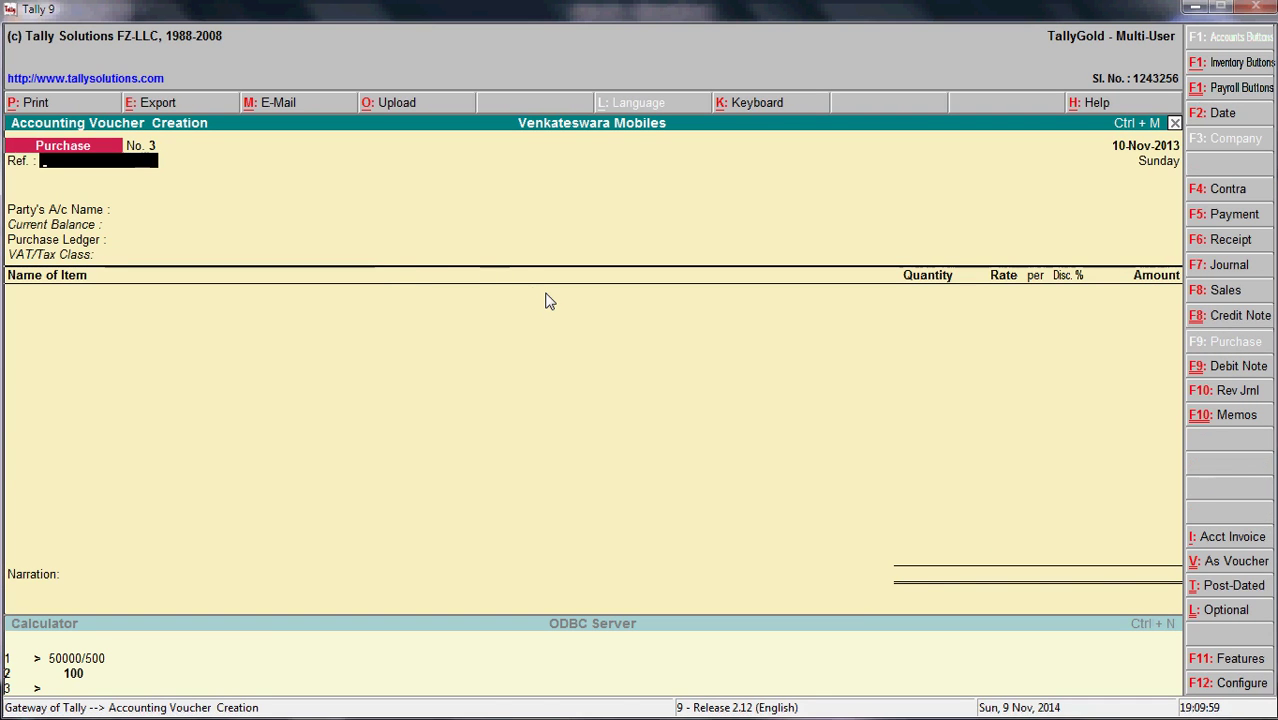
key("Return")
key("alt+Tab")
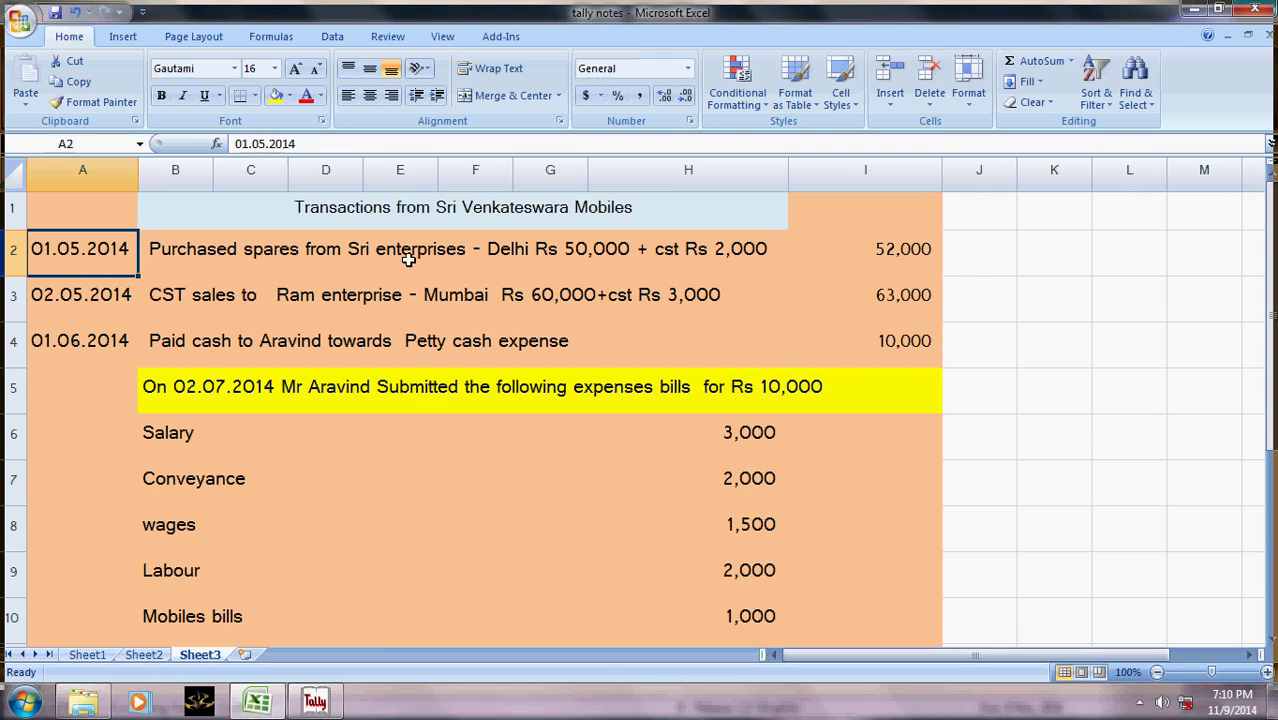
- Go back from the Excel notes to purchase voucher No. 3's party account field
key("alt+Tab")
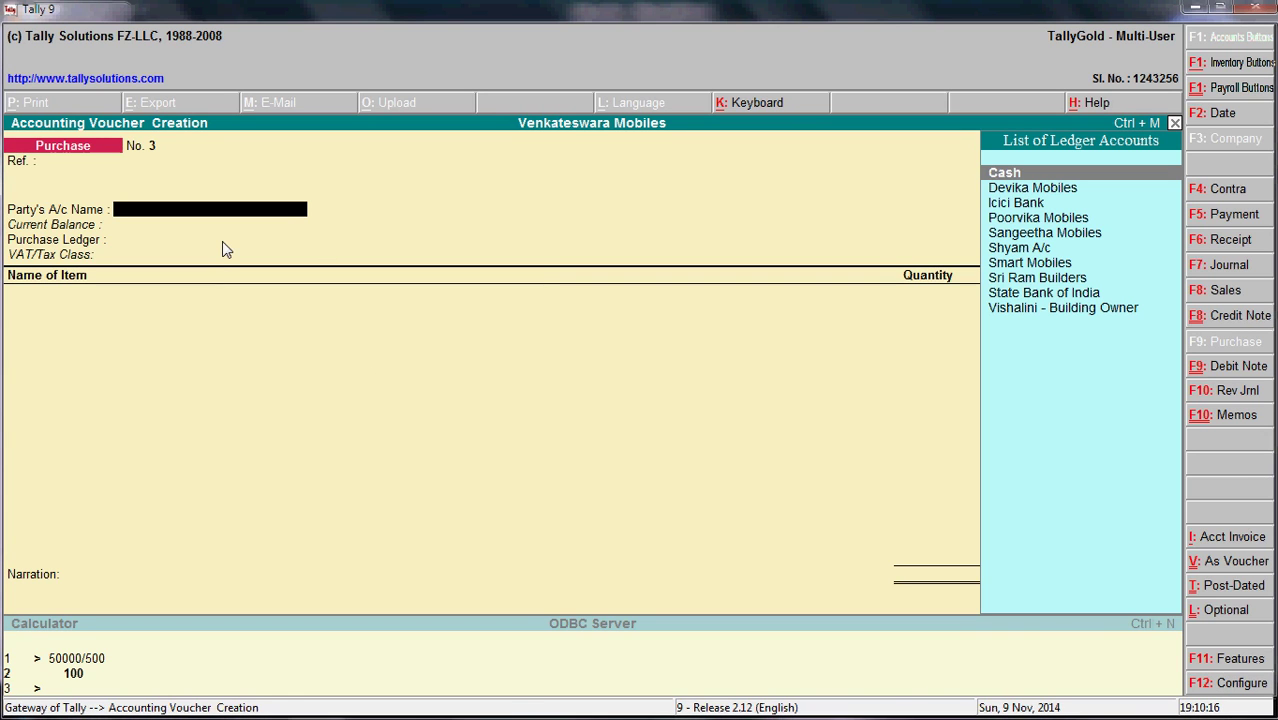
- Create a Sri Enterprises ledger grouped under Sundry Creditors as the voucher's party account
key("alt+c")
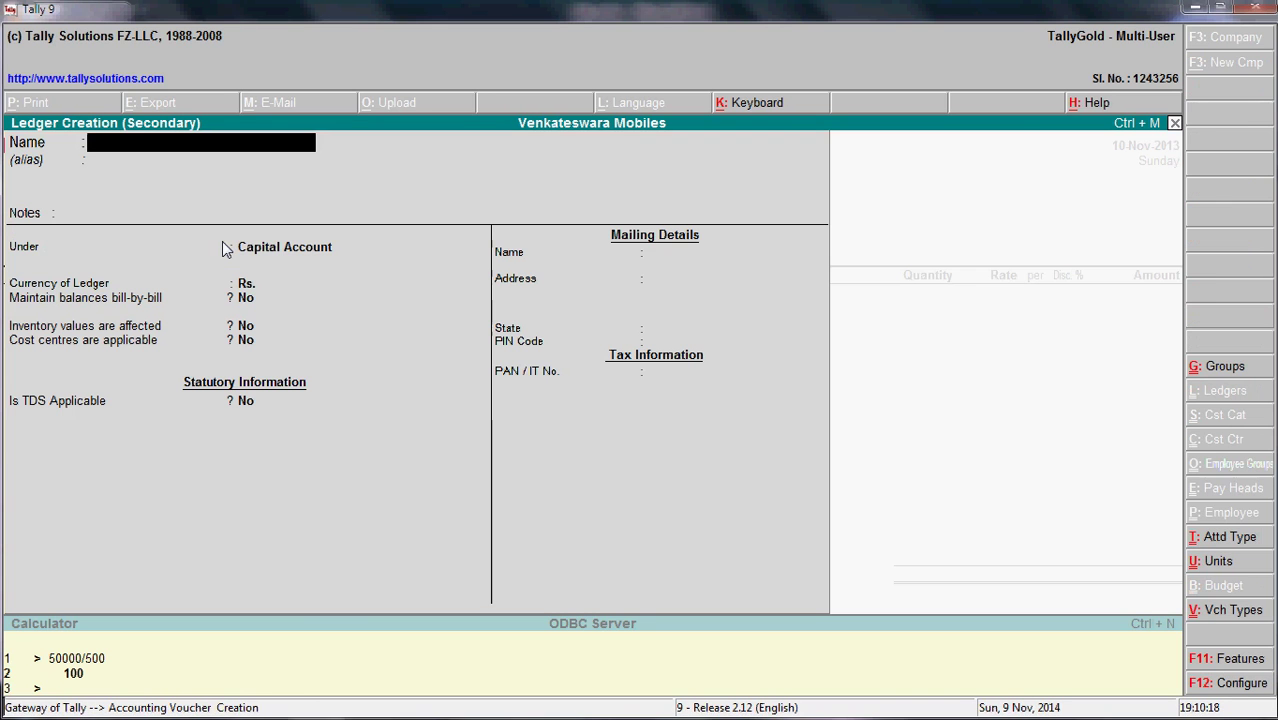
type("Sri Enter")
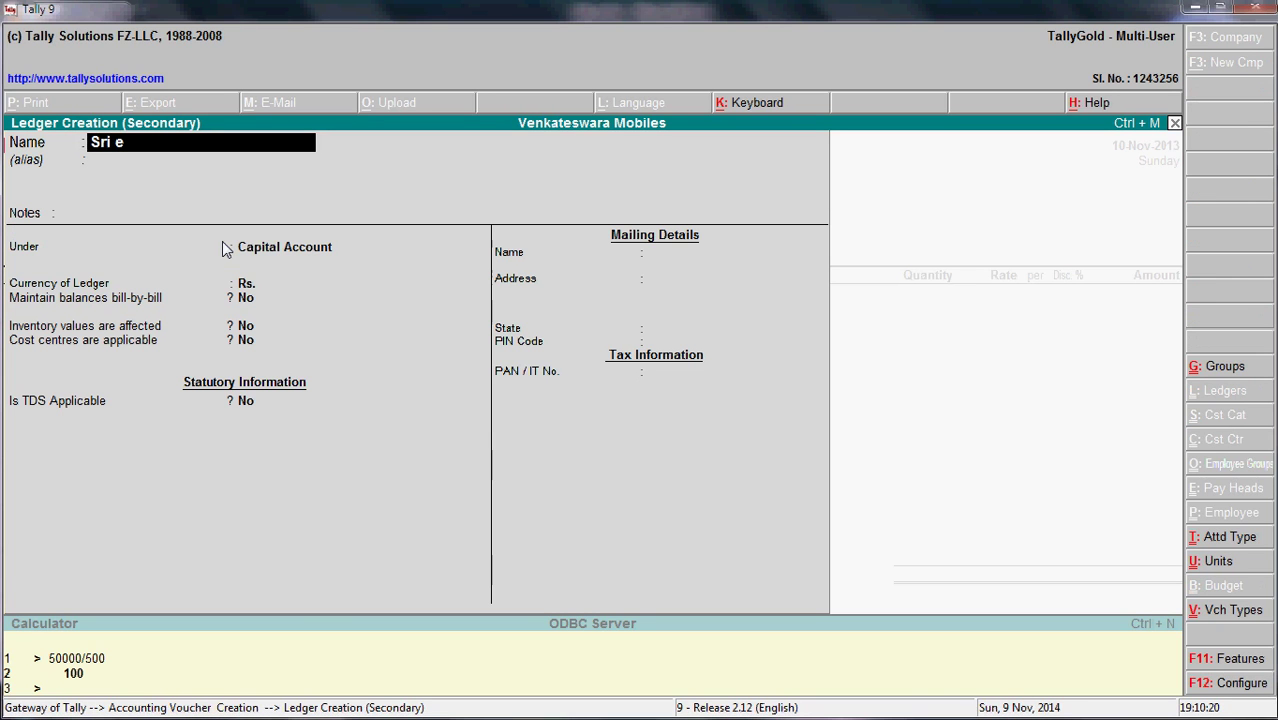
type("prises")
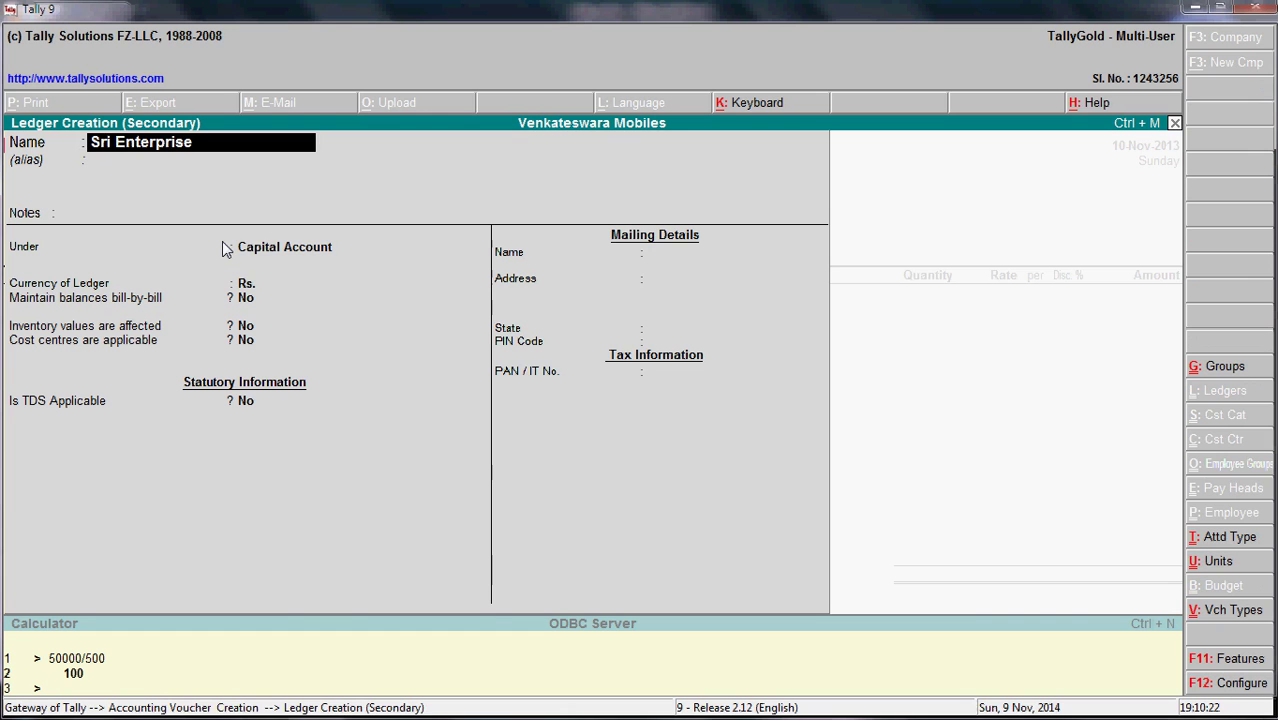
key("Return")
key("Return")
key("Return")
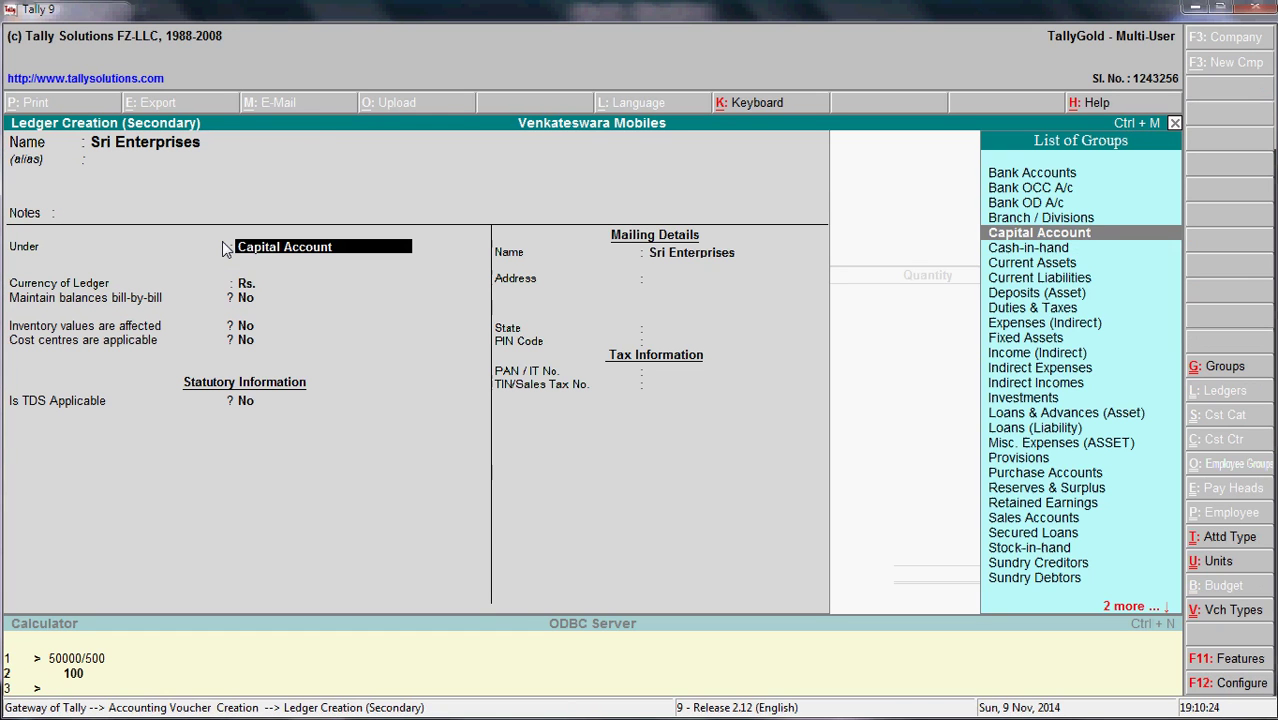
type("Sundr")
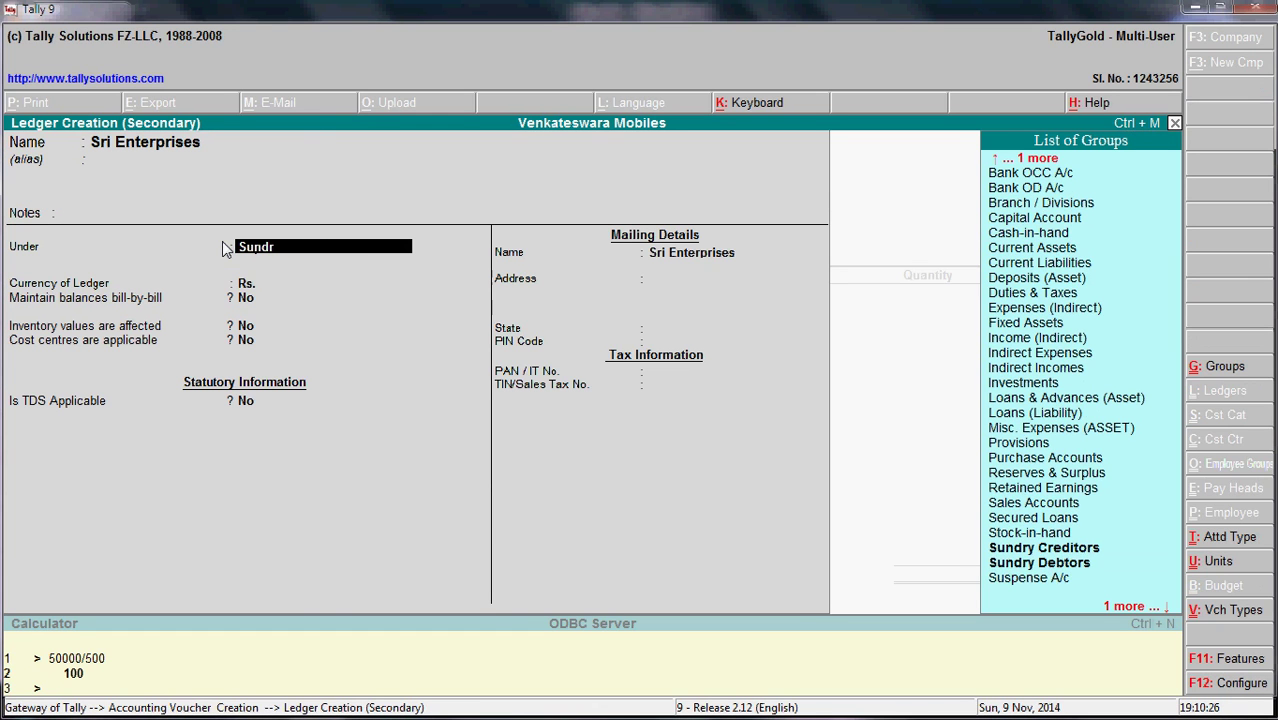
key("Return")
key("Return")
key("Return")
key("Return")
key("Return")
key("Return")
key("Return")
key("Return")
key("Return")
key("Return")
key("Return")
key("Return")
key("Return")
key("Return")
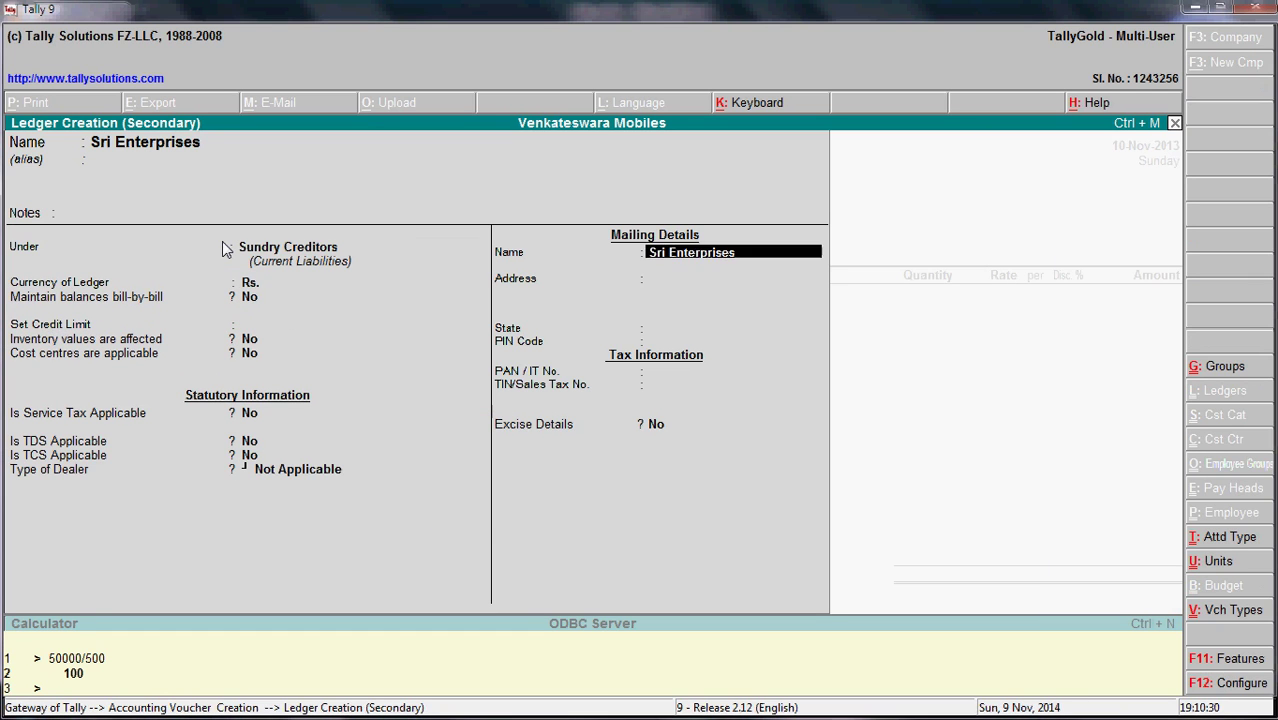
key("Return")
key("Return")
key("Return")
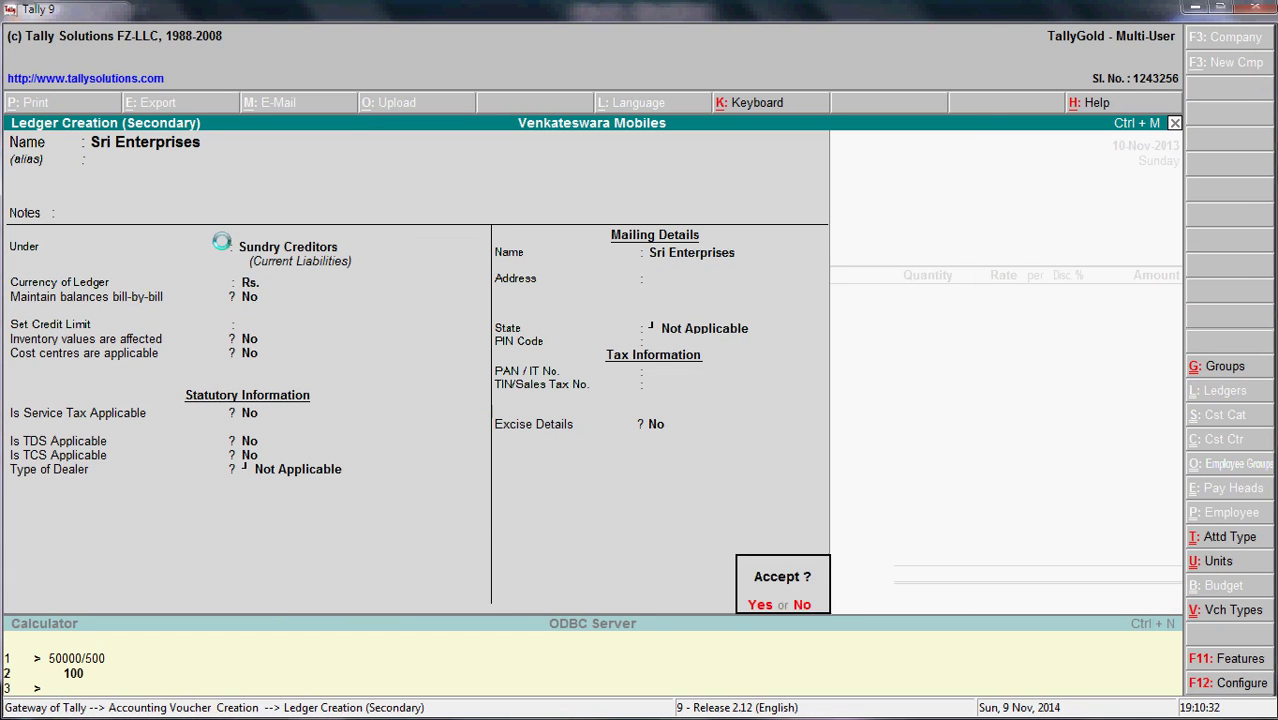
key("Return")
key("Return")
key("Return")
key("Return")
key("Return")
key("Return")
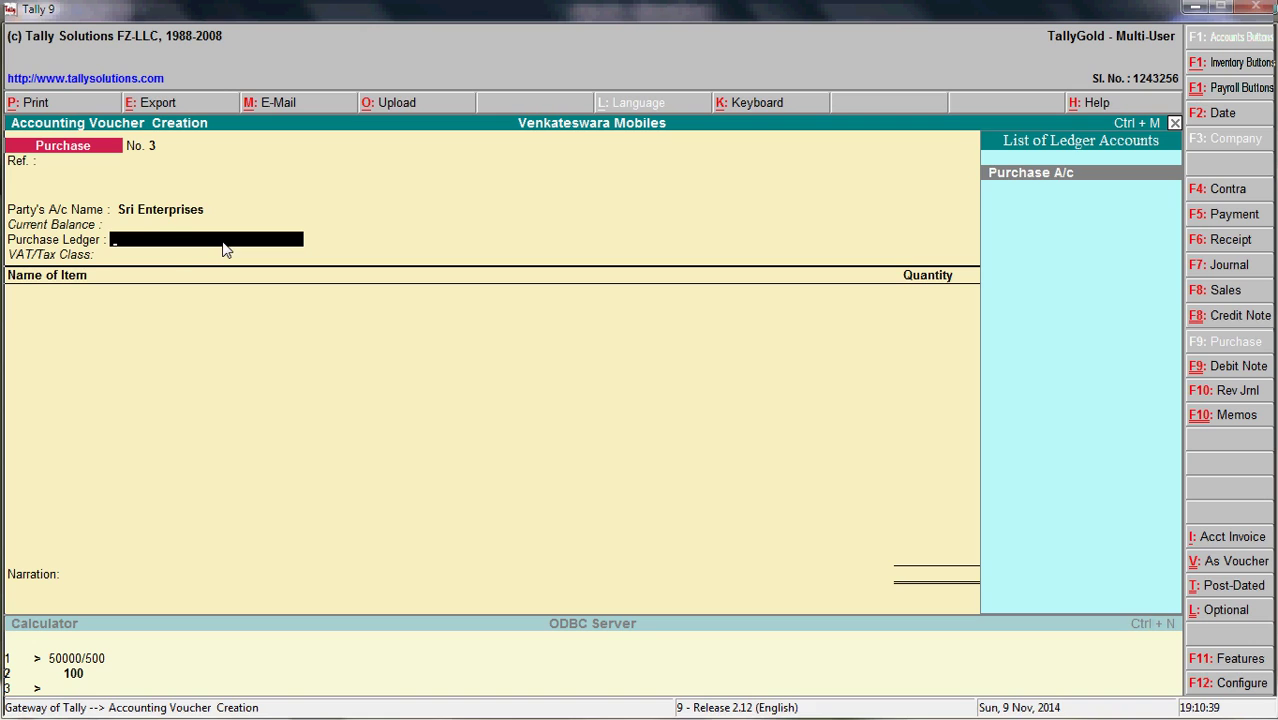
- Replace Purchase A/c with a new Cst Purchase ledger under Purchase Accounts
key("Return")
key("BackSpace")
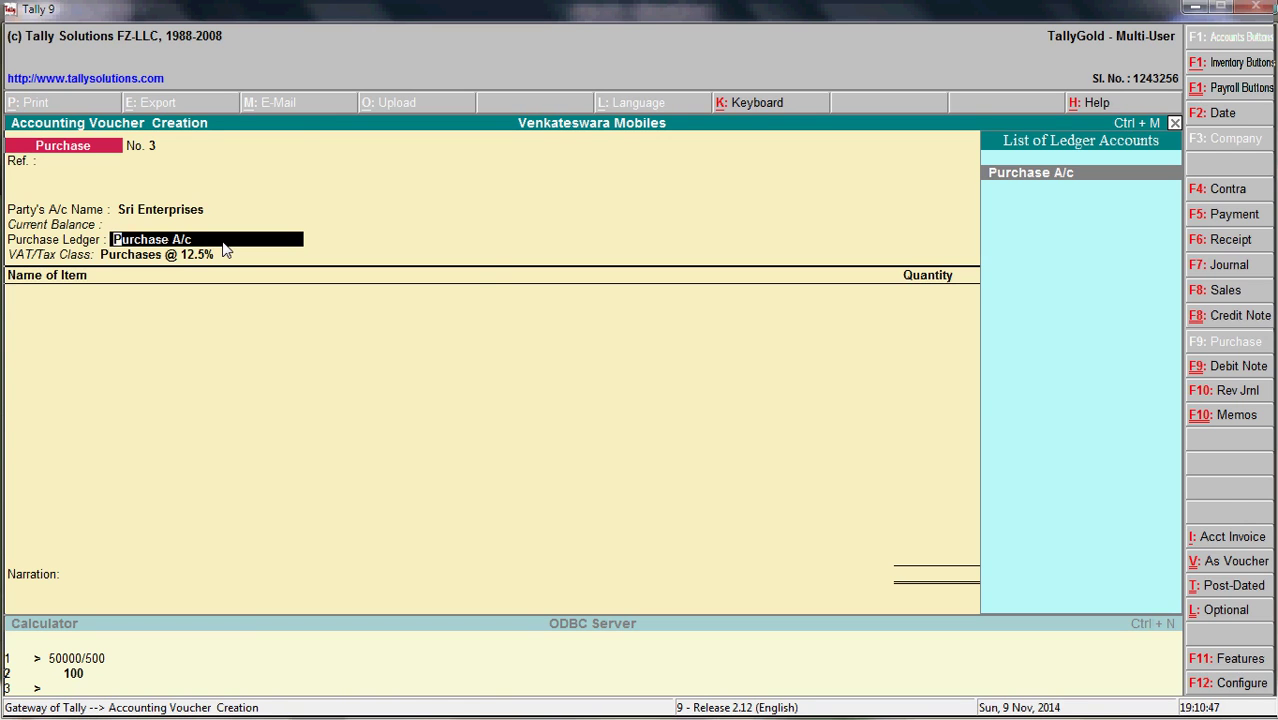
key("alt+c")
type("Cst Purchase")
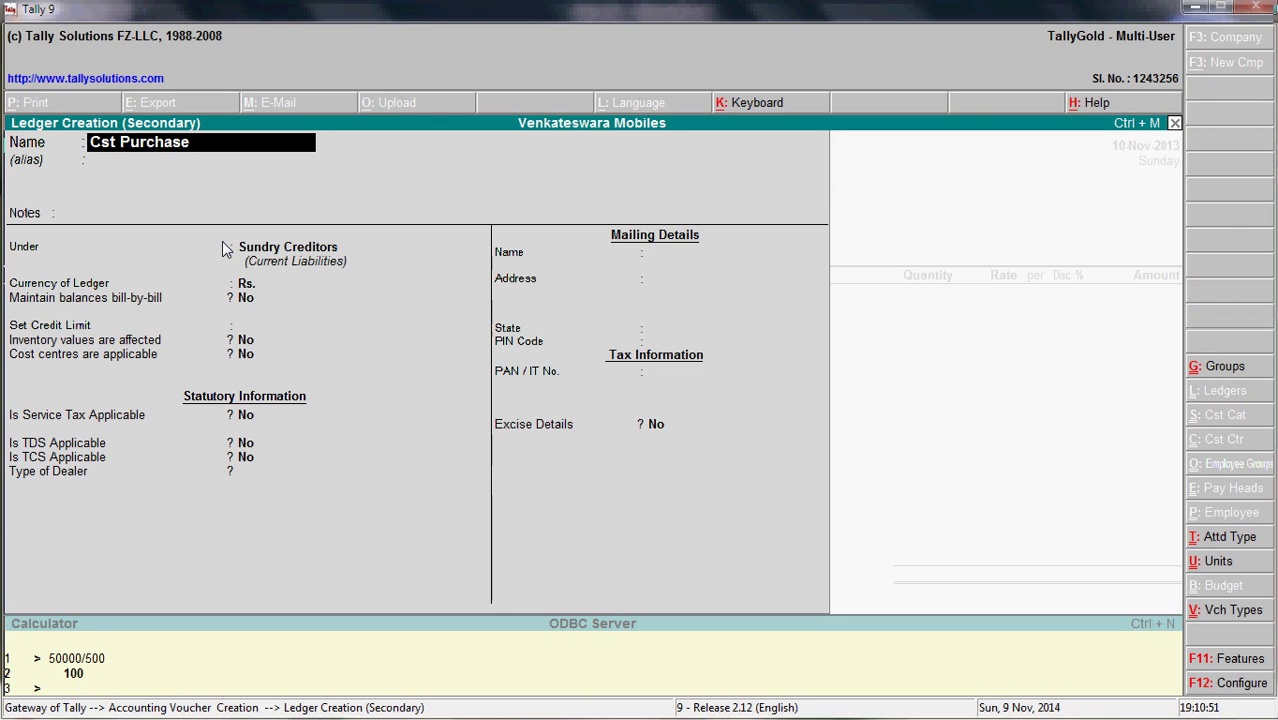
key("Return")
key("Return")
key("Return")
type("Purch.")
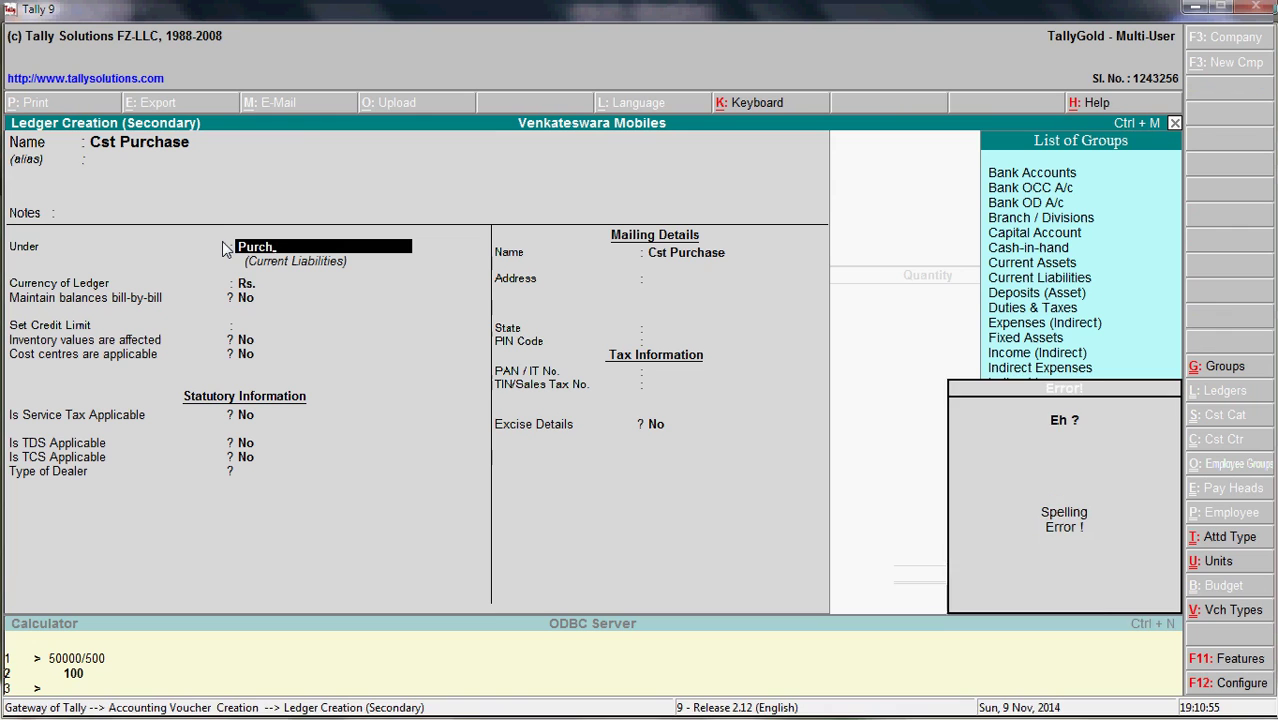
key("Return")
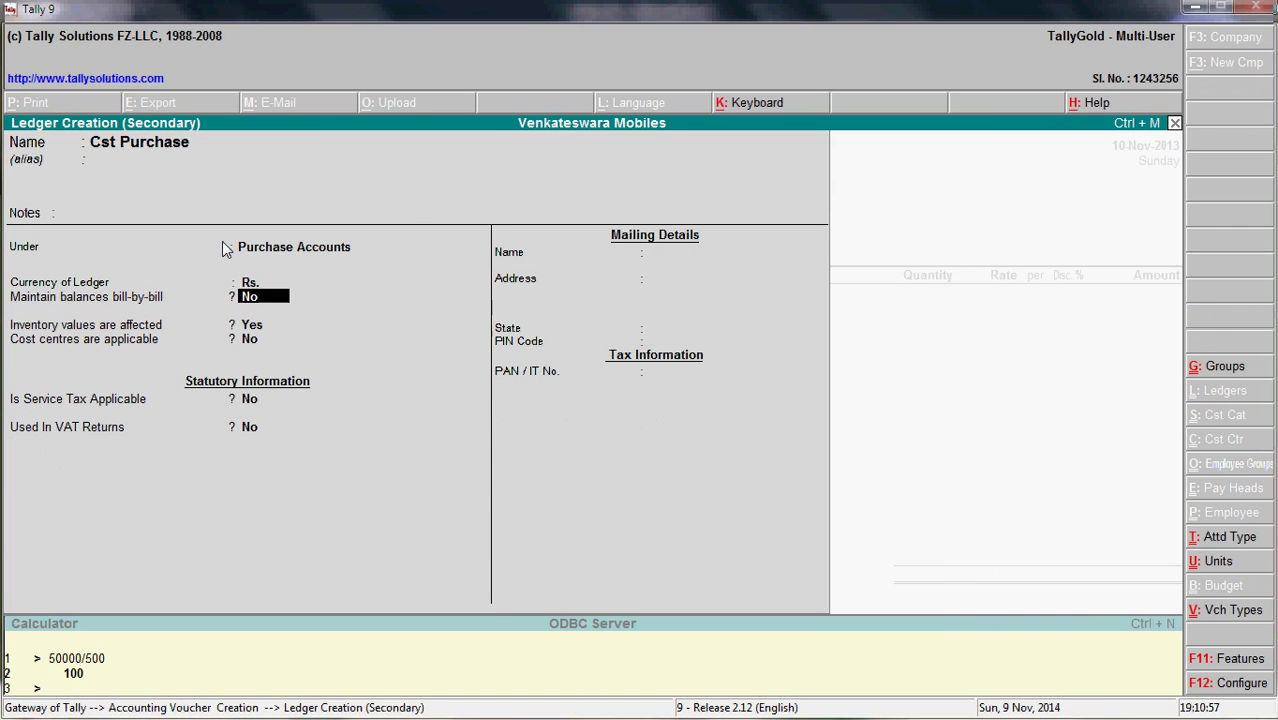
- Mark Cst Purchase as used in VAT returns with Inter-State Purchases class, and save it
key("Return")
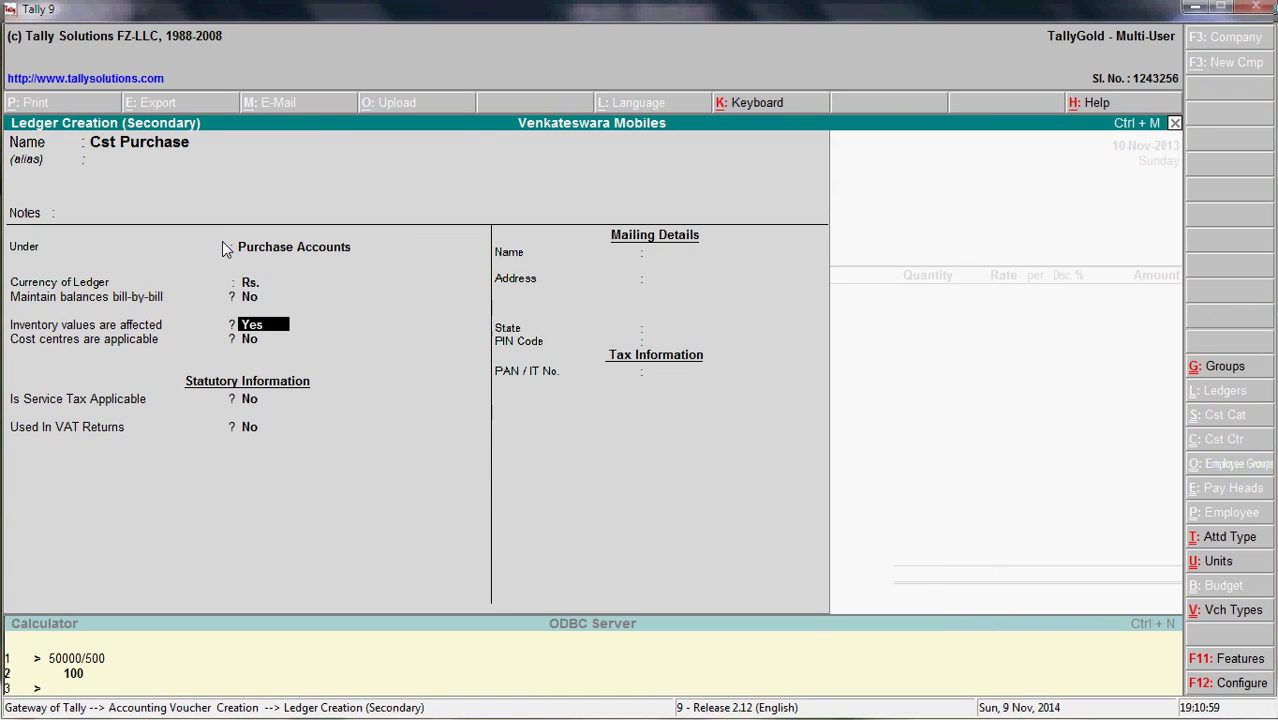
key("Return")
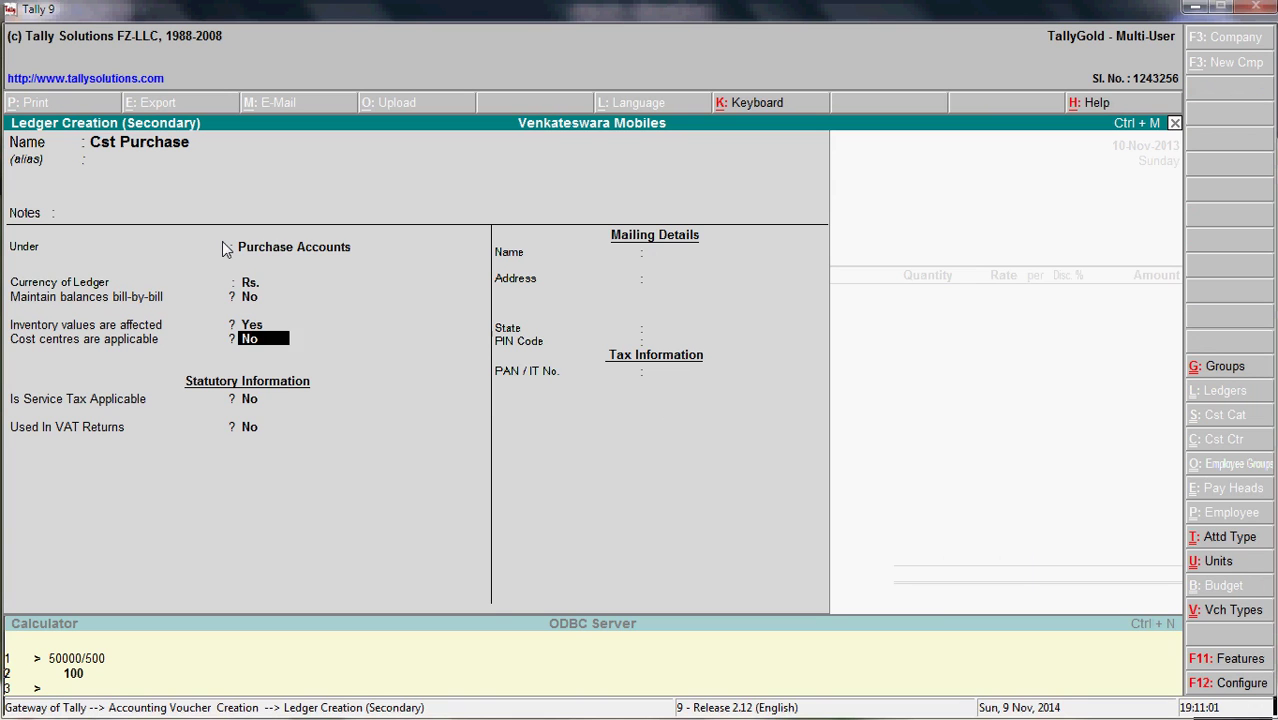
key("Return")
key("Return")
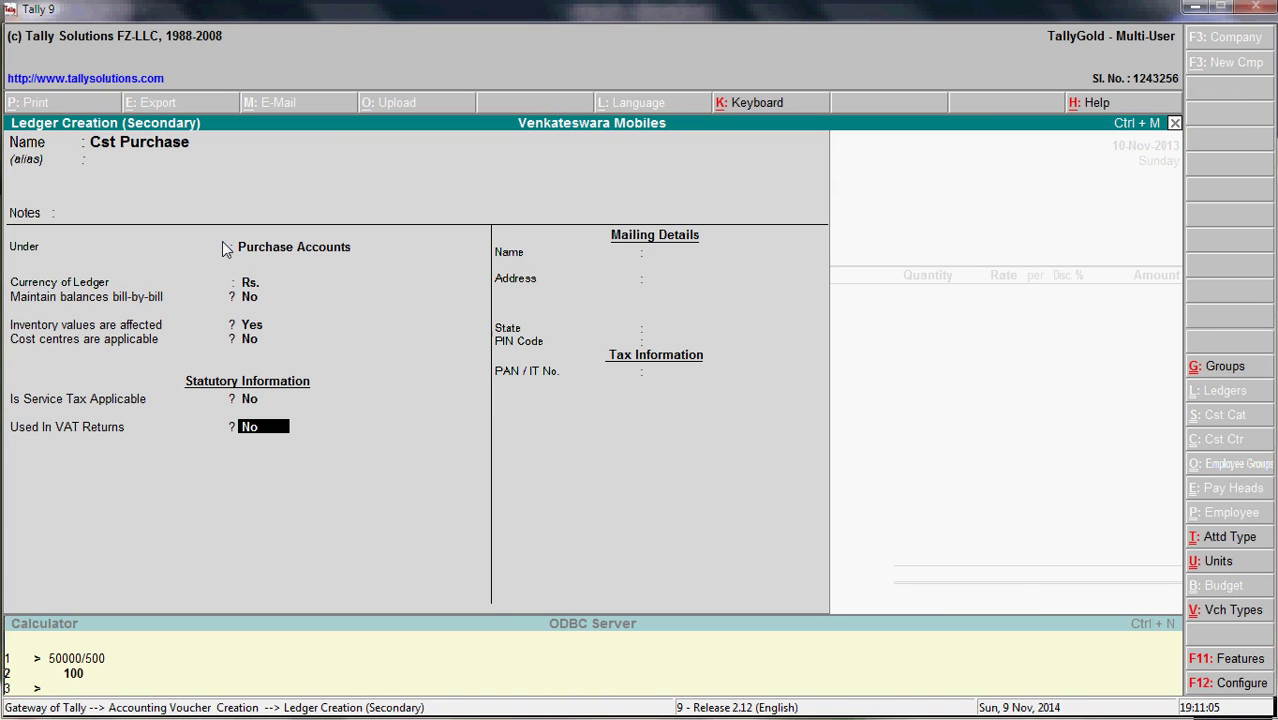
type("y")
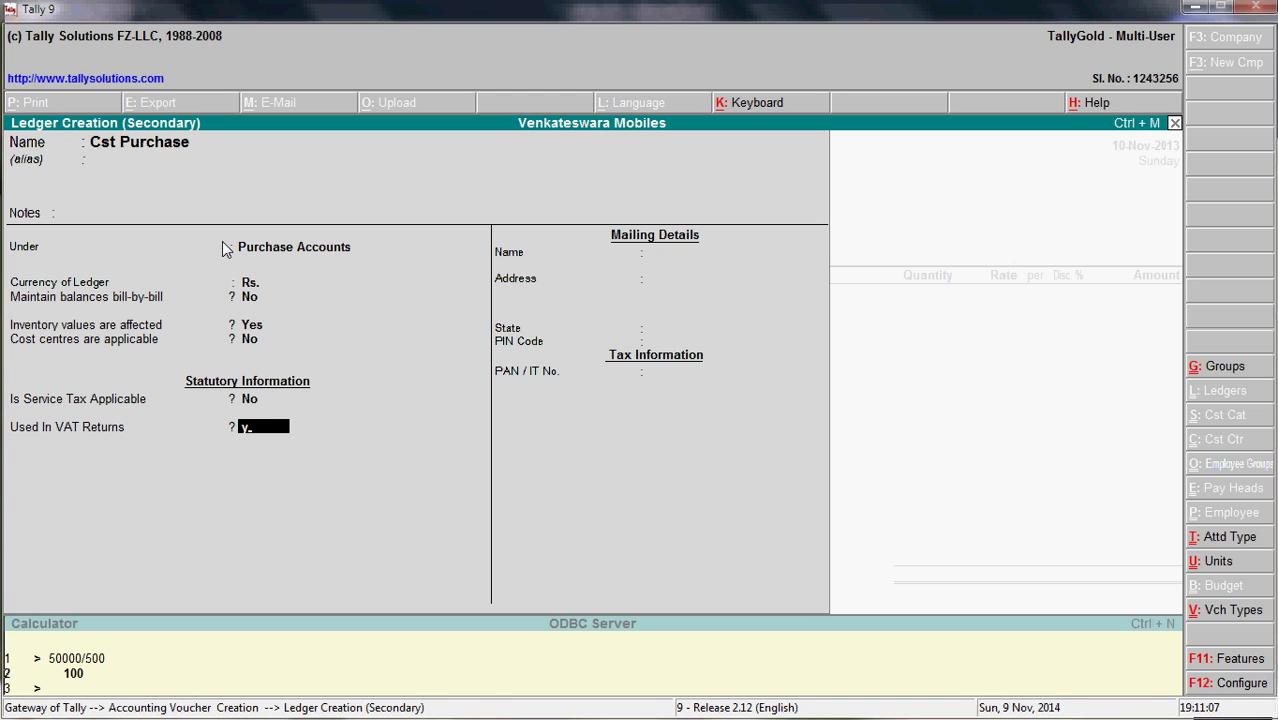
key("Return")
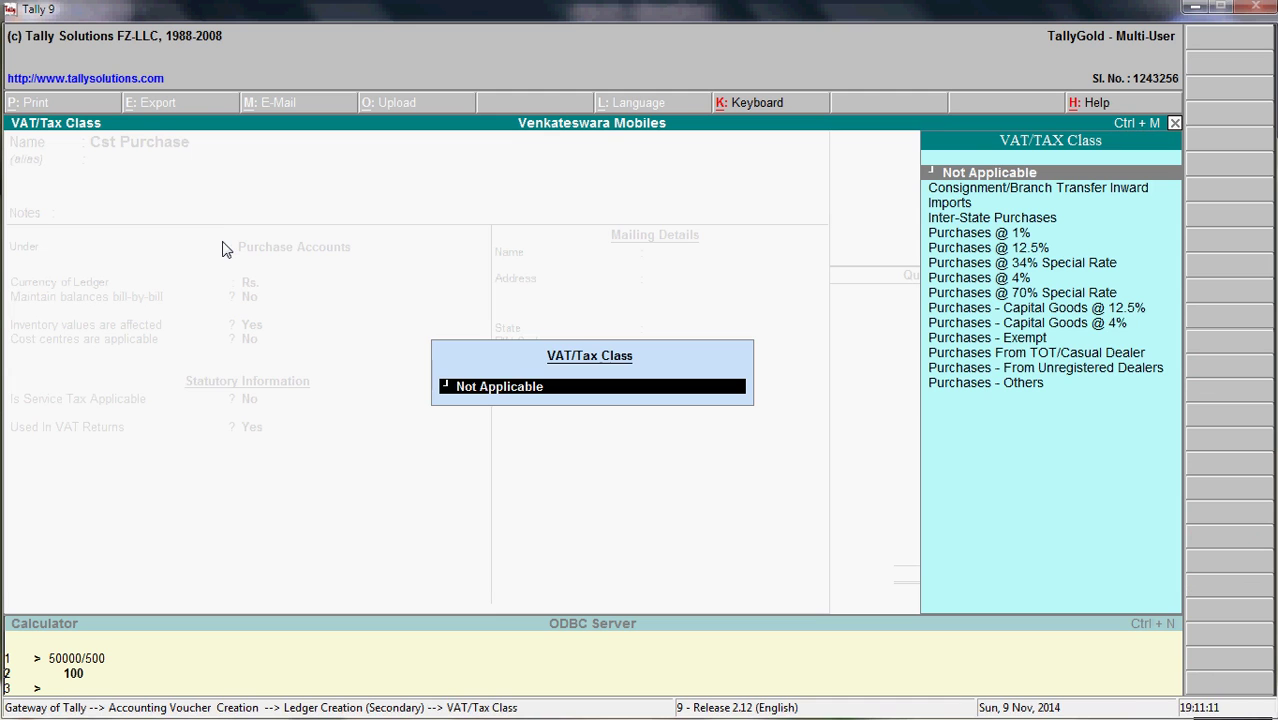
key("Down")
key("Down")
key("Down")
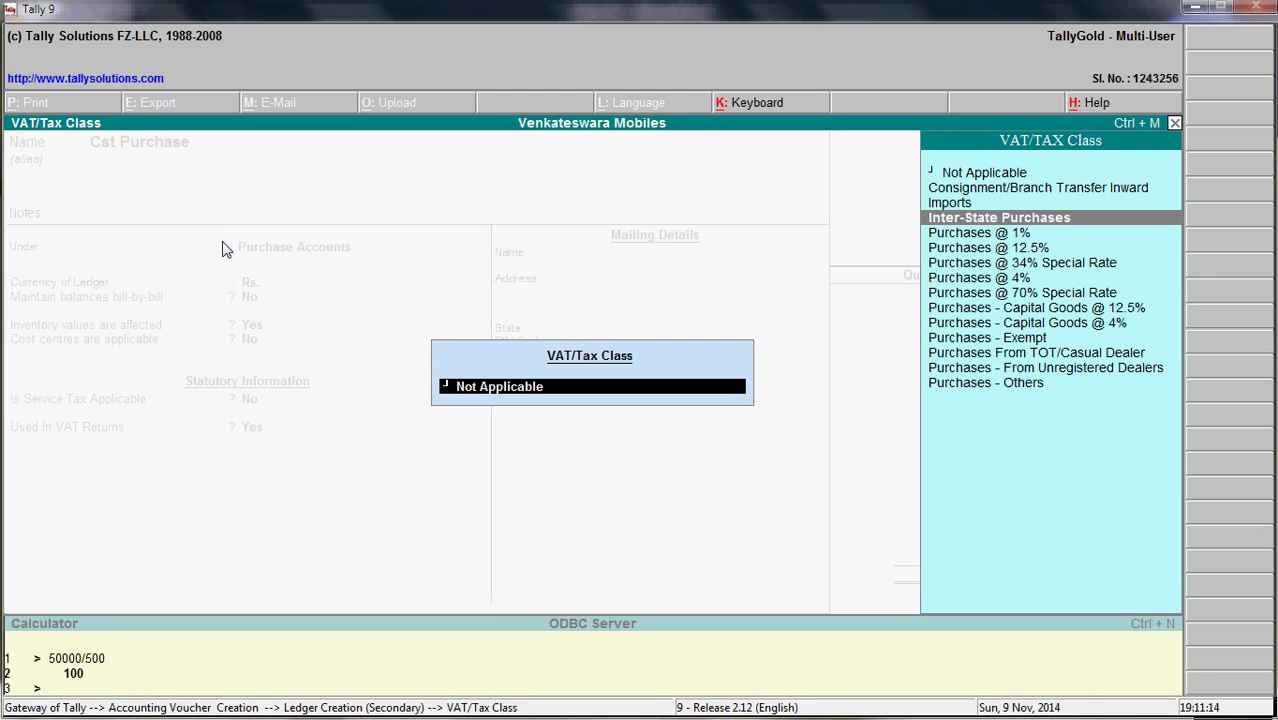
key("Return")
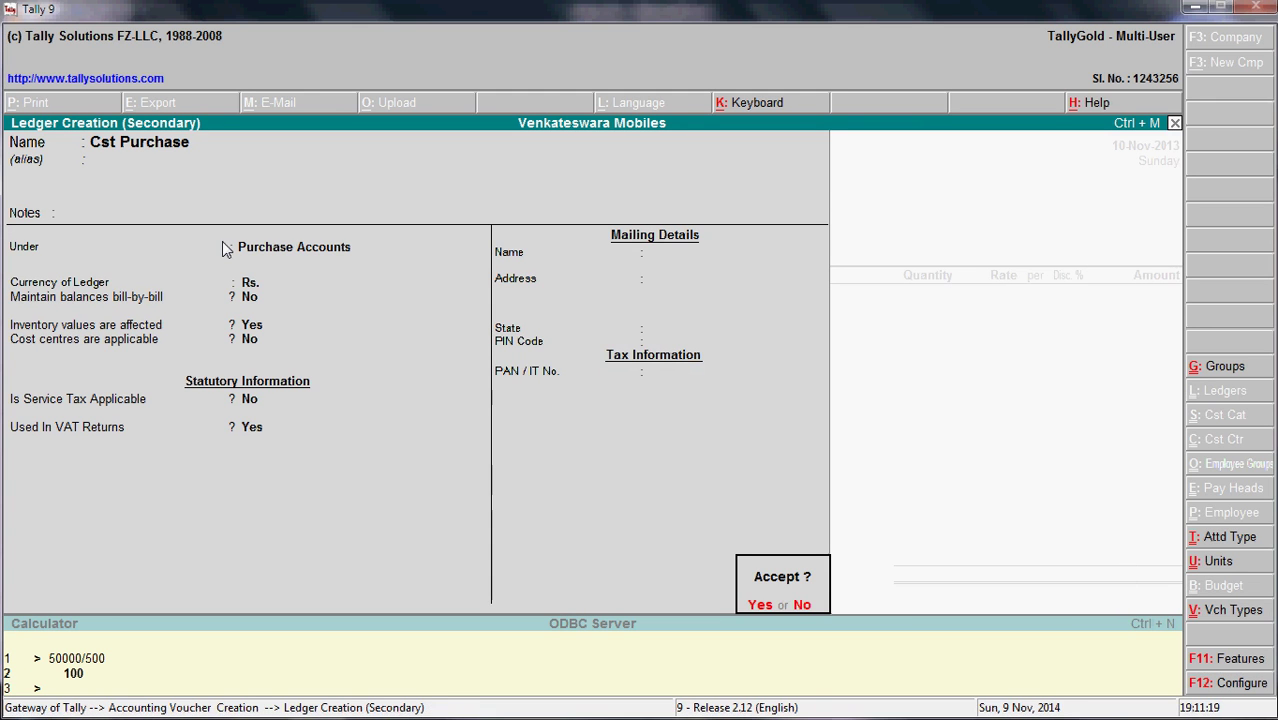
key("Return")
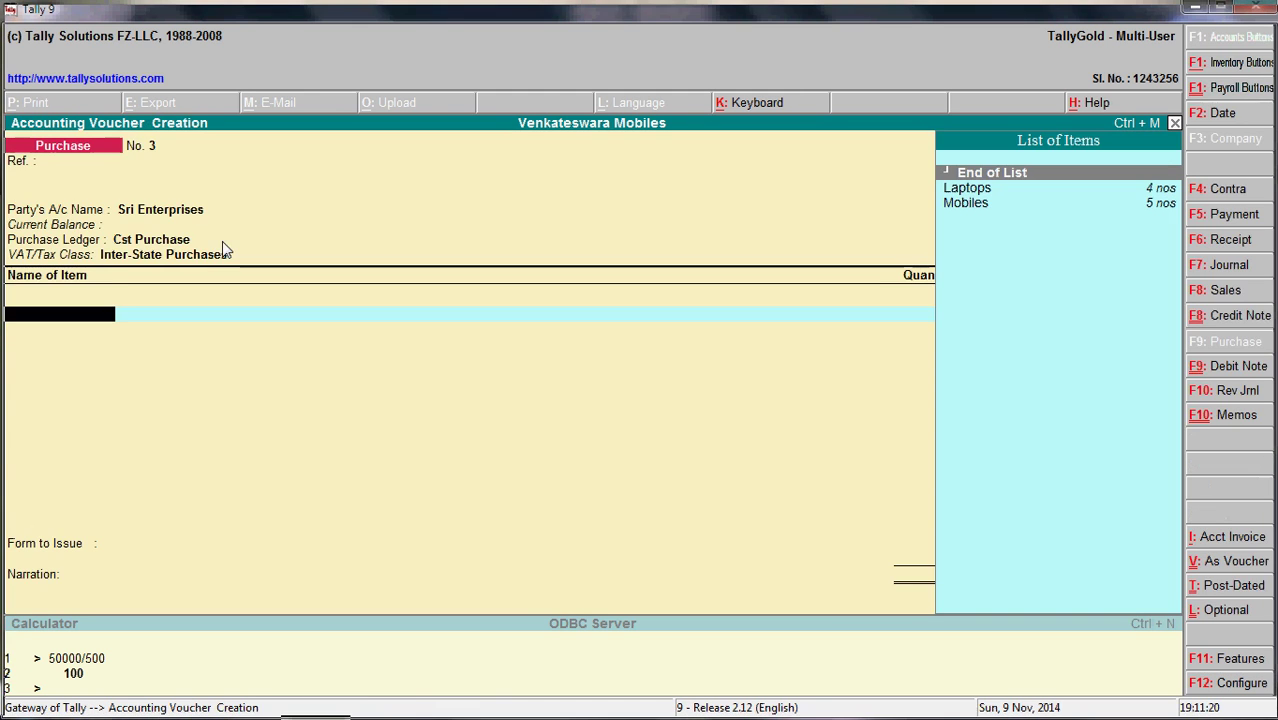
- Pick Mobiles as the purchased item and check the Sri enterprises entry in B2
key("Down")
key("Down")
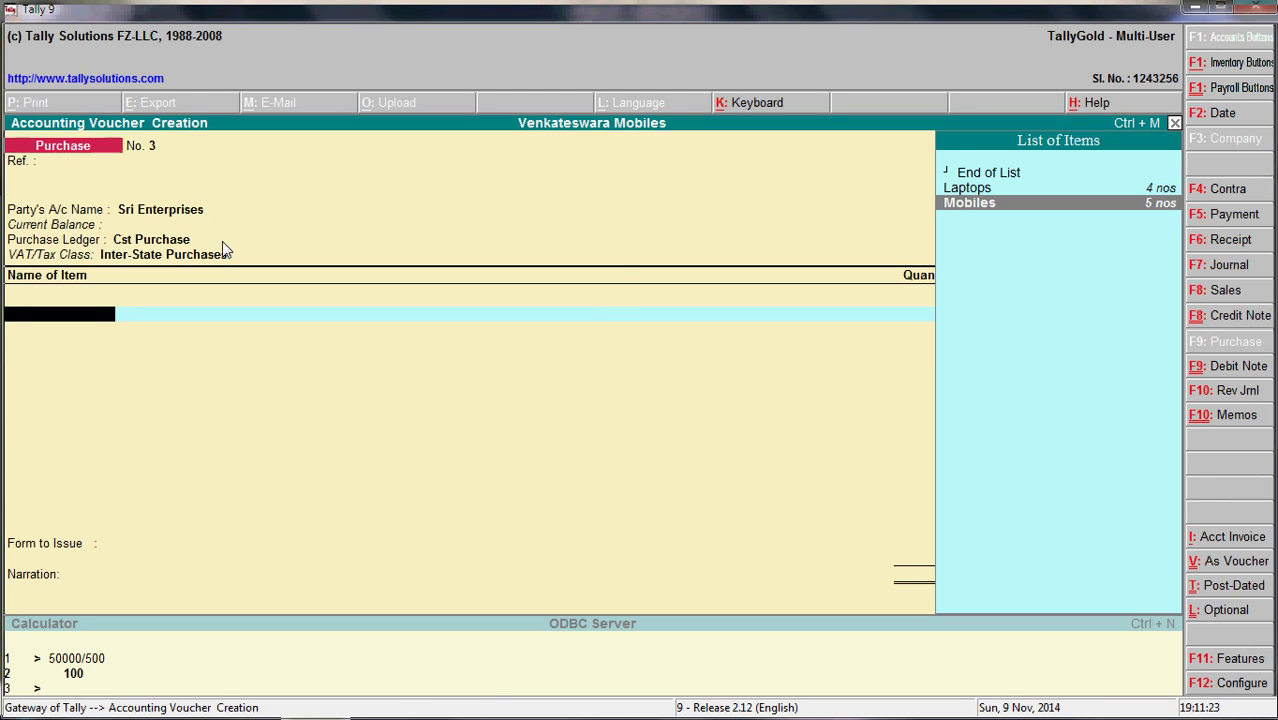
key("Return")
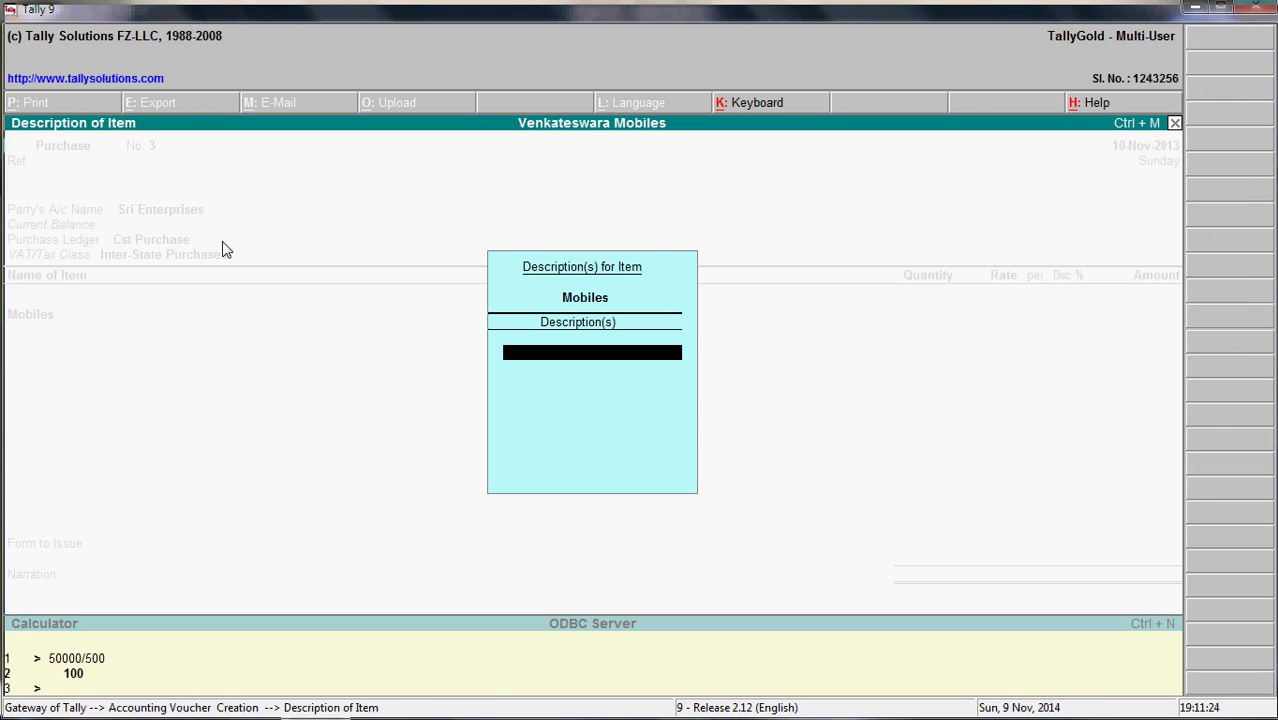
key("alt+Tab")
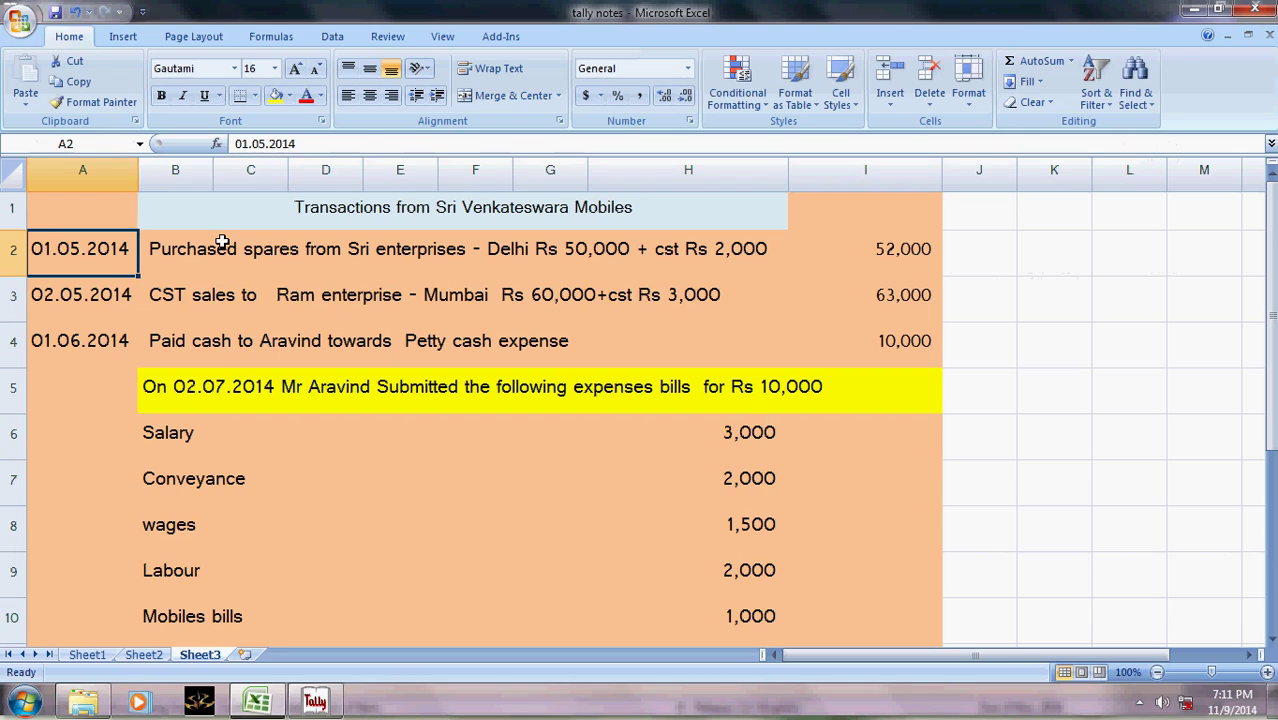
left_click(222, 243)
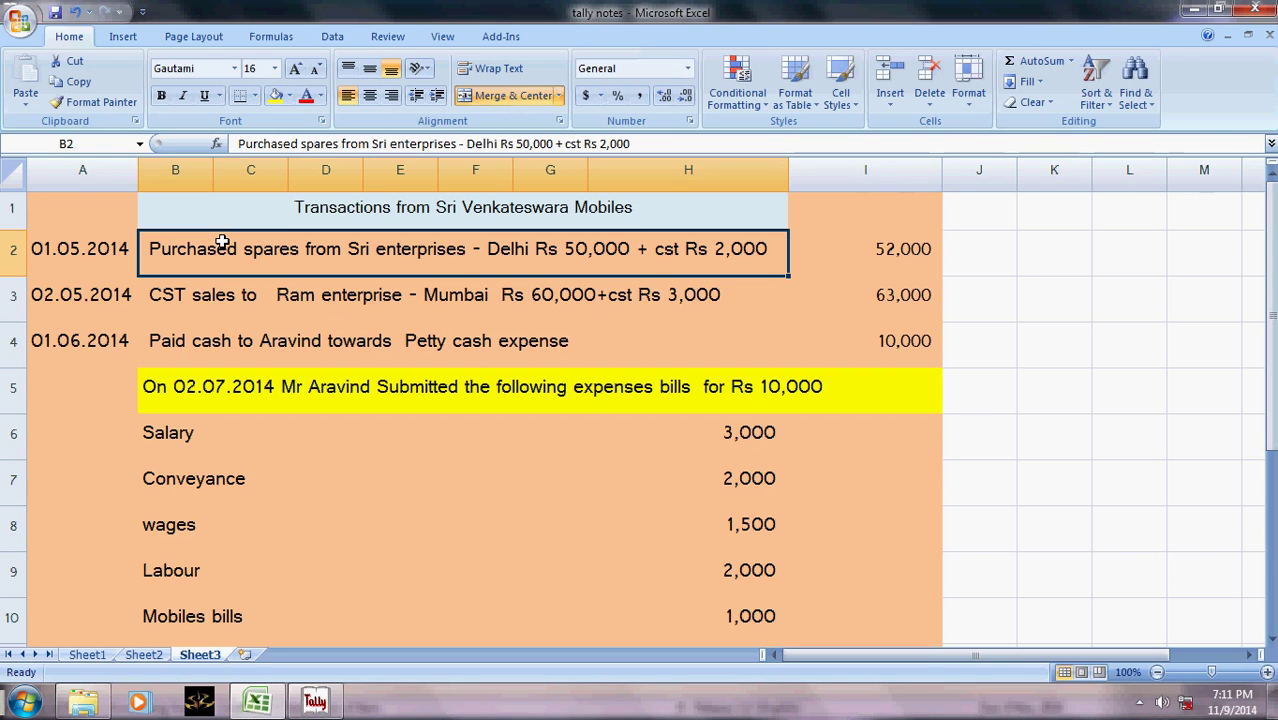
- Return to the Tally purchase voucher, now at the Mobiles stock item allocations
key("alt+Tab")
- Set tracking, order and indent numbers to Not Applicable and choose Main Location godown
key("Return")
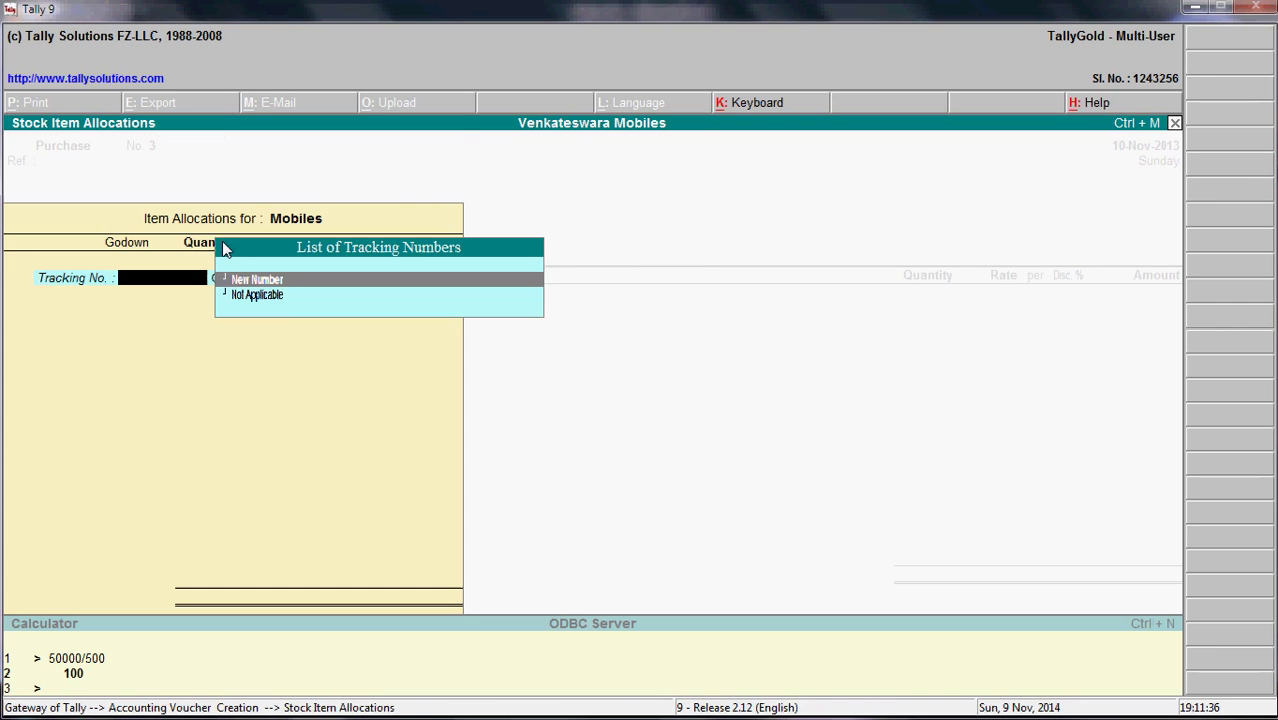
key("Down")
key("Return")
key("Return")
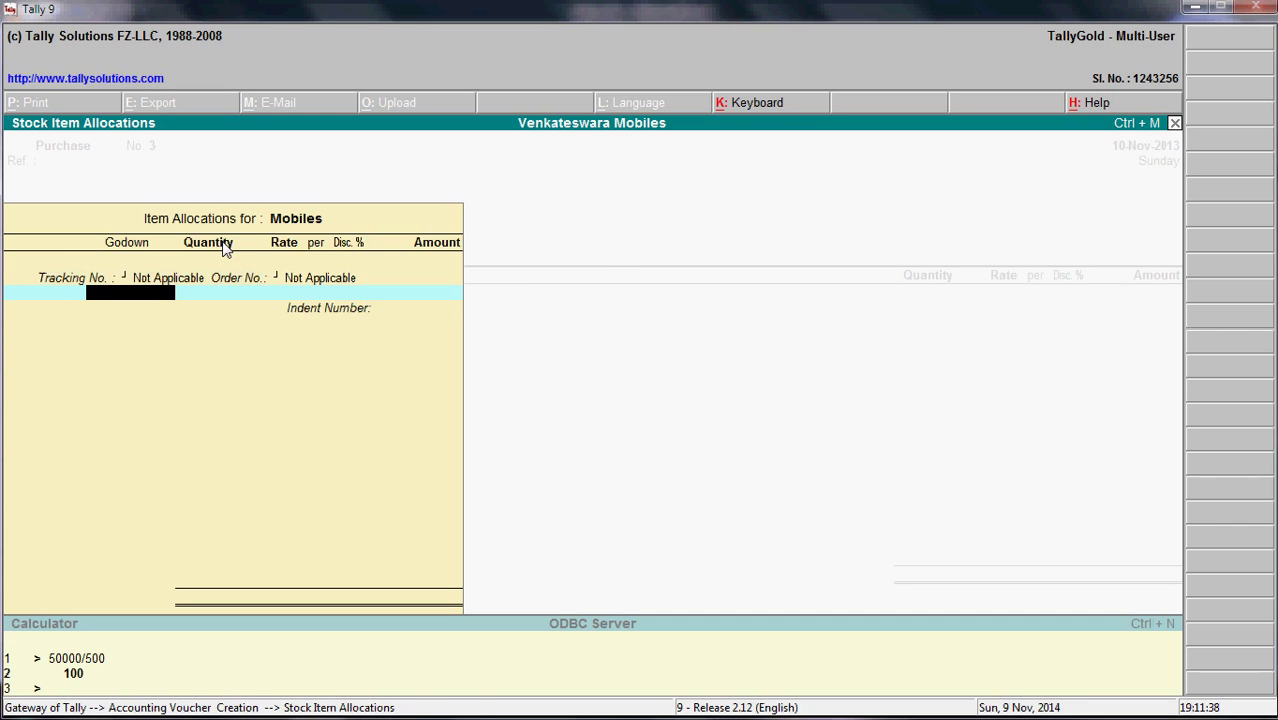
key("Return")
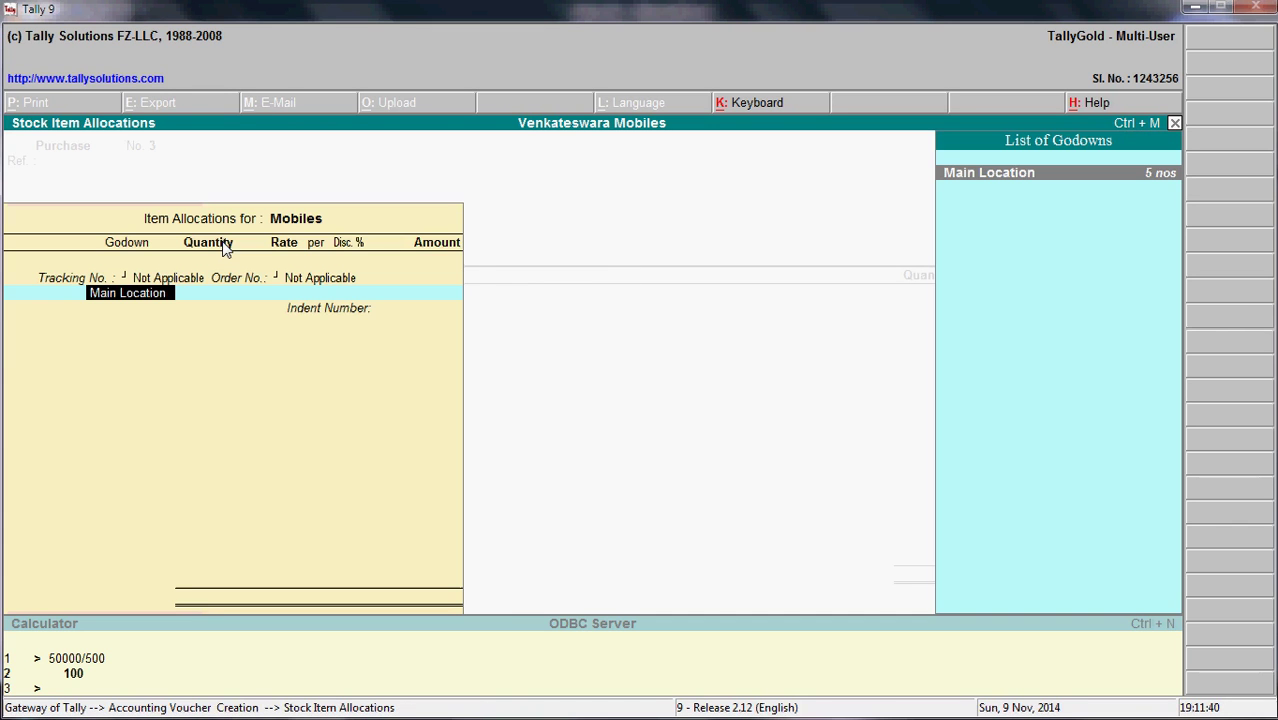
key("Return")
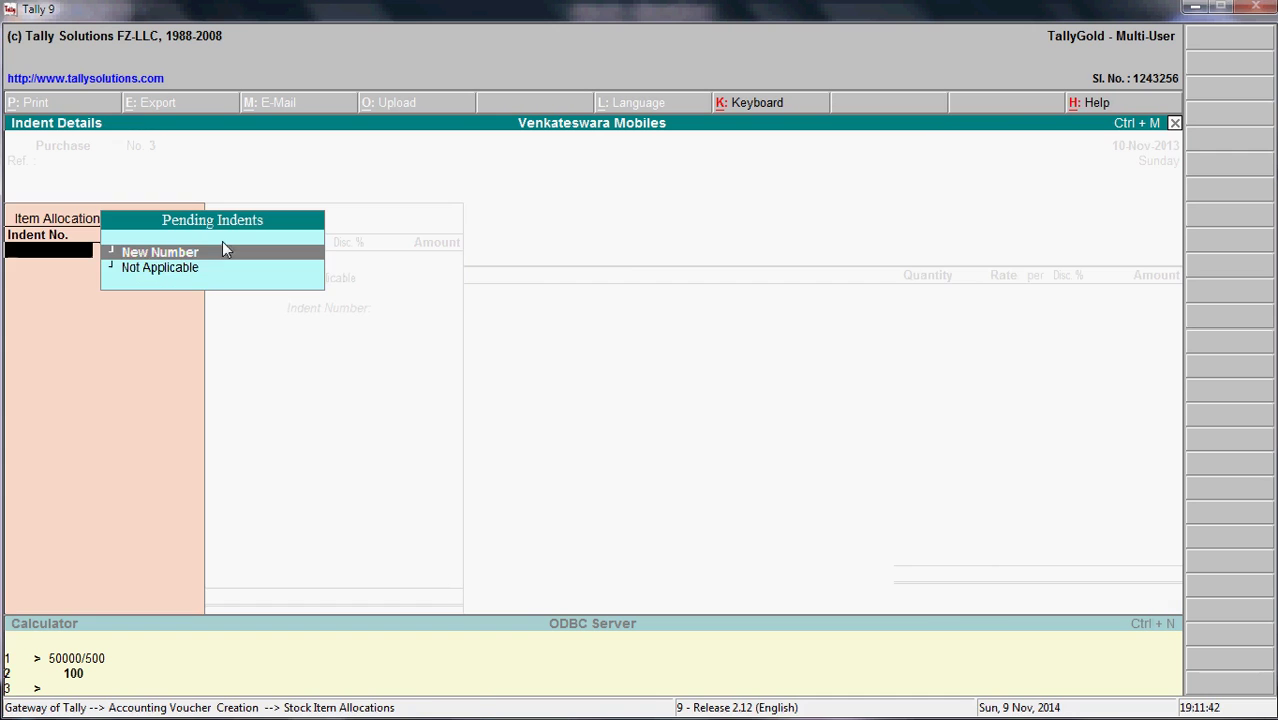
key("Down")
key("Return")
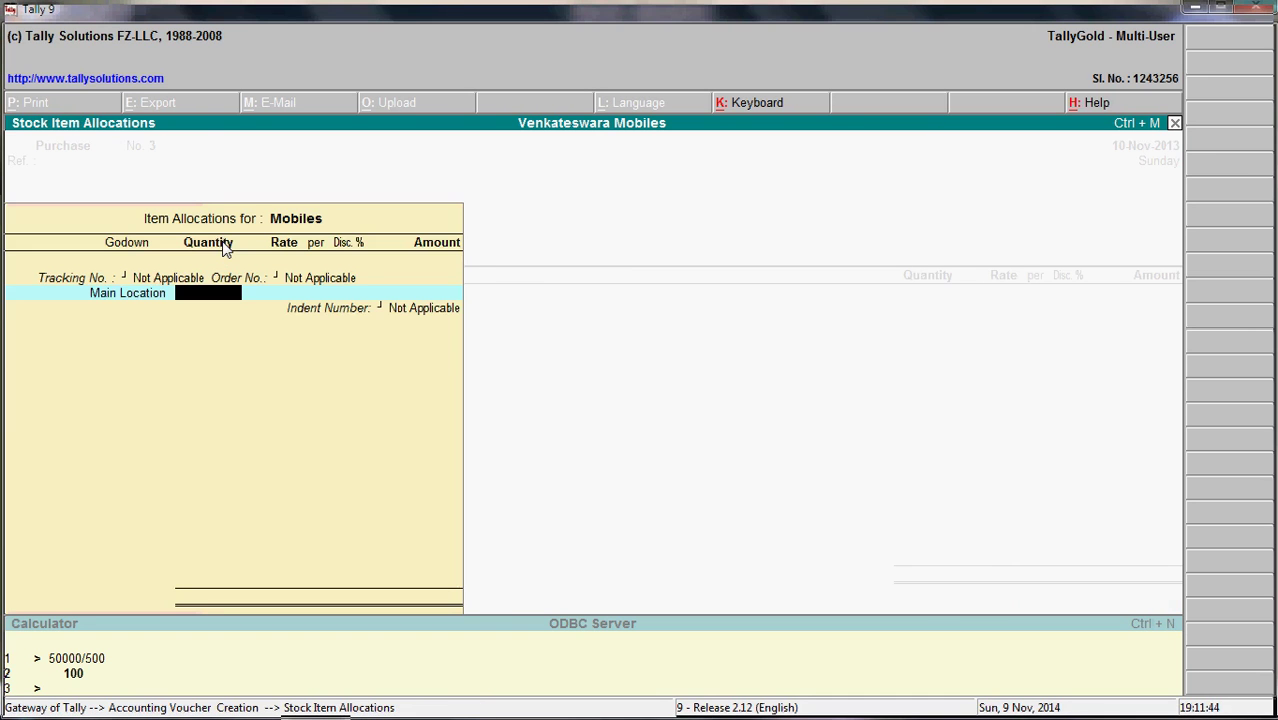
- Enter 100 nos for Mobiles, then clear the quantity so only the amount remains
key("alt+Tab")
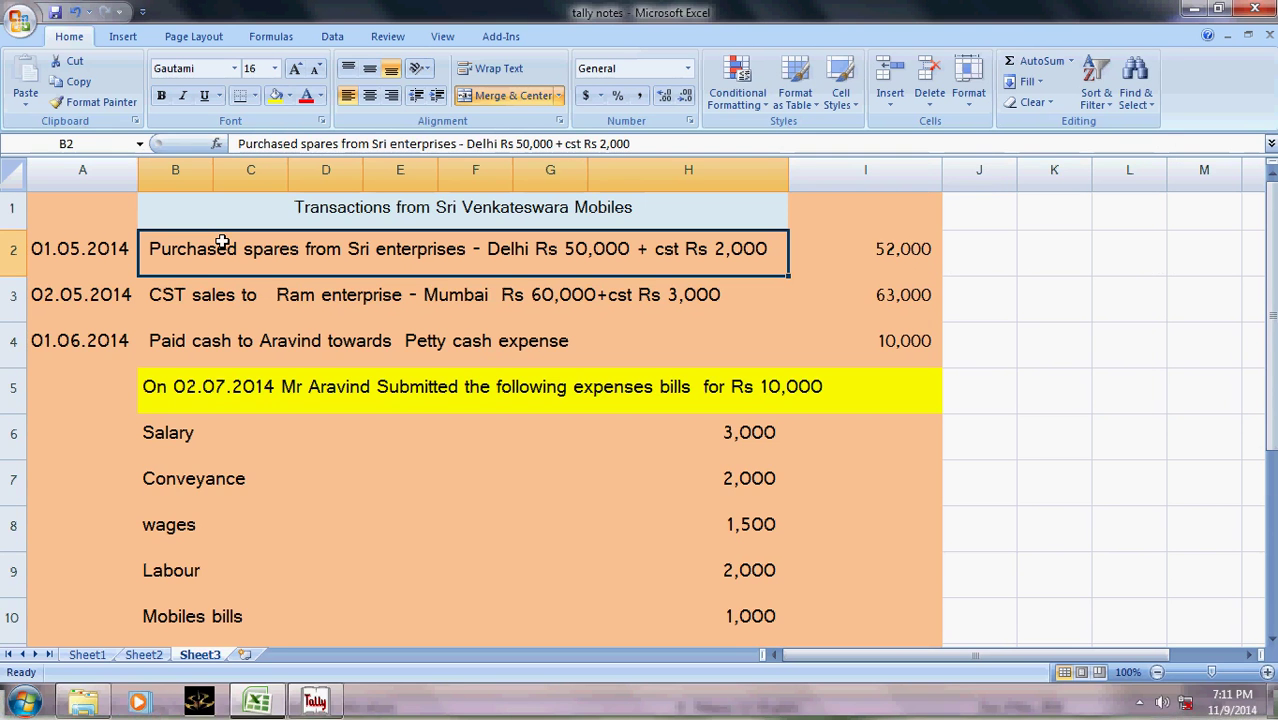
key("alt+Tab")
type("1000")
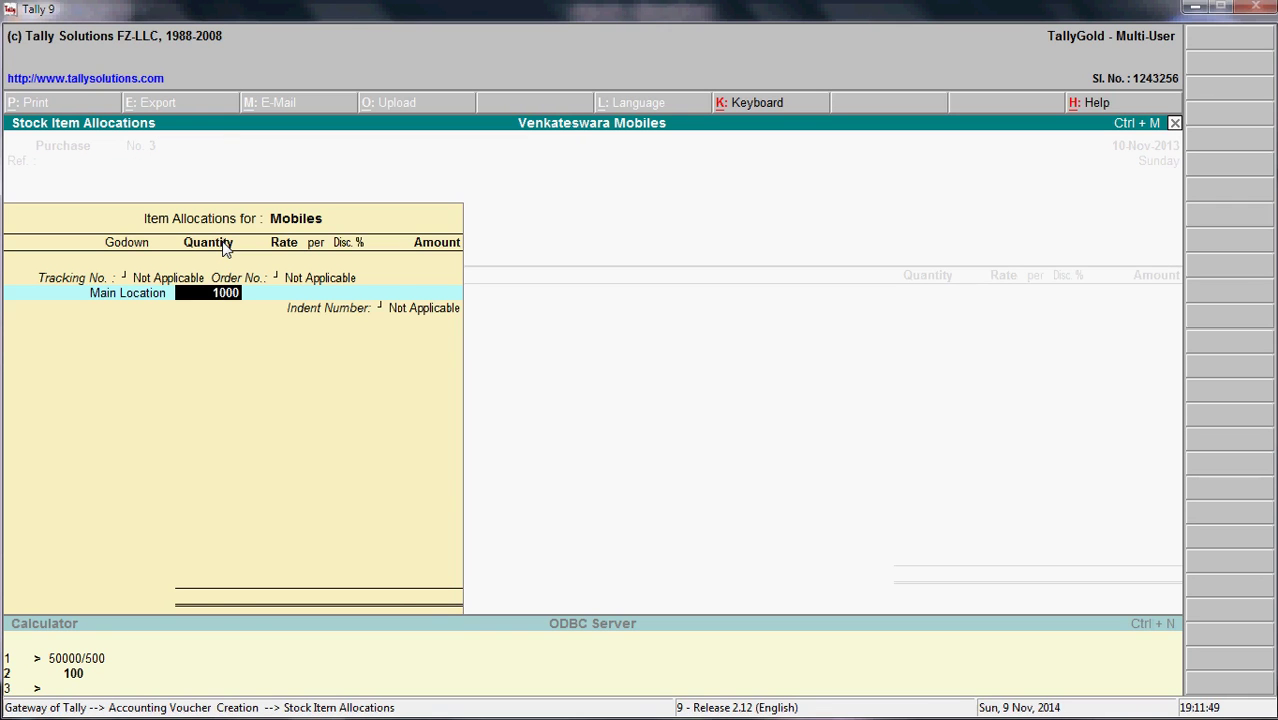
key("BackSpace")
key("Return")
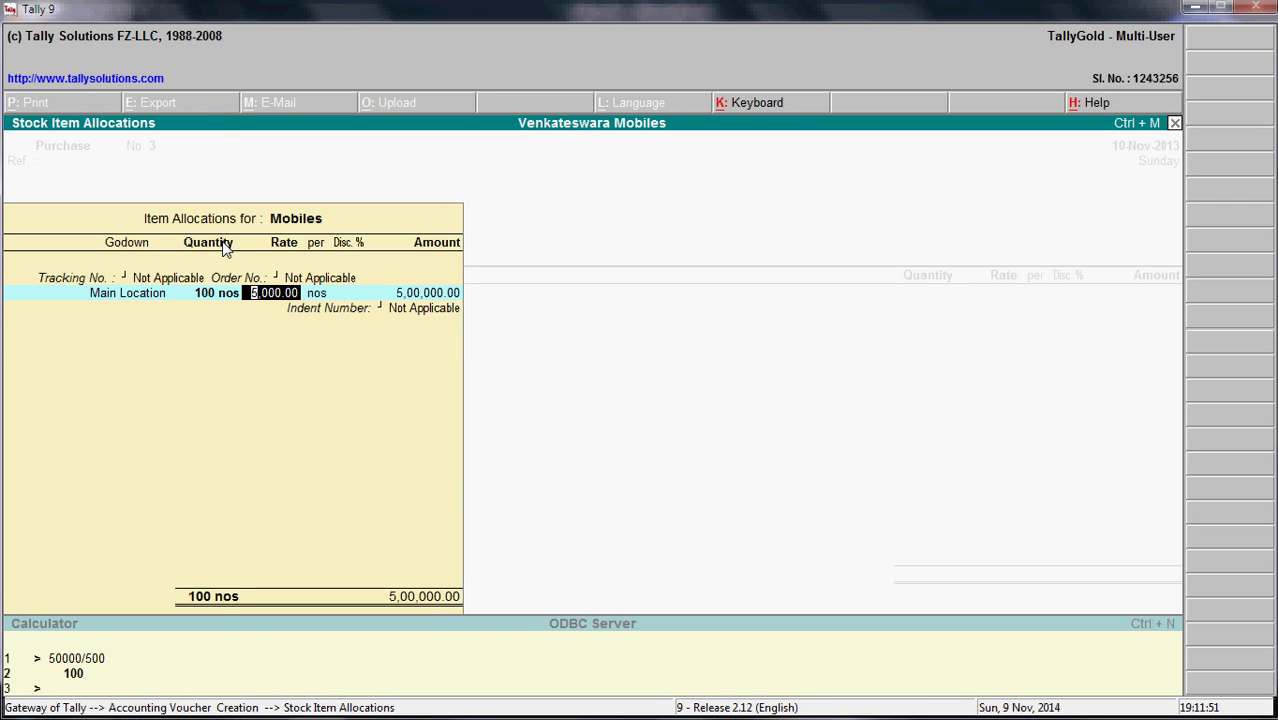
key("Return")
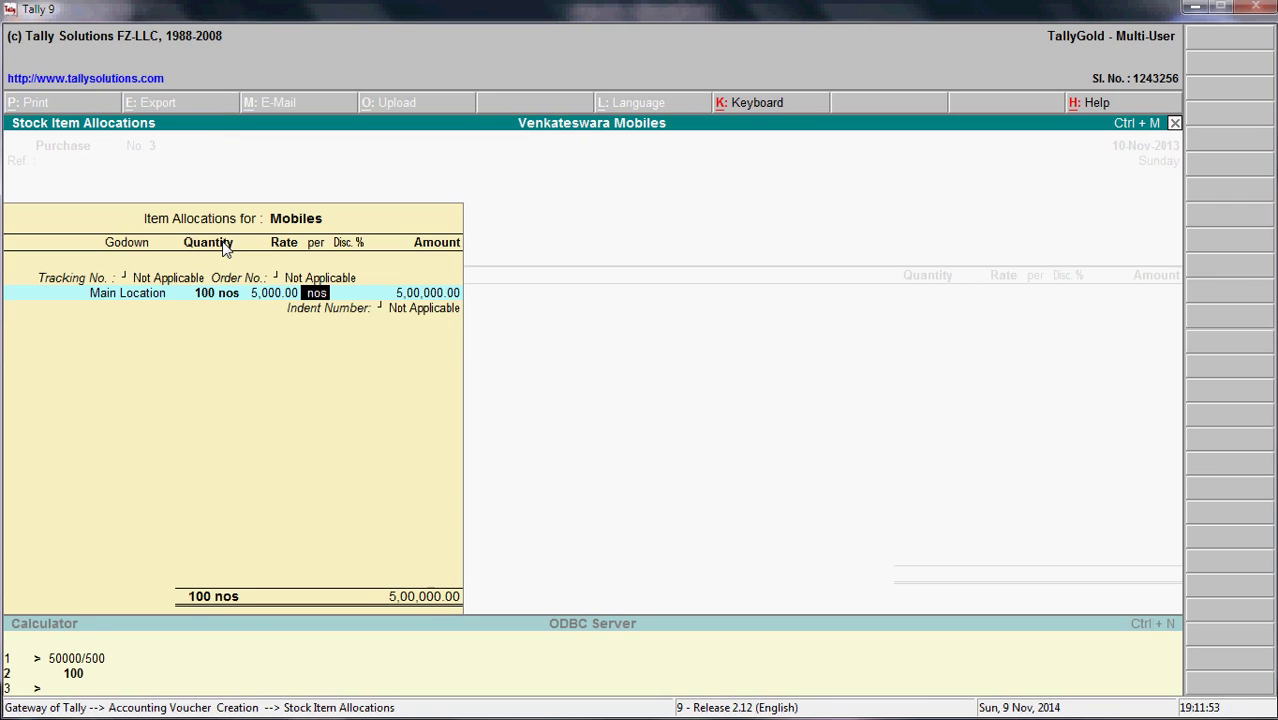
key("BackSpace")
key("BackSpace")
key("space")
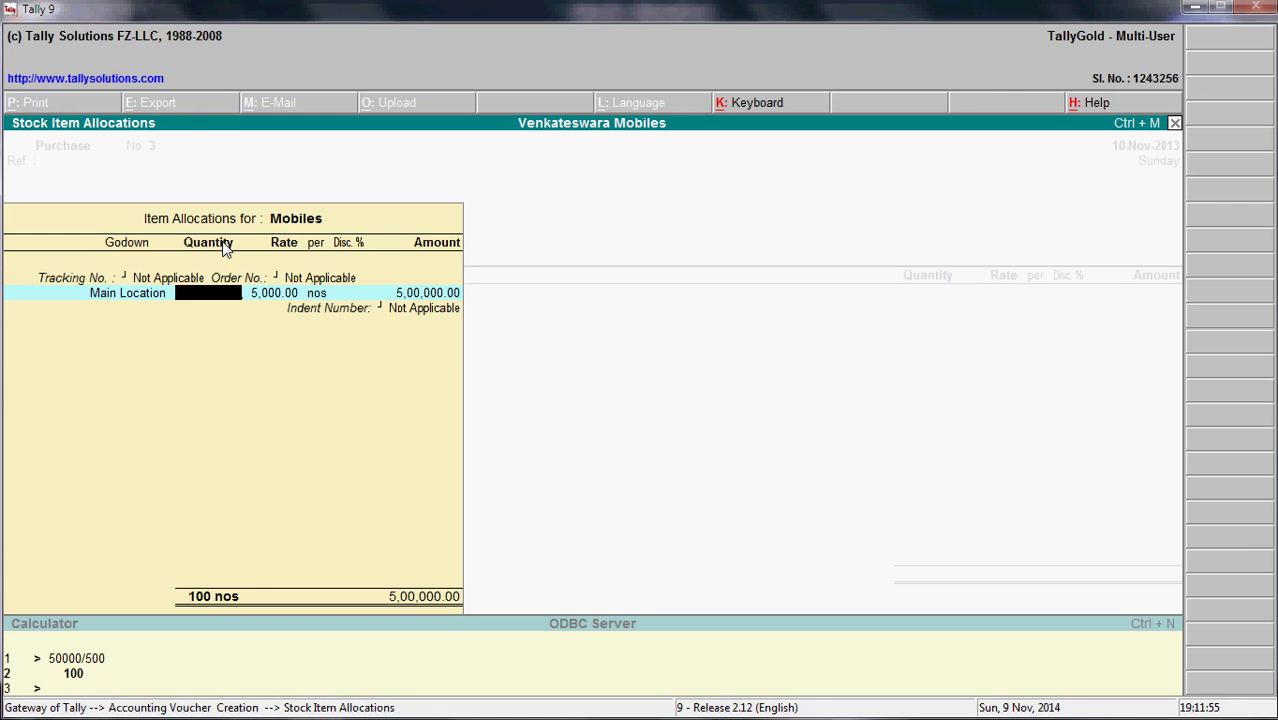
key("Return")
key("alt+Tab")
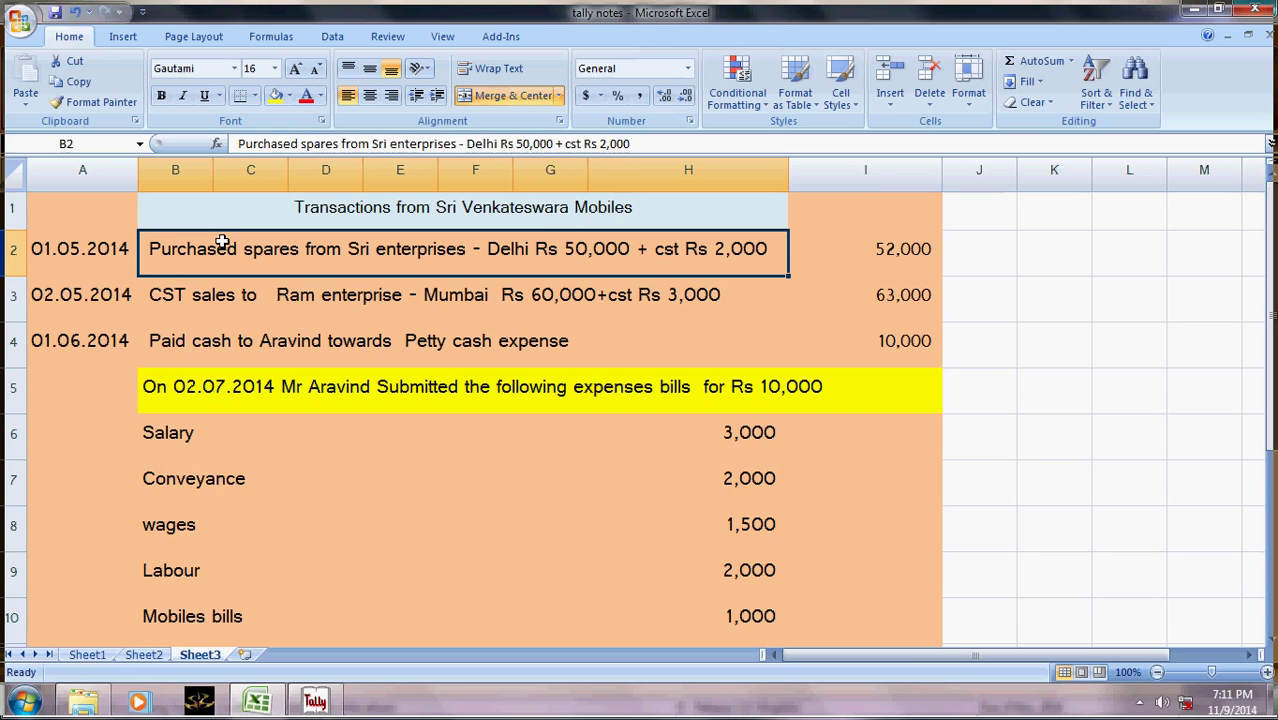
key("alt+Tab")
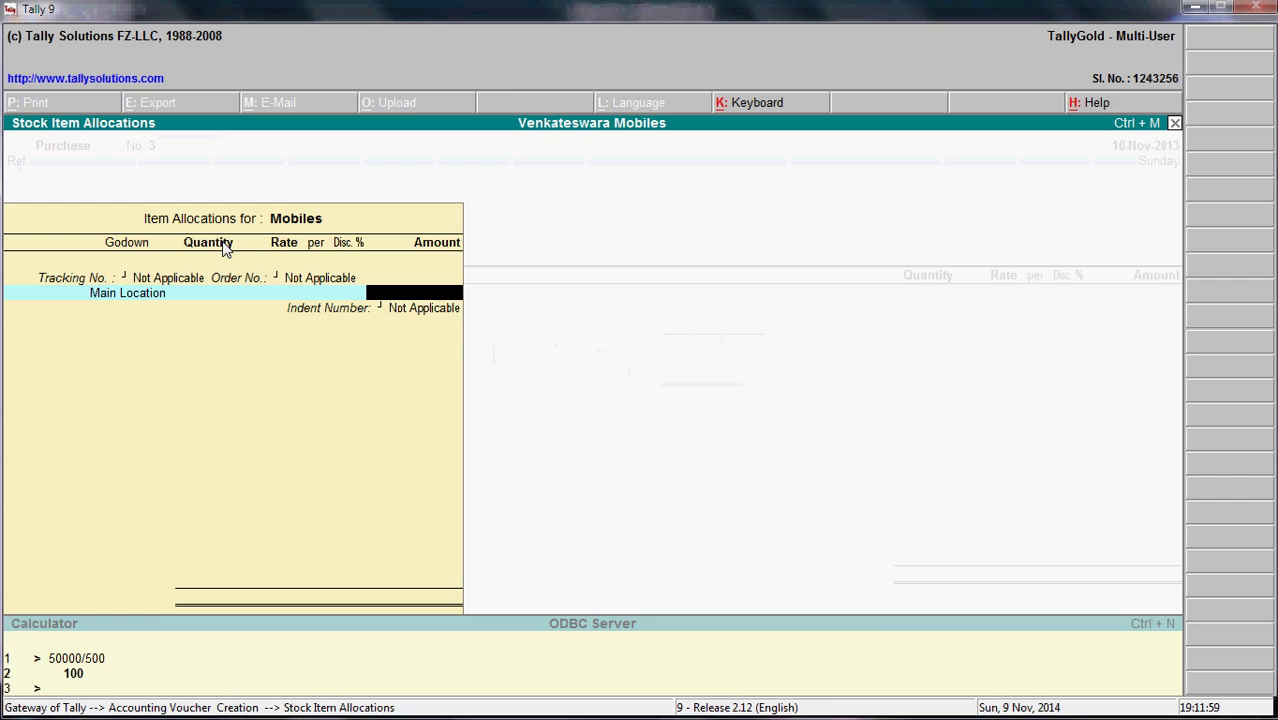
key("alt+Tab")
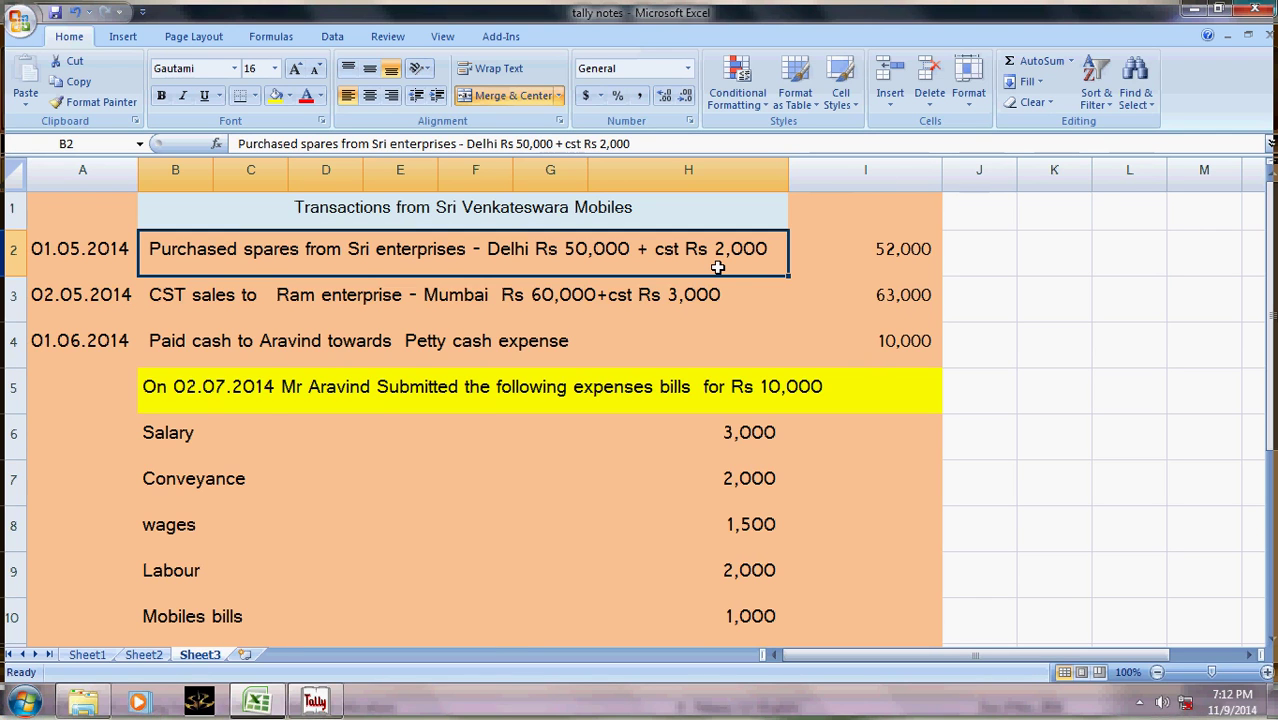
- Enter amount 52000 and quantity 100 for Mobiles at Main Location, giving a 520.00 rate
key("alt+Tab")
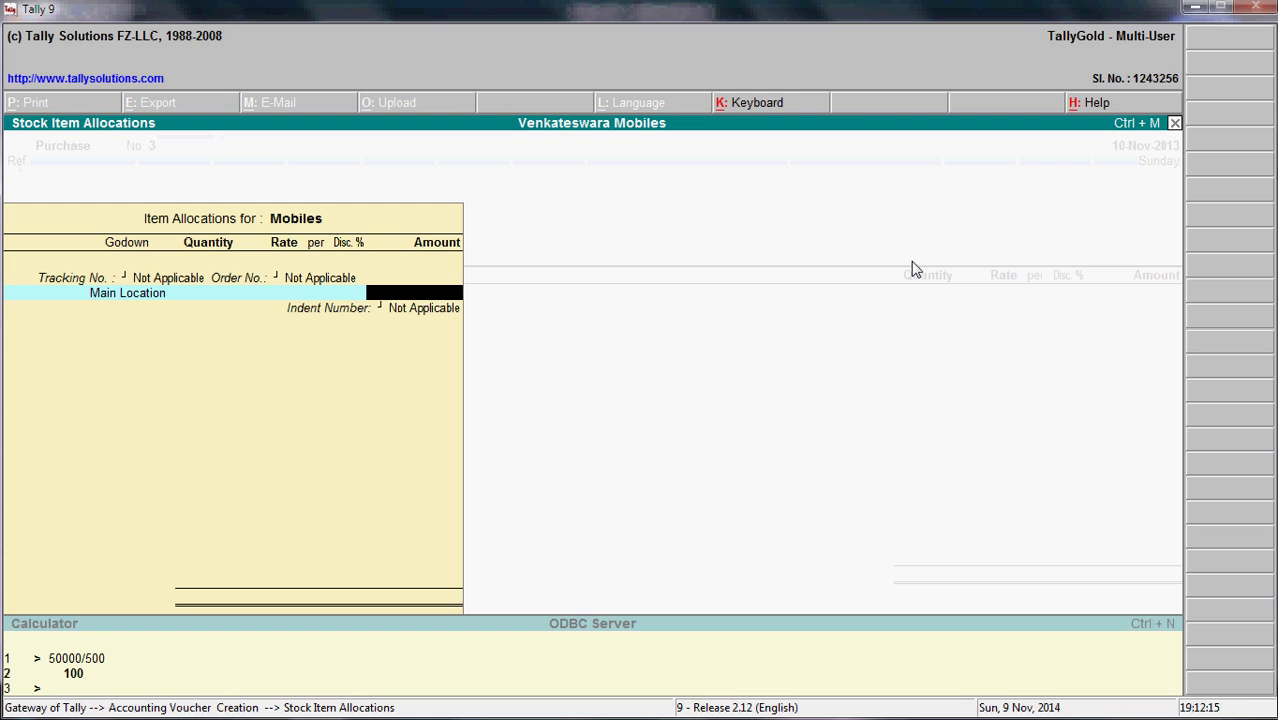
type("52000")
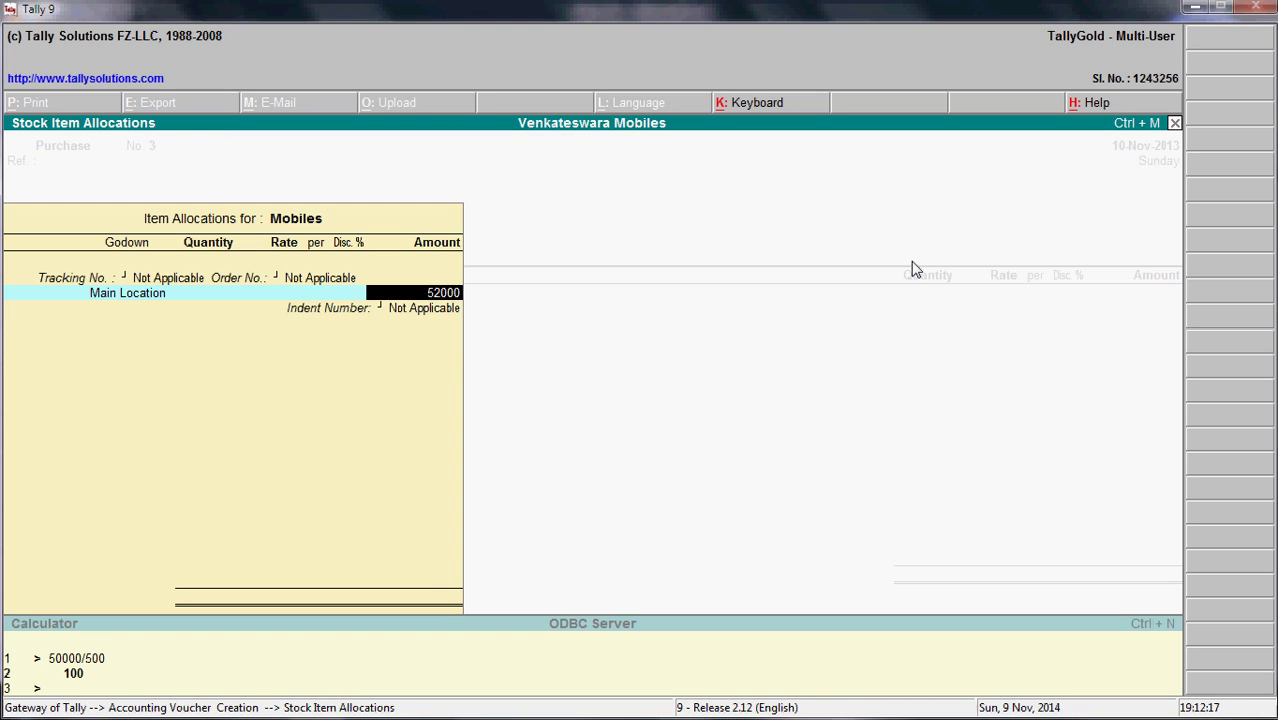
key("Return")
key("Return")
key("BackSpace")
type("100")
key("Return")
key("Return")
key("Return")
key("Return")
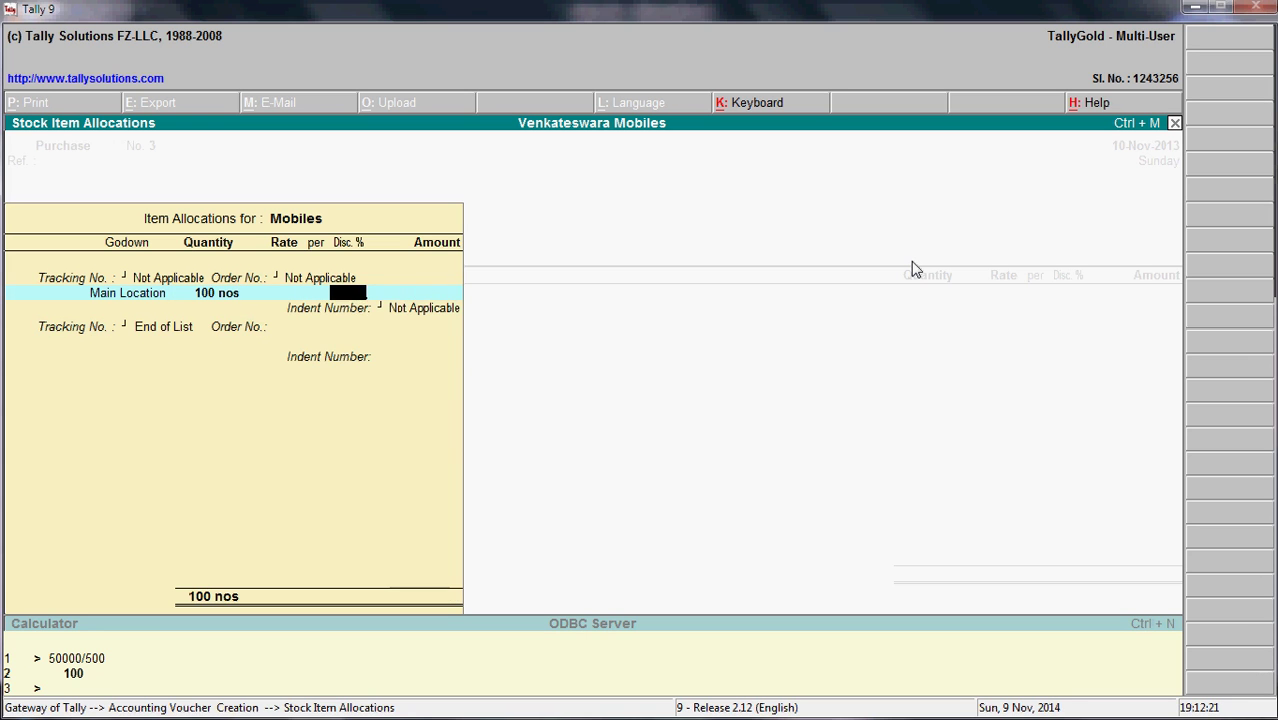
type("52000")
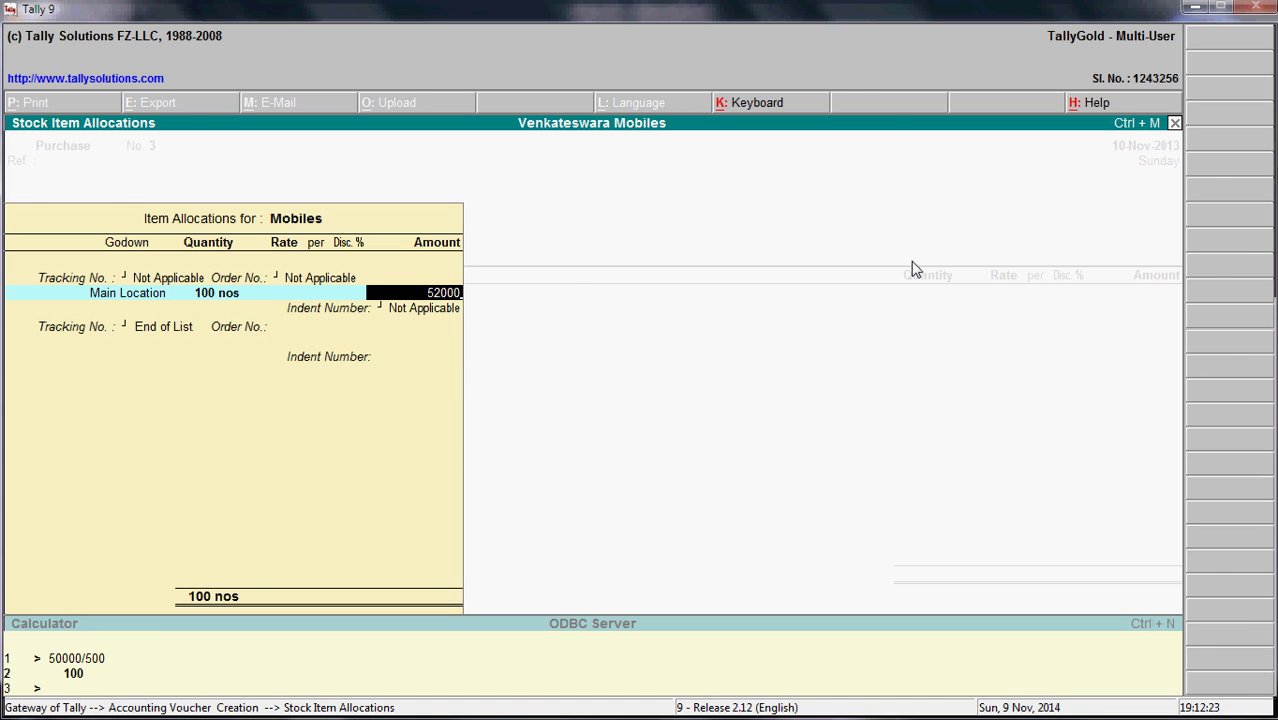
key("Return")
key("Return")
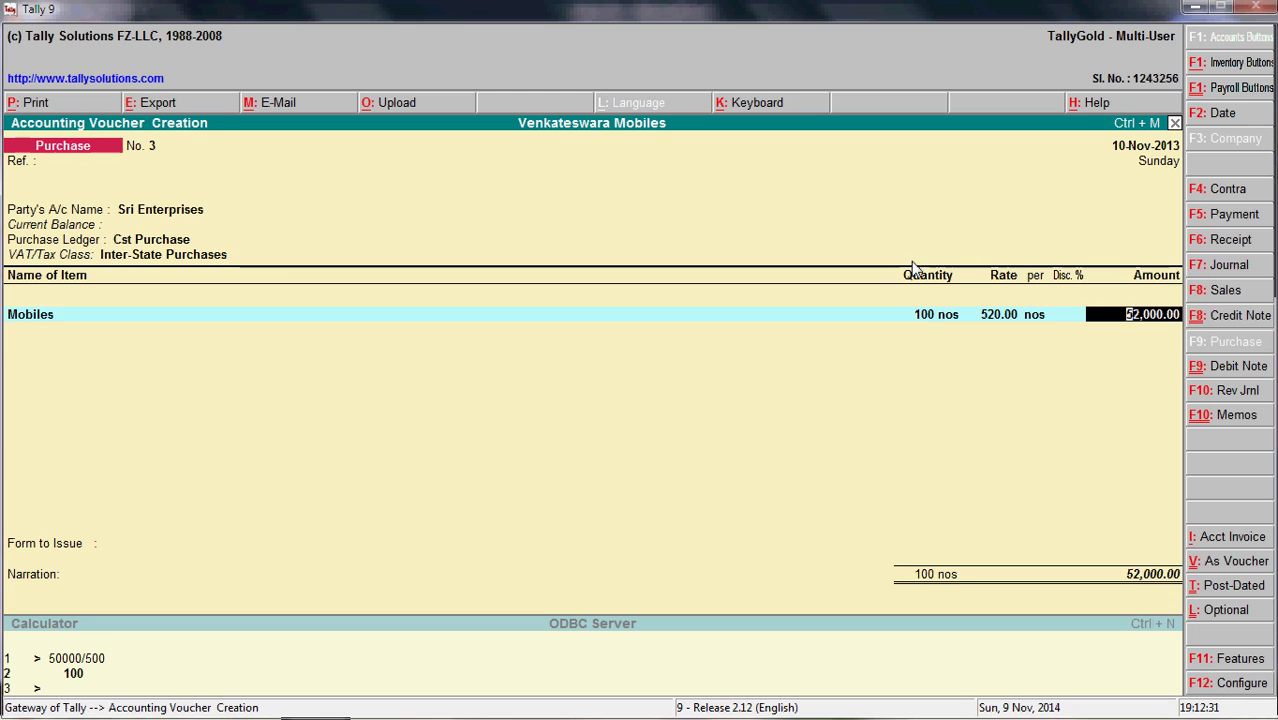
key("Return")
key("Return")
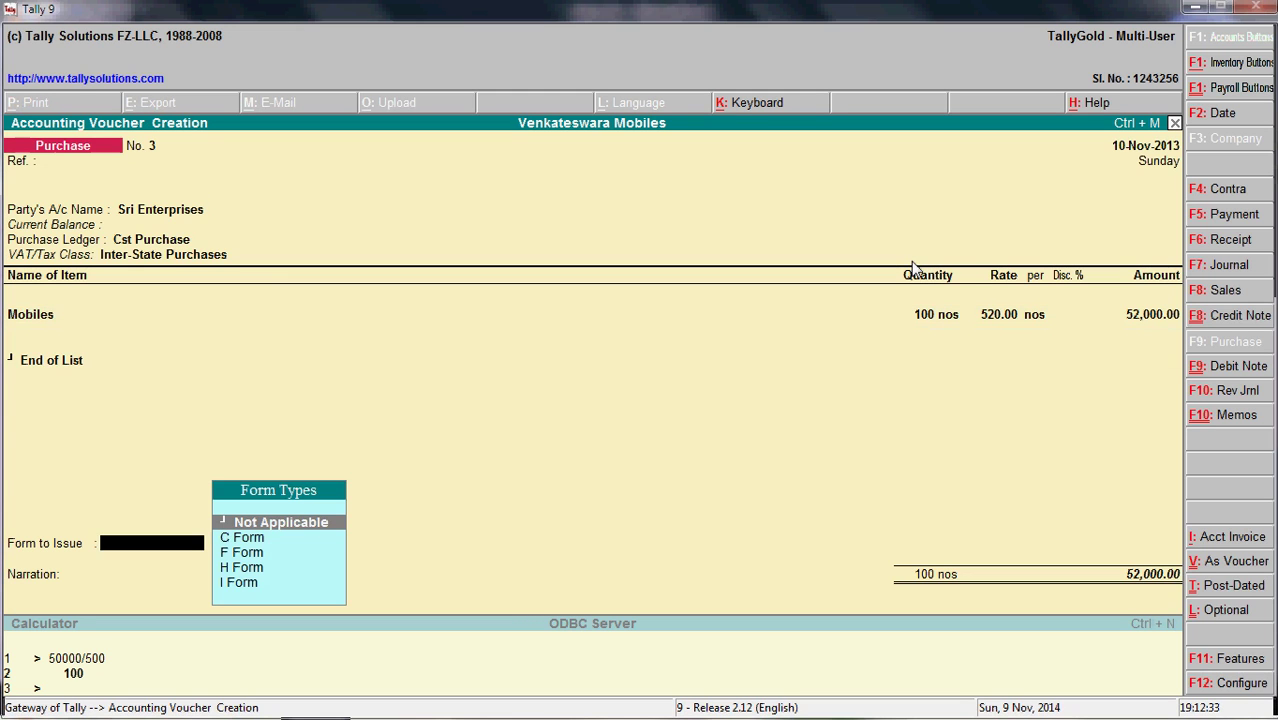
- Choose C Form from the Form Types list as the form to issue
key("Down")
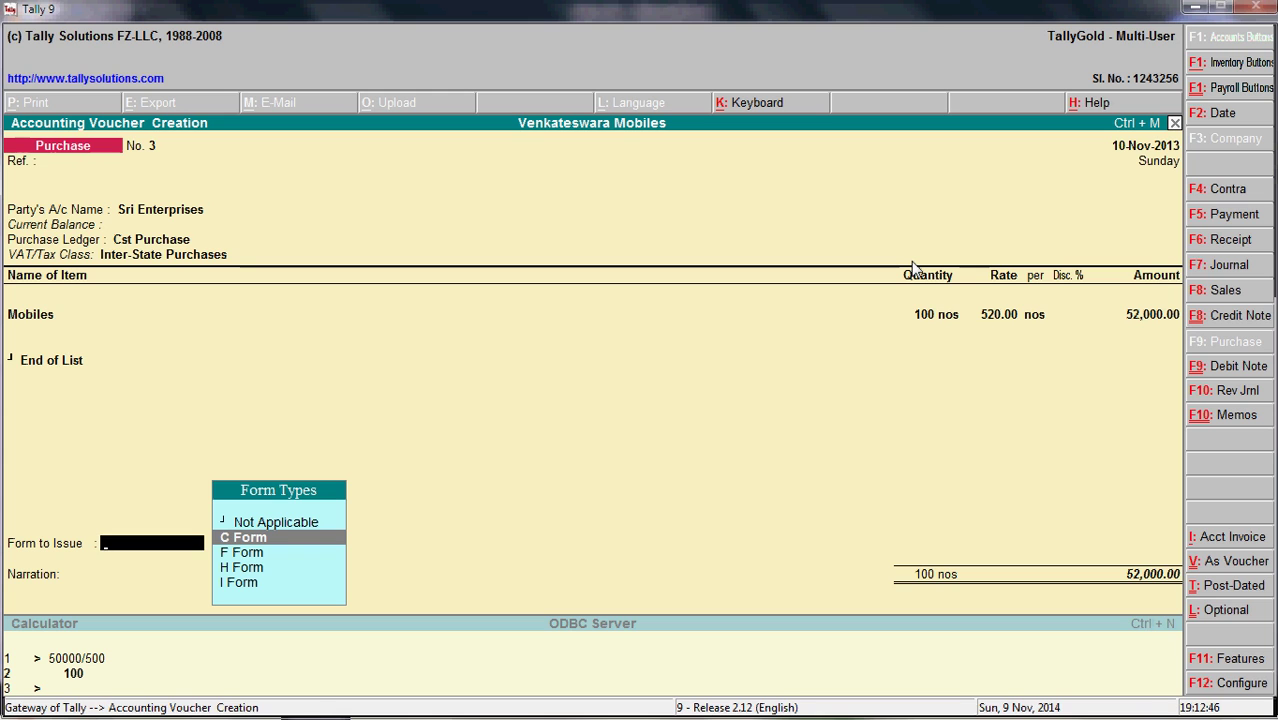
key("Return")
key("Return")
key("Return")
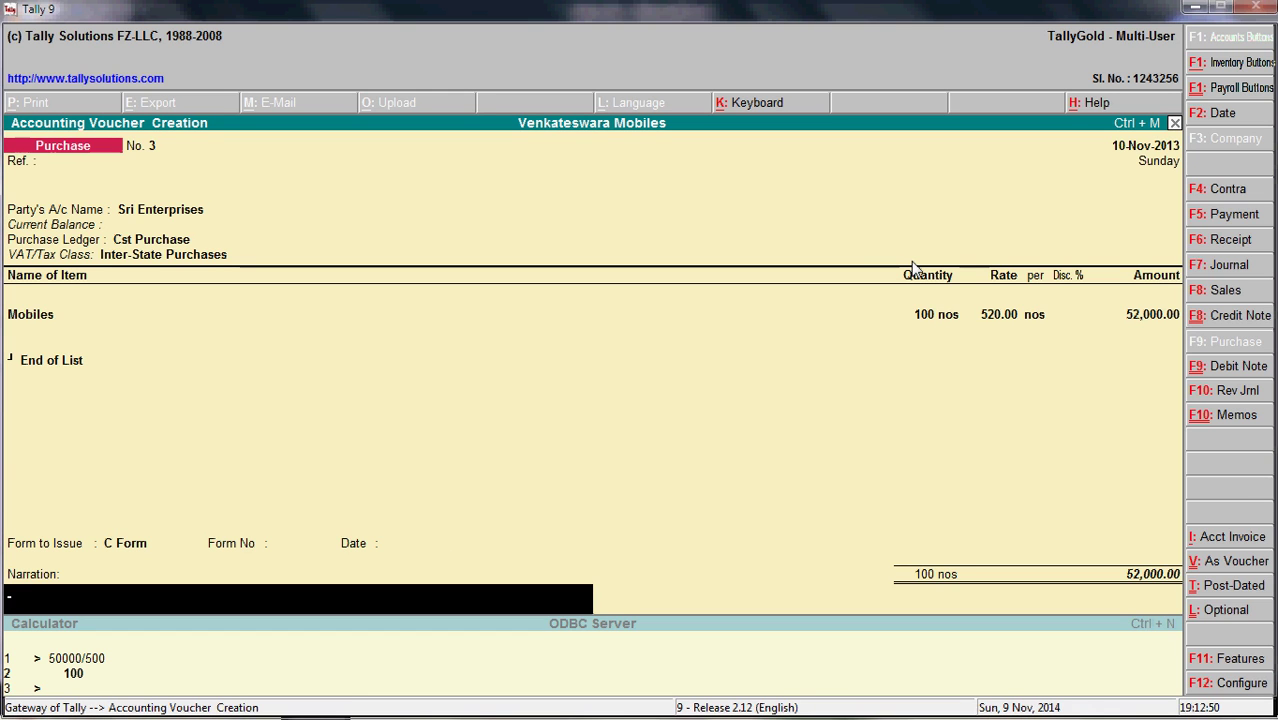
- Type the narration 'Being Purchased mobiles from Sri Enterprise', correcting the misspelling
type("Being Purcahsed")
key("BackSpace")
key("BackSpace")
key("BackSpace")
key("BackSpace")
key("BackSpace")
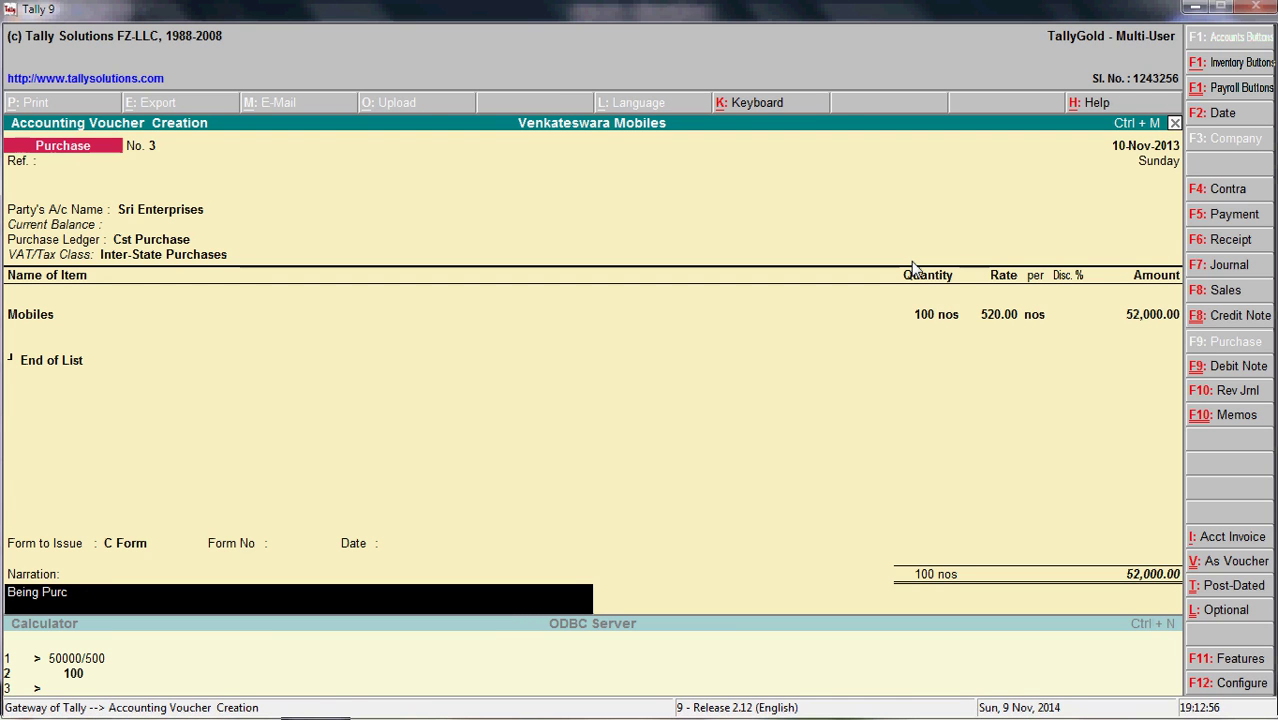
type("hase")
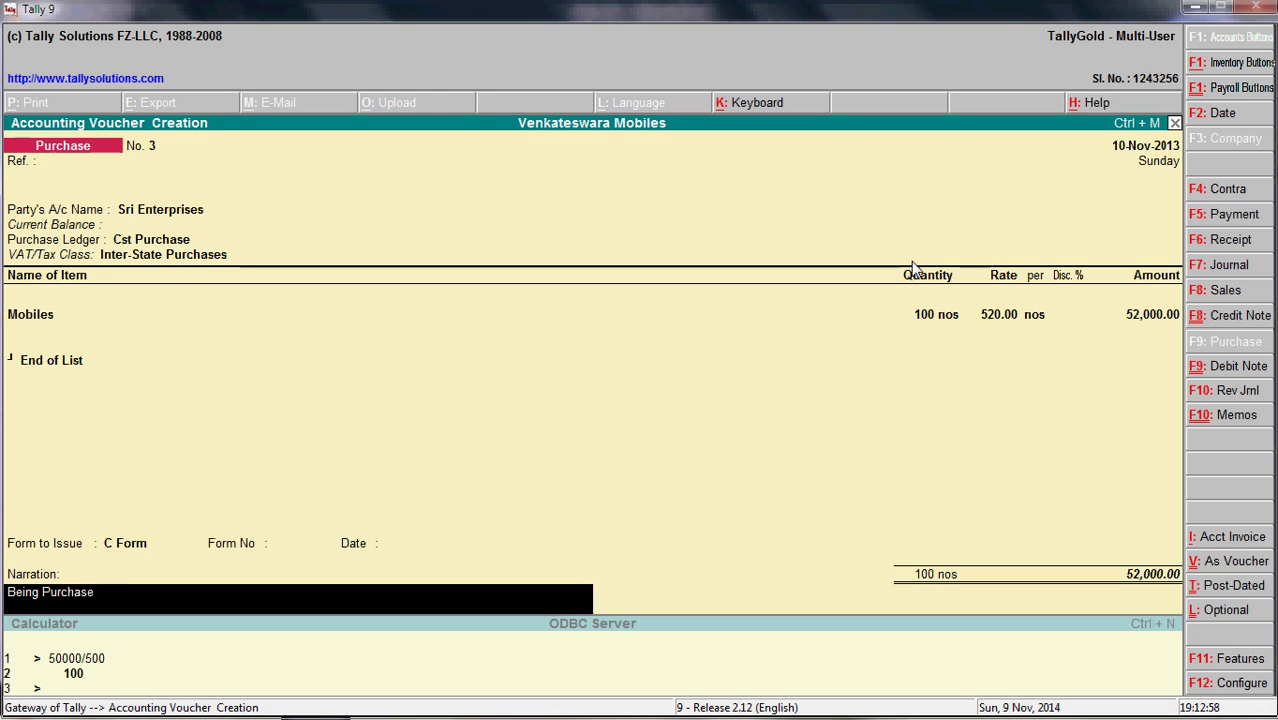
type("d mobiles from ")
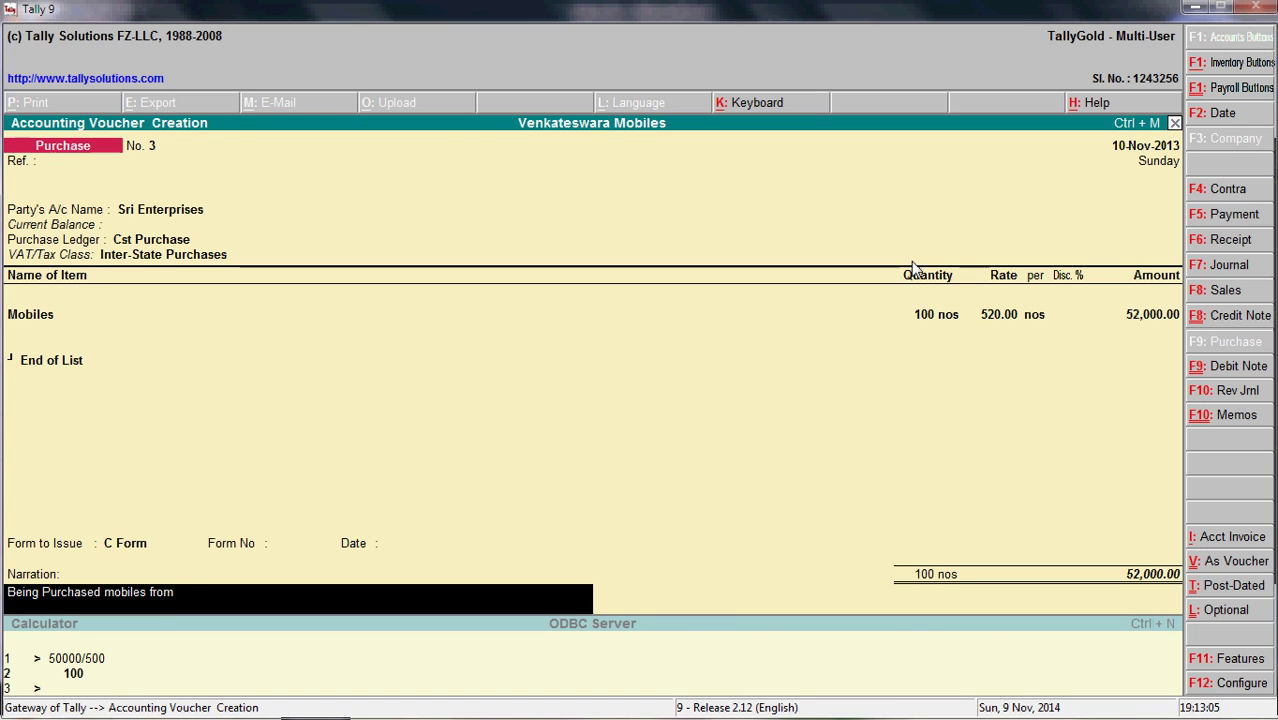
type("Sri Enterpri")
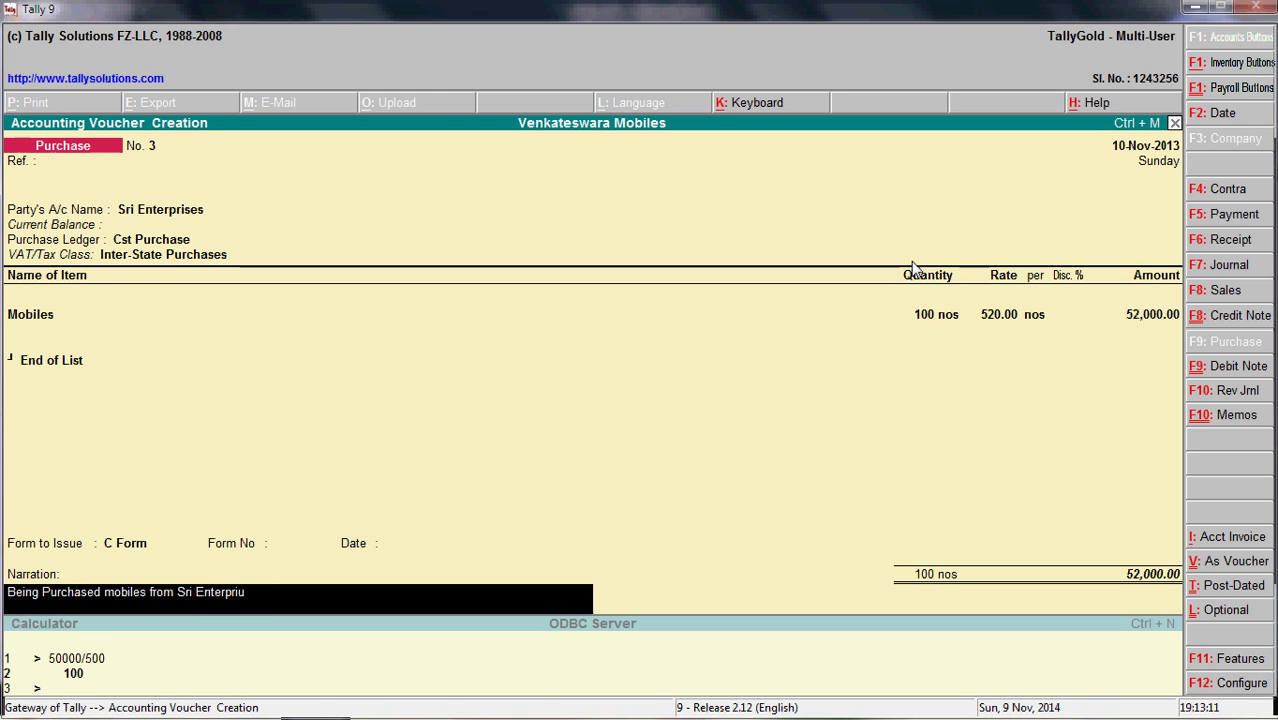
type("ses")
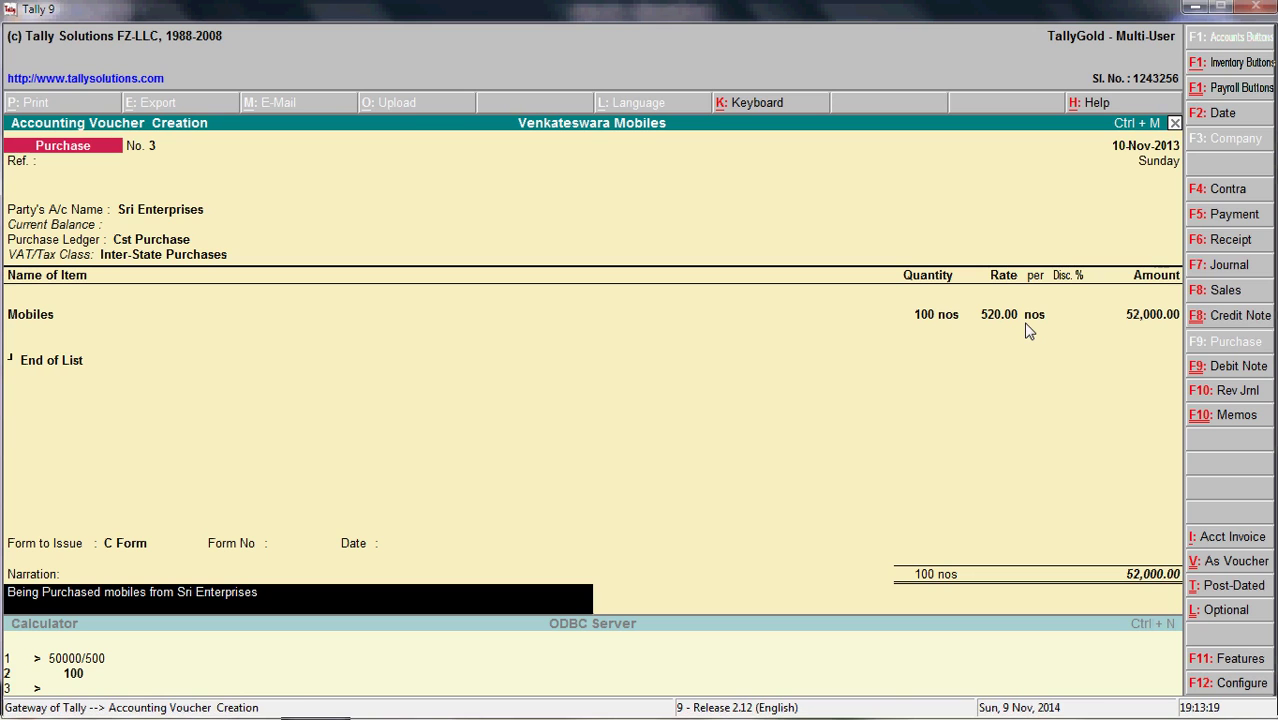
- Calculate 52000/3500 in the calculator, then return to the voucher and reach the Accept prompt
key("ctrl+n")
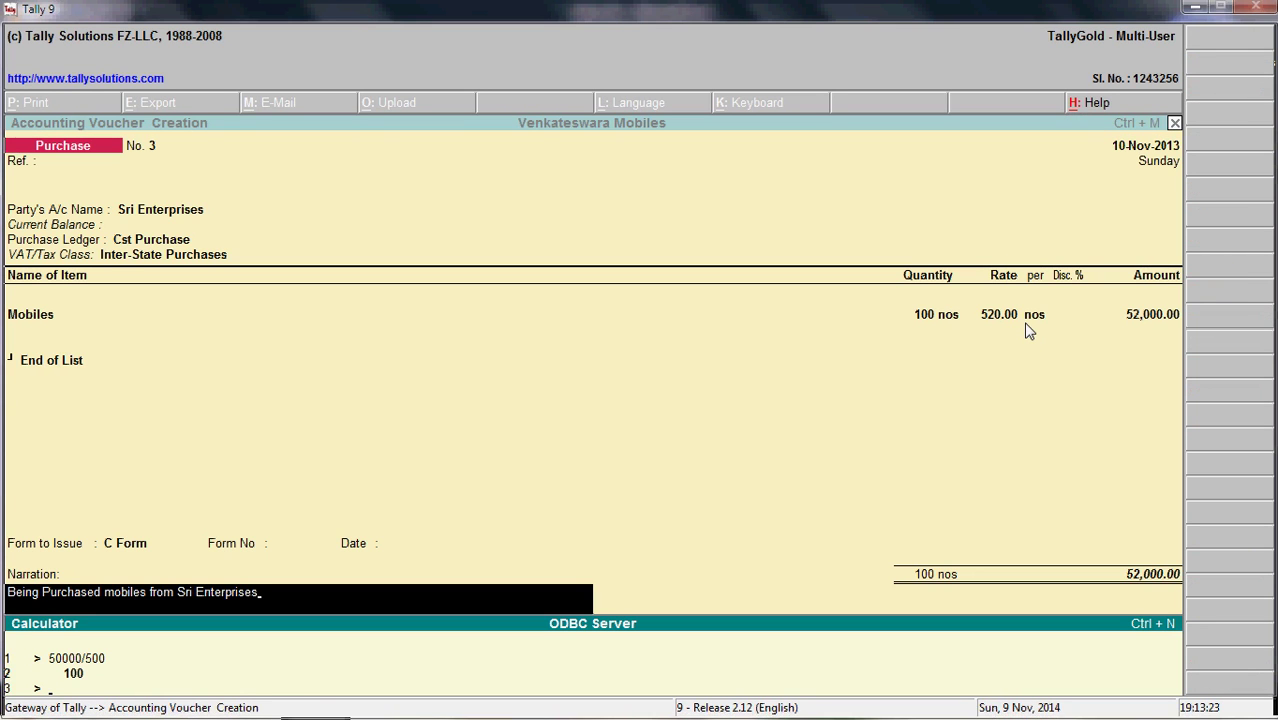
type("52000/3500")
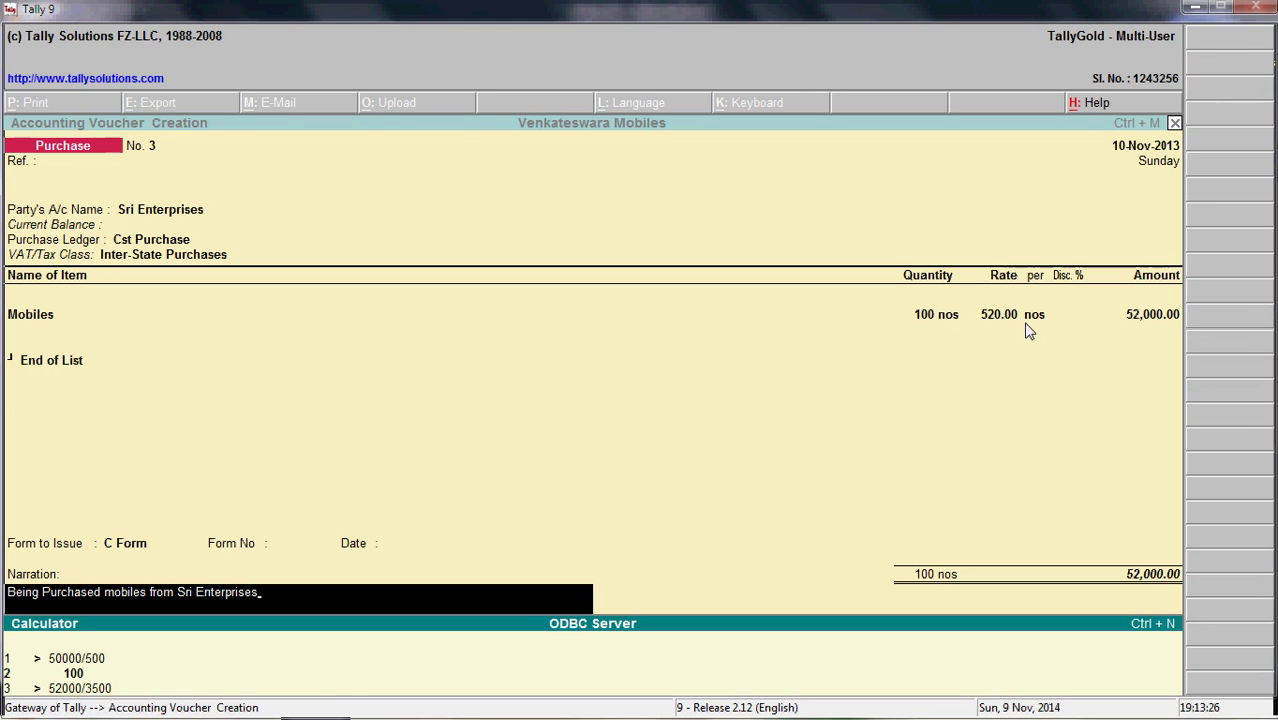
key("Return")
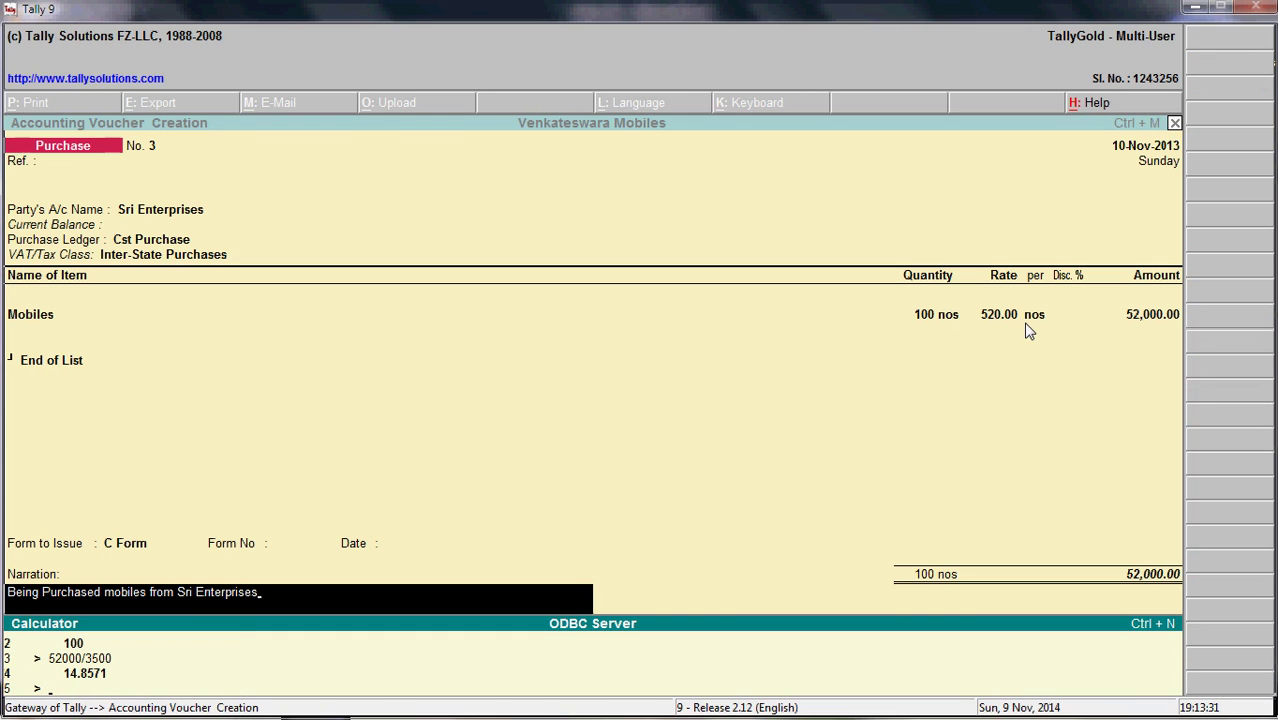
key("ctrl+m")
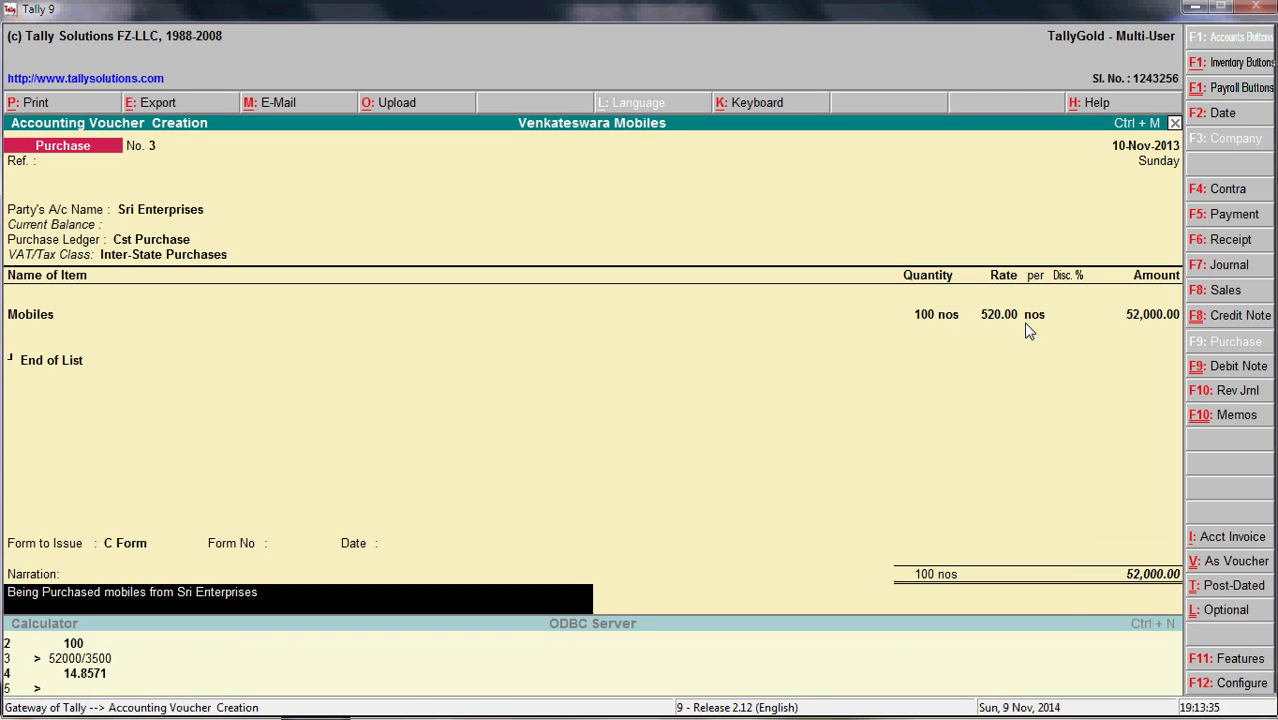
key("Return")
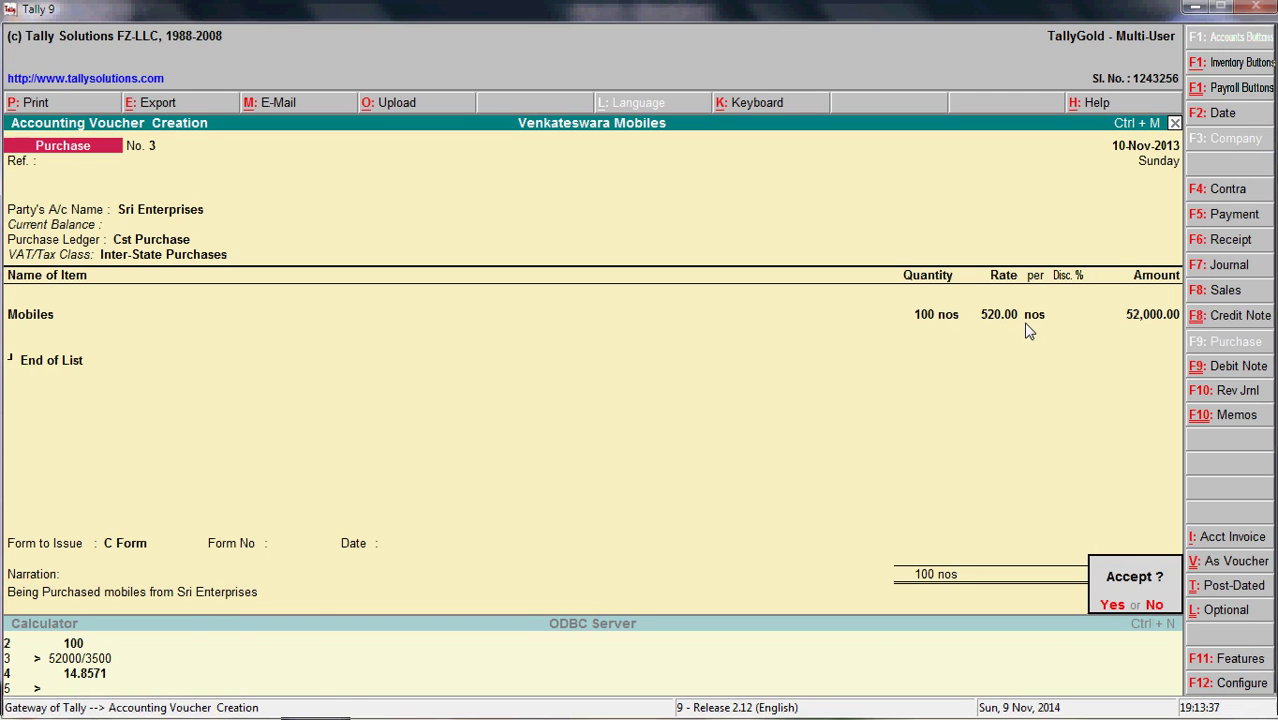
- Decline acceptance and step back through the party details and order number to the allocation
key("n")
key("Return")
key("Return")
key("Return")
key("Return")
key("Return")
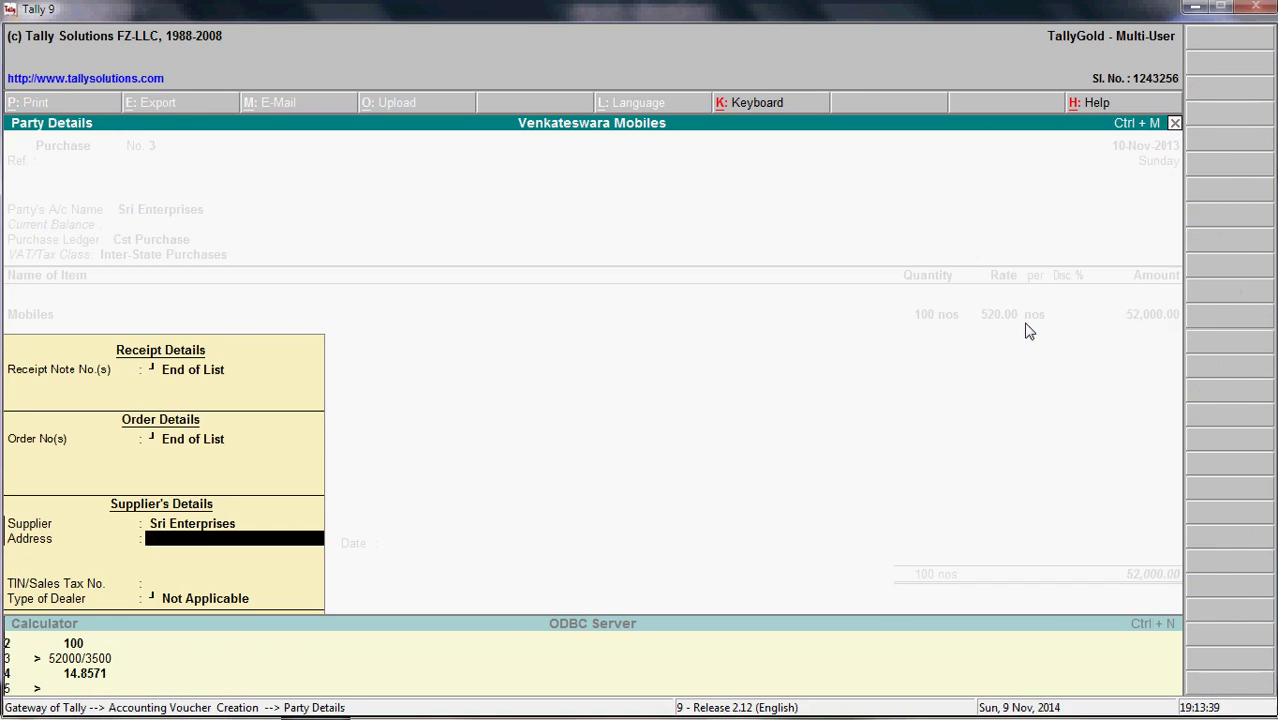
key("Return")
key("Return")
key("Return")
key("Return")
key("Return")
key("Return")
key("Return")
key("Return")
key("Return")
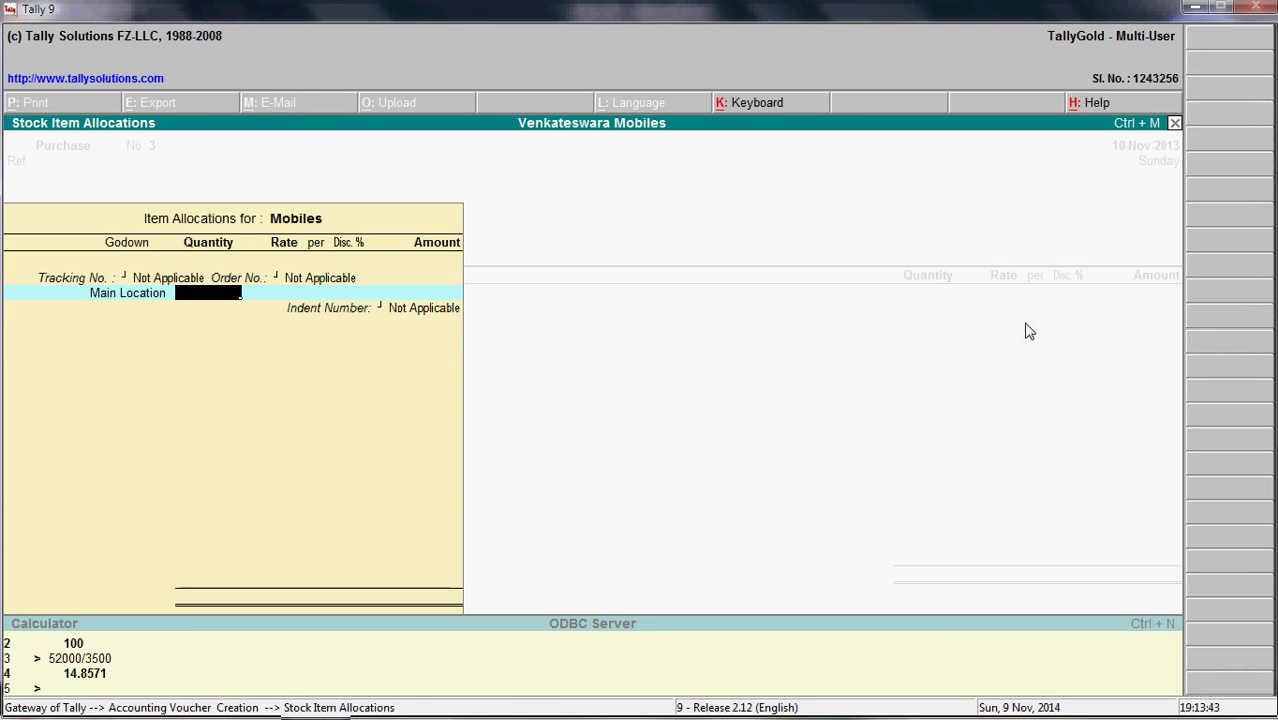
key("Return")
key("BackSpace")
key("BackSpace")
key("BackSpace")
key("BackSpace")
key("Return")
key("Return")
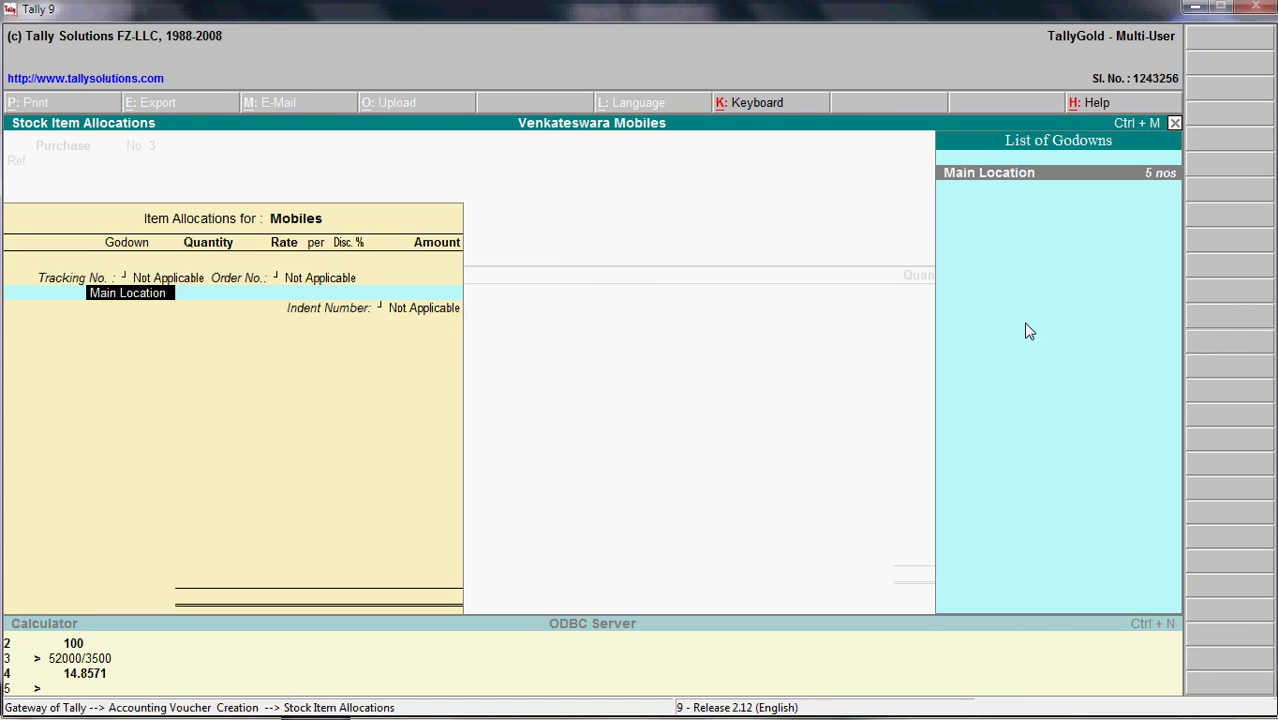
- Allocate 15 nos worth 52,000 to Main Location and save purchase voucher No. 3
key("Return")
key("Up")
key("Down")
key("Return")
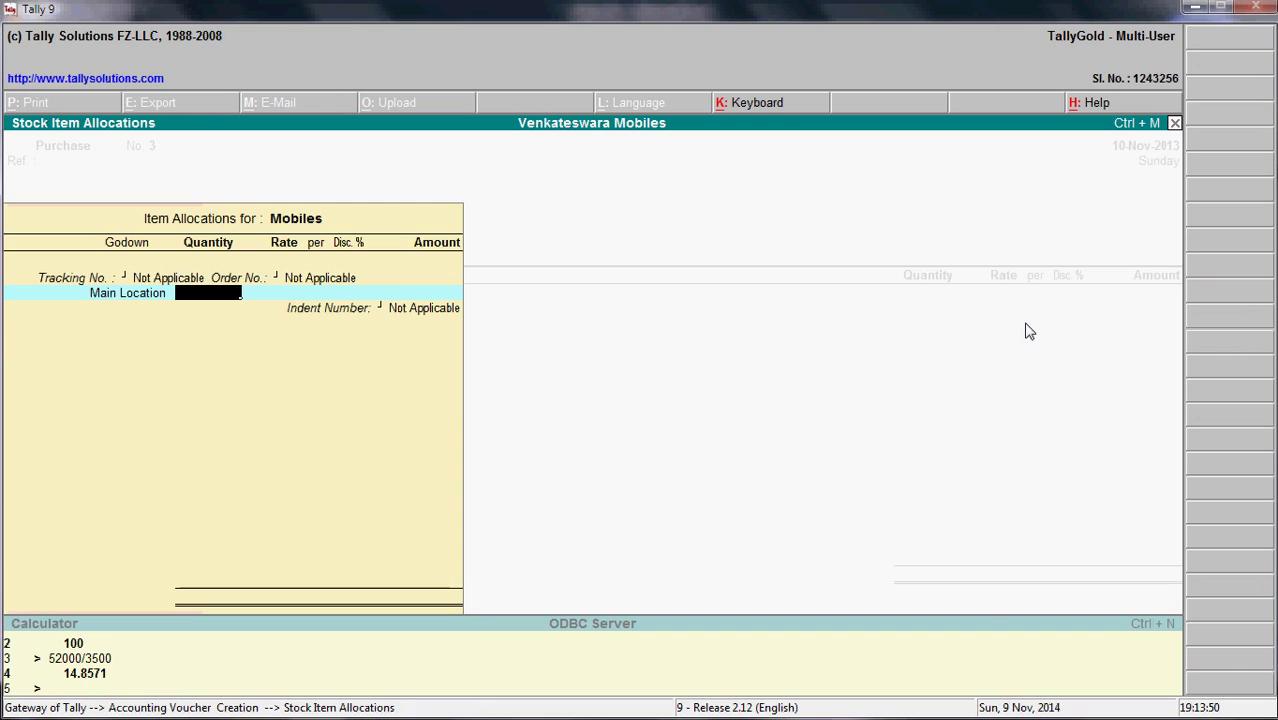
type("15")
key("Return")
key("Return")
key("Return")
type("52,00")
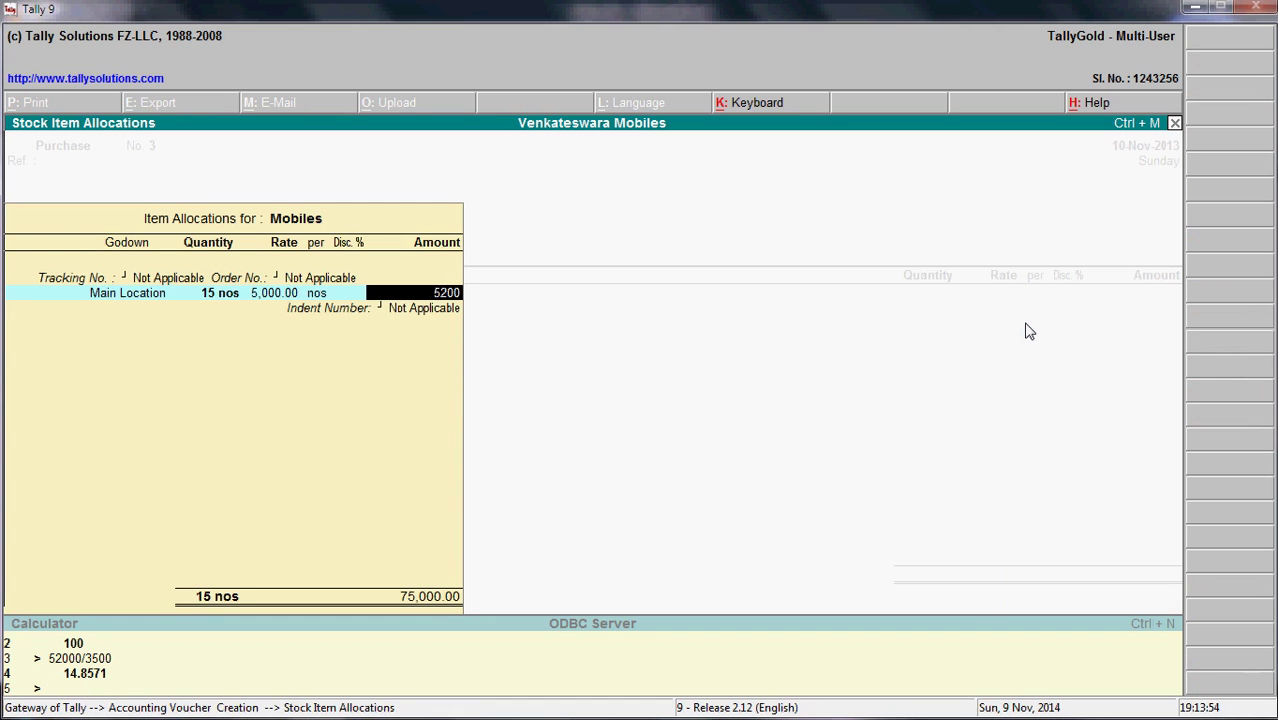
type("0")
key("Return")
key("Return")
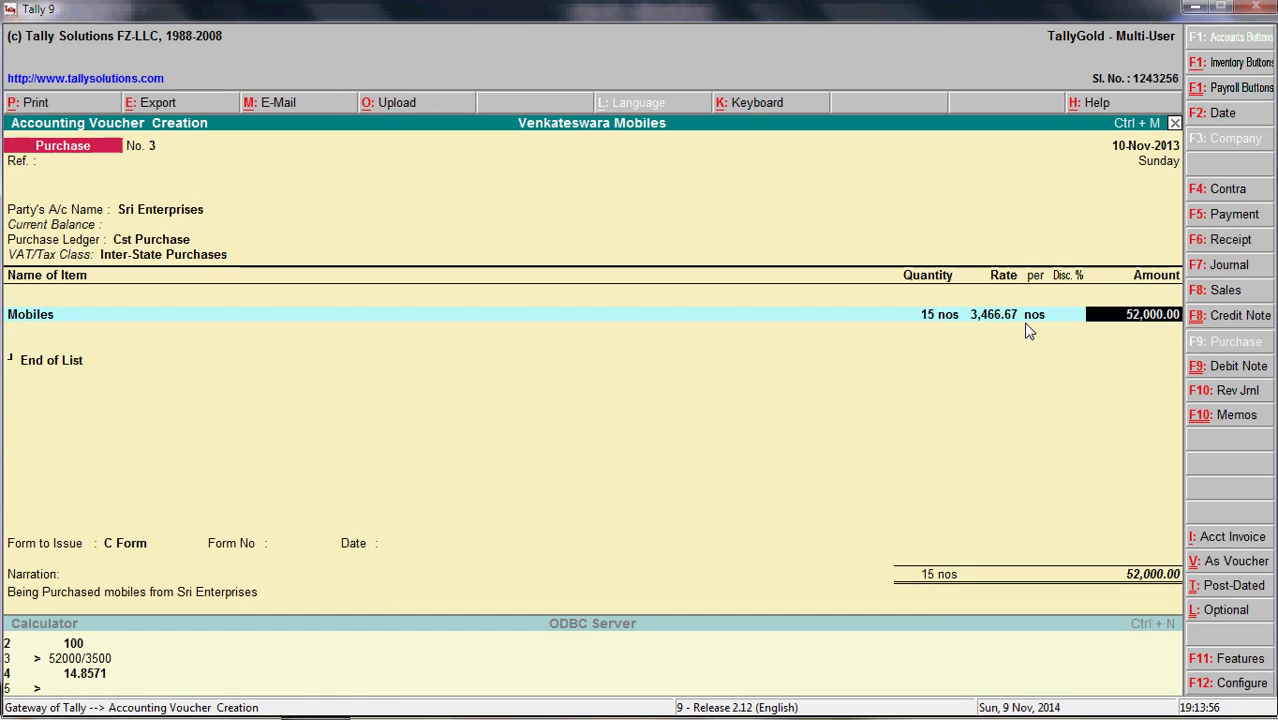
key("Return")
key("Return")
key("Return")
key("Return")
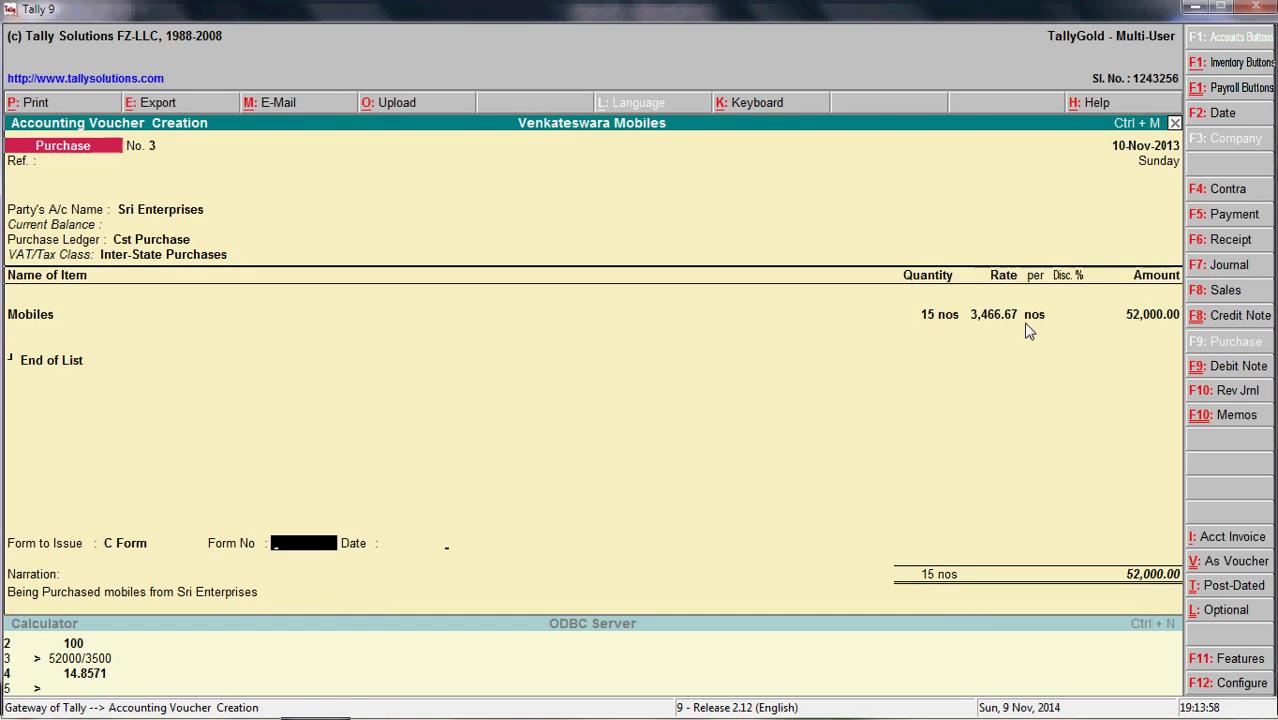
key("Return")
key("Return")
key("Return")
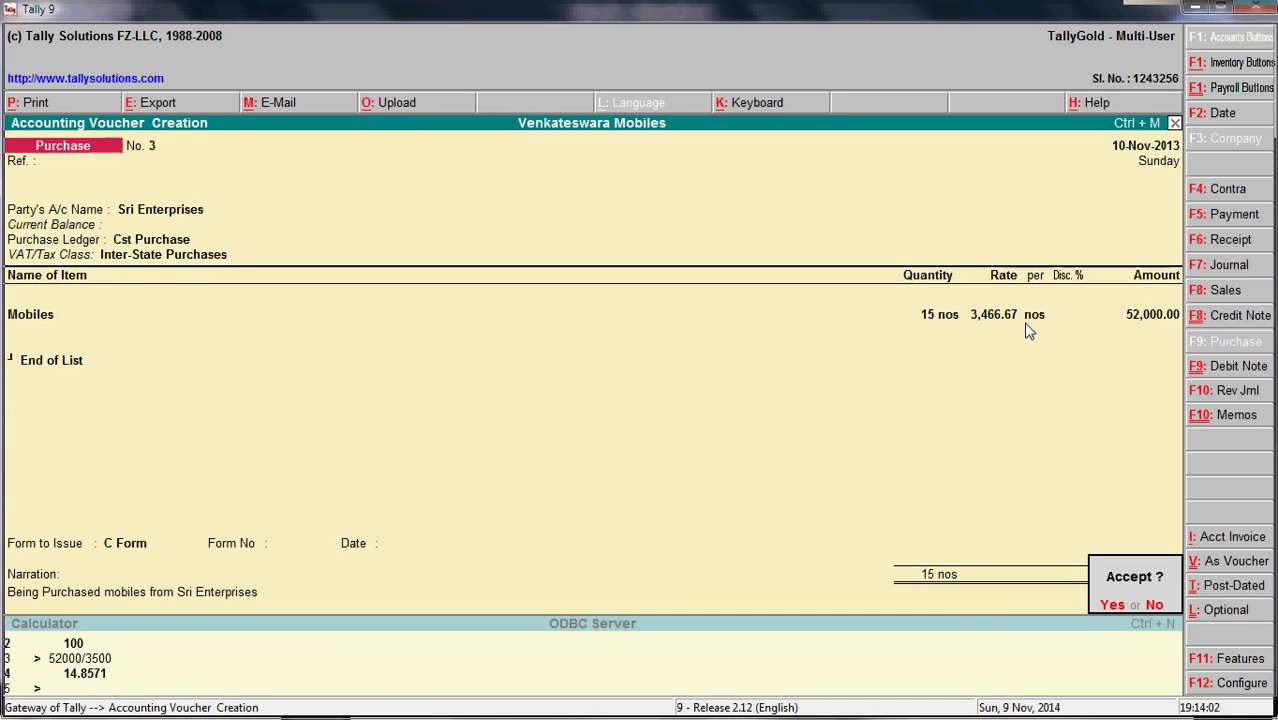
key("Return")
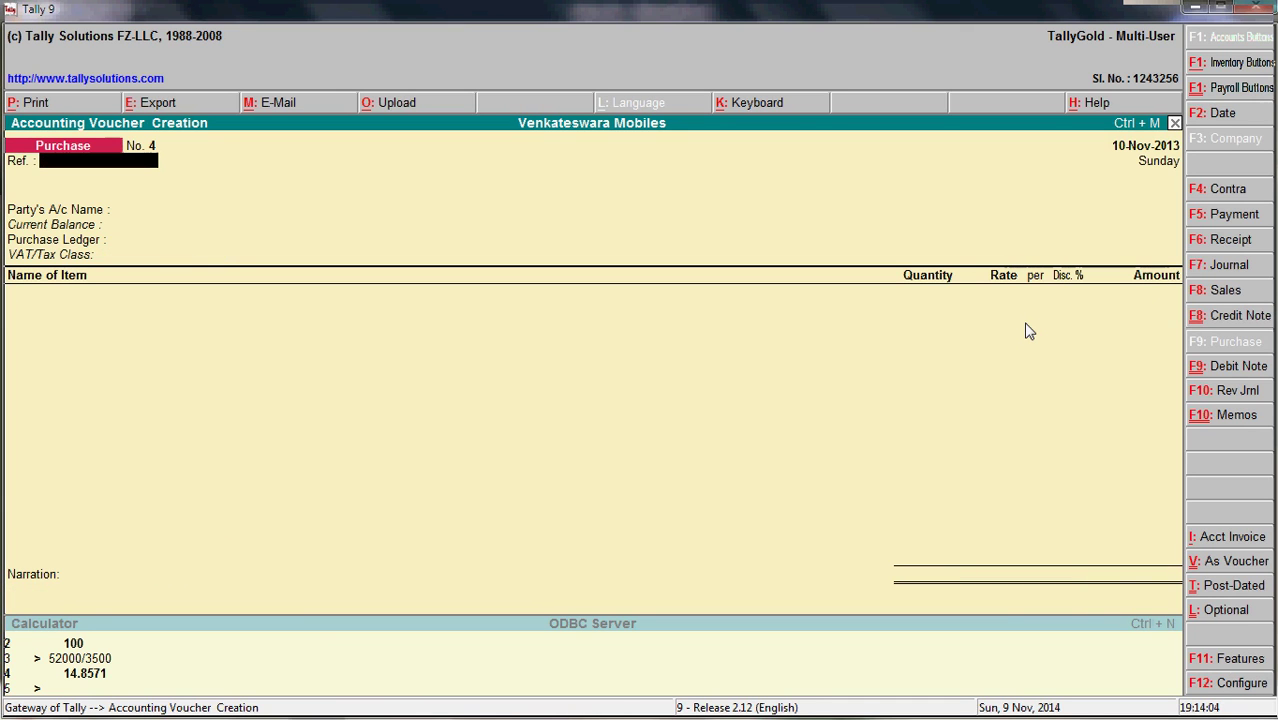
- Read the CST sale to Ram enterprise in Excel cell B3, then switch Tally to a Sales voucher
key("alt+Tab")
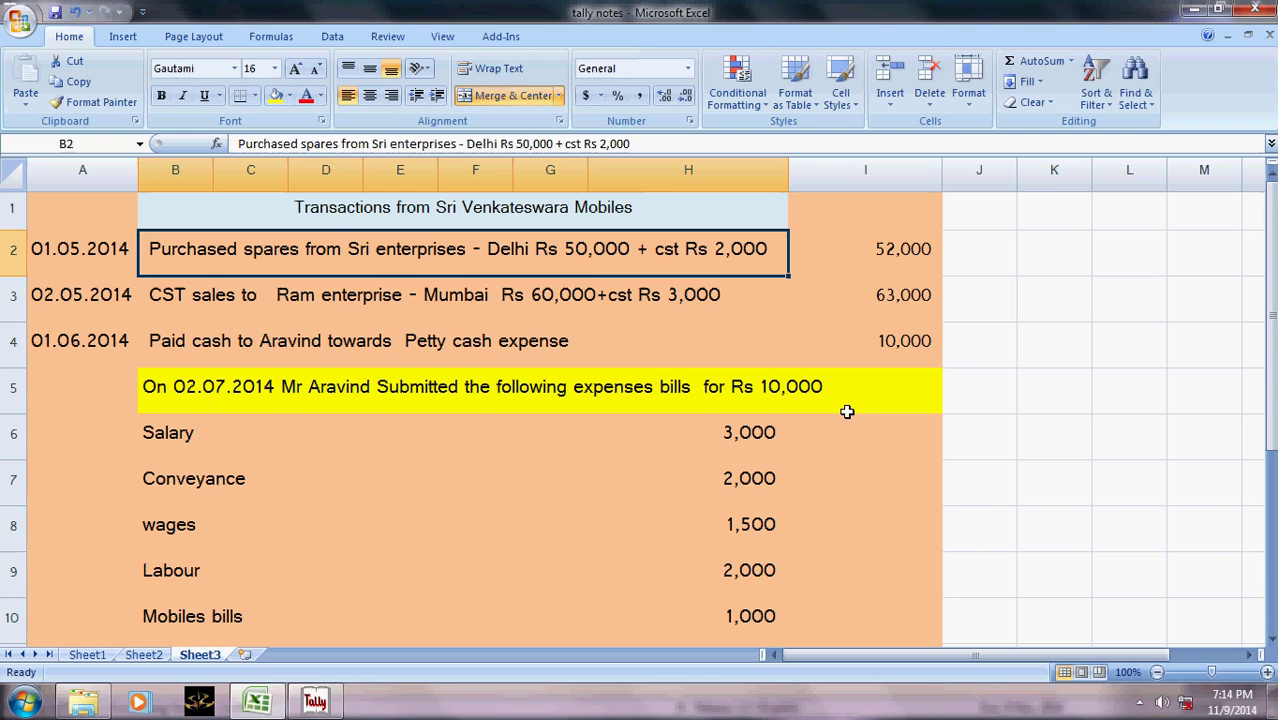
left_click(340, 295)
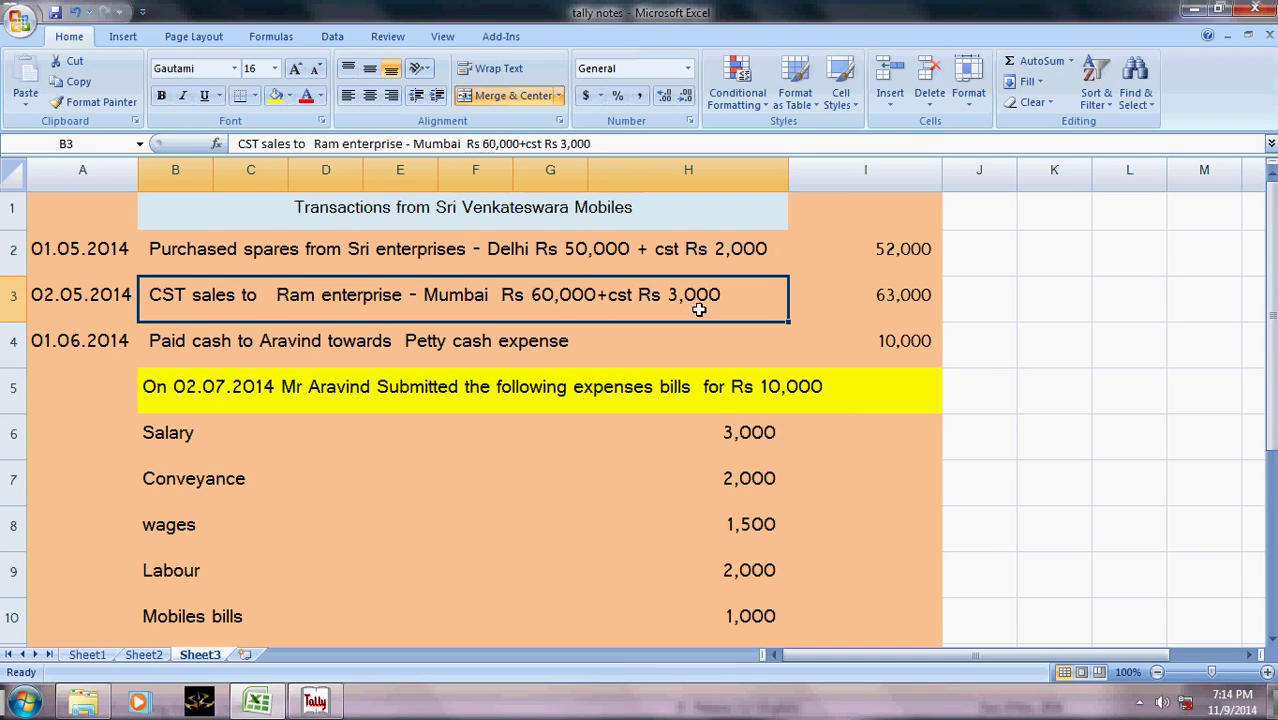
key("alt+Tab")
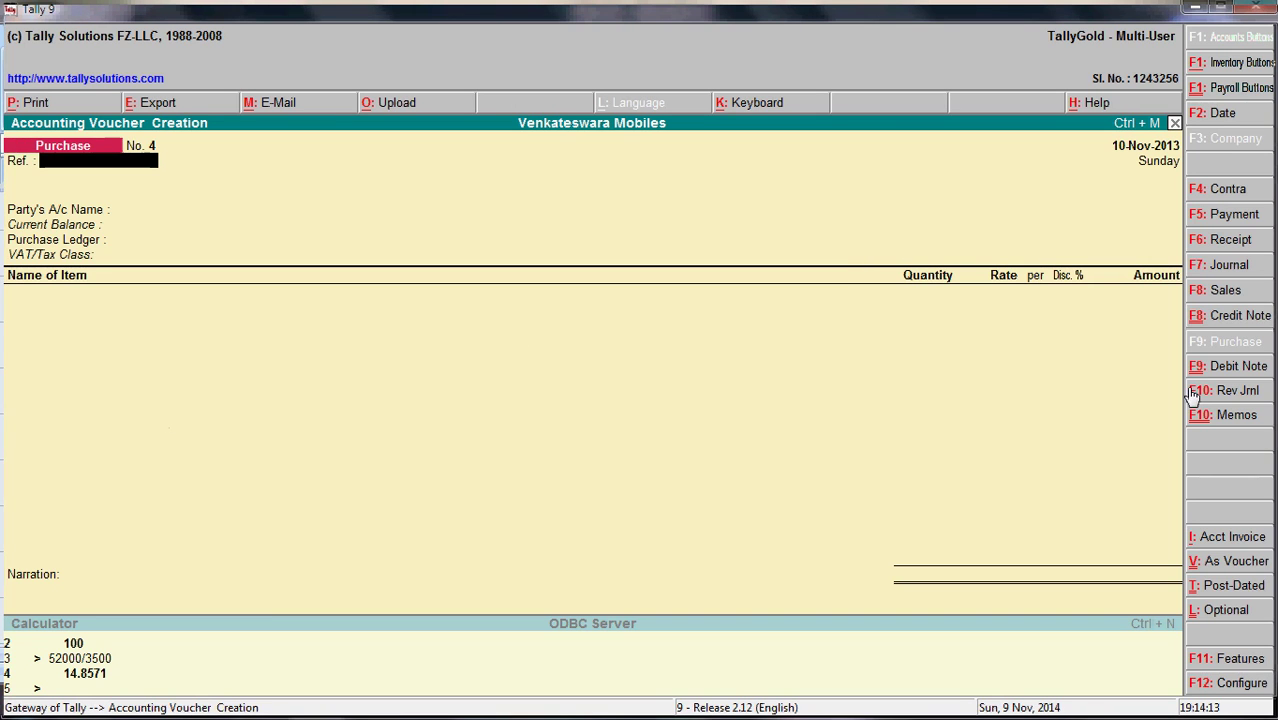
left_click(1237, 292)
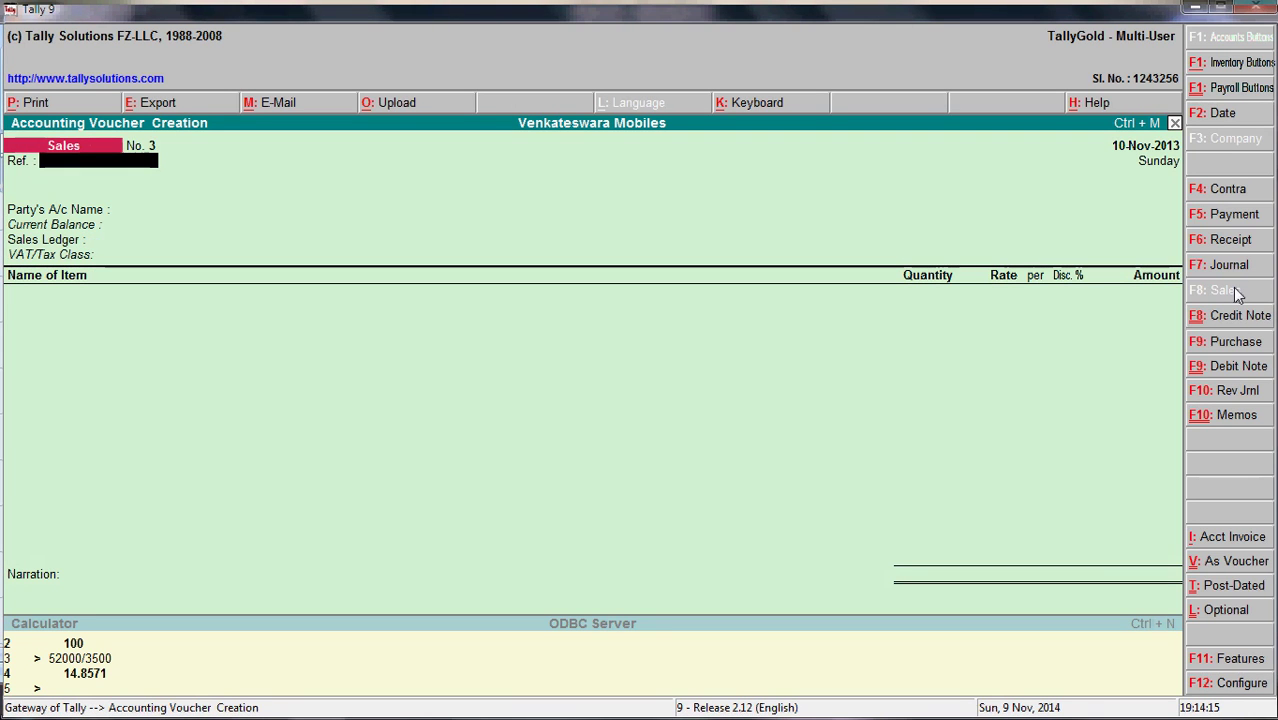
- Date the sales voucher 2-5-2014 after checking the date in the notes
key("alt+Tab")
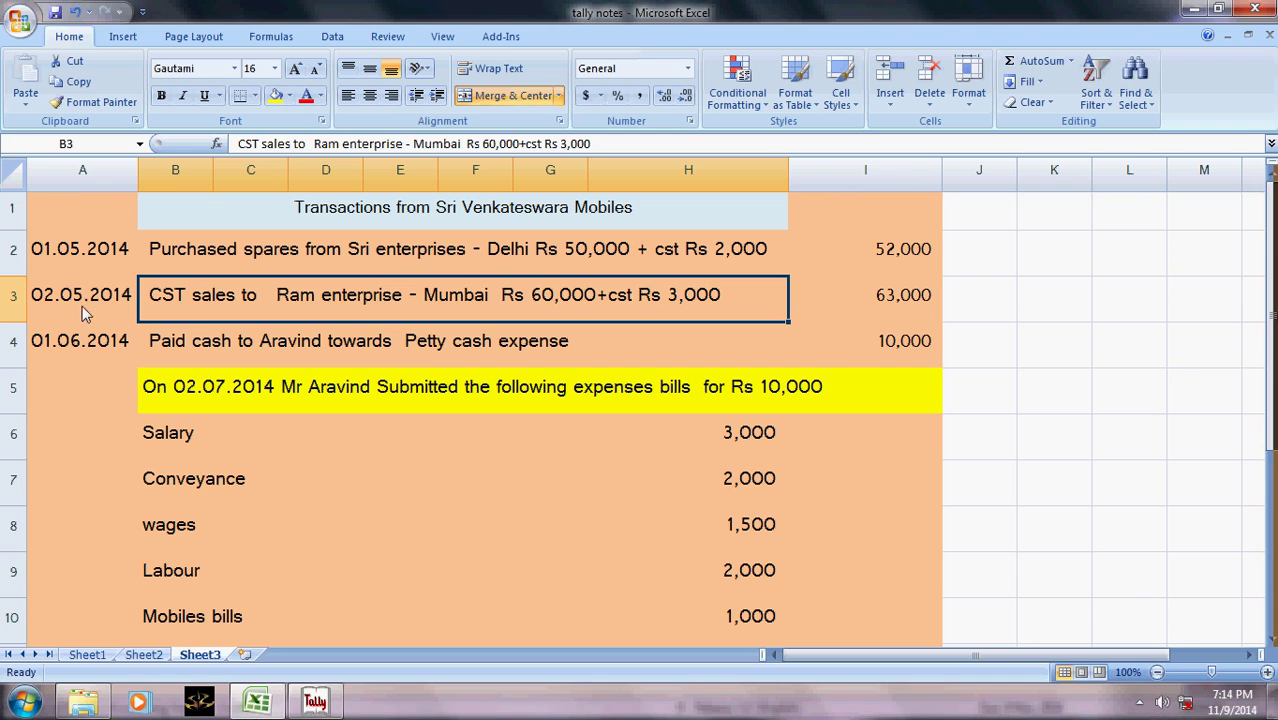
key("alt+Tab")
left_click(1220, 114)
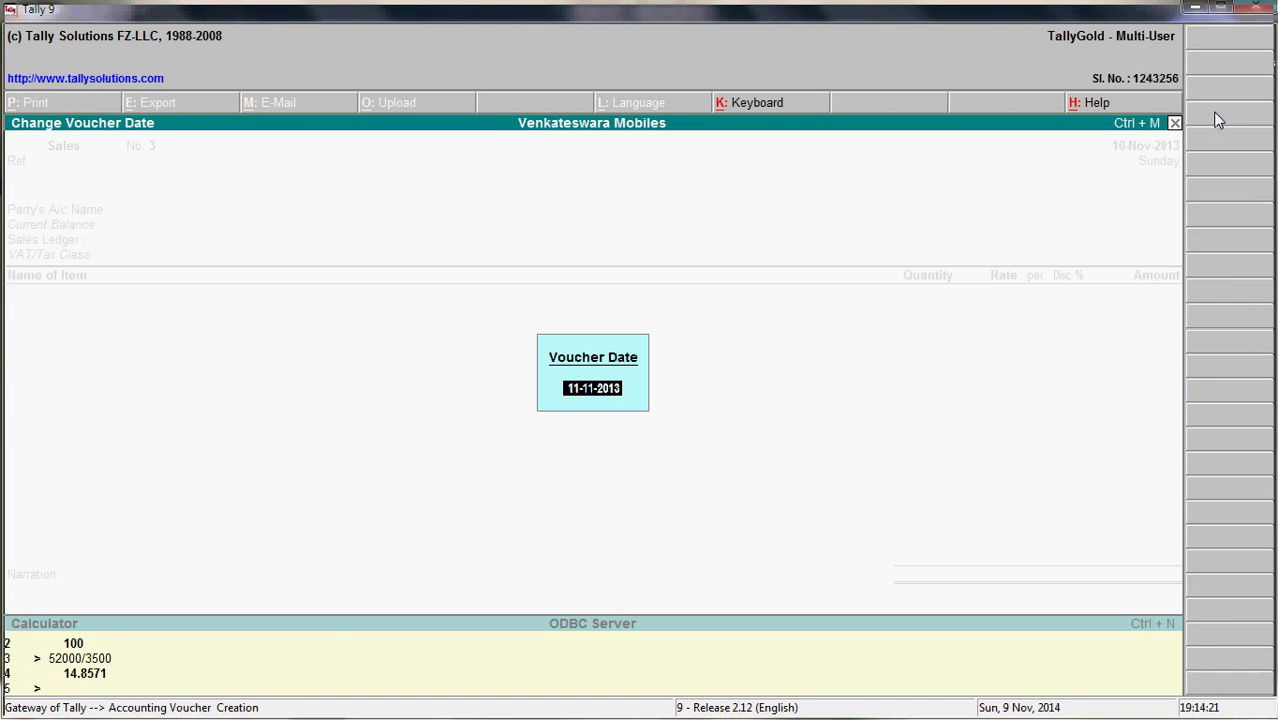
type("2-5-2014")
key("Return")
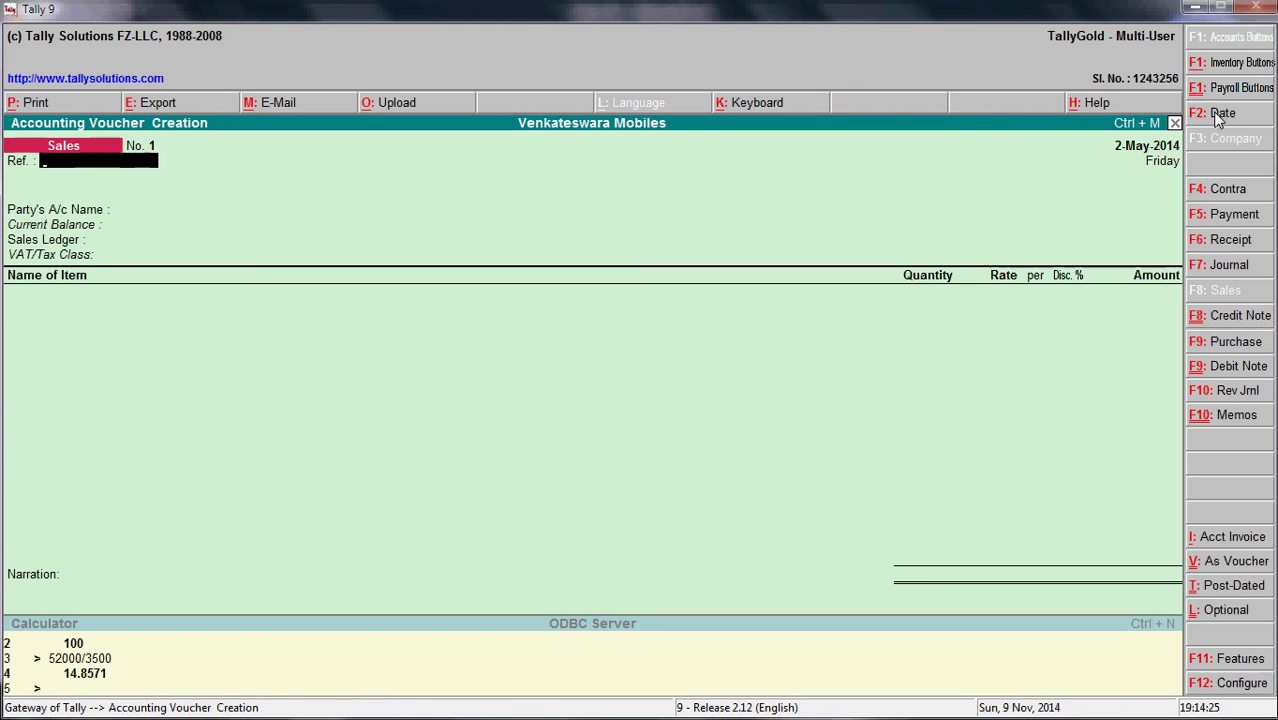
key("Return")
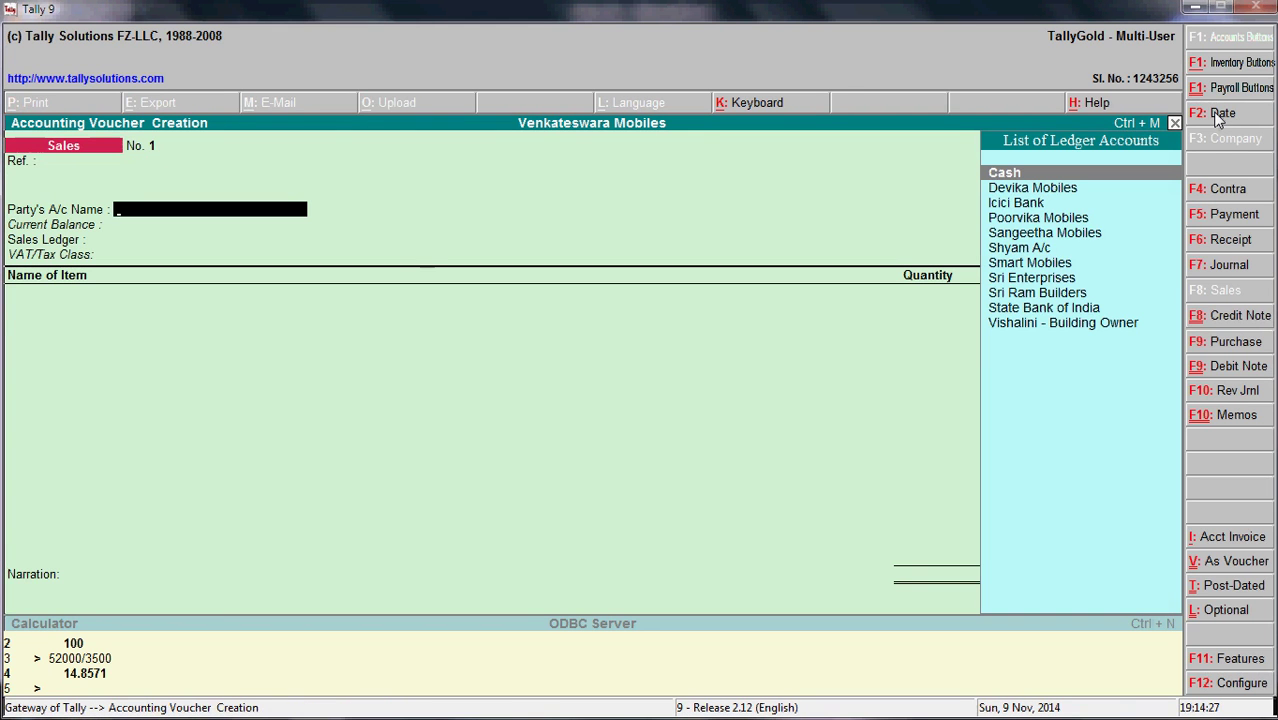
- Start the party account name with 'r' after checking the customer in the notes
key("alt+Tab")
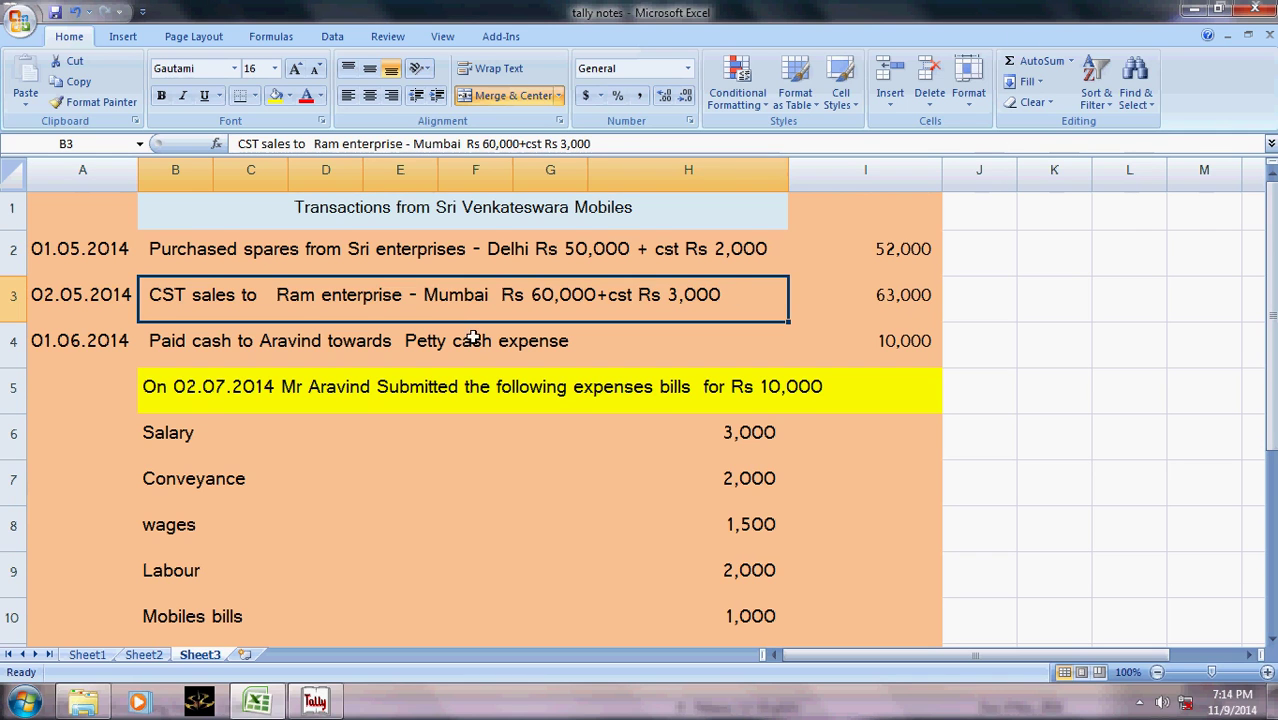
key("alt+Tab")
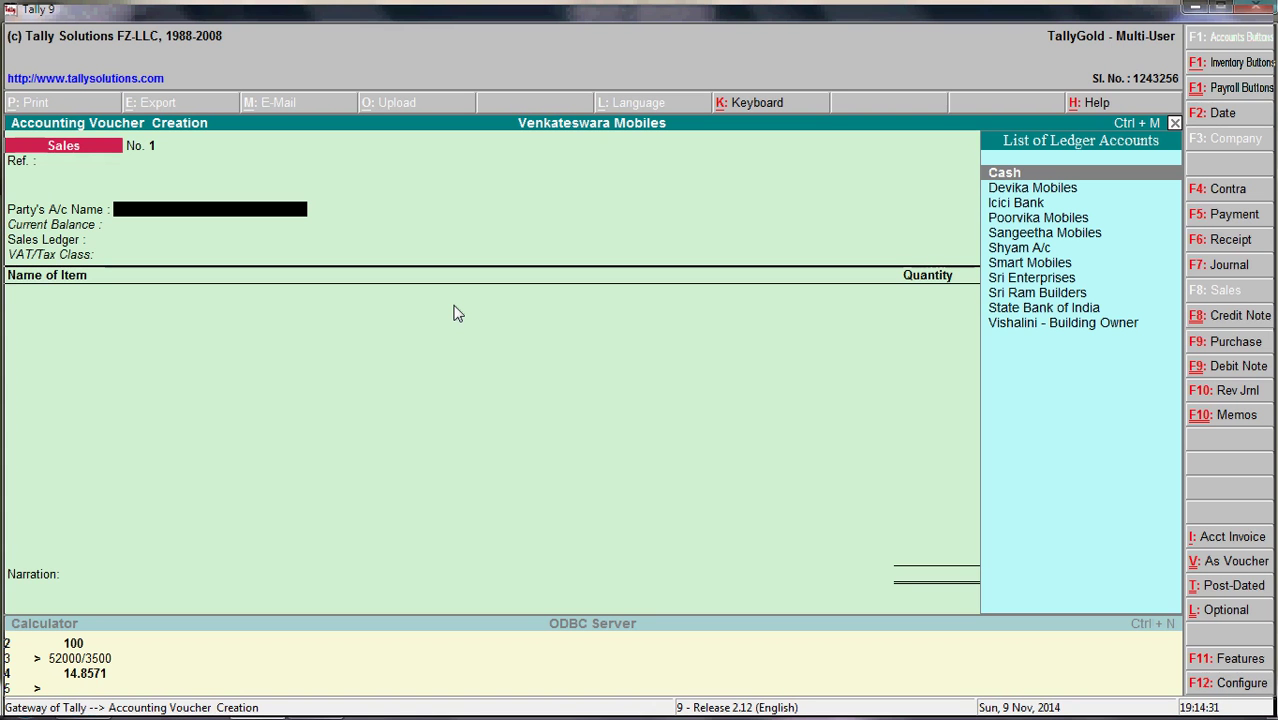
type("r")
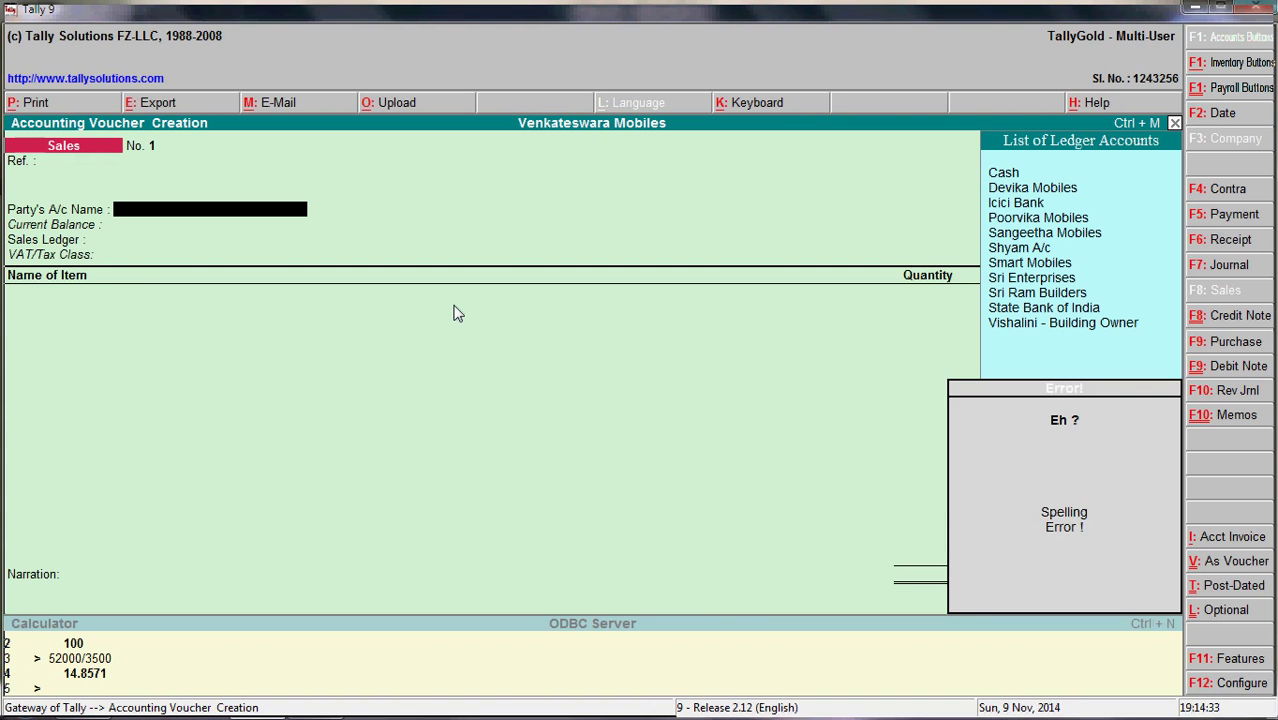
key("alt+Tab")
key("alt+Tab")
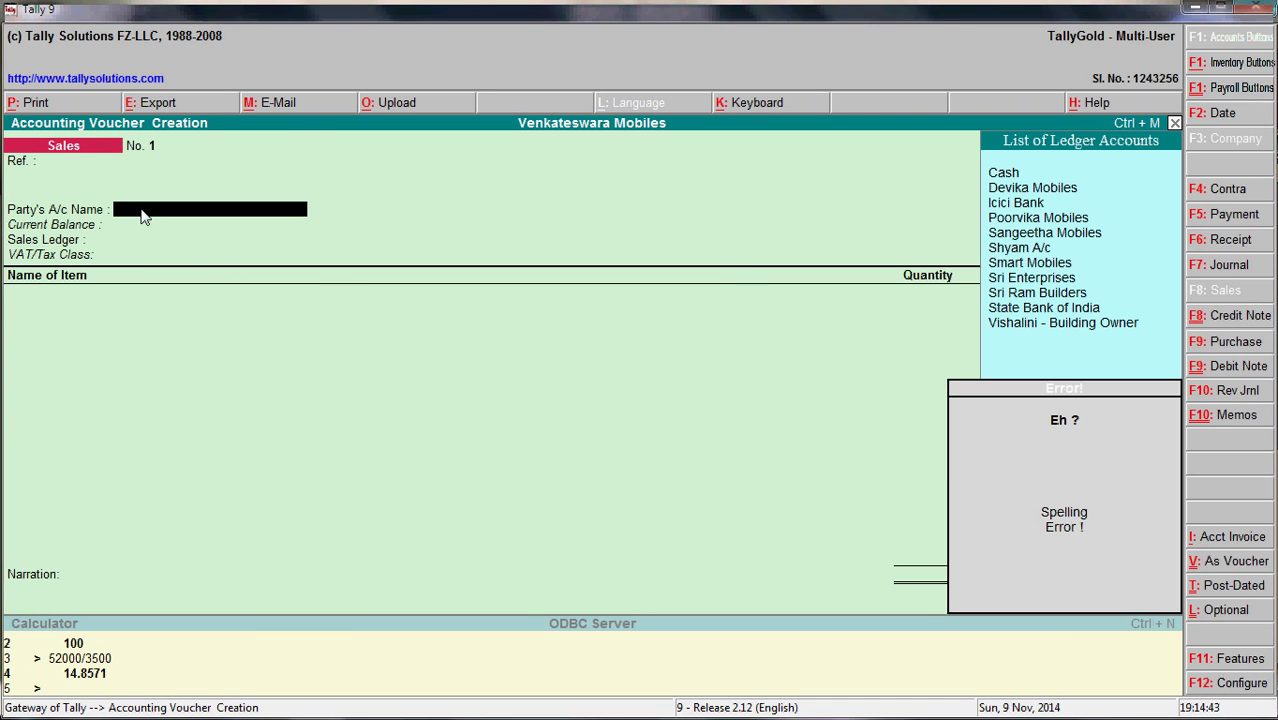
- Create the ledger Ram Enterprises and begin setting its group to Sundry Debtors
key("alt+c")
type("Ram Enterprises")
key("Return")
key("Return")
key("Return")
type("Sundr")
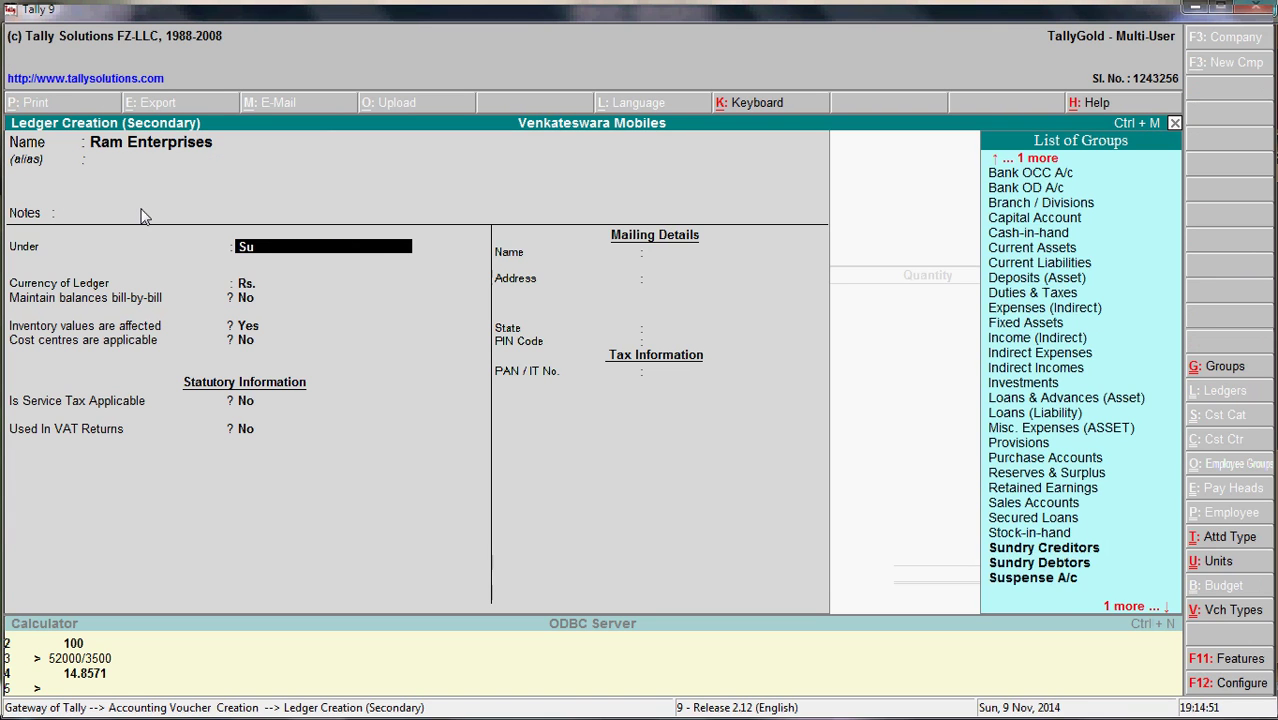
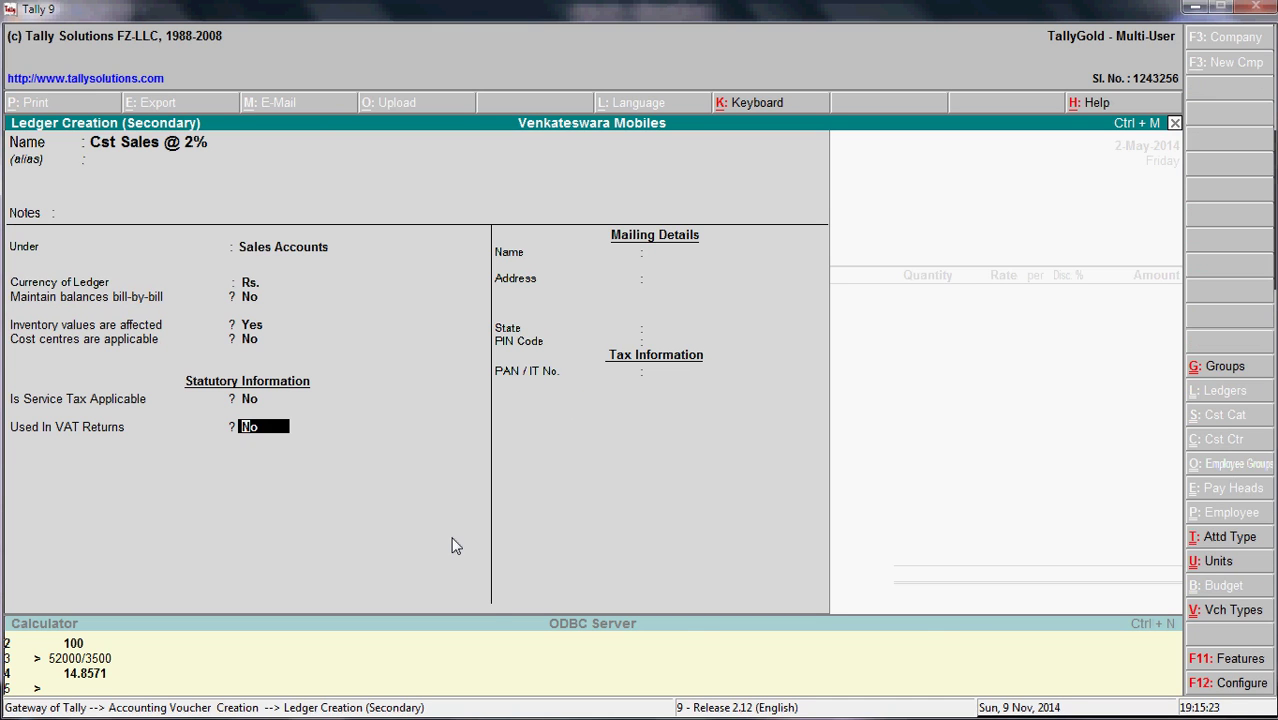
- Mark Cst Sales @ 2% as used in VAT returns with Inter-State Sales class, and save it
type("y")
key("Return")
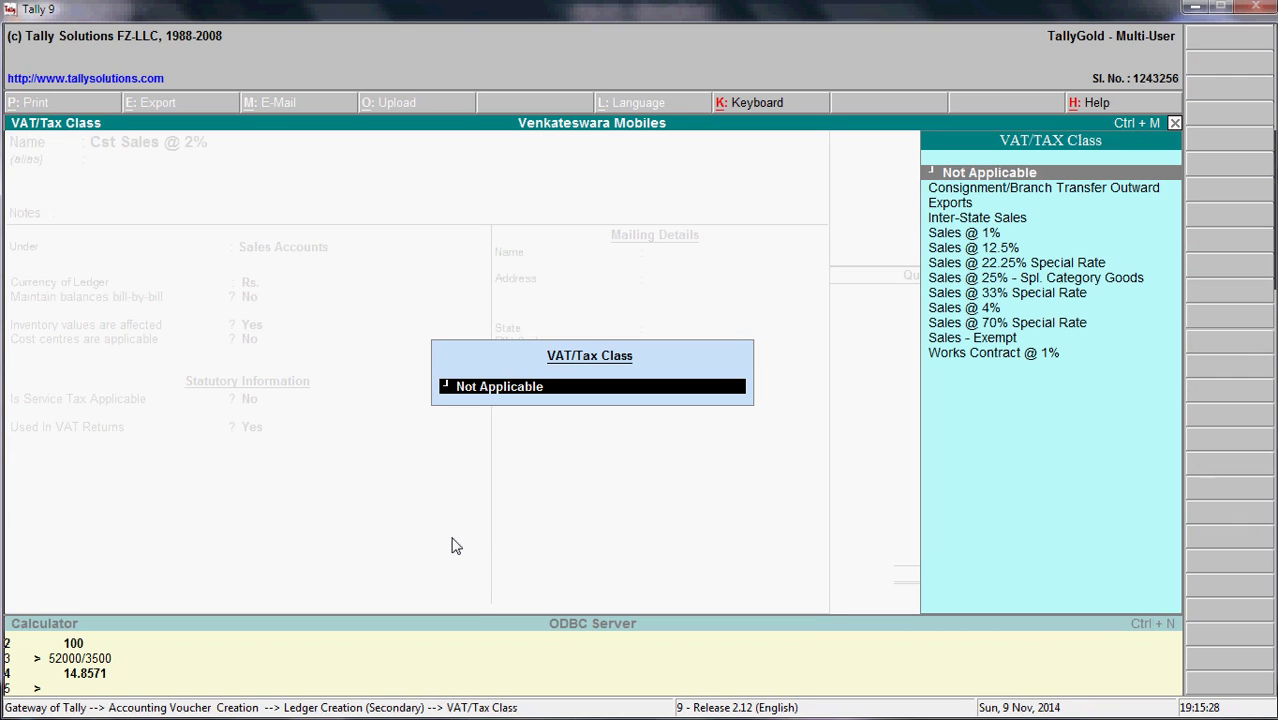
key("Down")
key("Down")
key("Down")
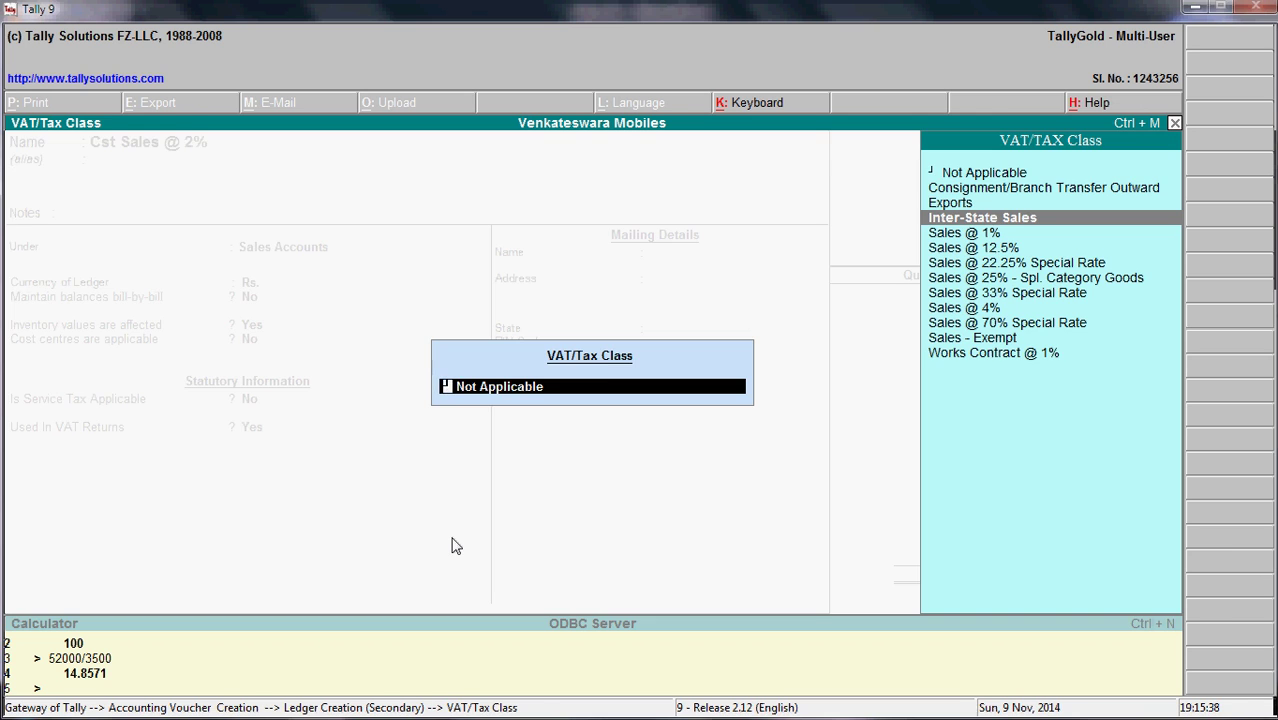
key("Return")
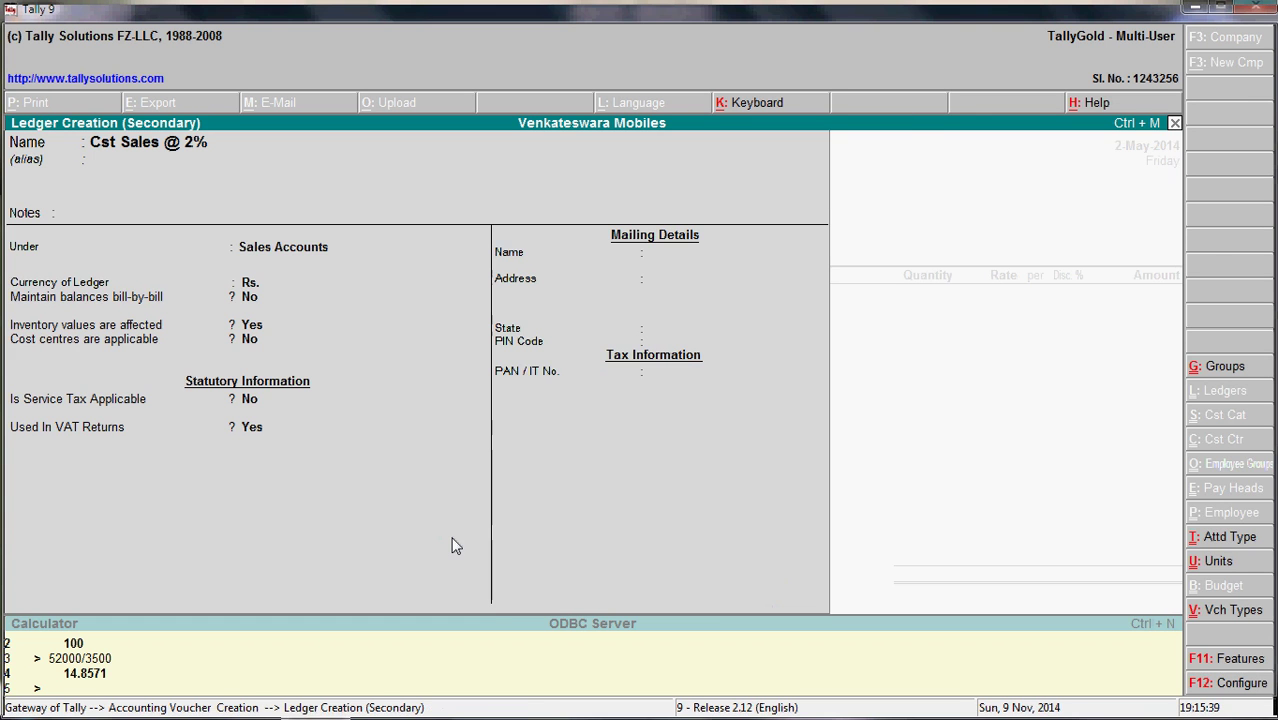
key("y")
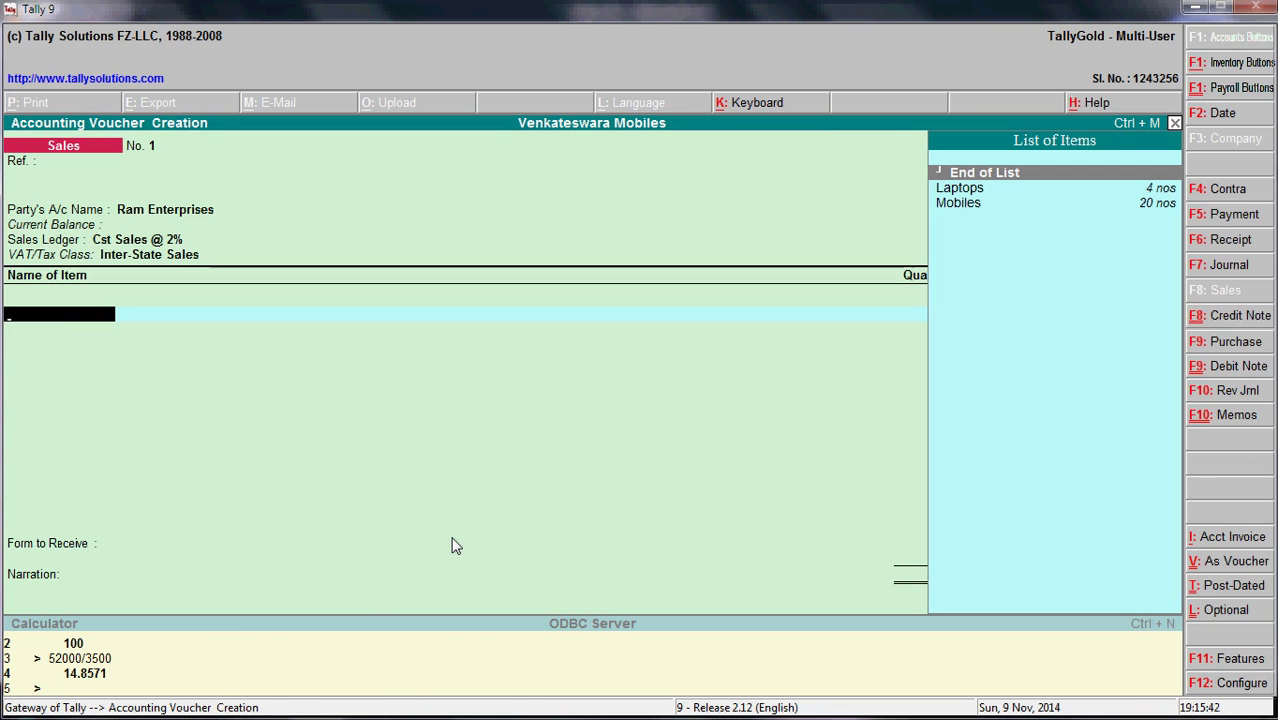
- Select Mobiles with tracking Not Applicable, taken from Main Location
key("Down")
key("Down")
key("Return")
key("Return")
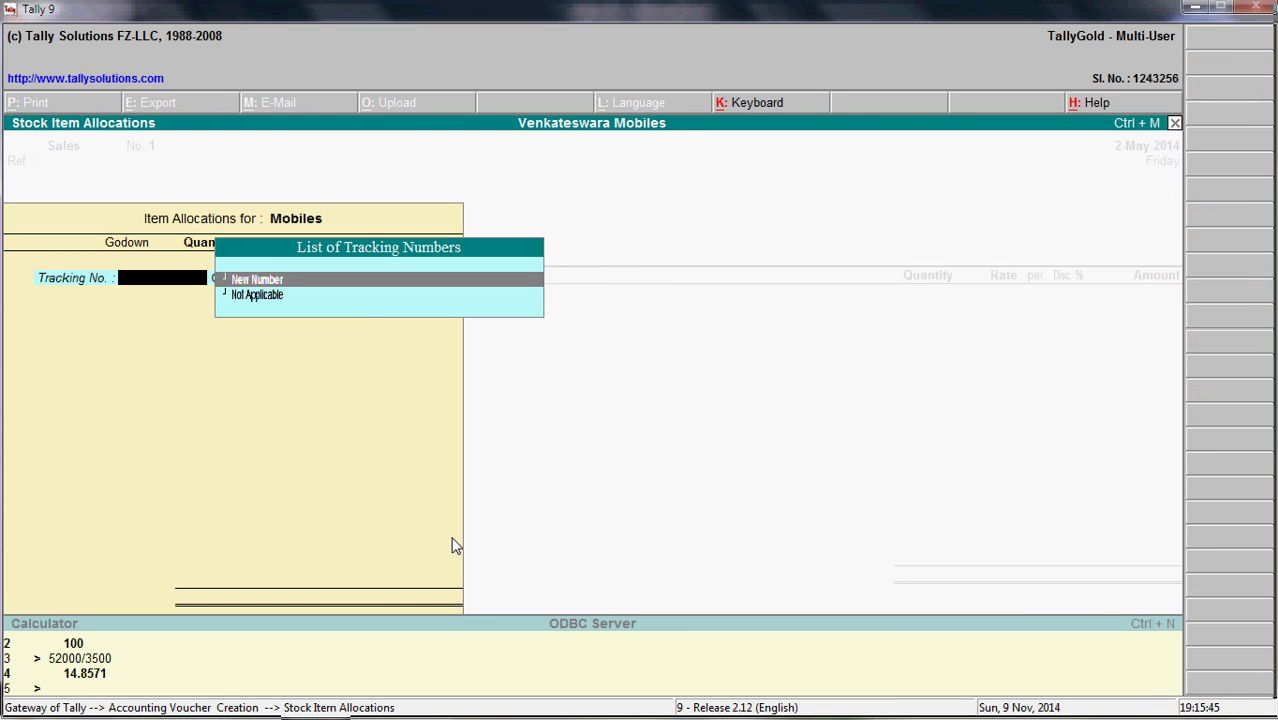
key("Down")
key("Return")
key("Return")
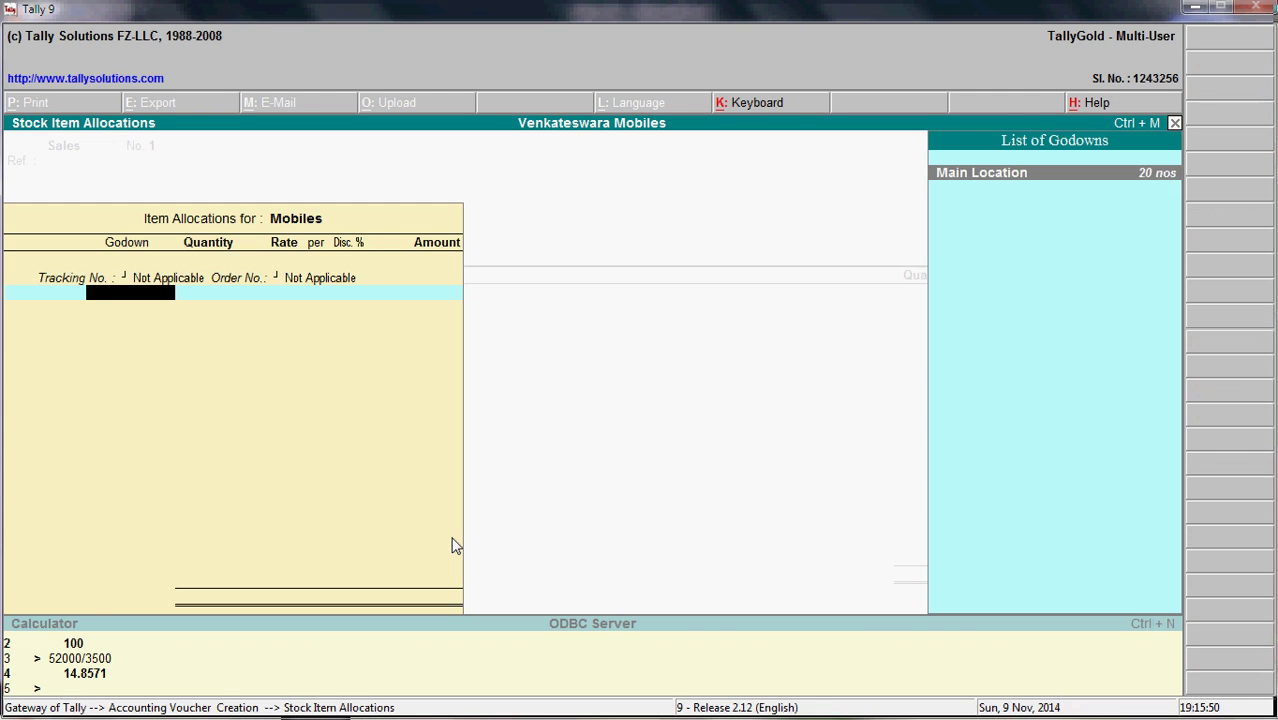
key("Return")
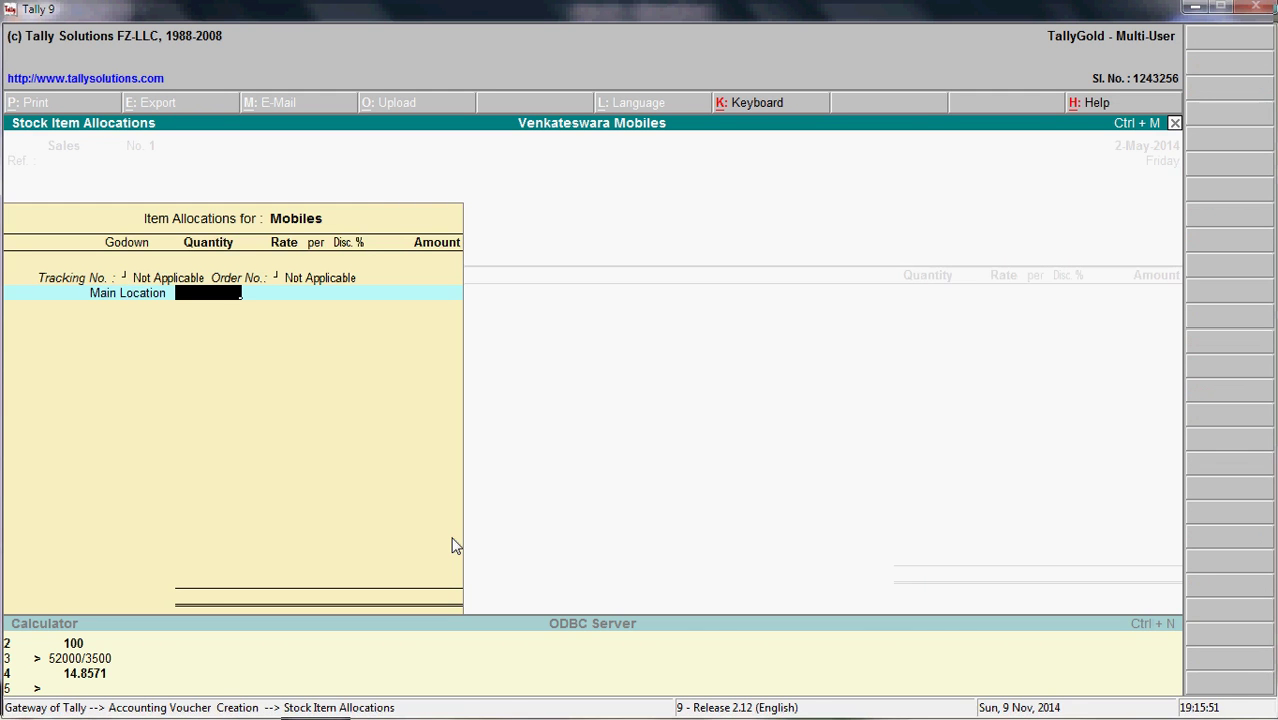
- Enter quantity 15 nos and amount 60,000.00 for the Mobiles allocation
type("15")
key("Return")
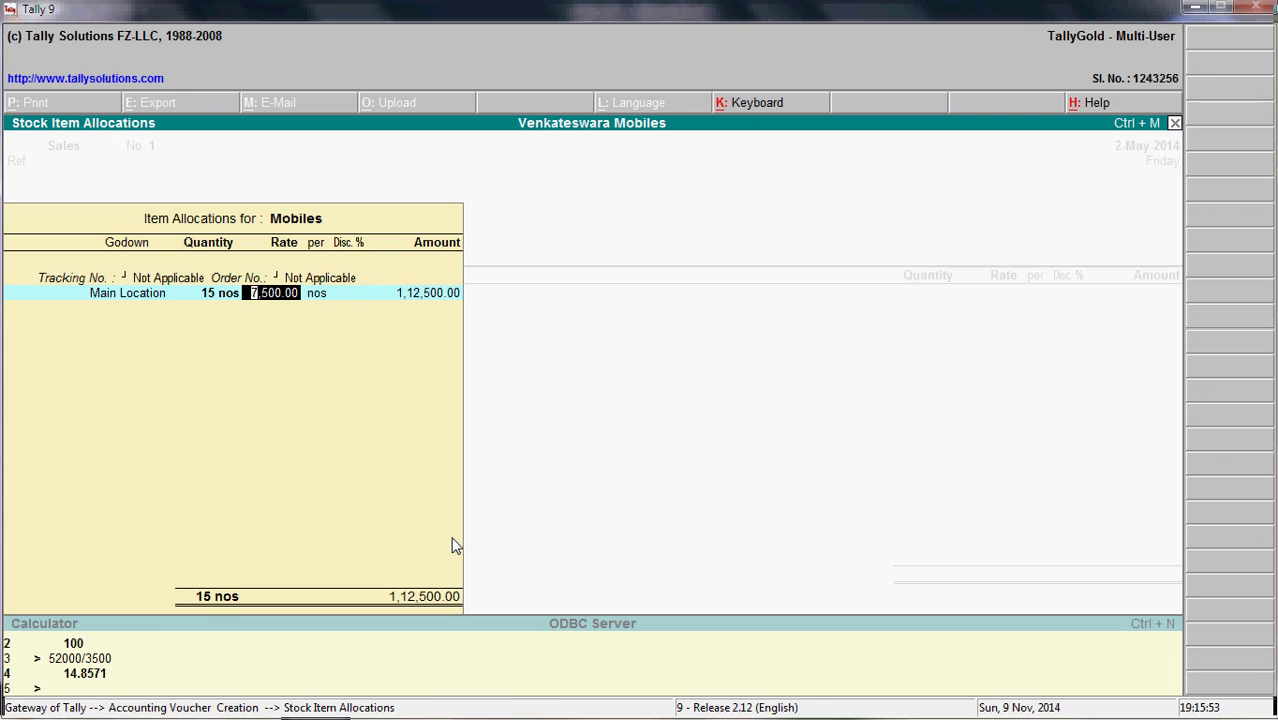
key("Return")
key("Return")
type("63")
key("BackSpace")
type("0000")
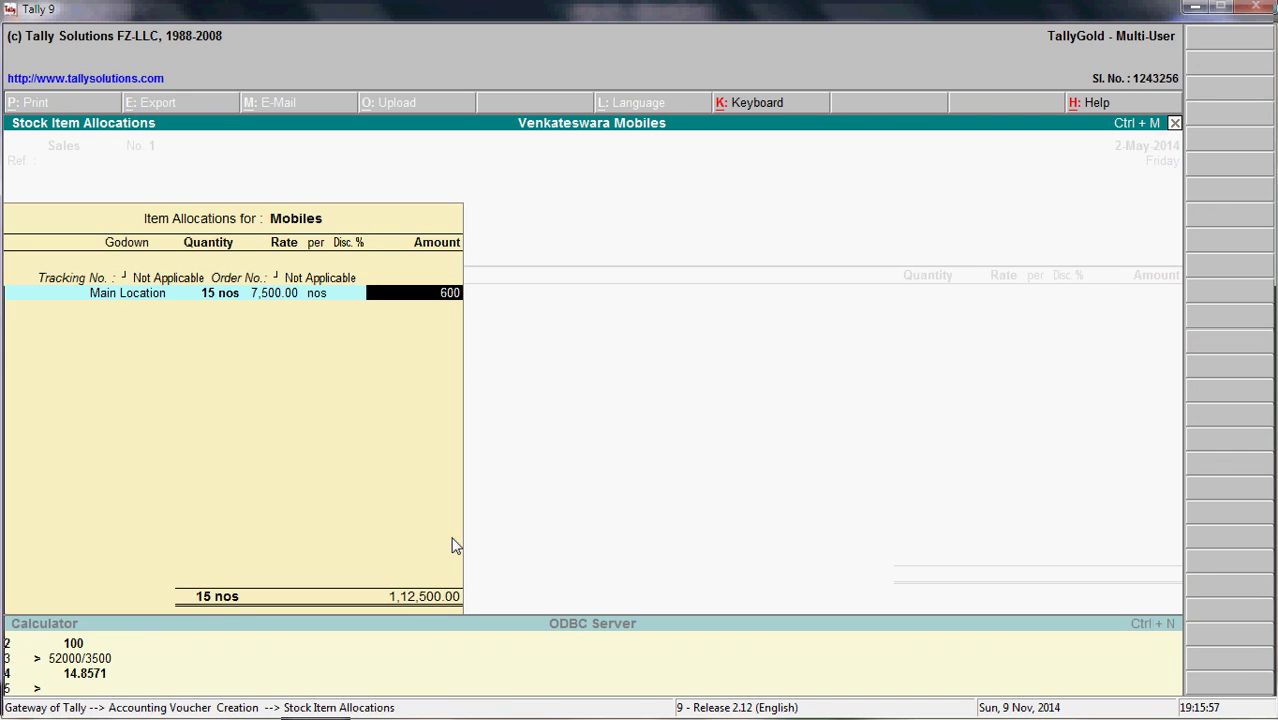
key("Return")
key("Return")
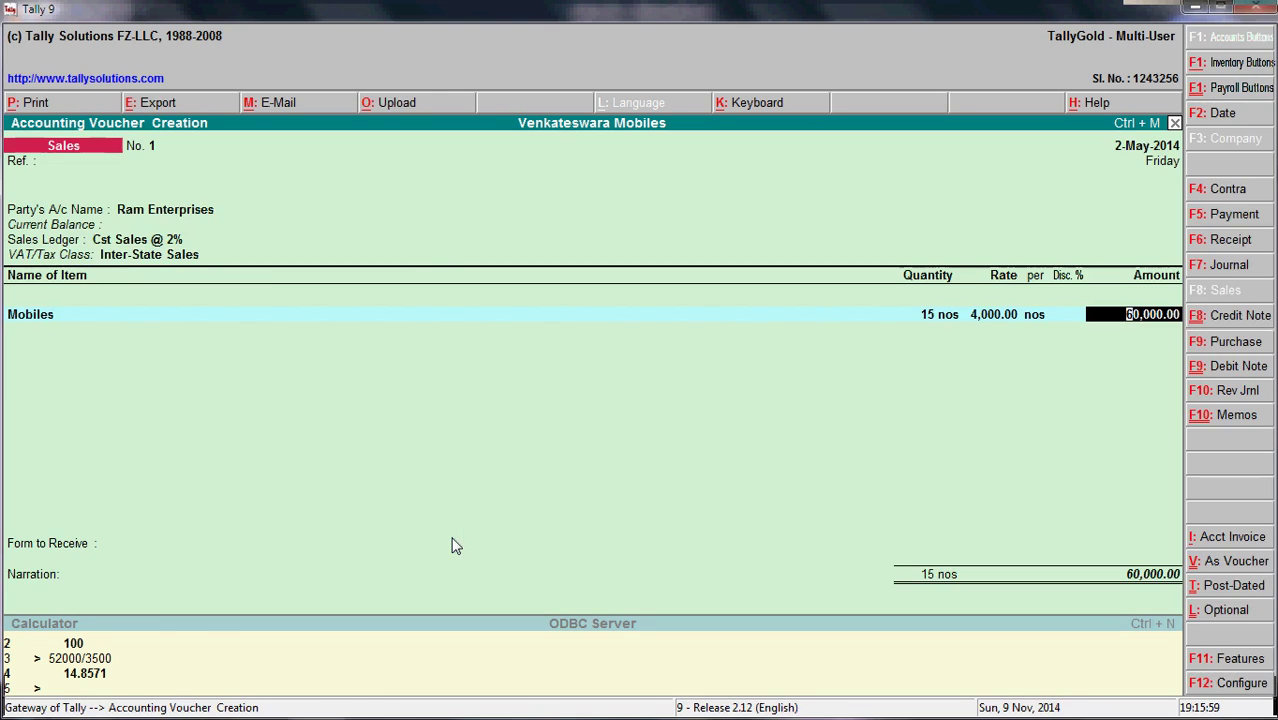
key("alt+Tab")
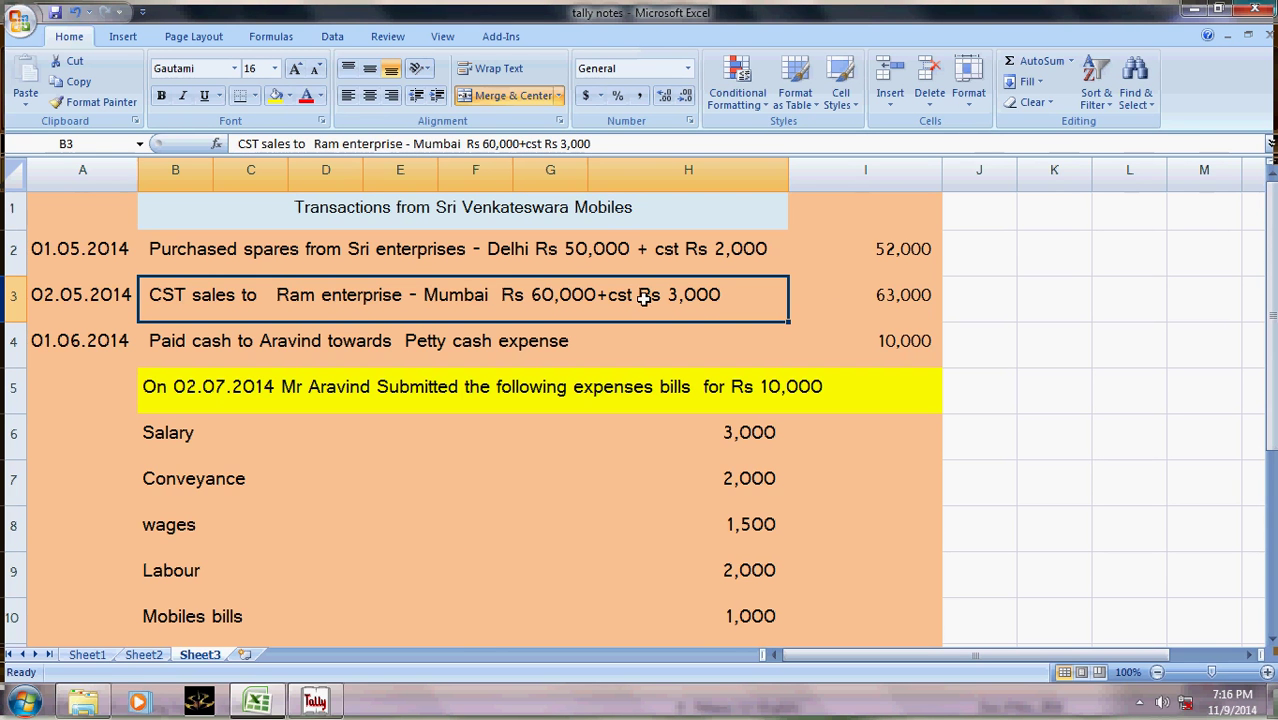
- End item entry after Mobiles and start creating a new ledger named 'Cst'
key("alt+Tab")
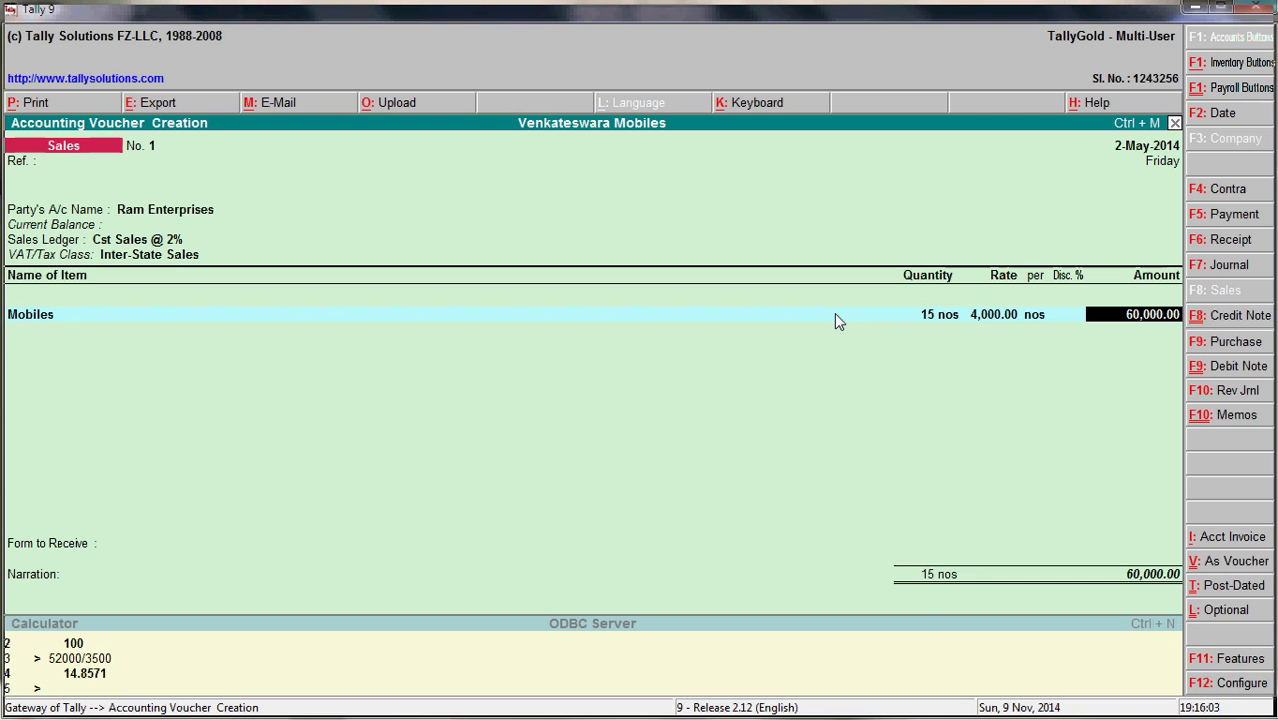
key("Return")
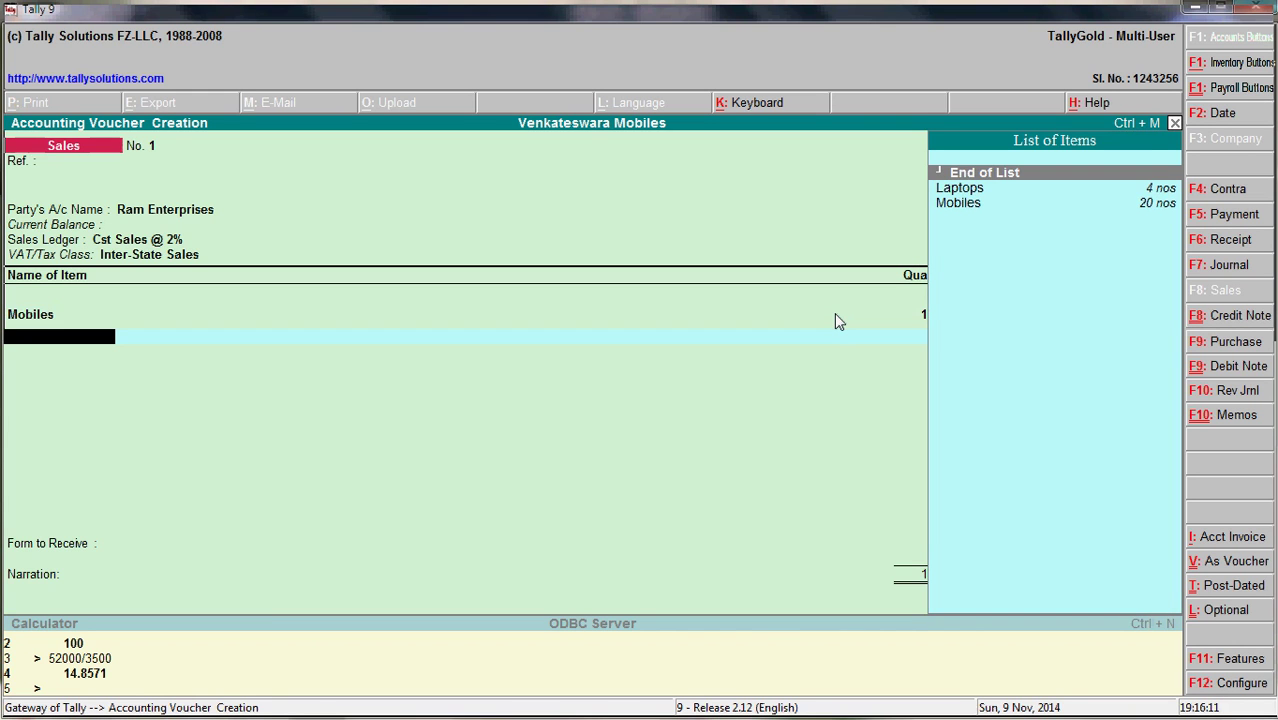
key("Return")
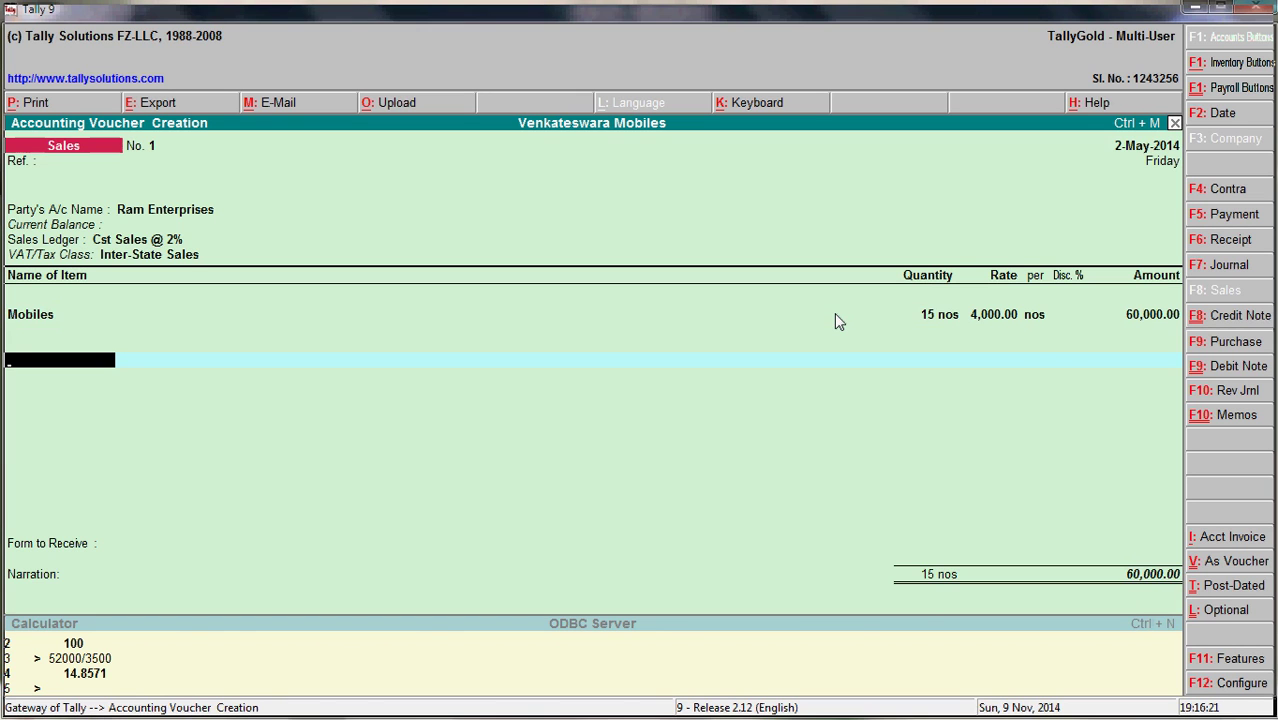
type("Cst")
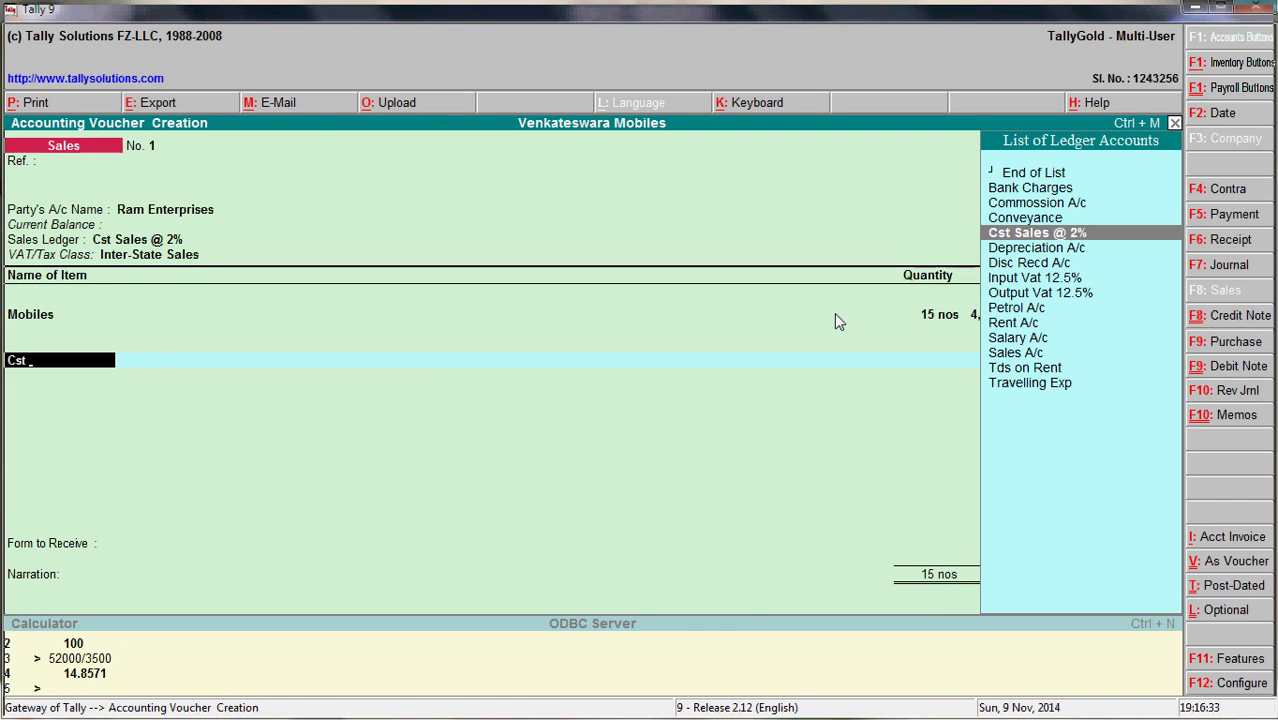
key("alt+c")
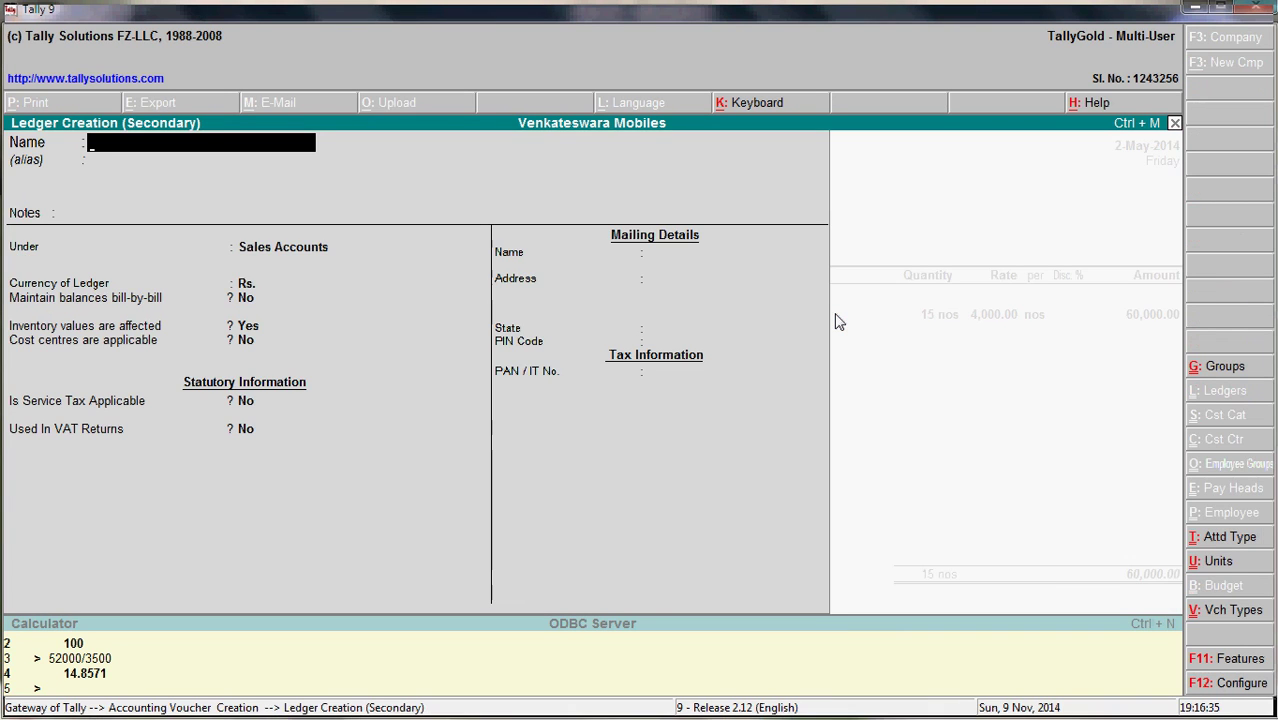
- Name the new ledger 'Cst Tax @ 2%' under Duties & Taxes with CST duty type
type("Cst Ta")
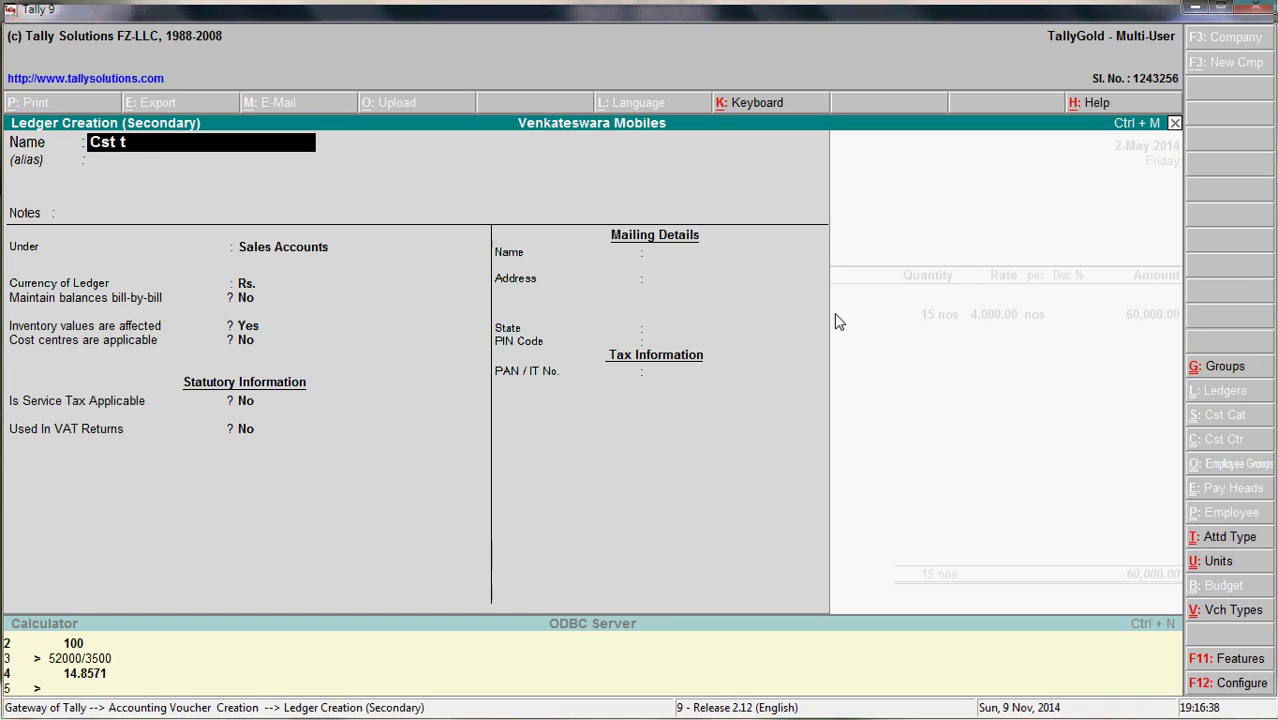
type("x @ 2%")
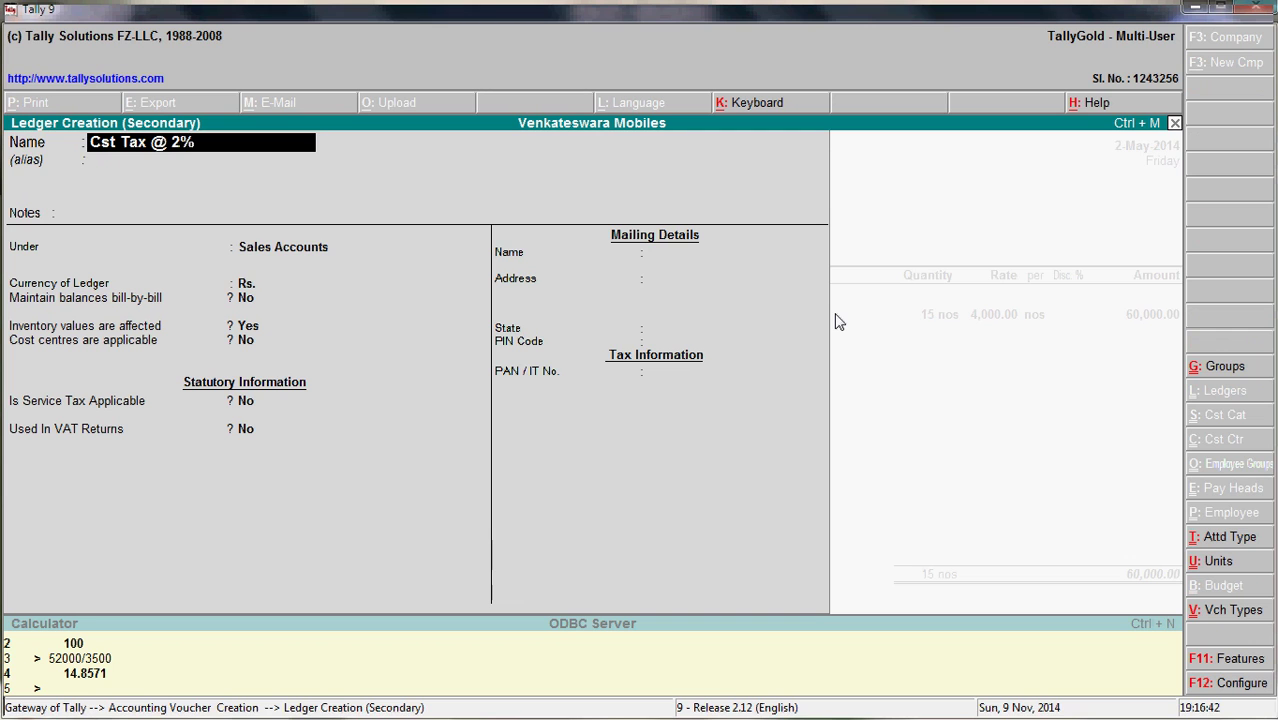
key("Return")
key("Return")
key("Return")
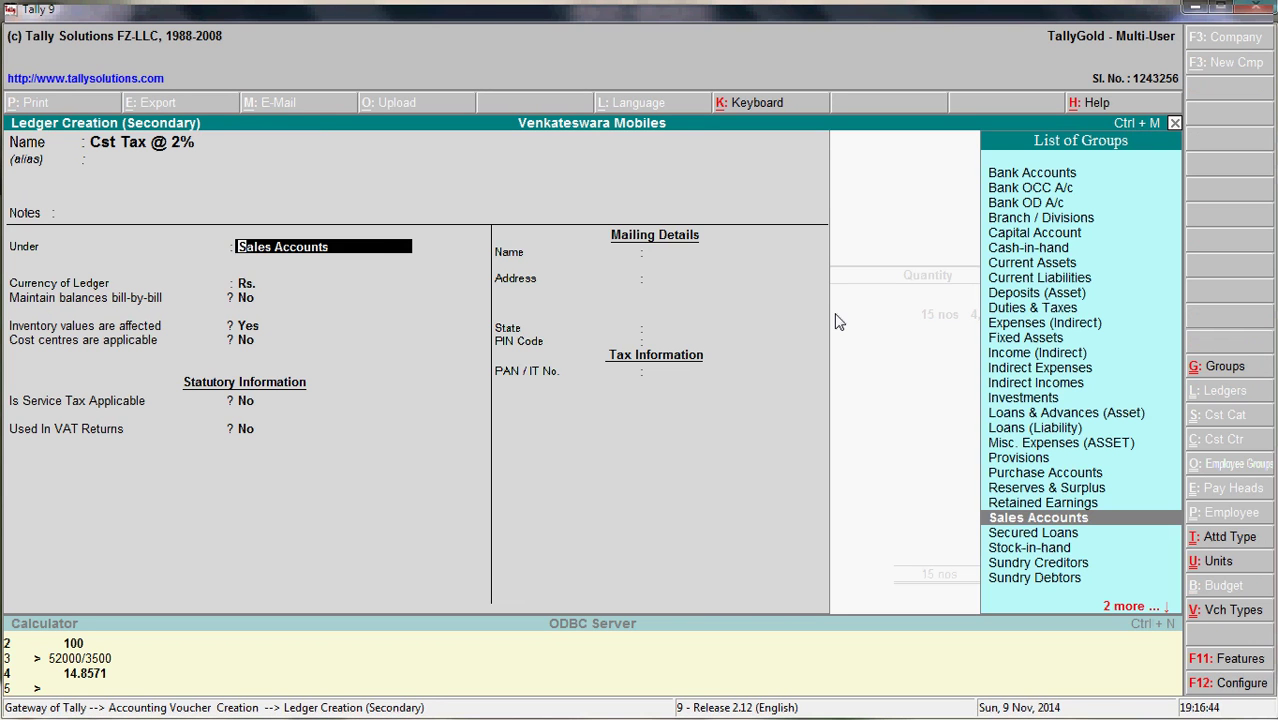
type("Du")
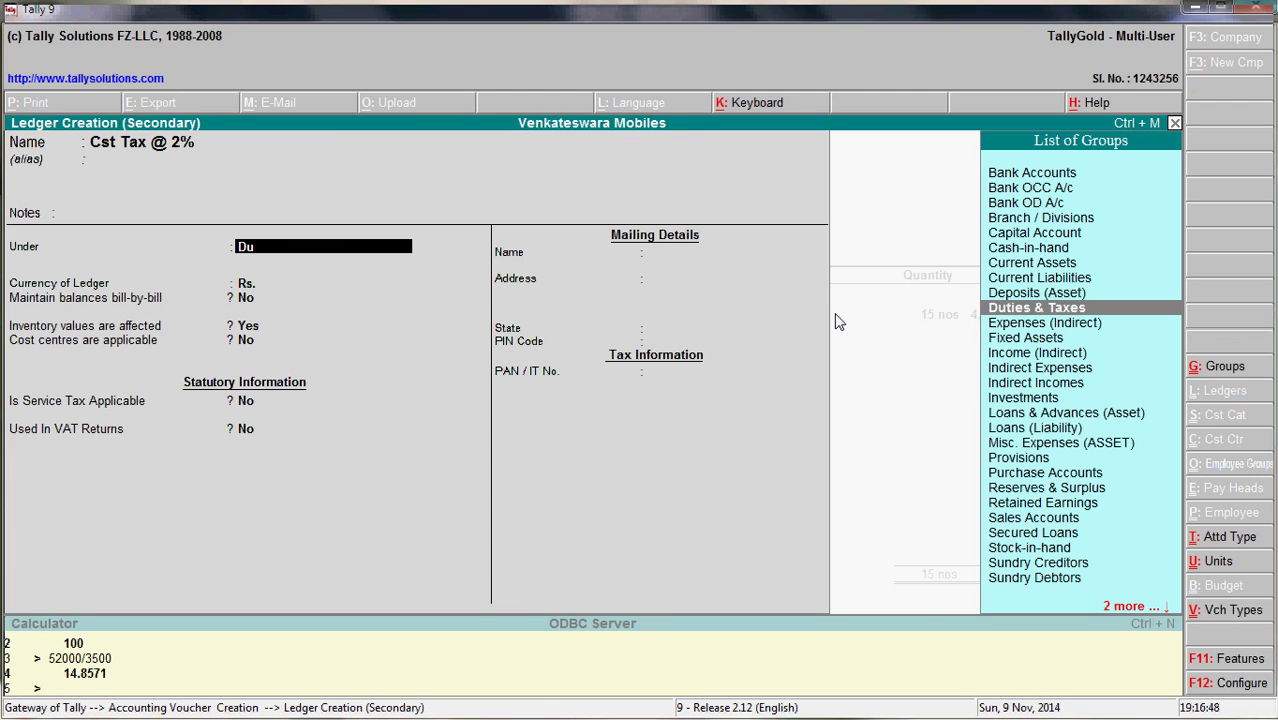
key("Return")
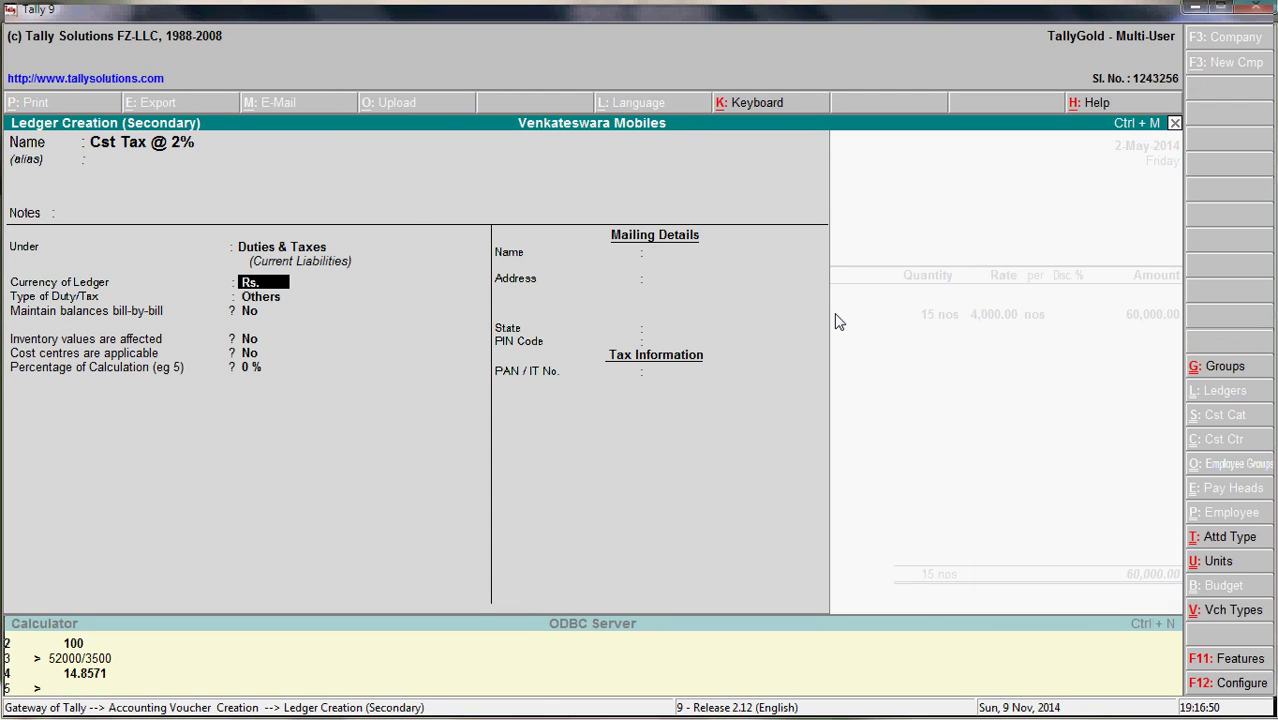
key("Return")
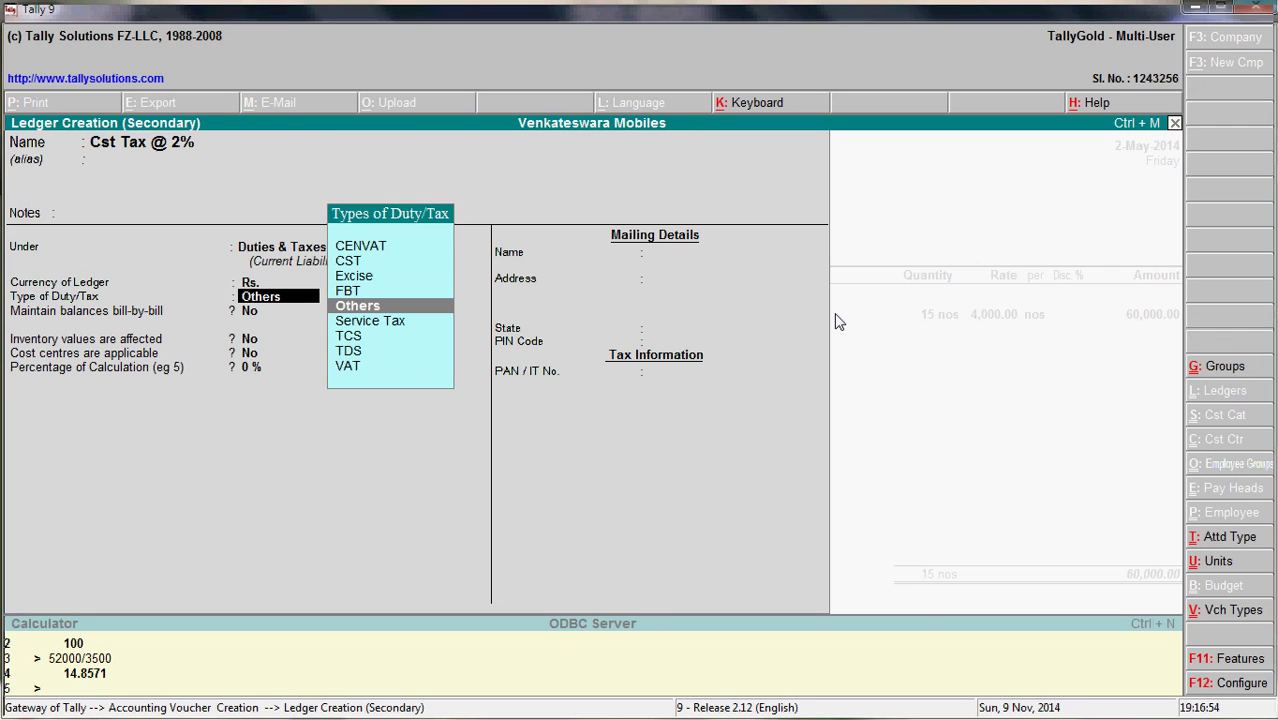
key("Up")
key("Up")
key("Up")
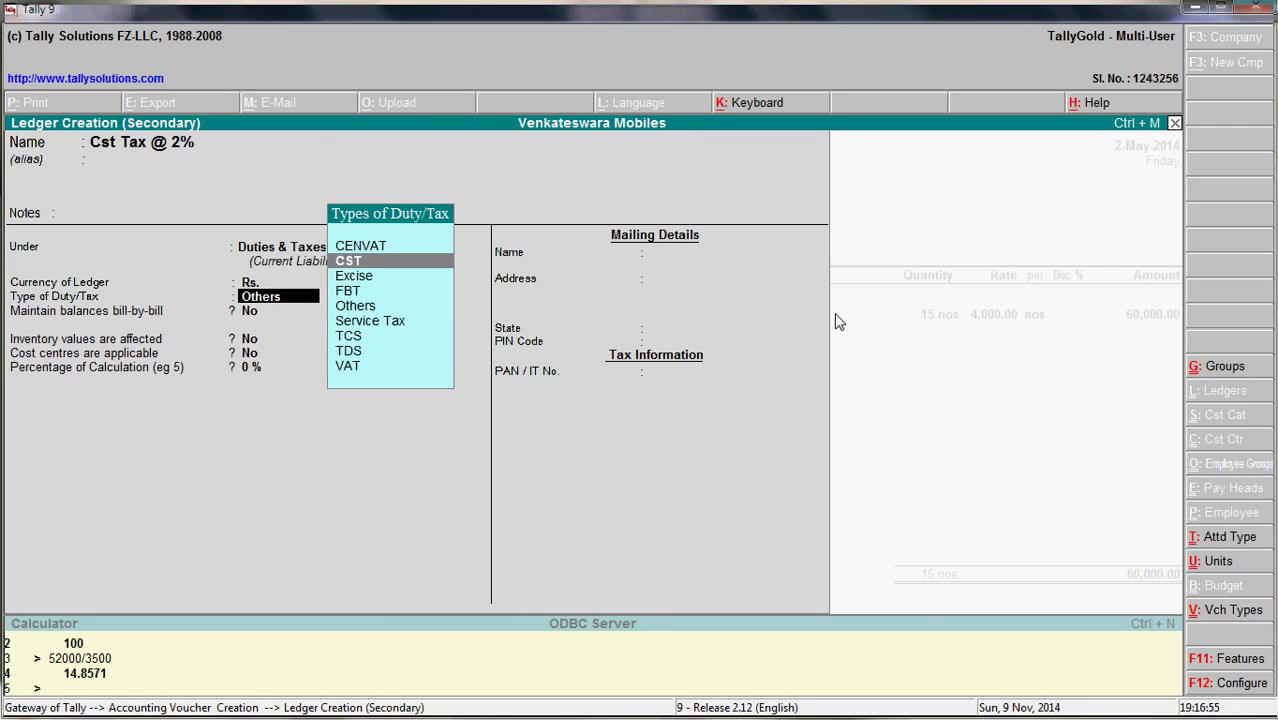
key("Return")
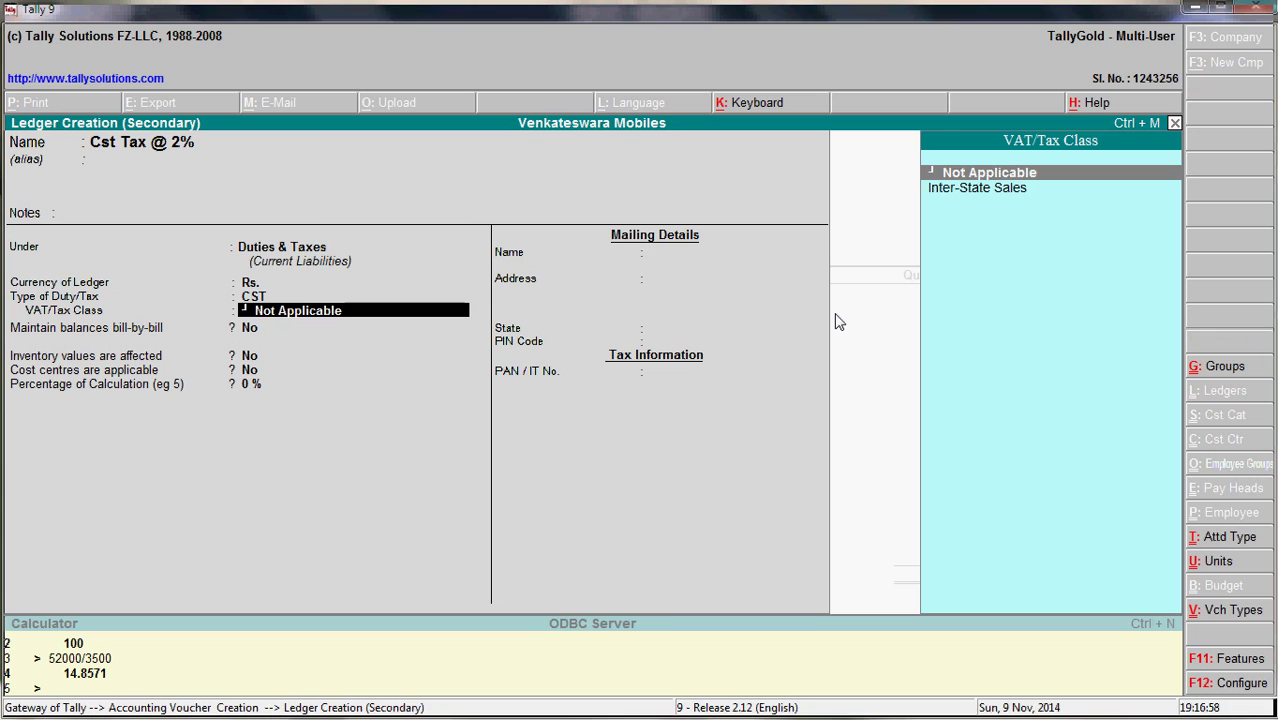
- Give it Inter-State Sales class and 2% calculated on total sales, then save it
key("Down")
key("Return")
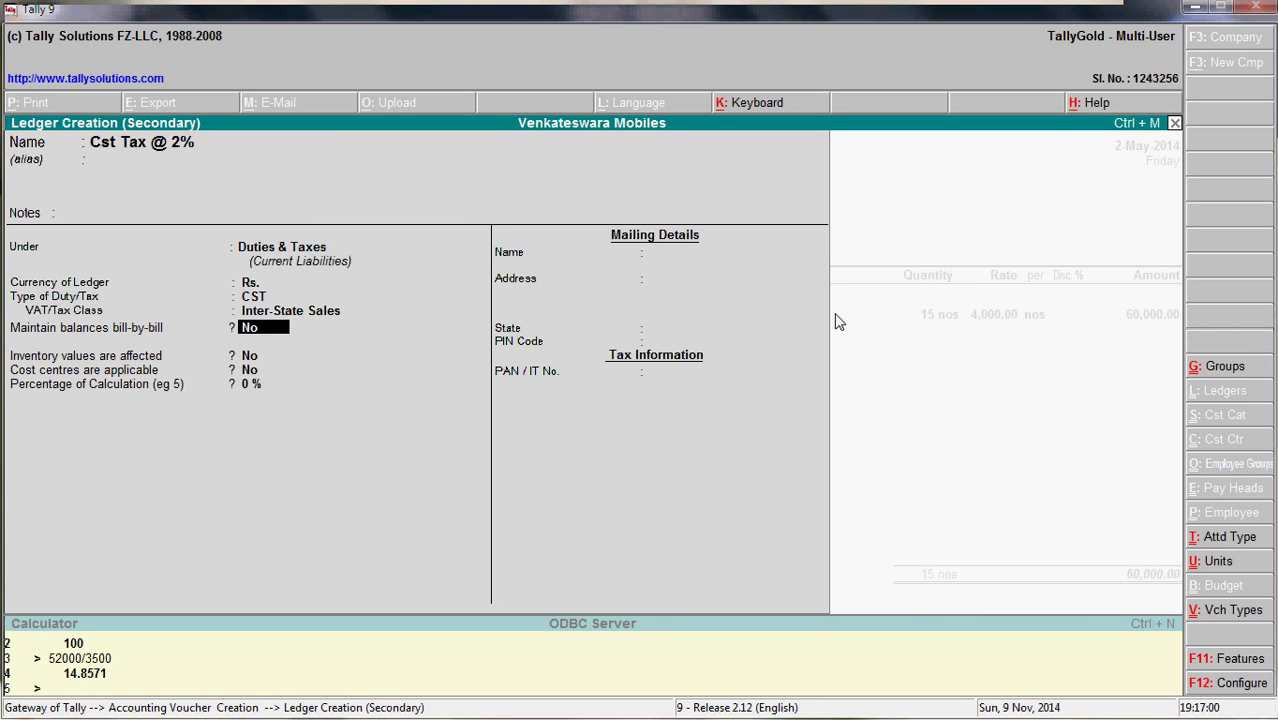
key("Return")
key("Return")
key("Return")
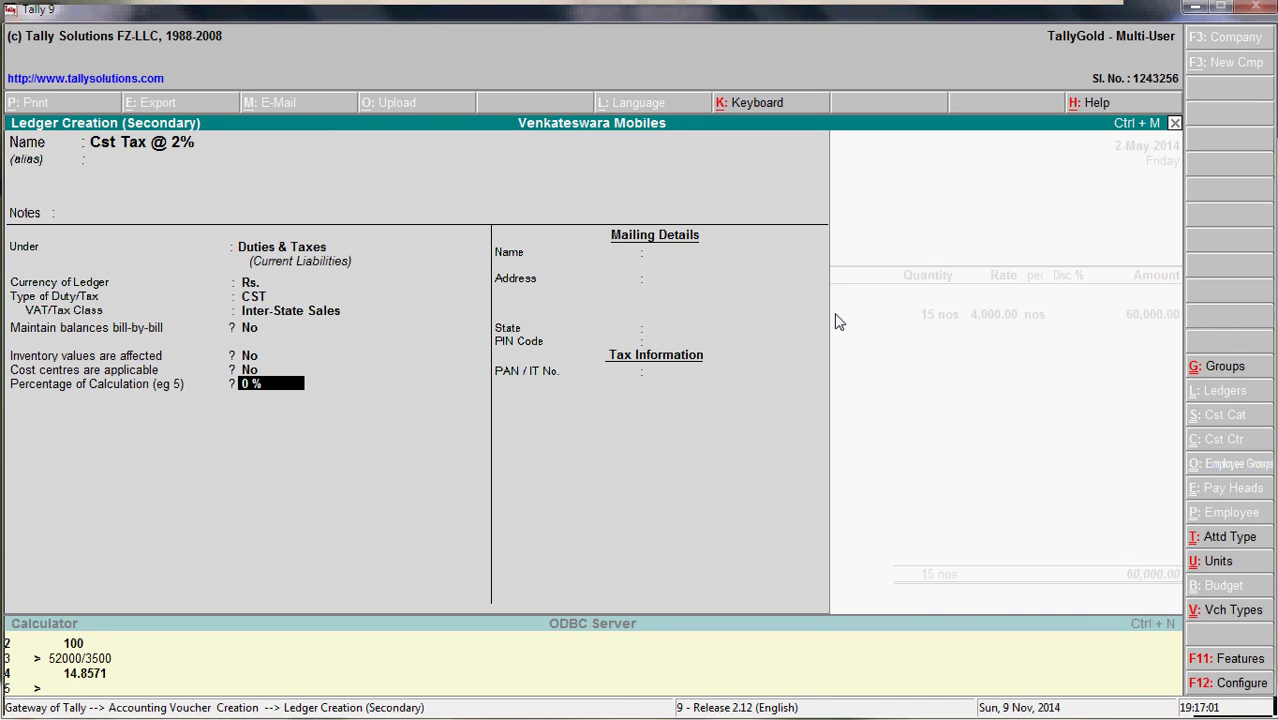
type("2")
key("Return")
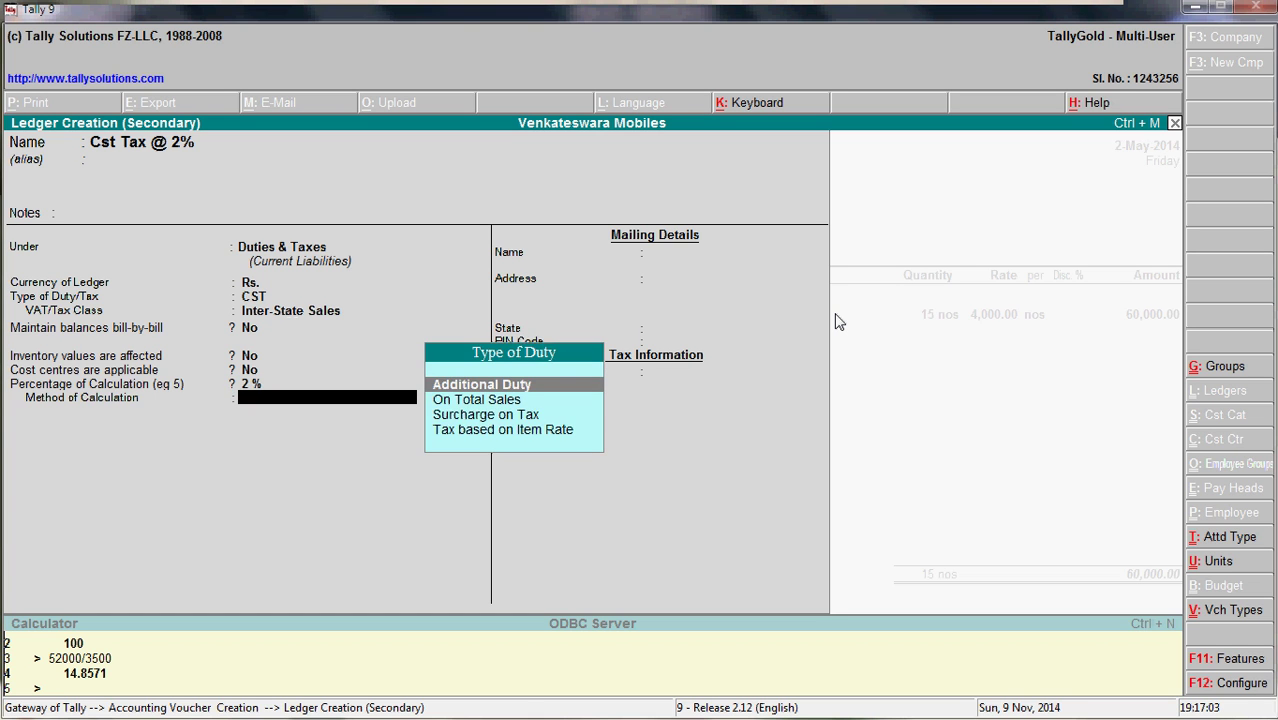
key("Down")
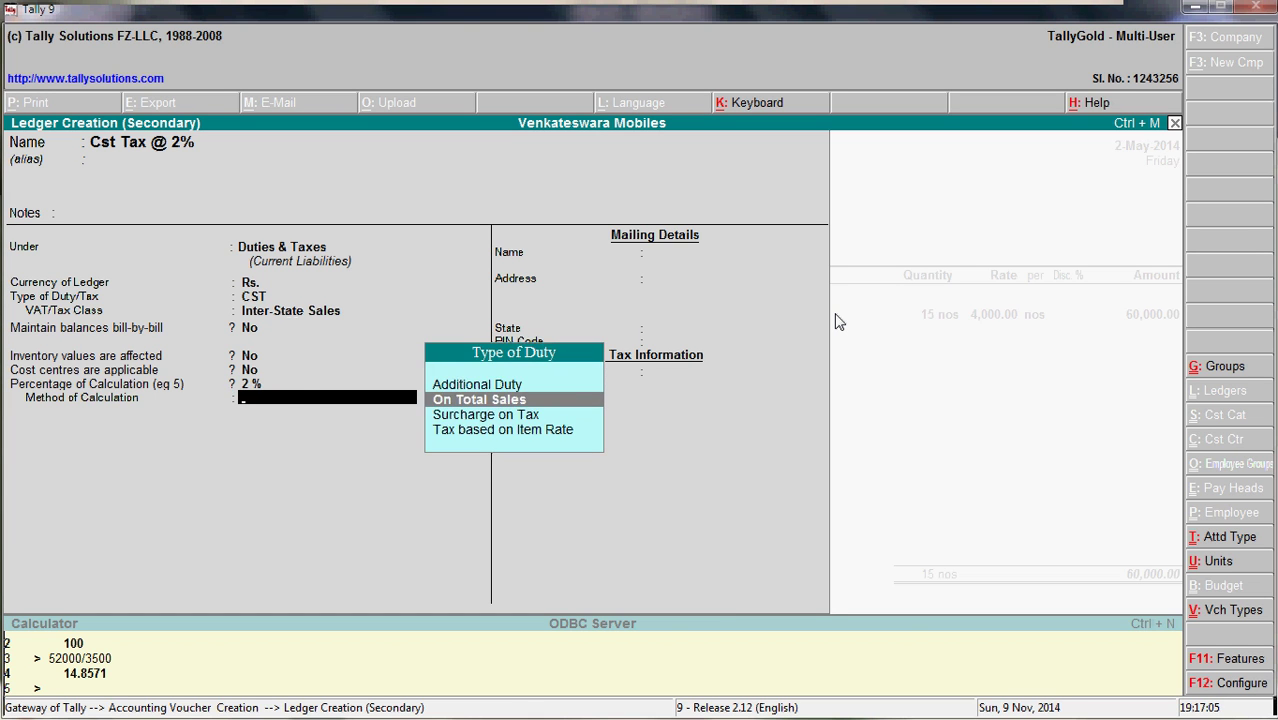
key("Return")
key("Return")
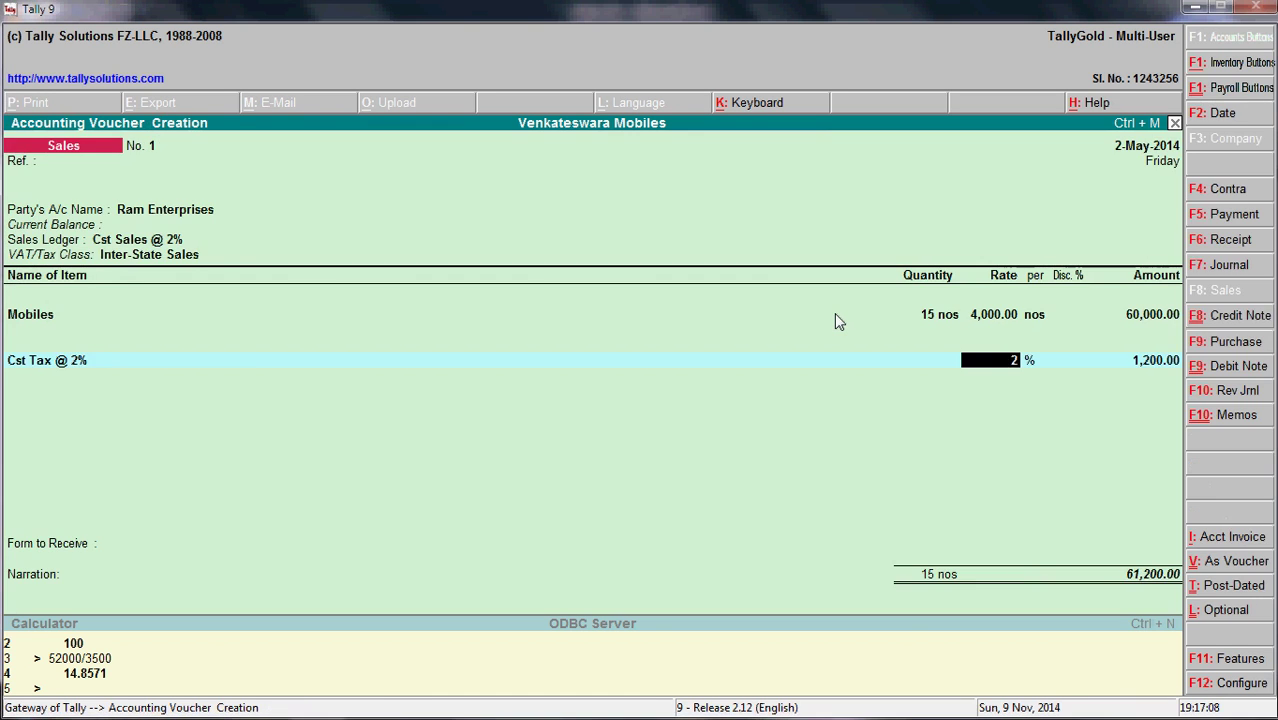
key("Return")
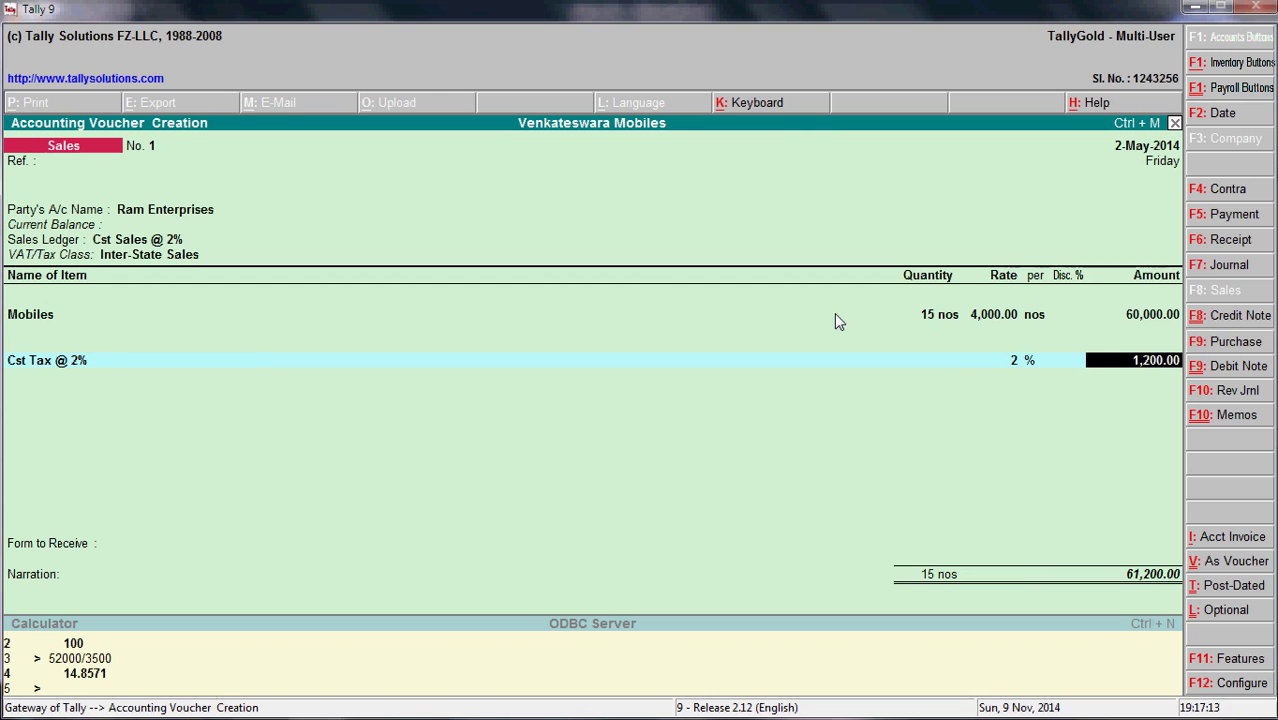
key("alt+Tab")
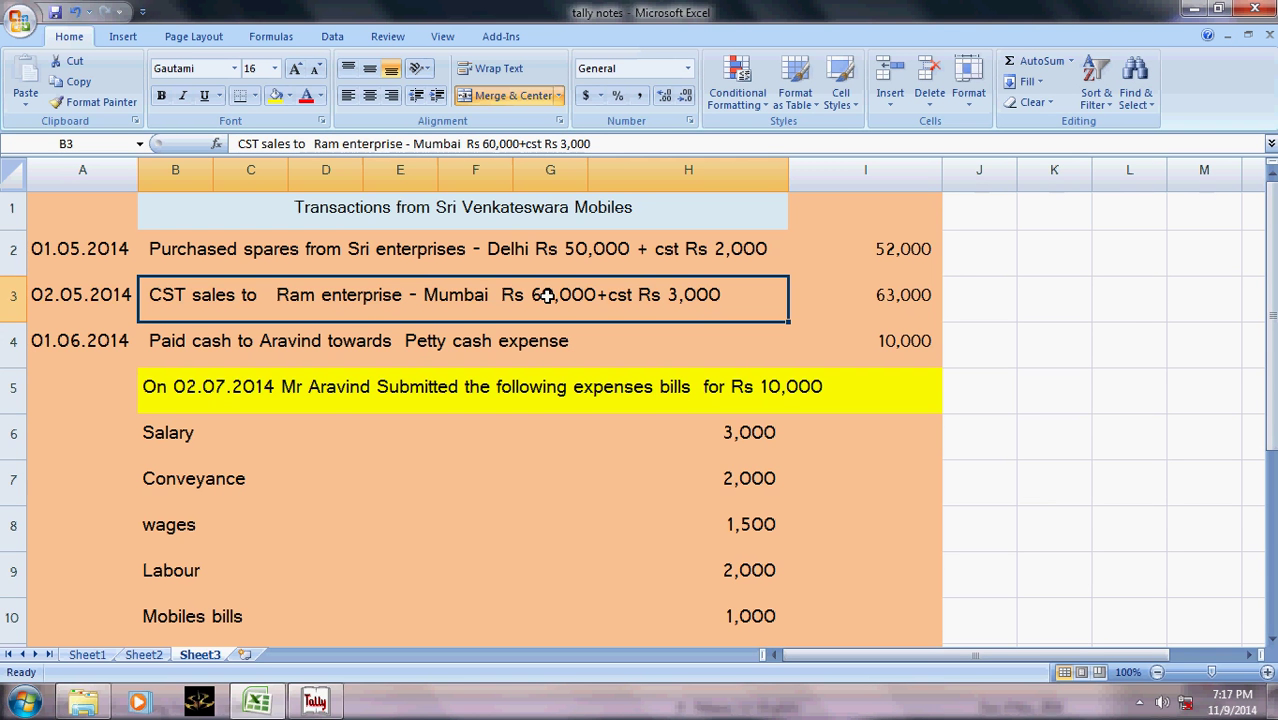
- Change the CST sales note in B3 to read cst Rs 1200
key("F2")
key("Left")
key("Left")
key("Left")
key("Left")
key("Left")
key("shift+Right")
key("shift+Right")
key("shift+Right")
key("shift+Right")
key("shift+Right")
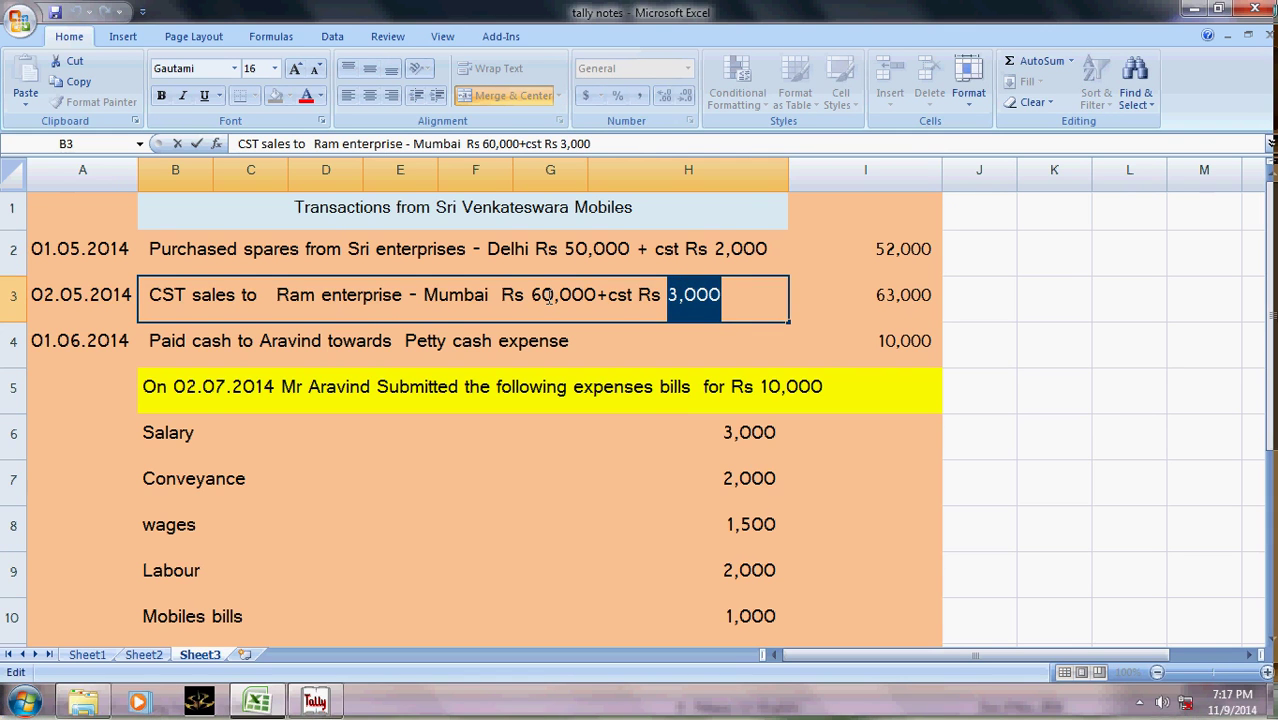
type("12000")
key("BackSpace")
key("Return")
- Overwrite the row 3 total in I3 with 61200
left_click(546, 296)
key("Right")
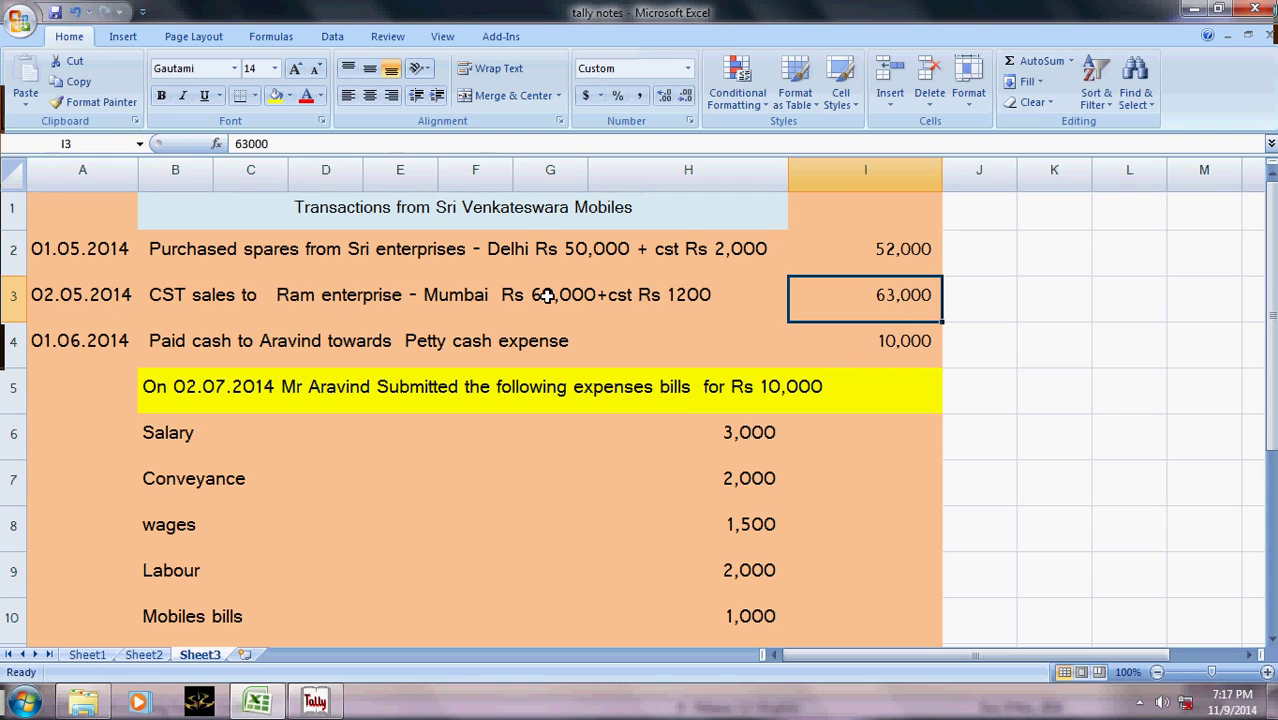
type("61200")
key("Return")
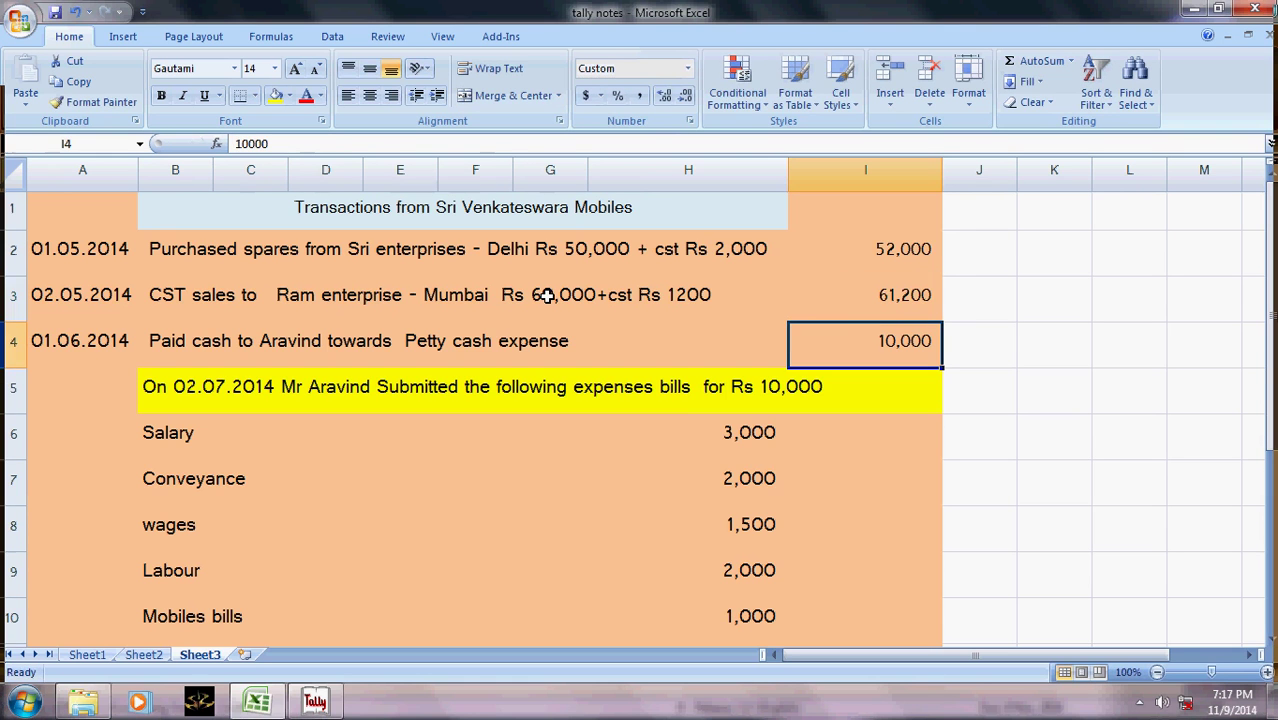
key("alt+Tab")
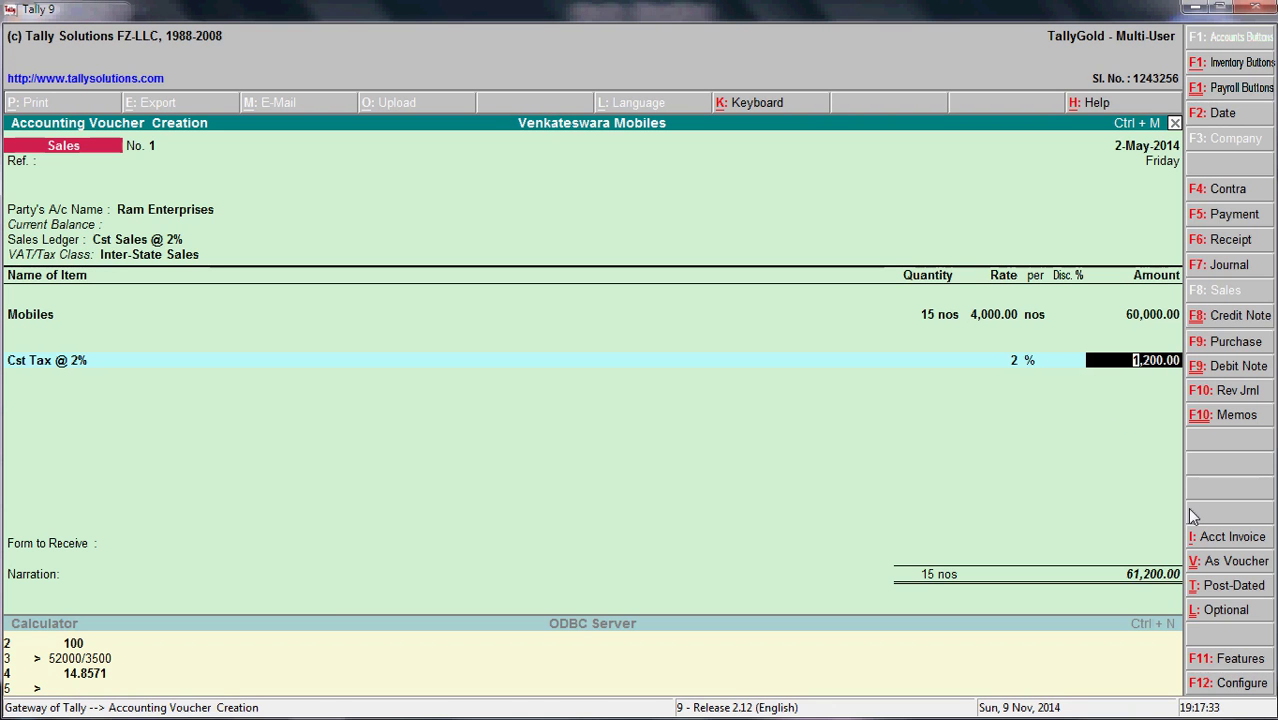
- Choose C Form as the form to receive on the sales voucher
key("Return")
key("Return")
key("Return")
key("BackSpace")
key("Down")
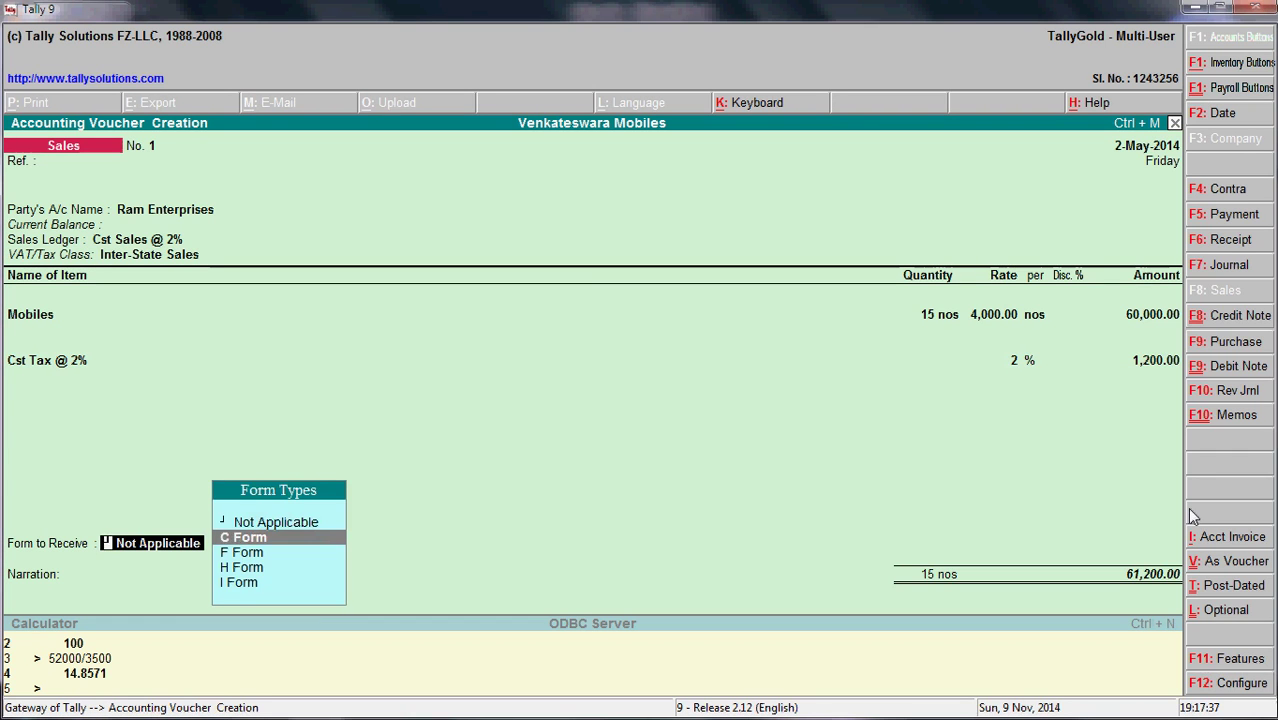
key("Return")
key("Return")
key("Return")
- Enter narration 'Being Sale of mobile to Ram enterprises mumbai' and save the voucher
type("B")
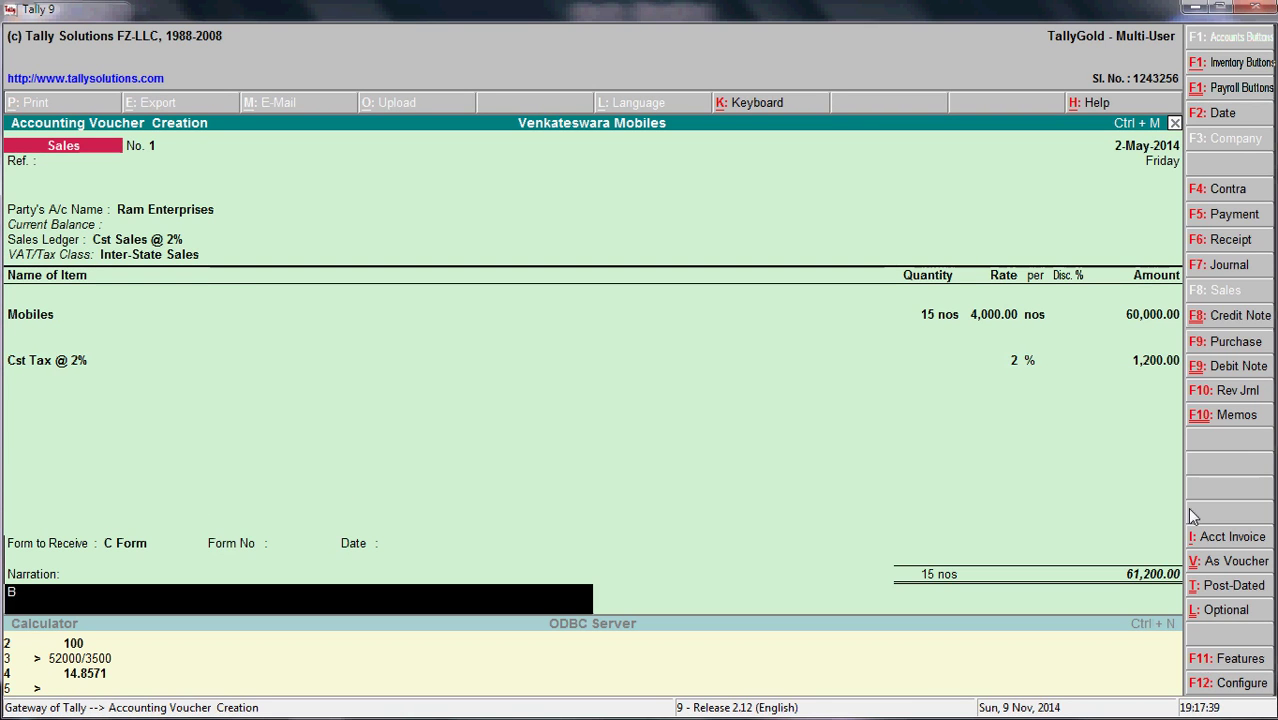
type("eing Sales")
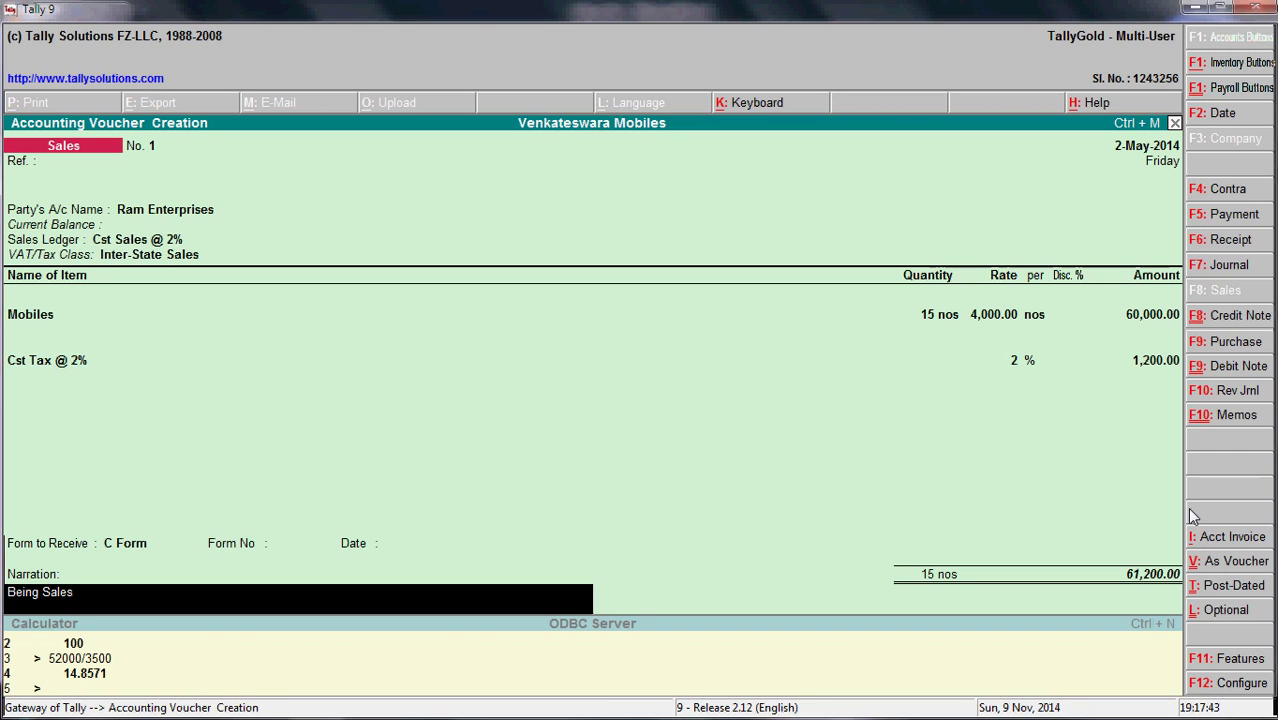
key("BackSpace")
type("of mobile")
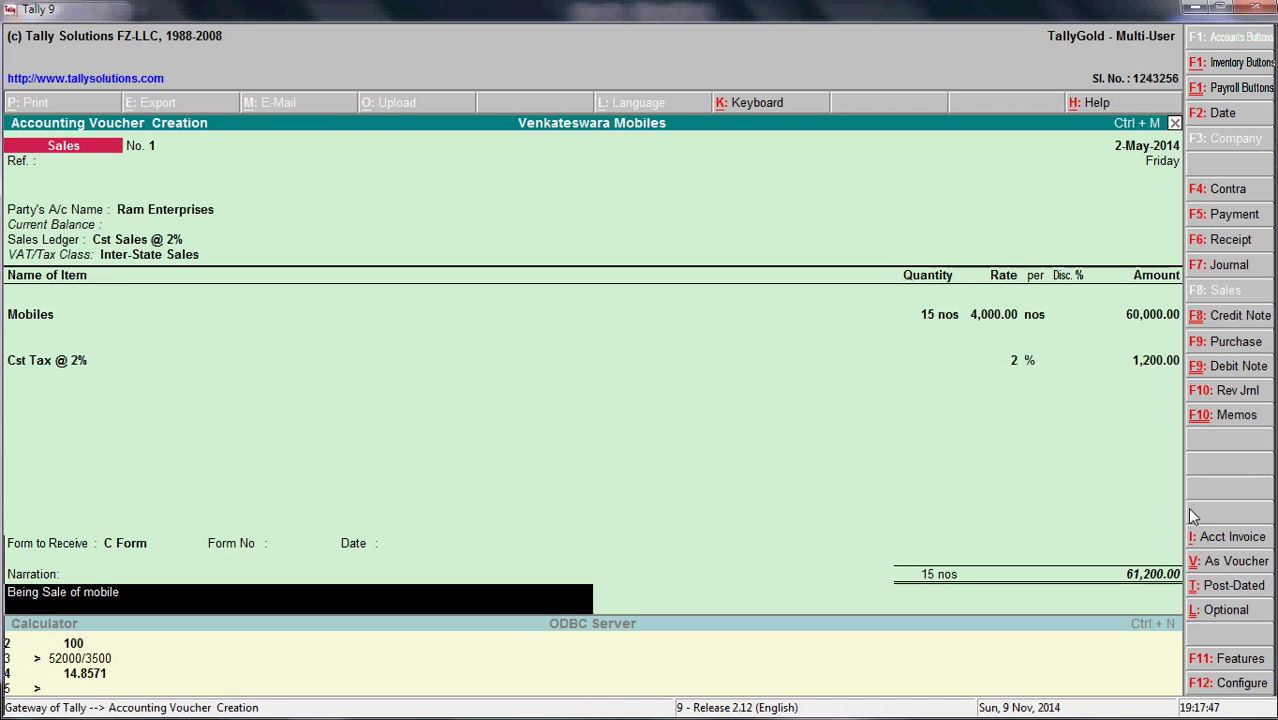
type(" to")
key("alt+Tab")
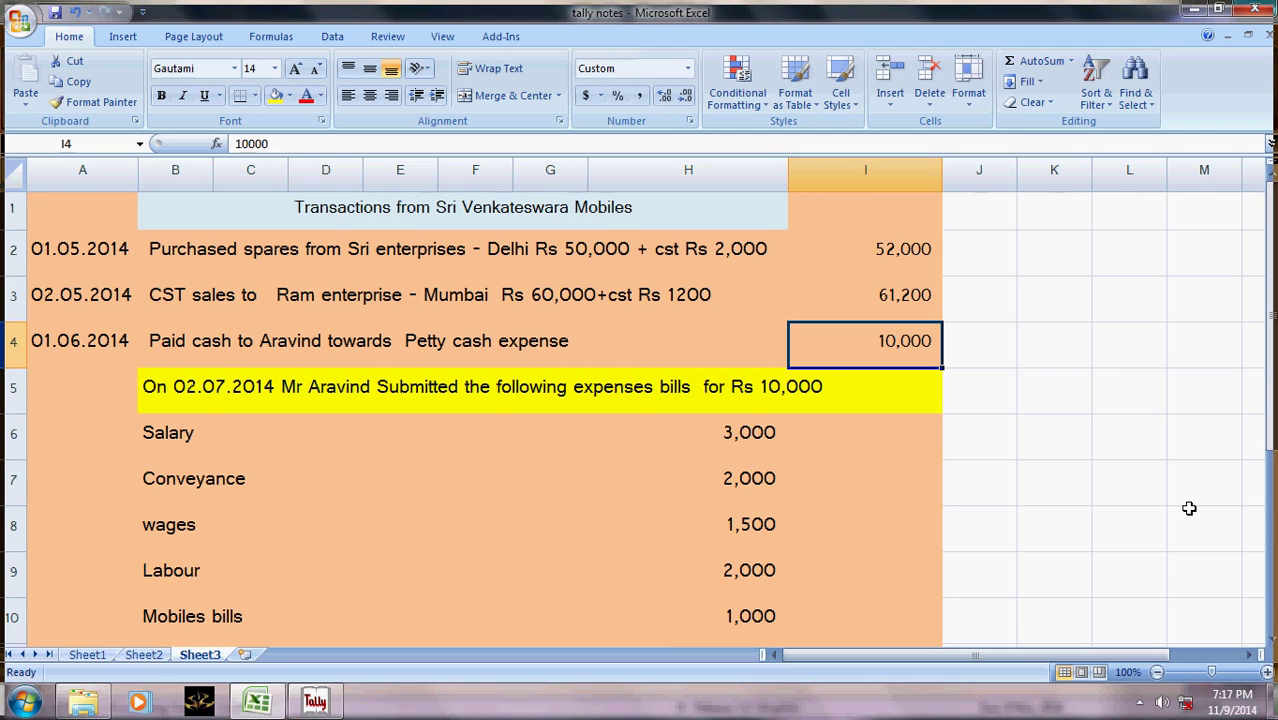
key("alt+Tab")
type("Ram enterpri")
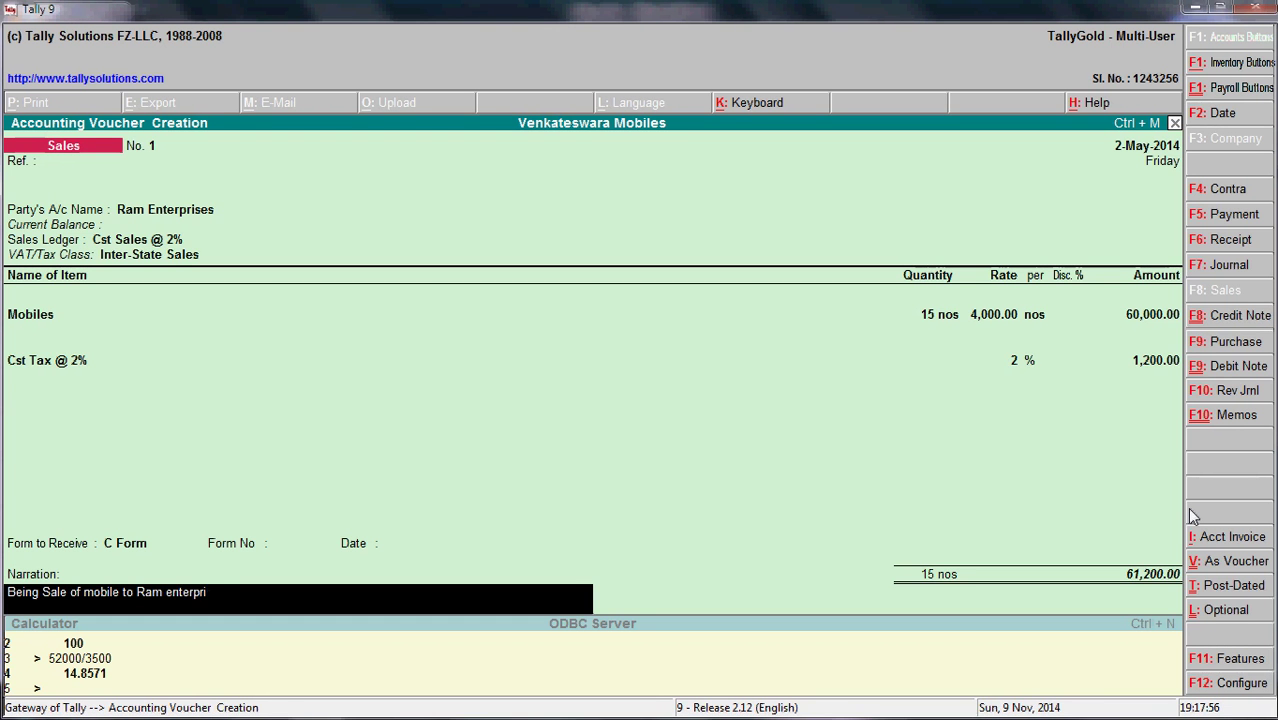
type("ses mumba")
type("o")
key("BackSpace")
type("i")
key("Return")
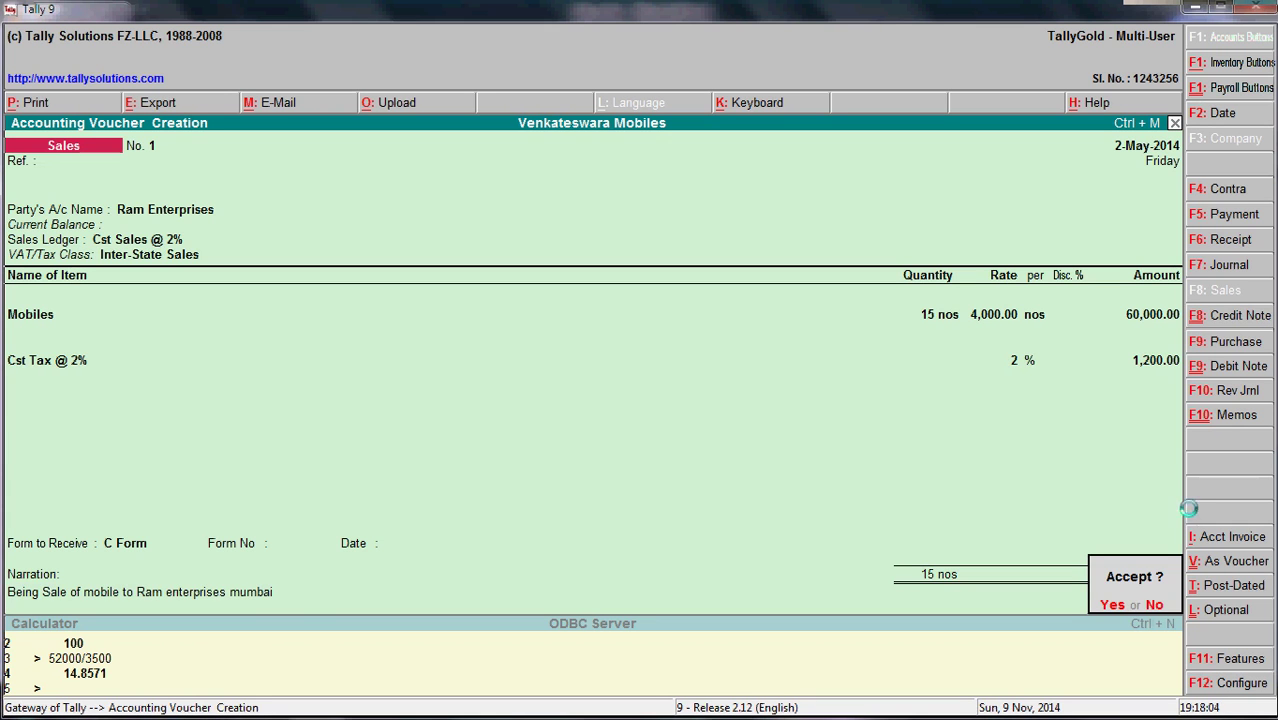
key("Return")
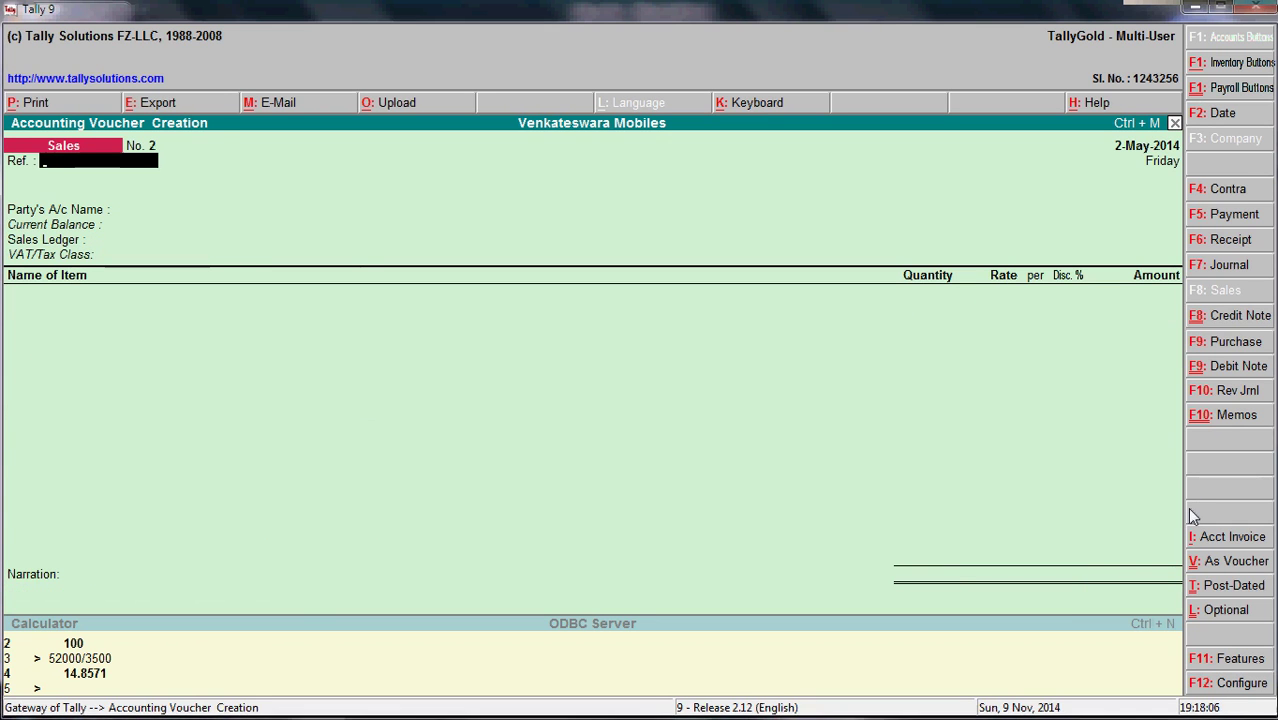
key("alt+Tab")
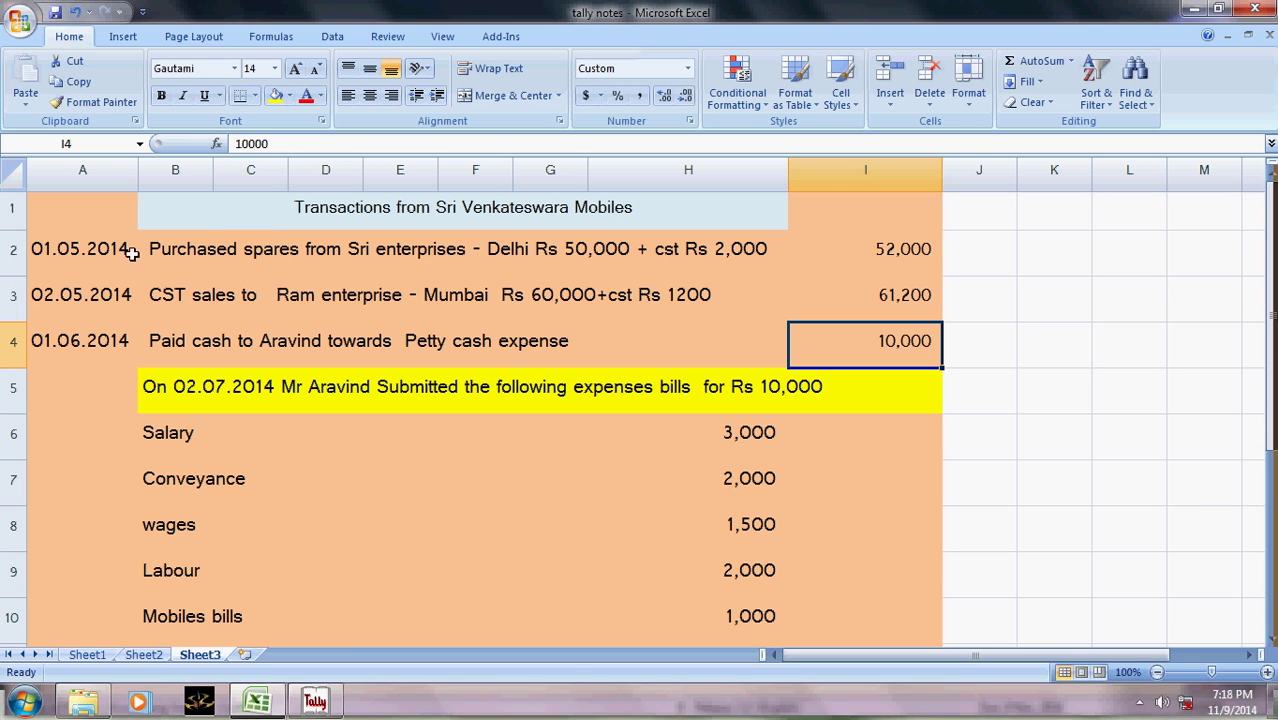
- Quit voucher entry and open the ledger list under Display > Account Books
key("alt+Tab")
key("Escape")
key("y")
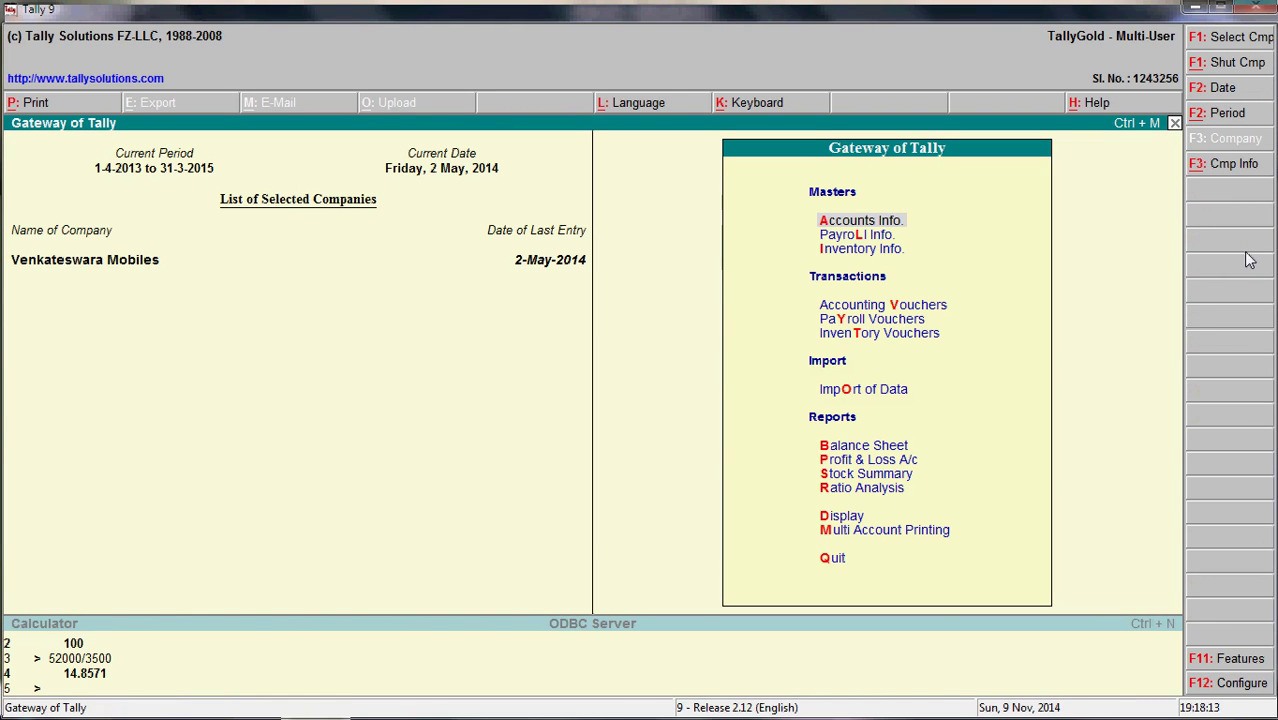
key("Down")
key("Down")
key("Down")
key("Down")
key("Down")
key("Down")
key("Down")
key("Down")
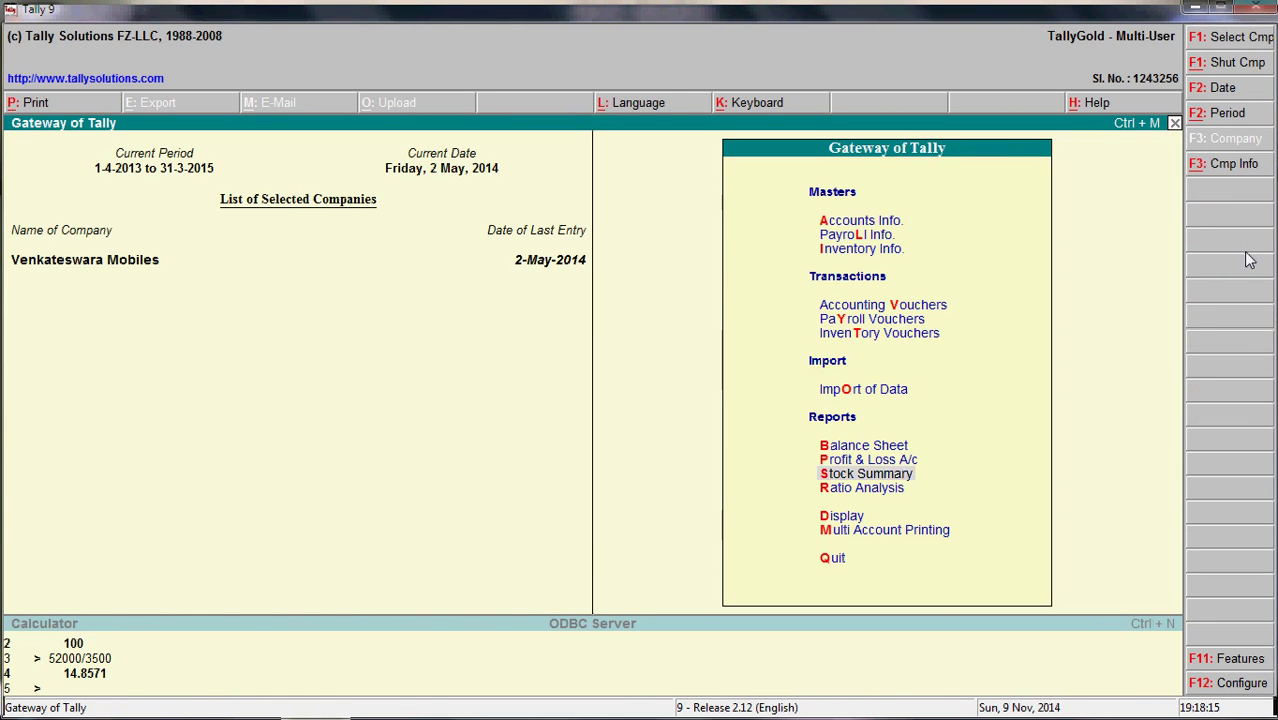
key("Return")
key("Down")
key("Down")
key("Return")
key("Down")
key("Return")
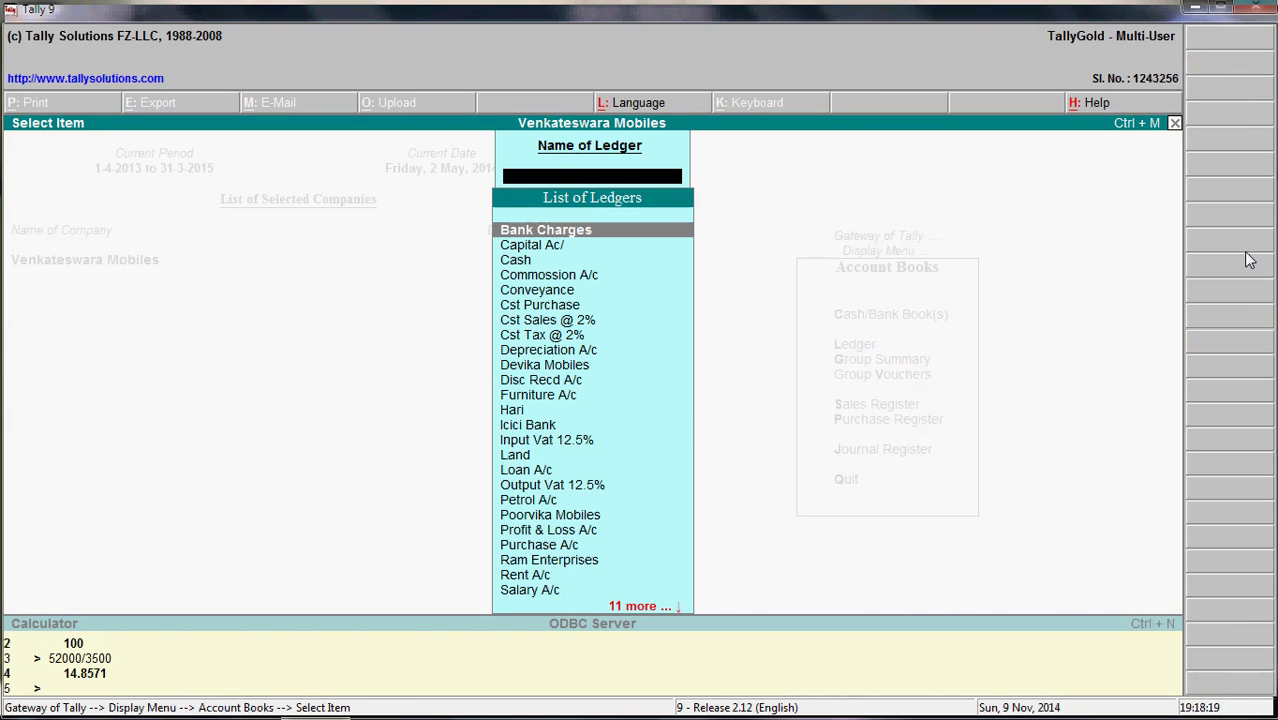
- Open the Sri Enterprises ledger and its Cst Purchase voucher for alteration
key("alt+Tab")
key("alt+Tab")
type("S")
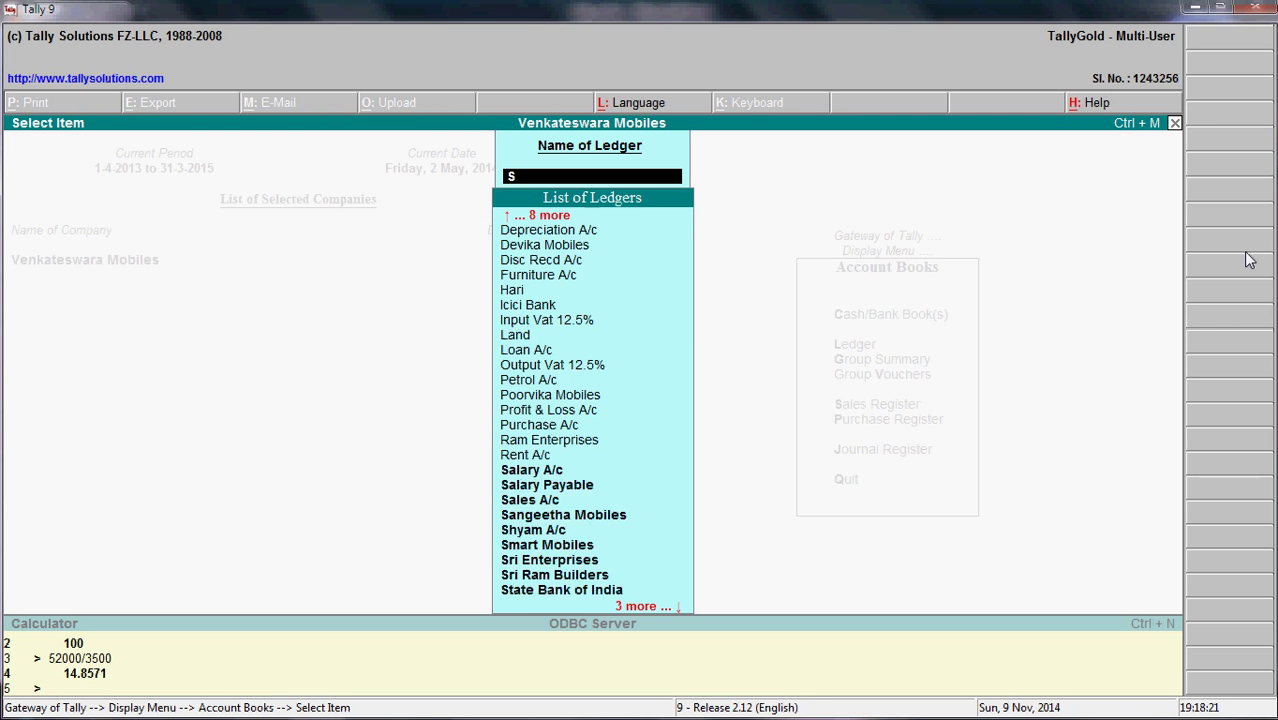
type("ri En")
key("Return")
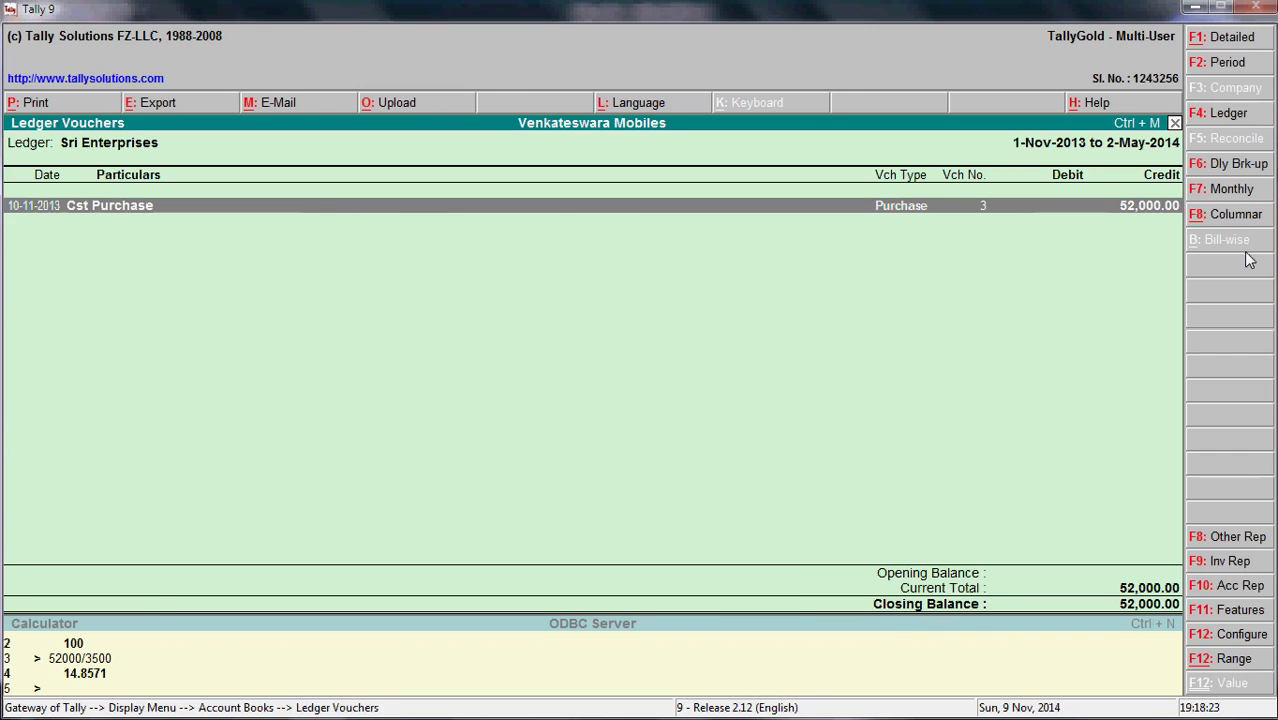
key("alt+Tab")
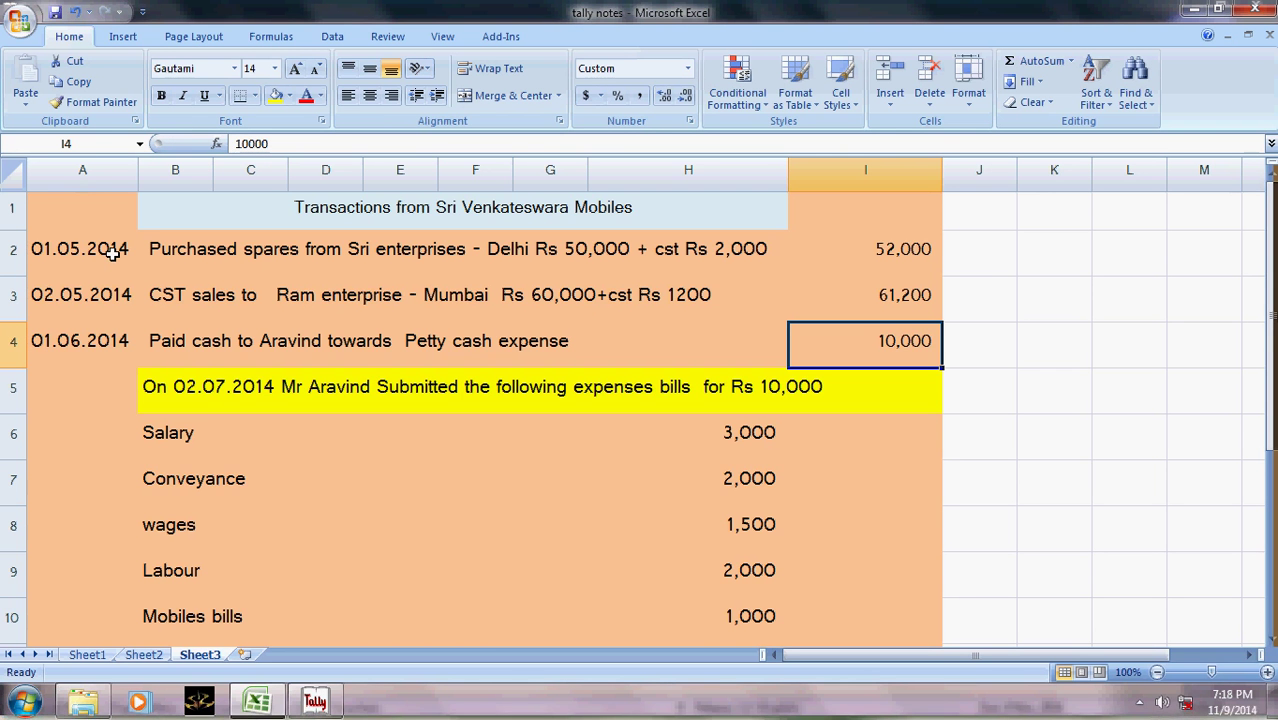
key("alt+Tab")
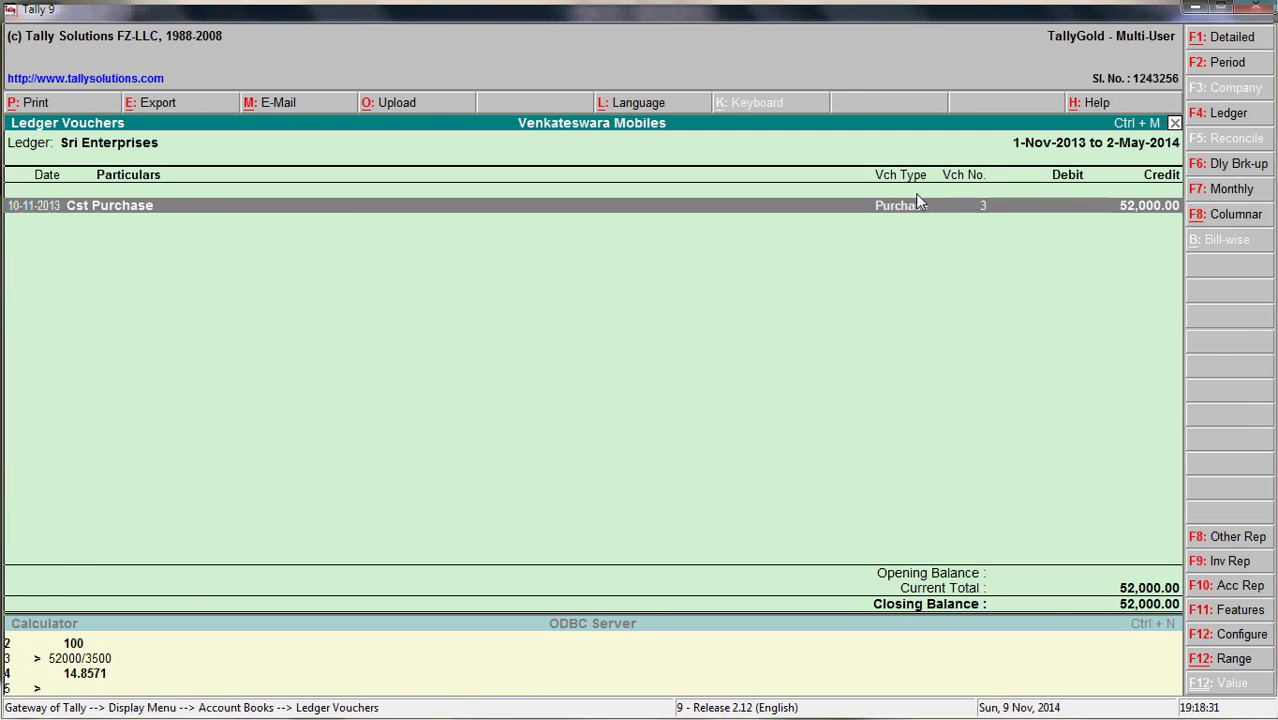
key("Return")
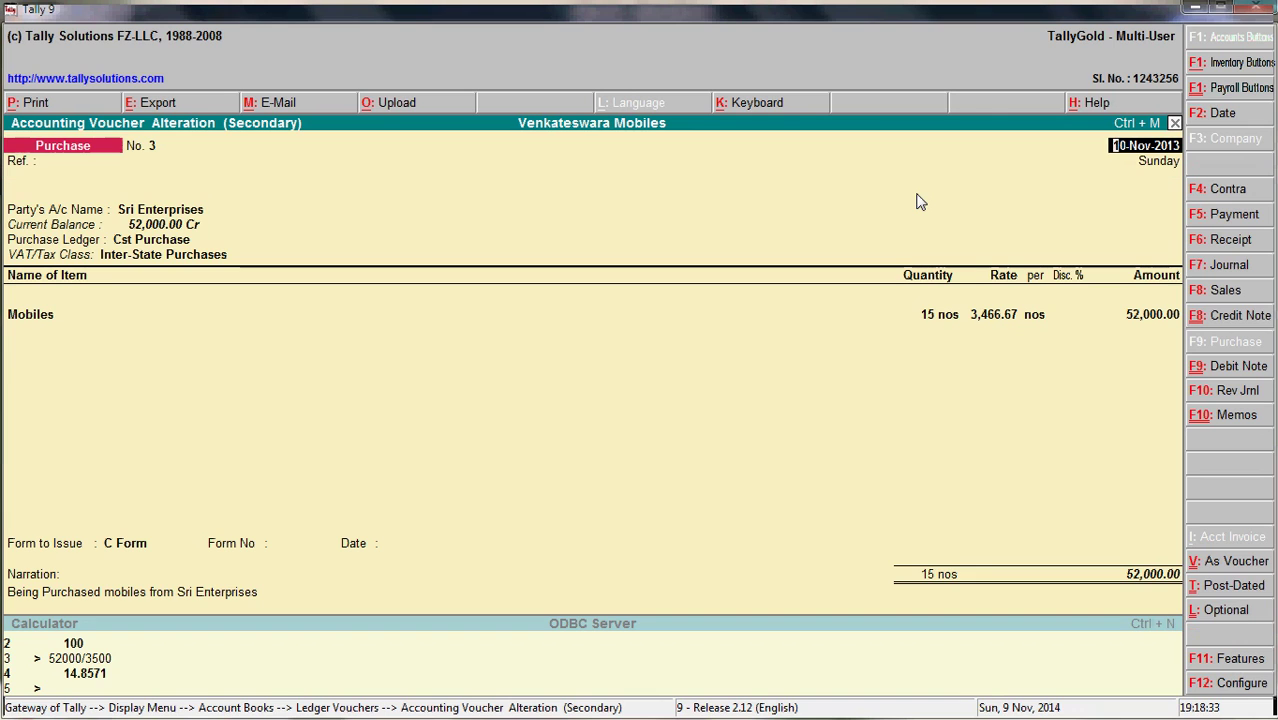
- Change the purchase date to 1-5-14 and advance to the Mobiles allocation amount
key("alt+Tab")
key("alt+Tab")
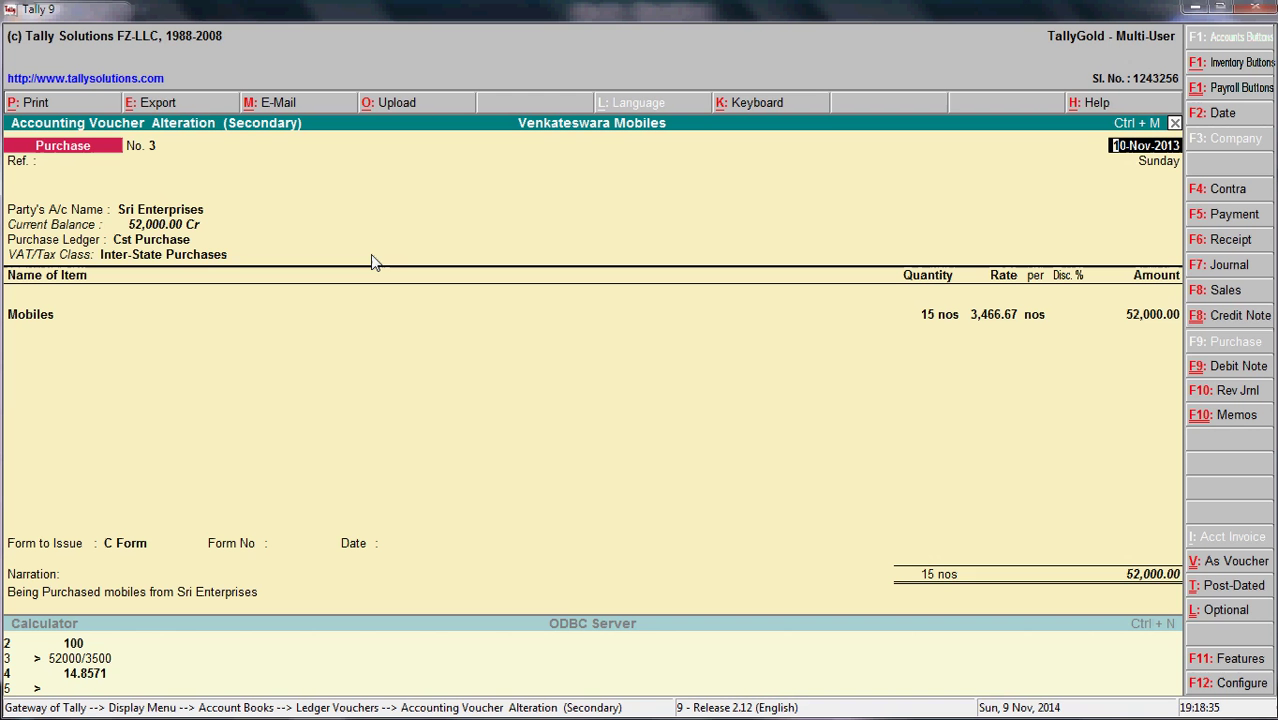
type("1-5-14")
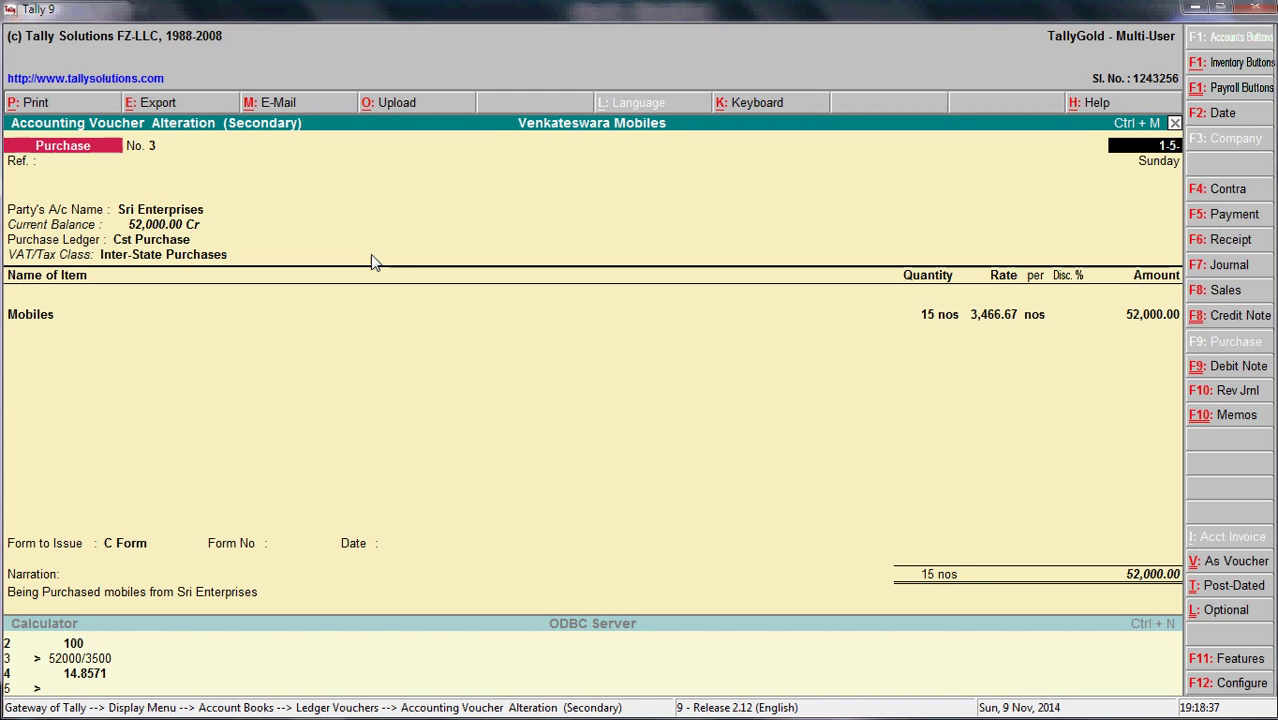
key("Return")
key("Return")
key("Return")
key("Return")
key("Return")
key("Return")
key("Return")
key("Return")
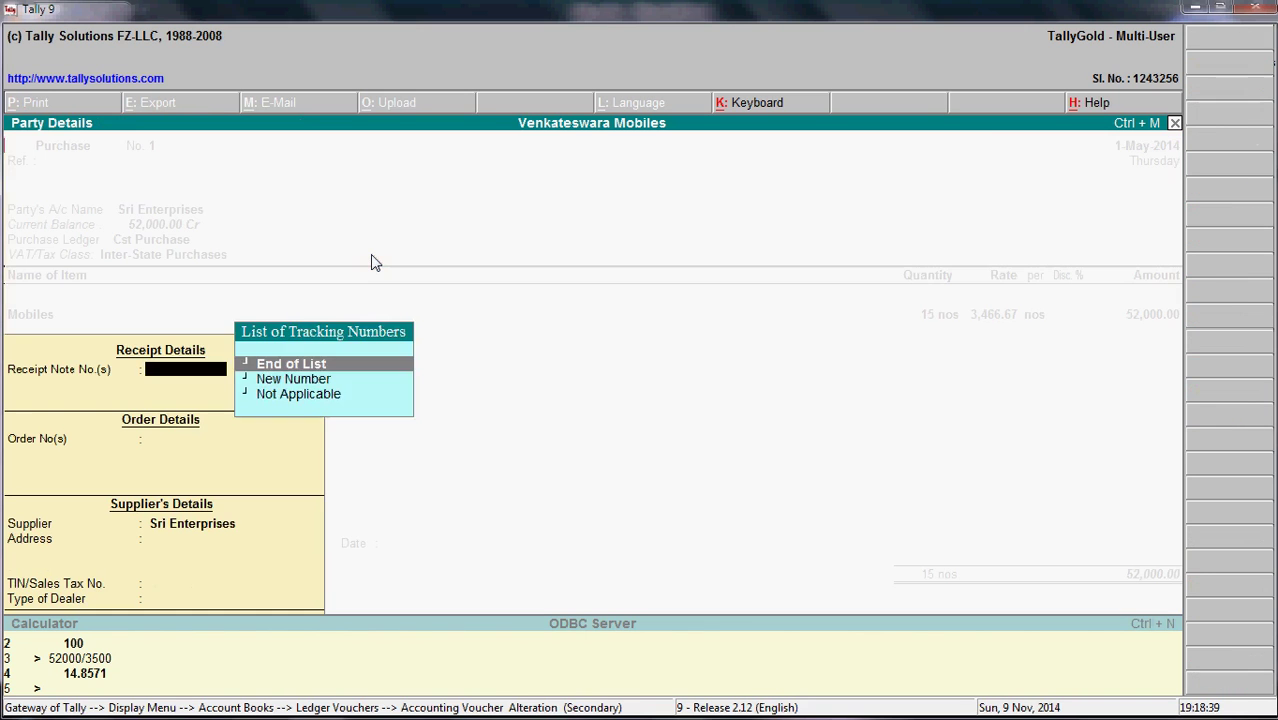
key("Return")
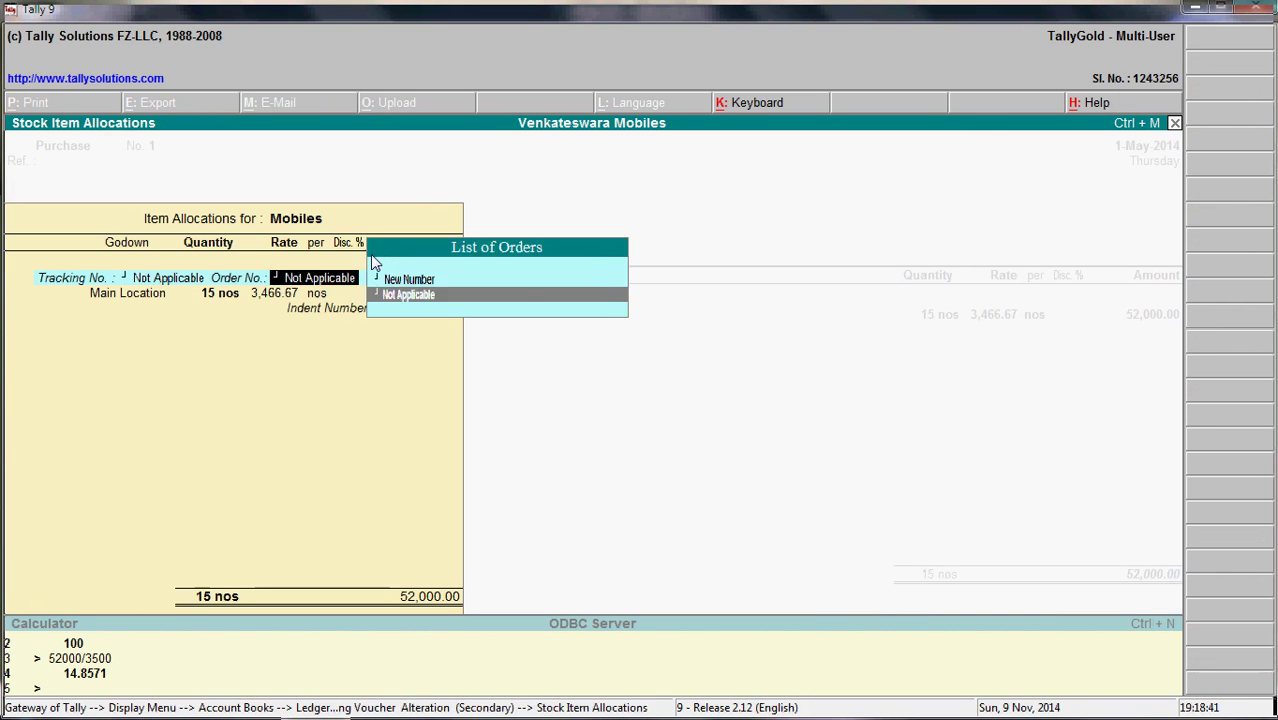
key("Return")
key("Return")
key("Return")
key("Return")
key("Return")
key("Return")
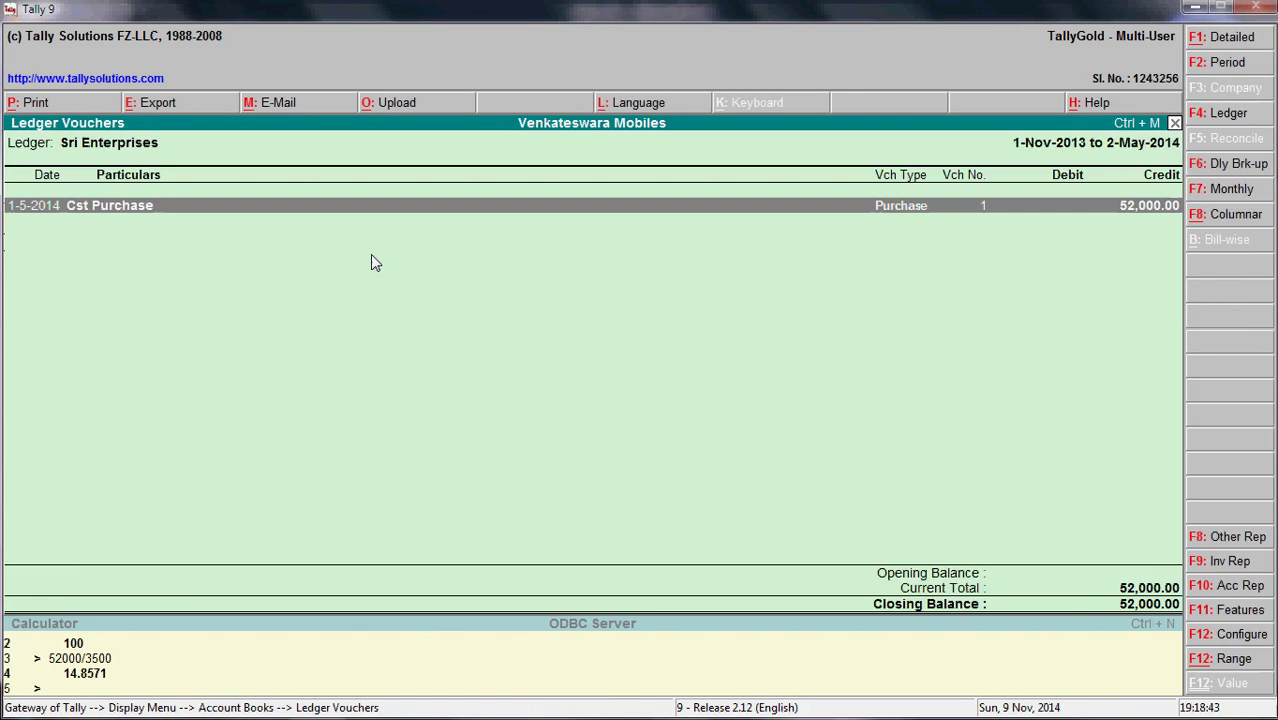
key("Return")
key("Return")
key("Return")
key("Return")
key("Return")
key("Return")
key("Return")
key("Return")
key("Return")
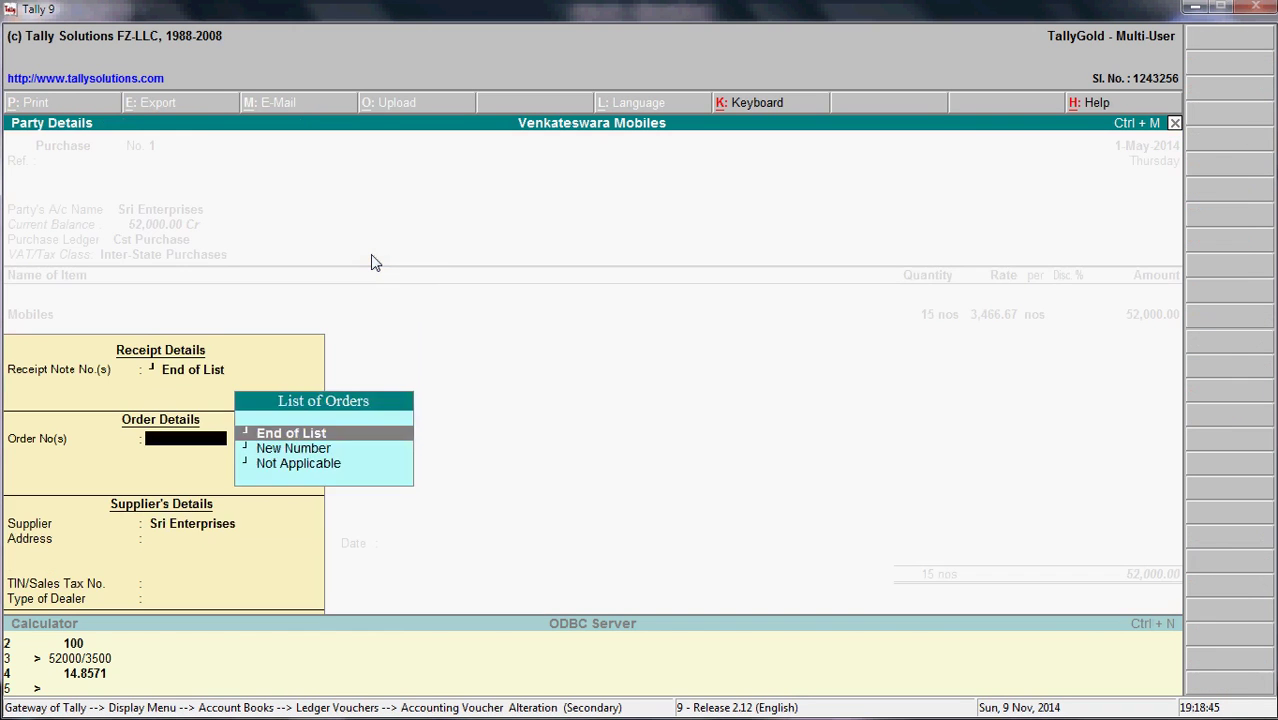
key("Return")
key("Return")
key("Return")
key("Return")
key("Return")
key("Return")
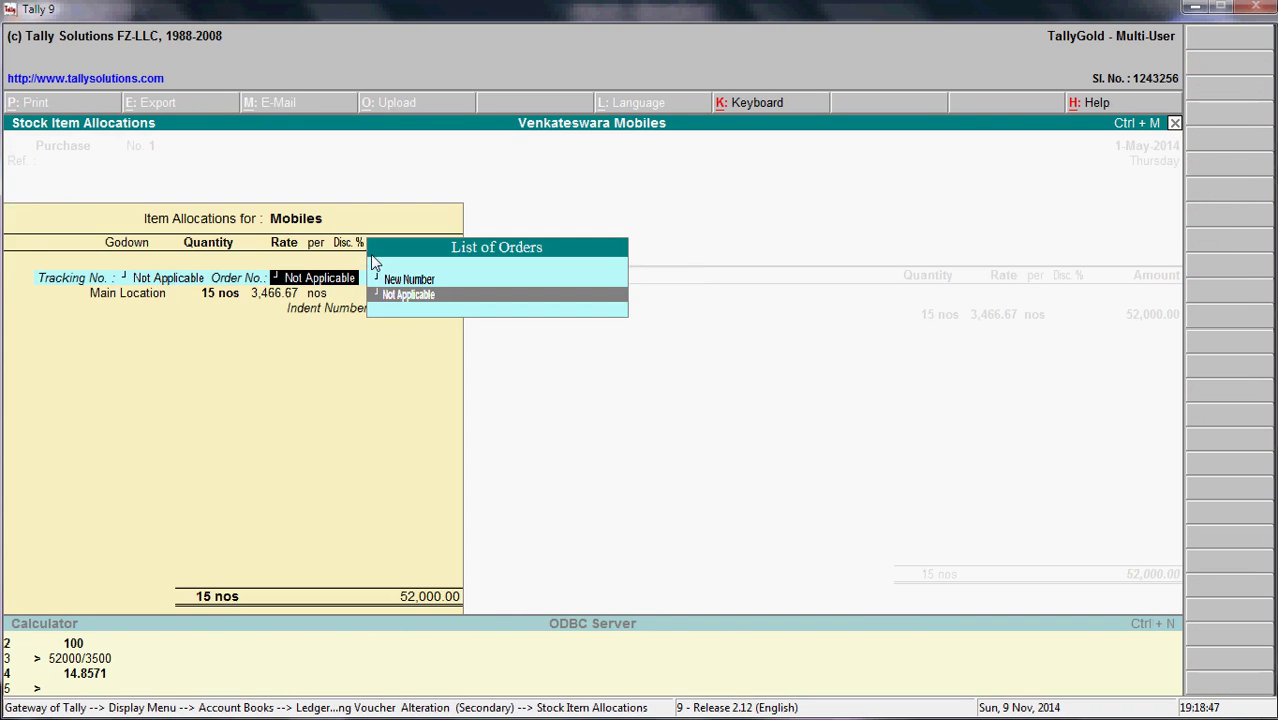
key("Return")
key("Return")
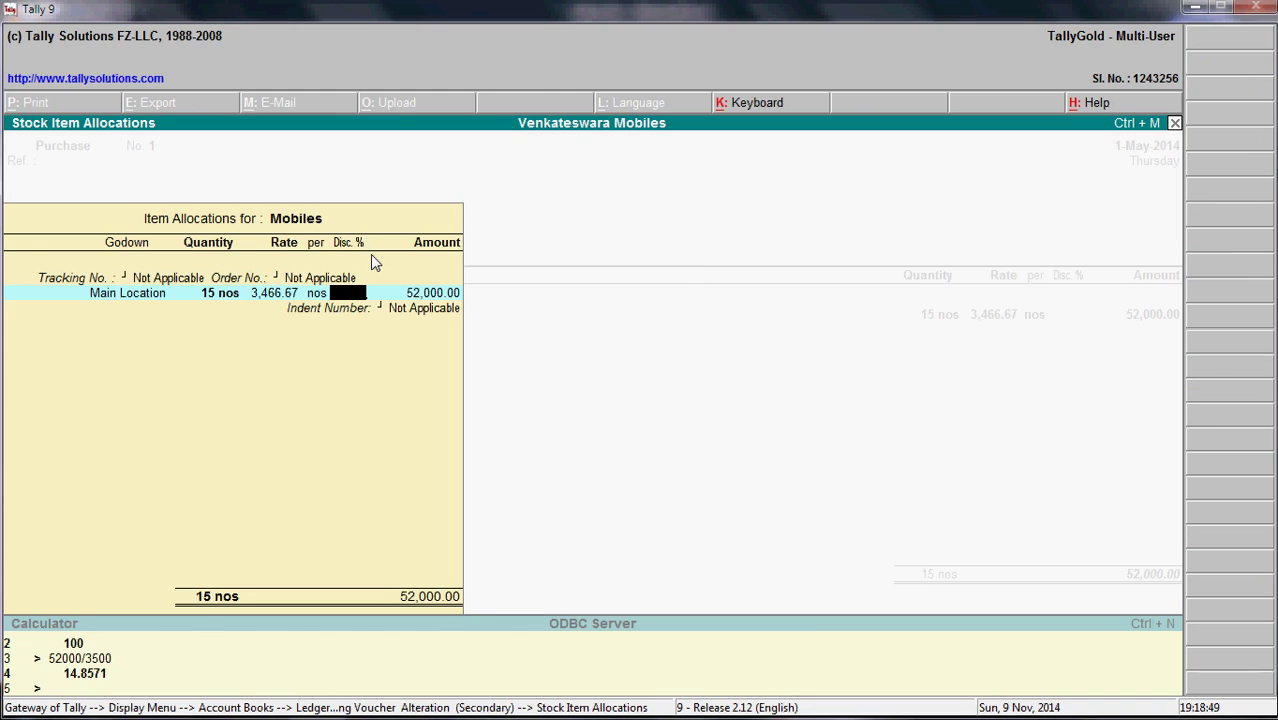
key("Return")
key("alt+Tab")
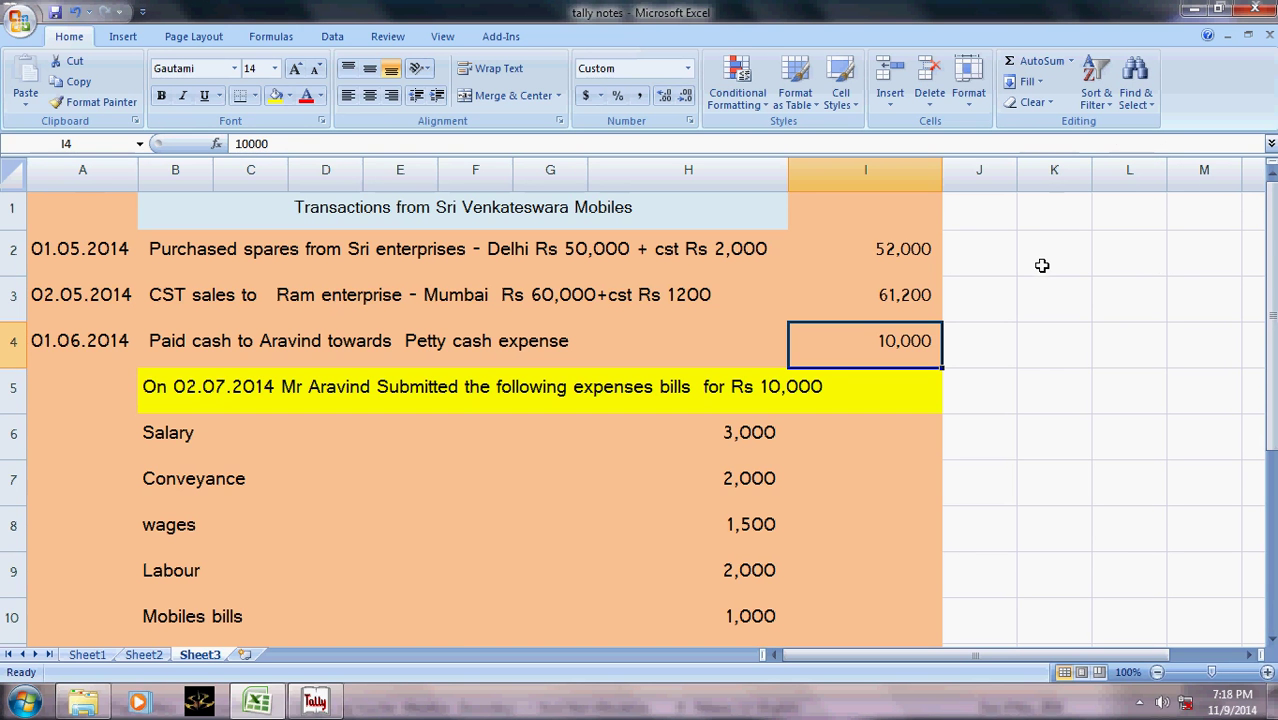
- Calculate =+50000*2/100 in K2 and change B2 to read cst Rs 1,000
left_click(1041, 261)
type("+5")
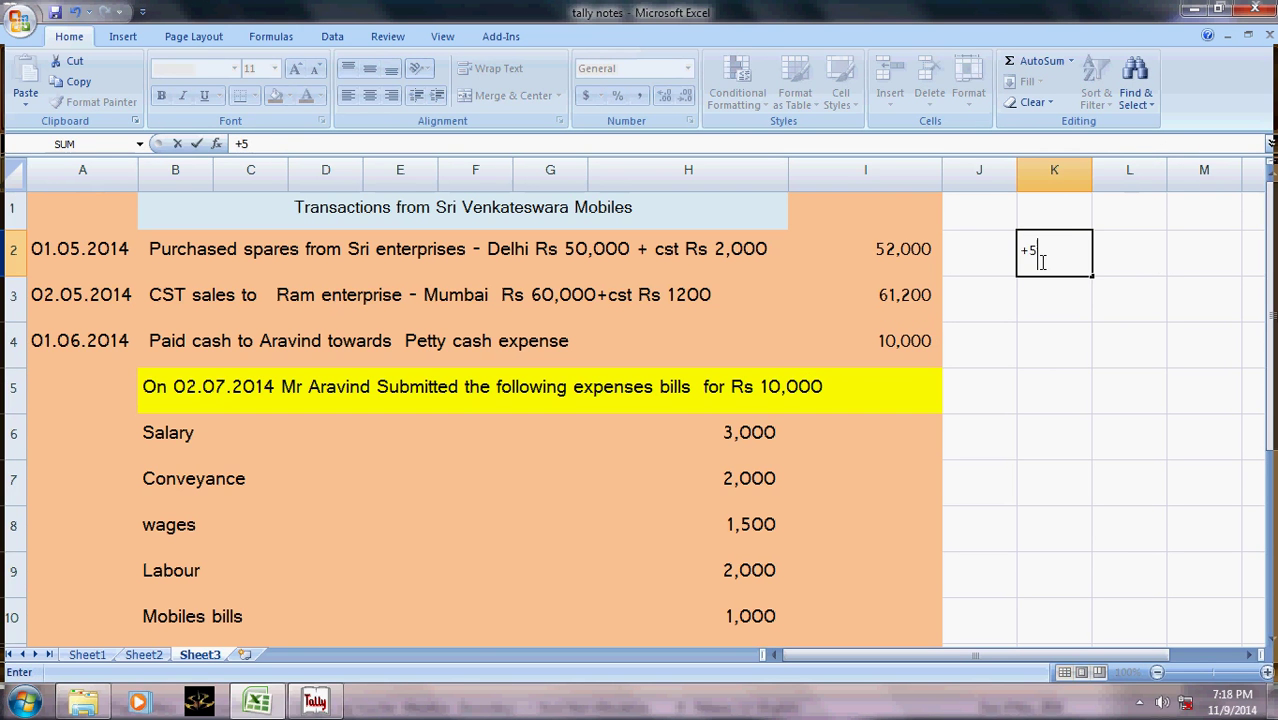
type("0000*2/100")
key("Return")
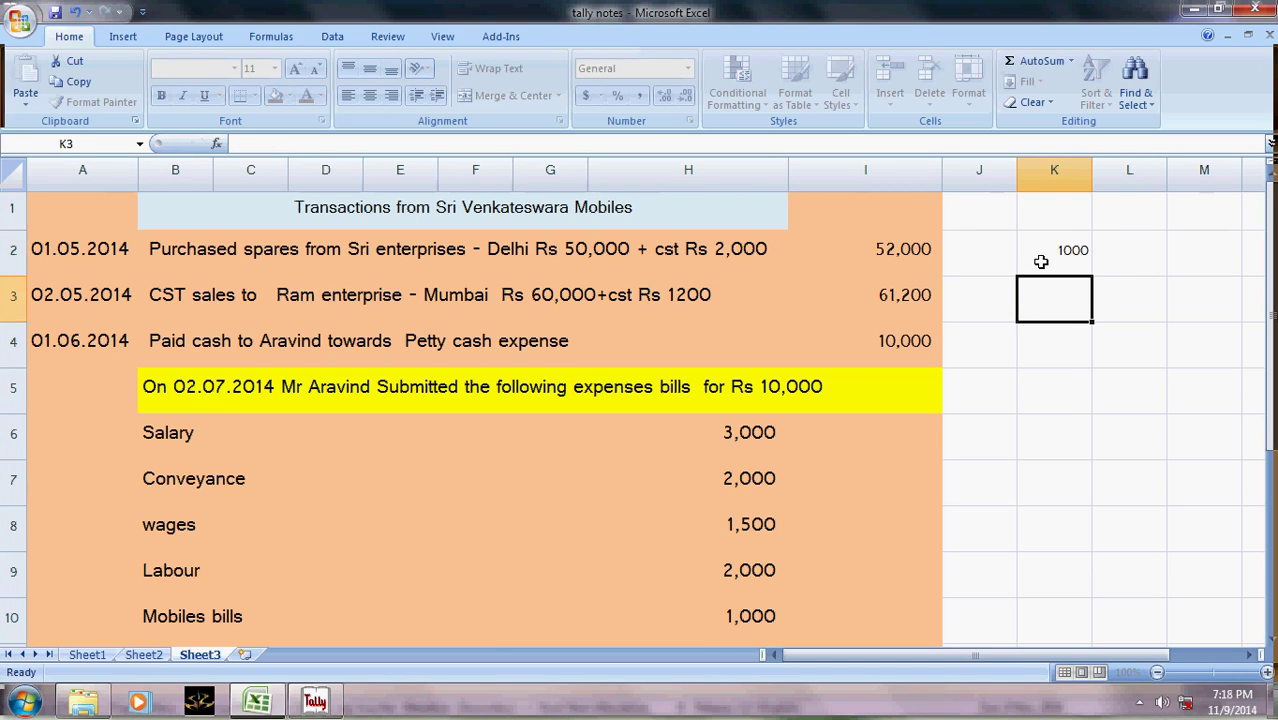
key("Up")
key("Left")
key("Left")
key("Left")
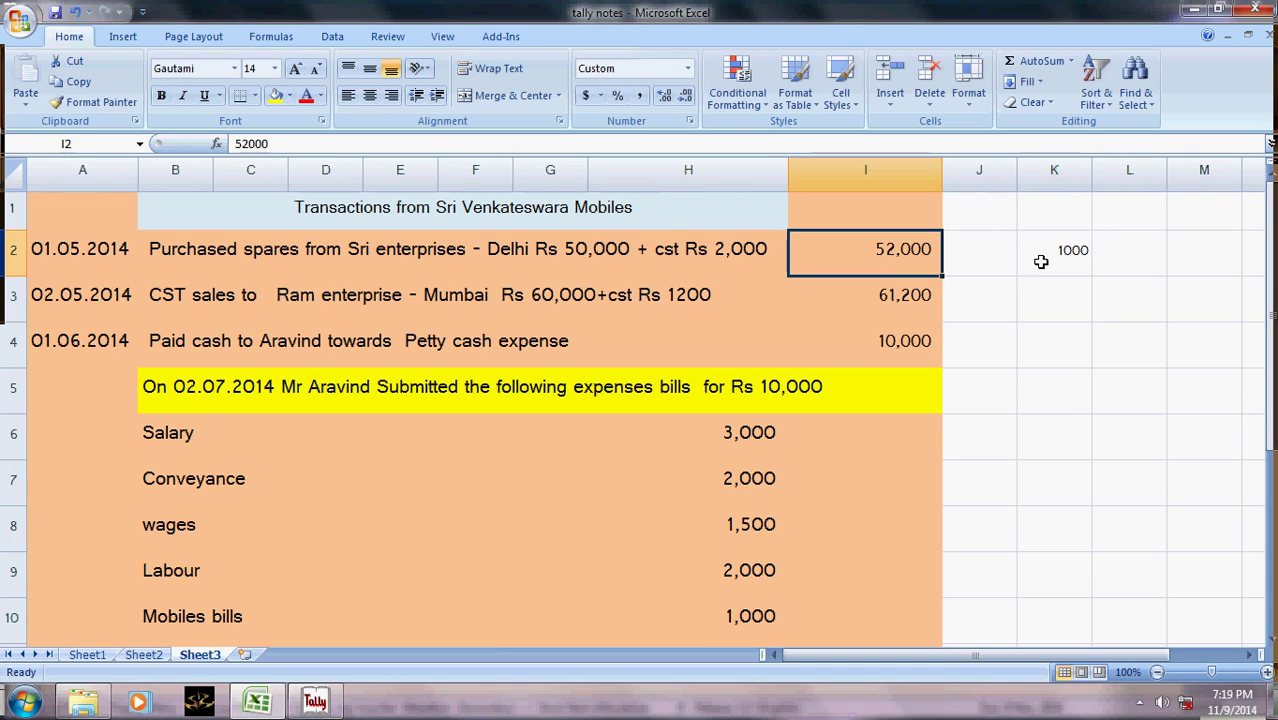
key("F2")
key("Left")
key("Left")
key("Left")
key("Left")
key("Left")
key("shift+Right")
type("1")
key("Return")
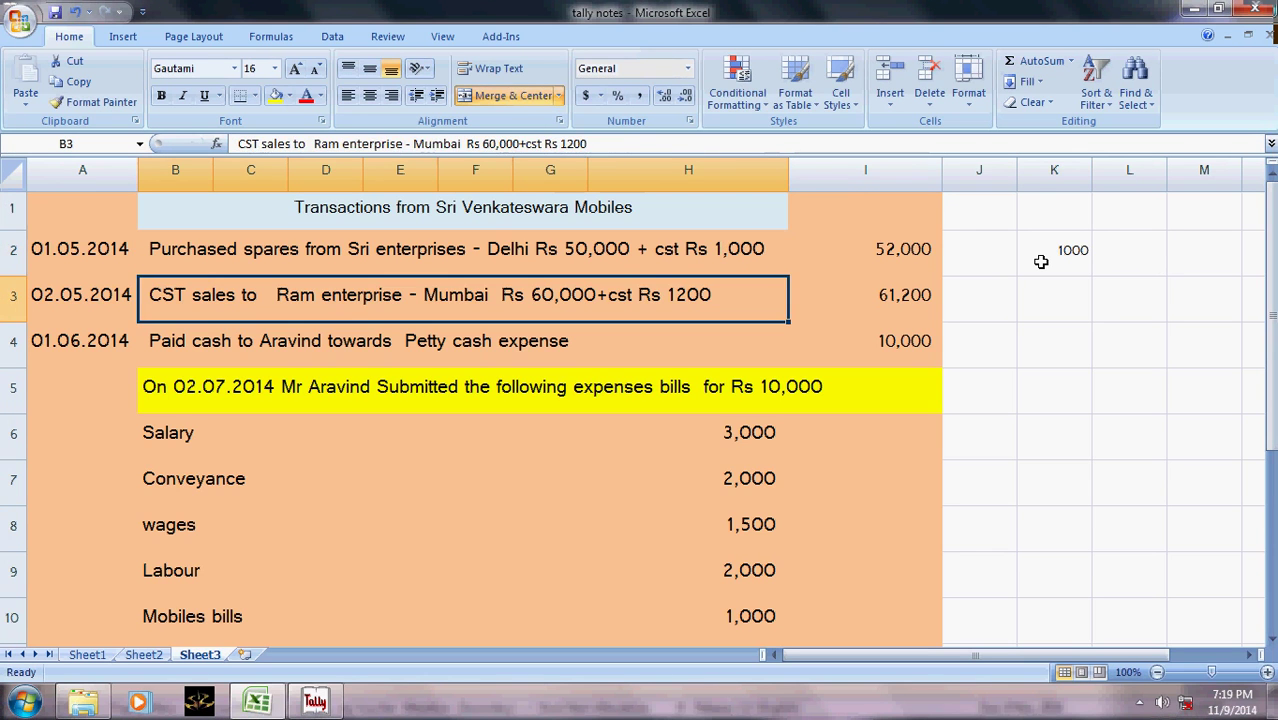
- Change the I2 purchase total from 52,000 to 51,000
key("Up")
key("Right")
key("F2")
key("Left")
key("Left")
key("Left")
key("Left")
key("shift+Right")
type("1")
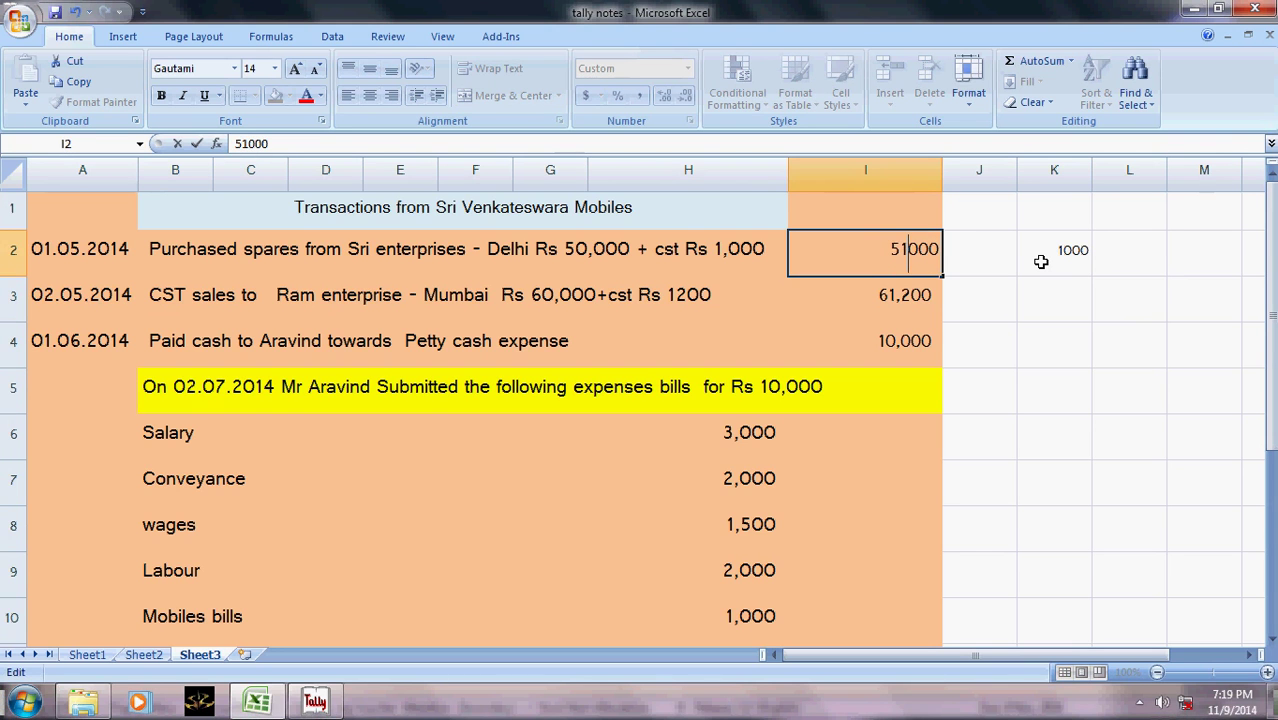
key("Return")
key("alt+Tab")
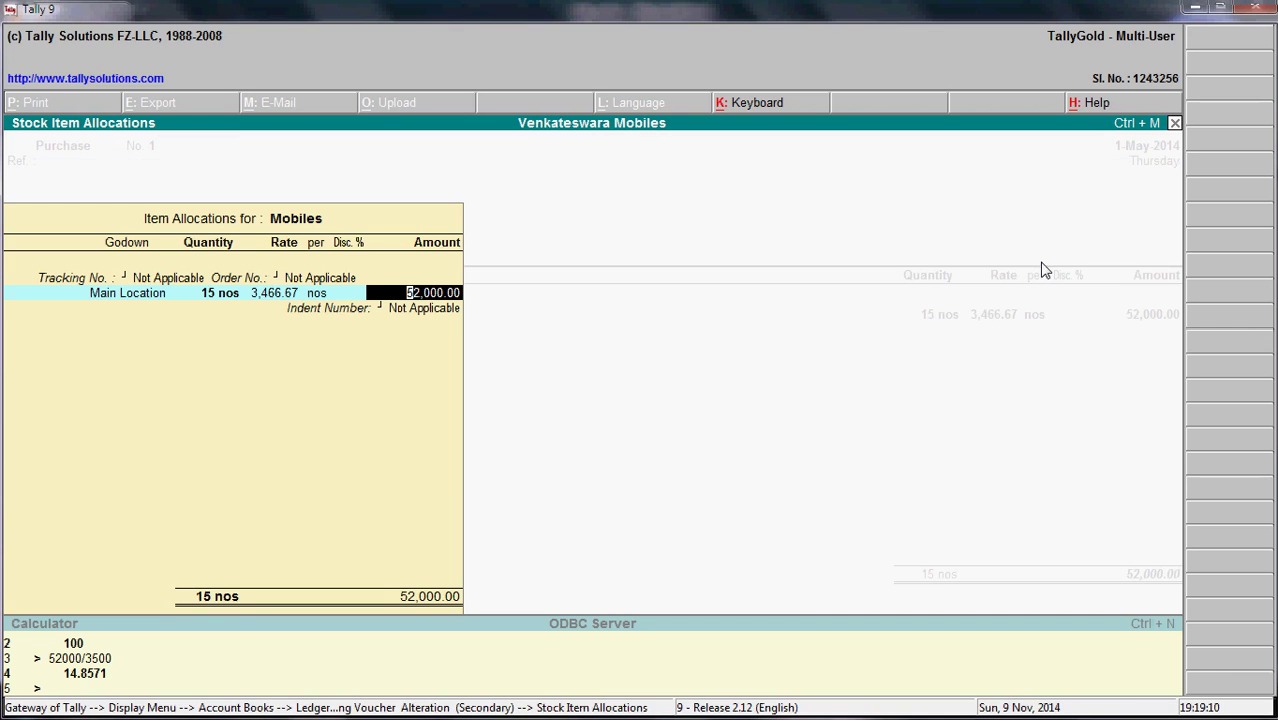
- Set the Mobiles allocation amount to 51,000, accept the purchase, and return to Display Menu
type("51,000")
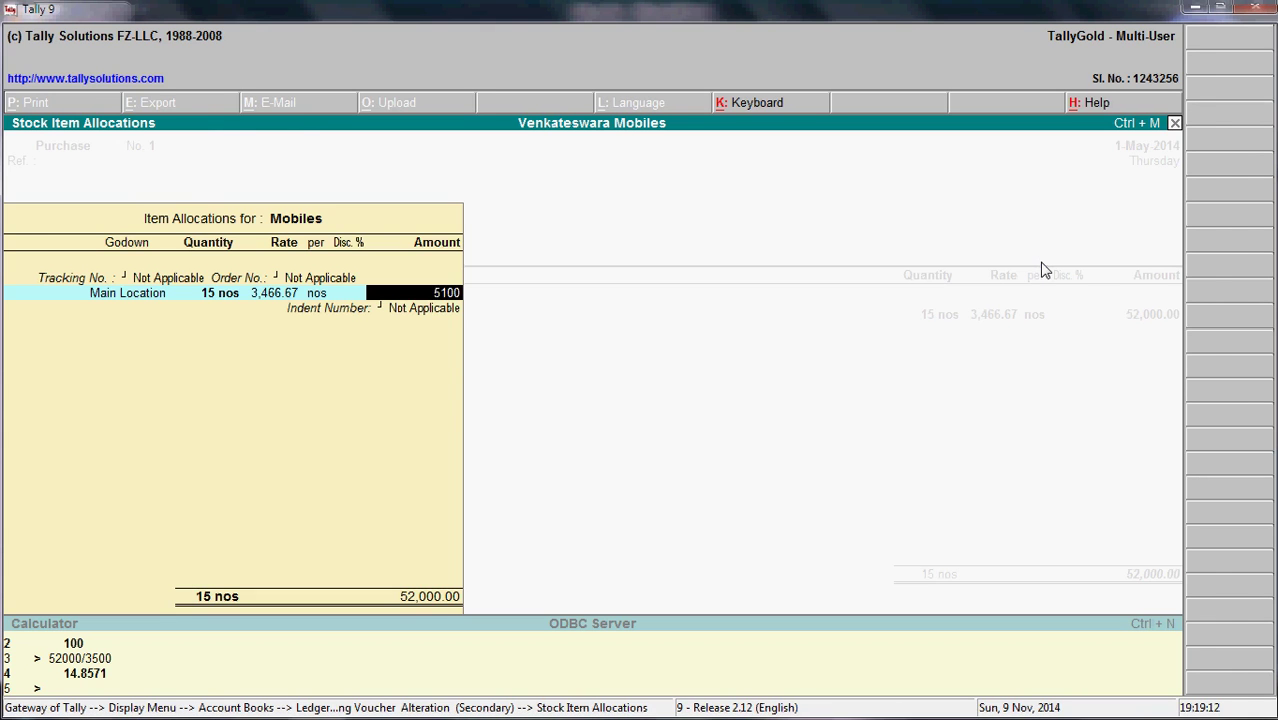
key("Return")
key("Return")
key("Return")
key("Return")
key("Return")
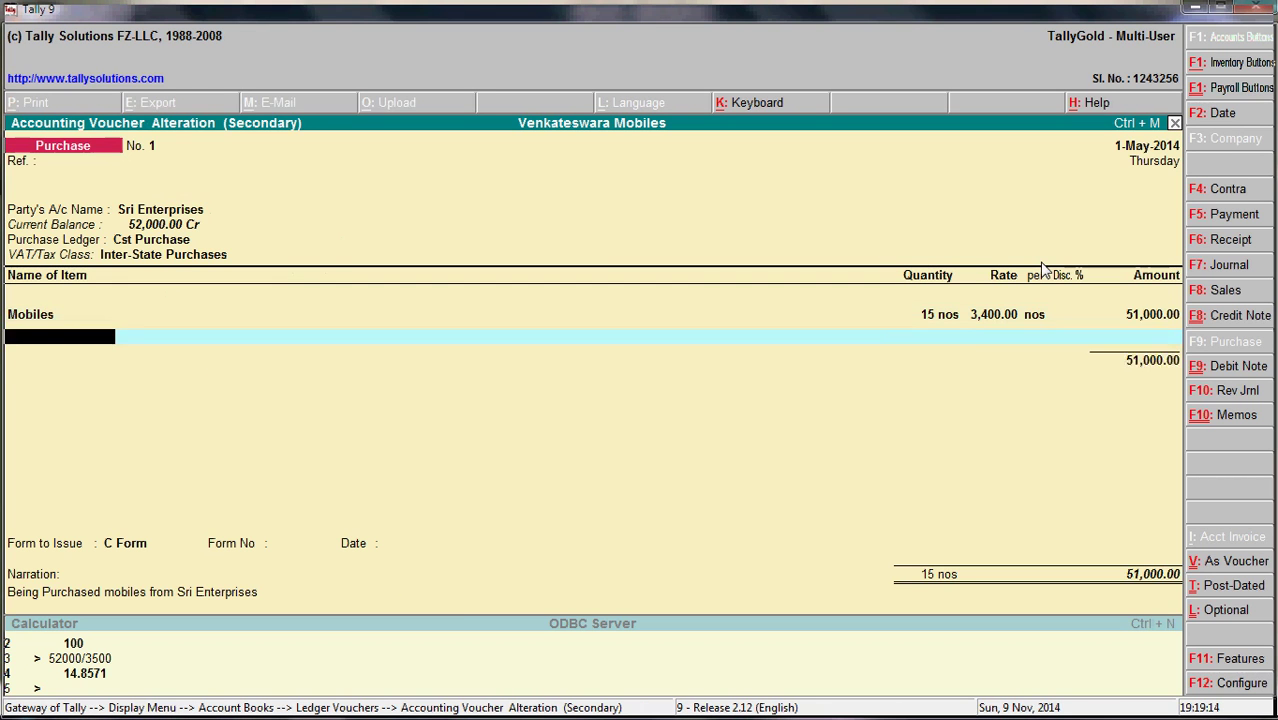
key("Return")
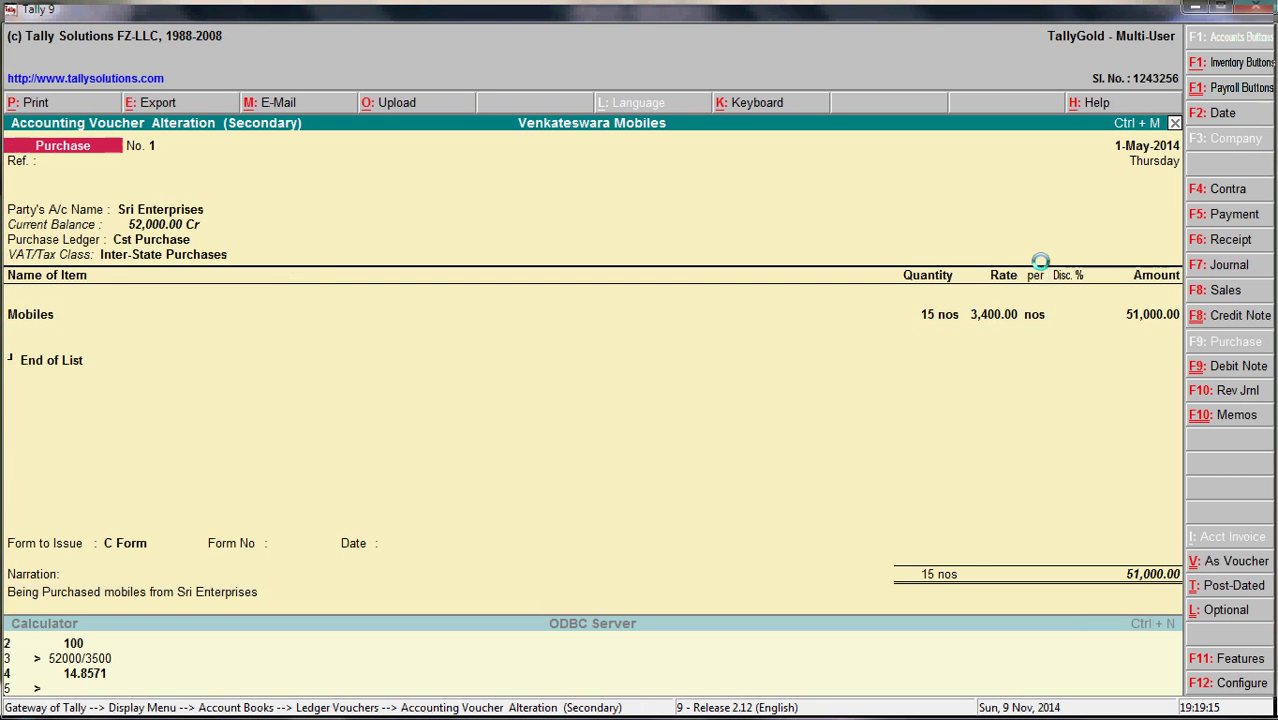
key("Escape")
key("Escape")
key("Escape")
key("Escape")
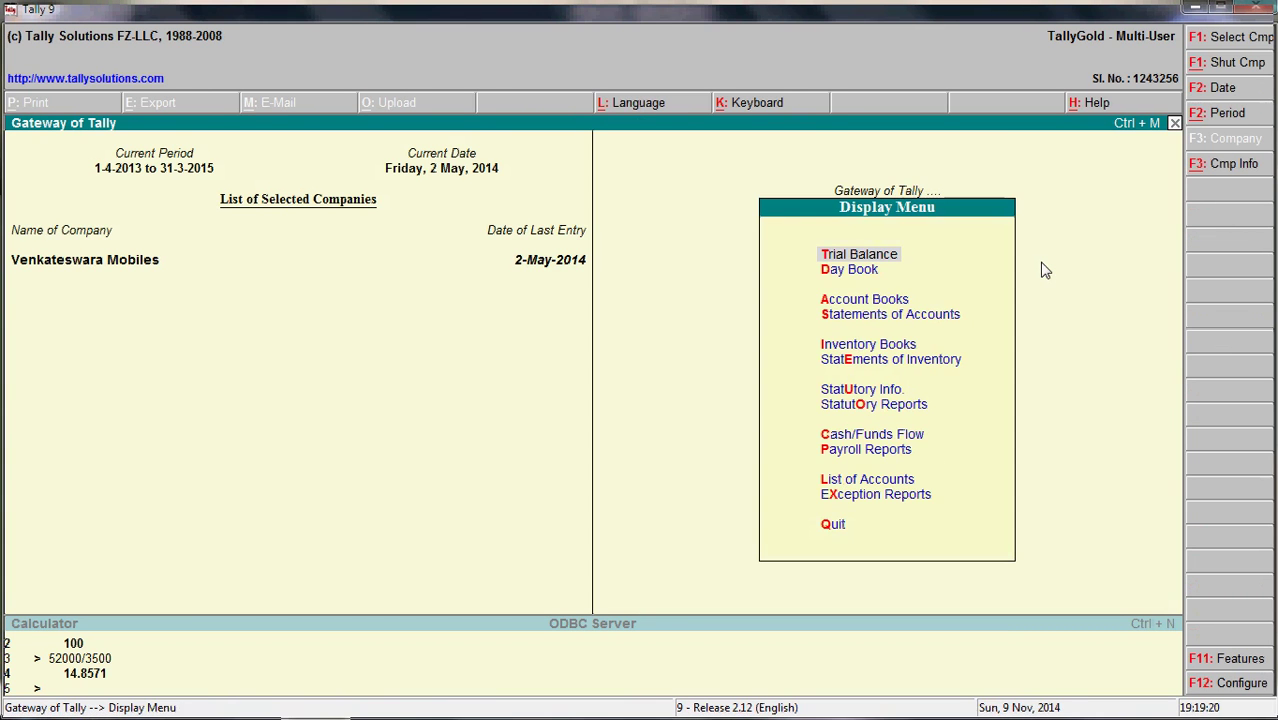
- Review the May 2014 VAT Computation (output tax 1,200.00, VAT payable 262.50), then close it
key("alt+Tab")
key("alt+Tab")
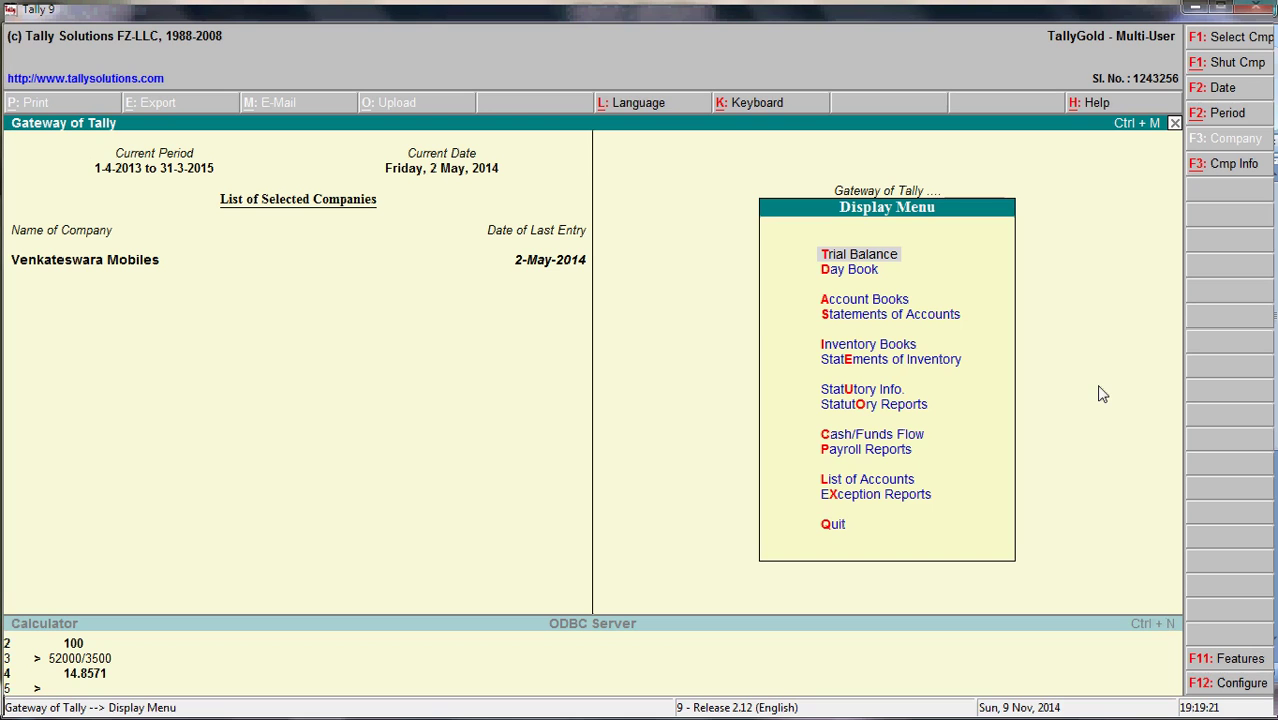
key("Down")
key("Down")
key("Down")
key("Up")
key("Down")
key("Down")
key("Down")
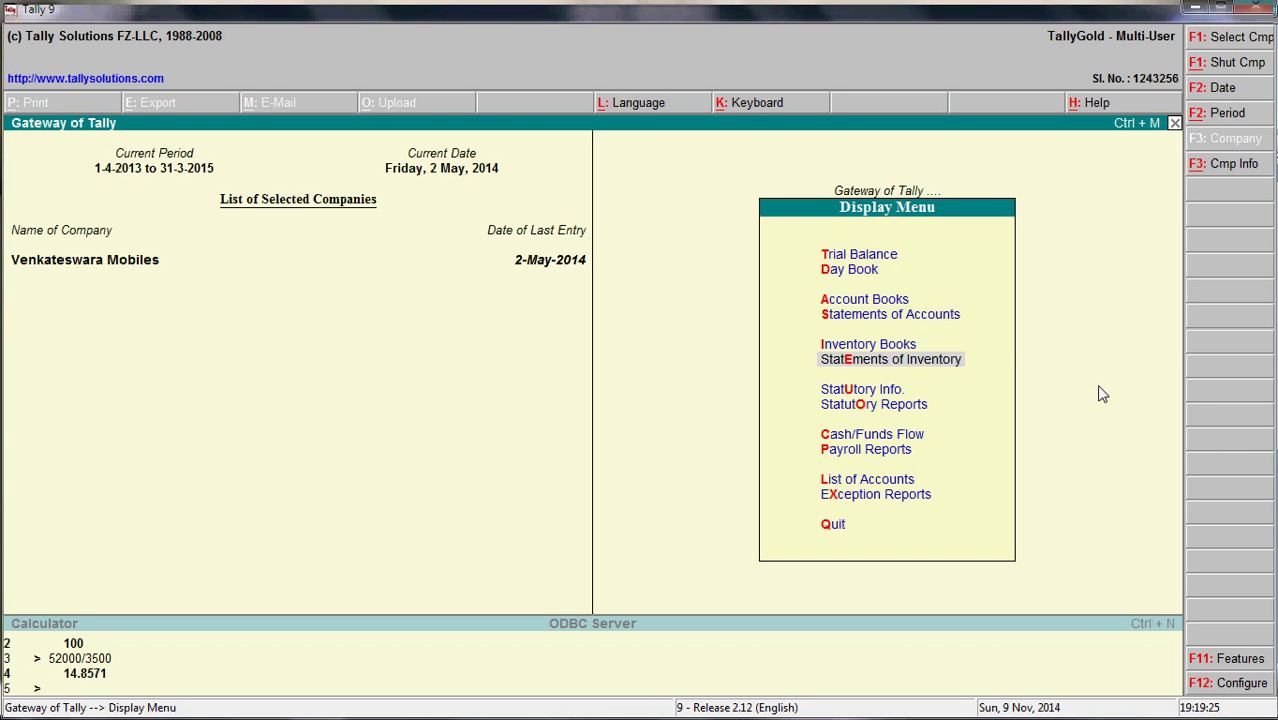
key("Down")
key("Down")
key("Down")
key("Up")
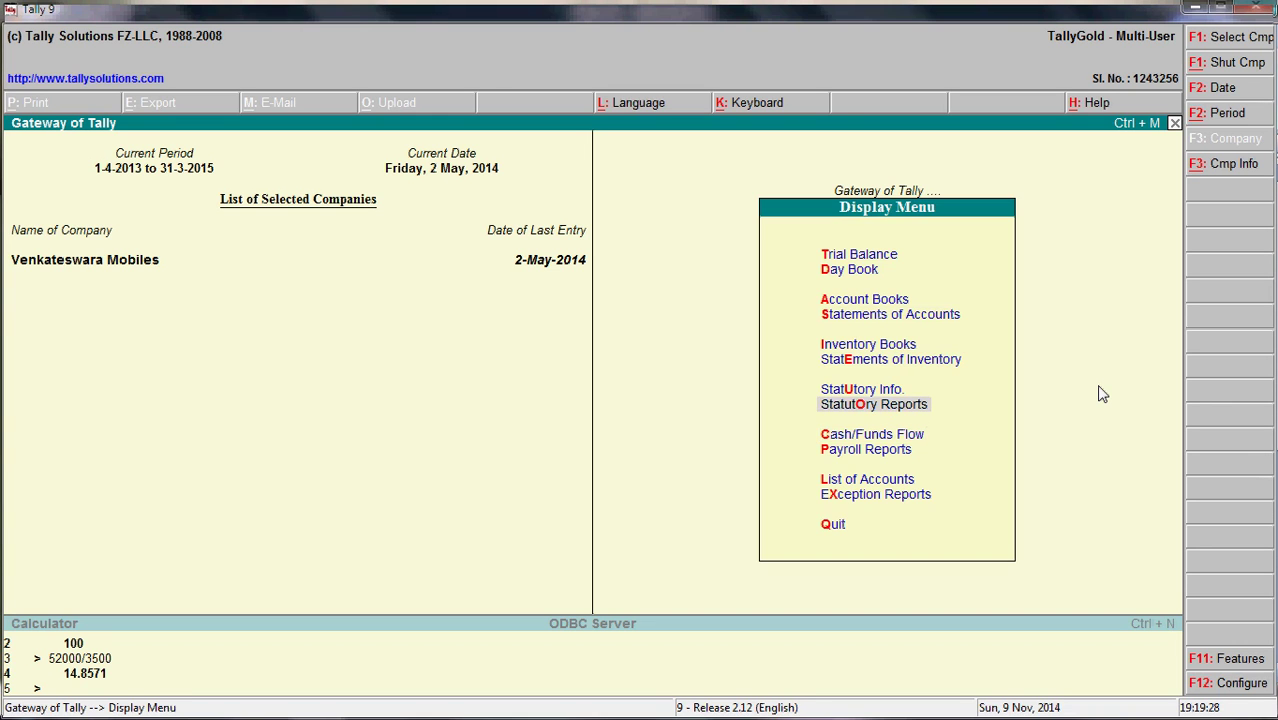
key("Return")
key("Down")
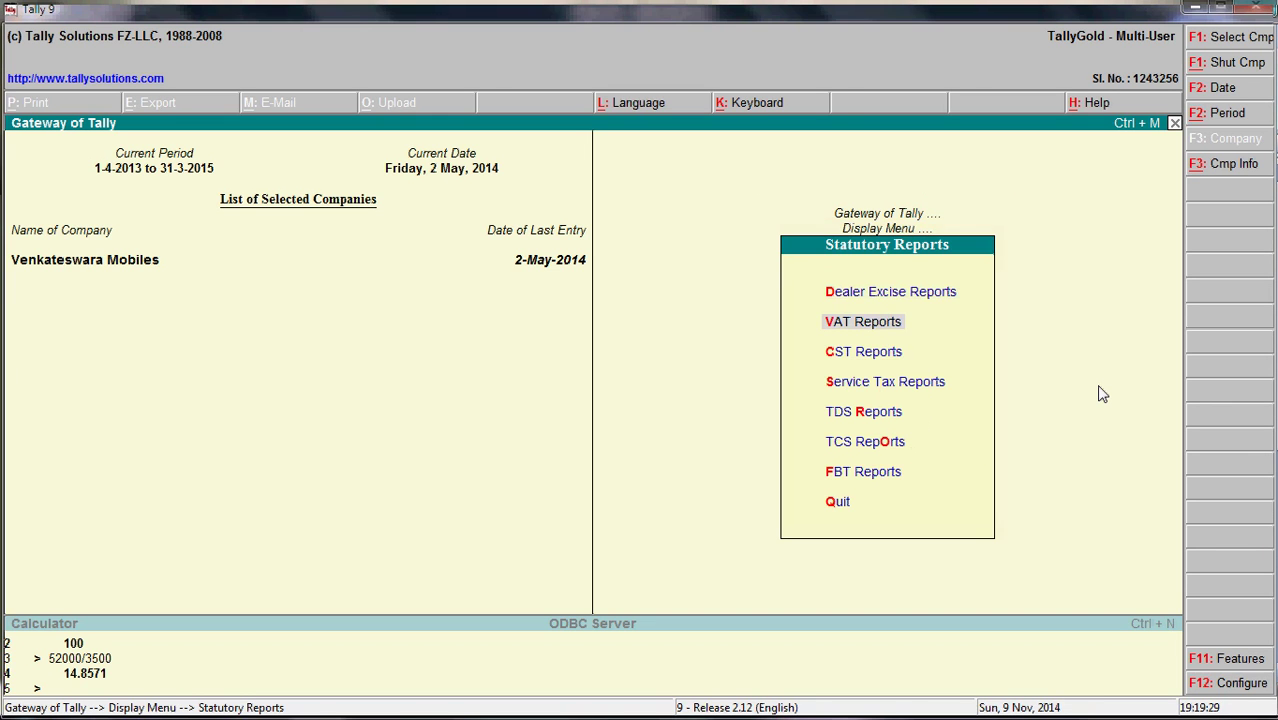
key("Return")
key("Return")
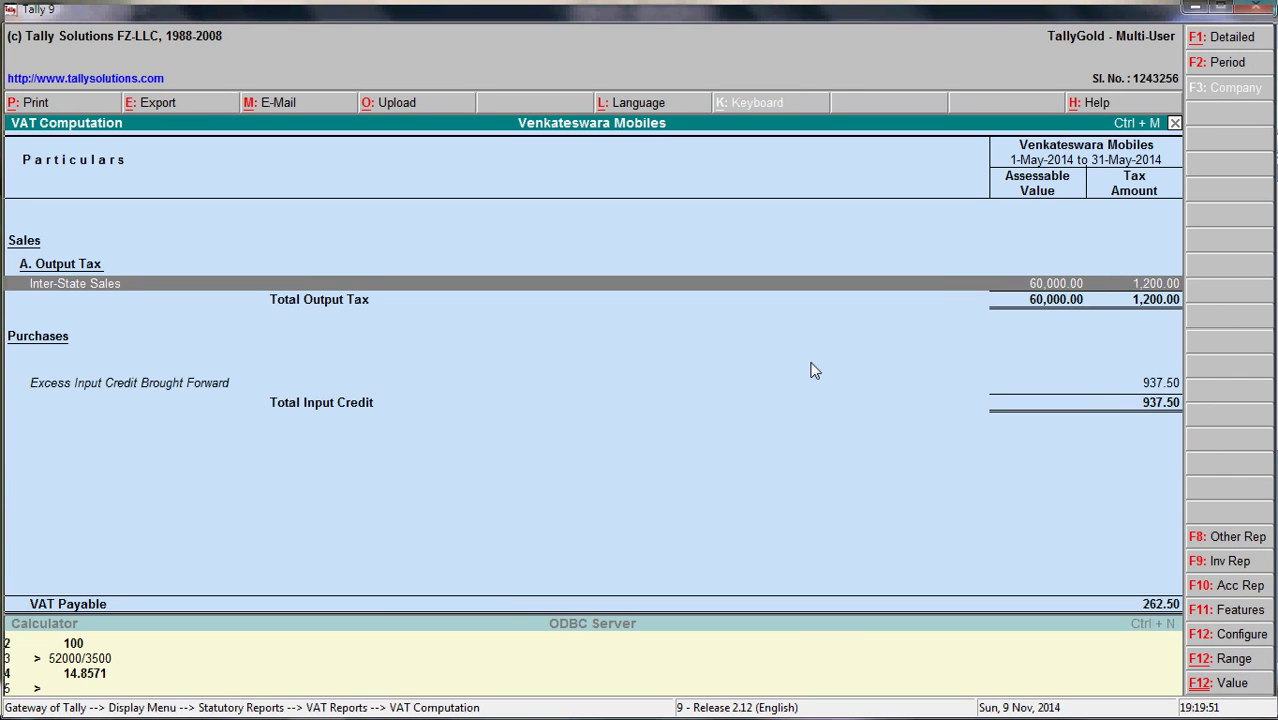
key("Escape")
key("Escape")
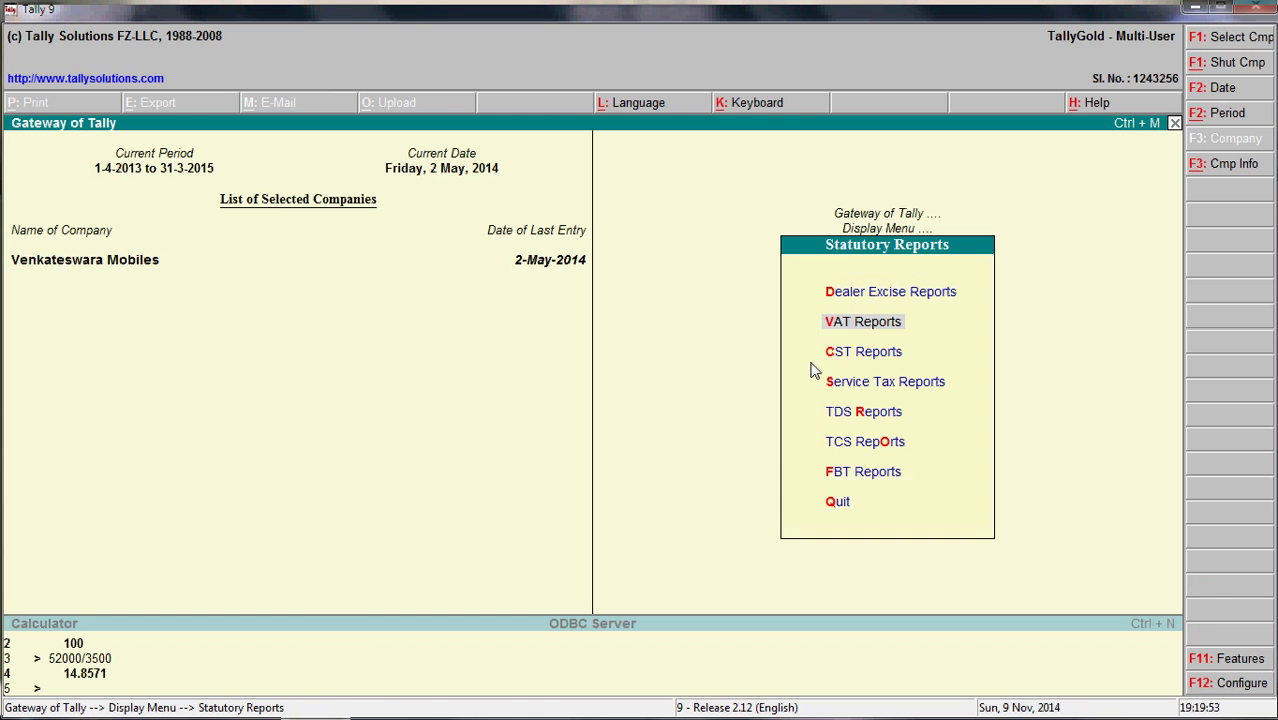
key("Escape")
- Reread the 01.06.2014 petty-cash advance and 02.07.2014 expense-bill rows in the Excel notes
key("alt+Tab")
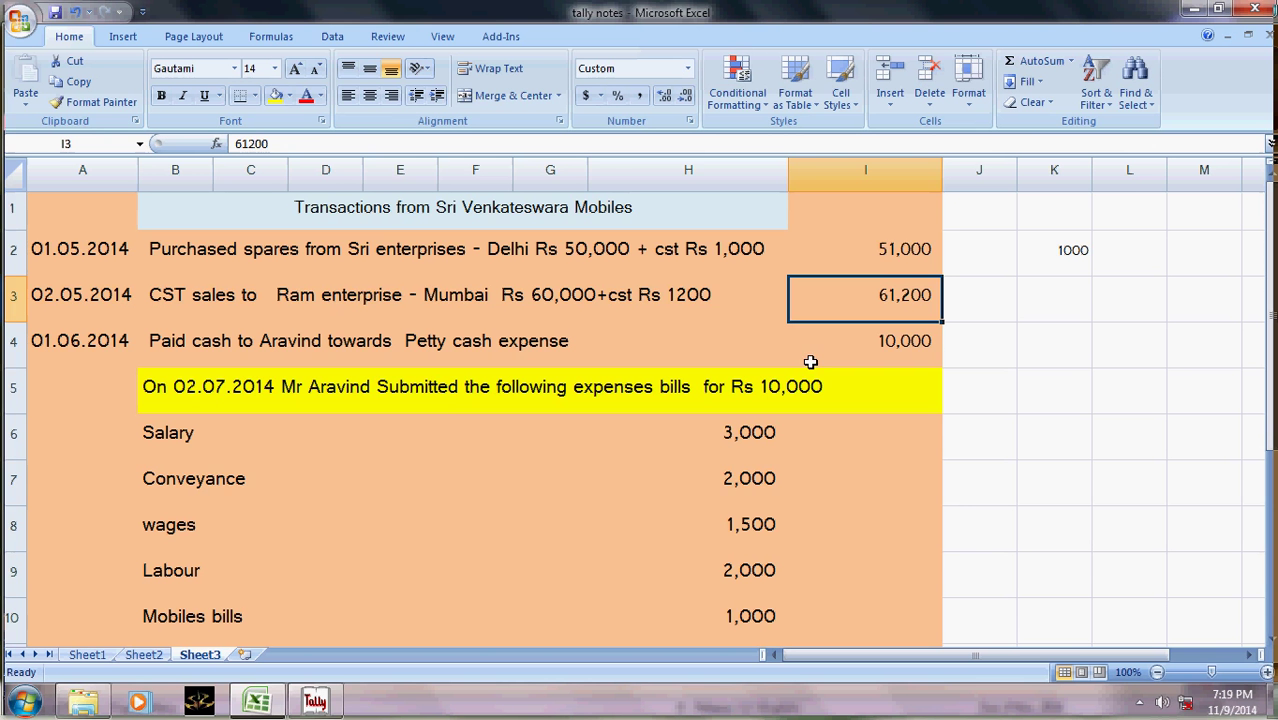
left_click(477, 499)
left_click(446, 400)
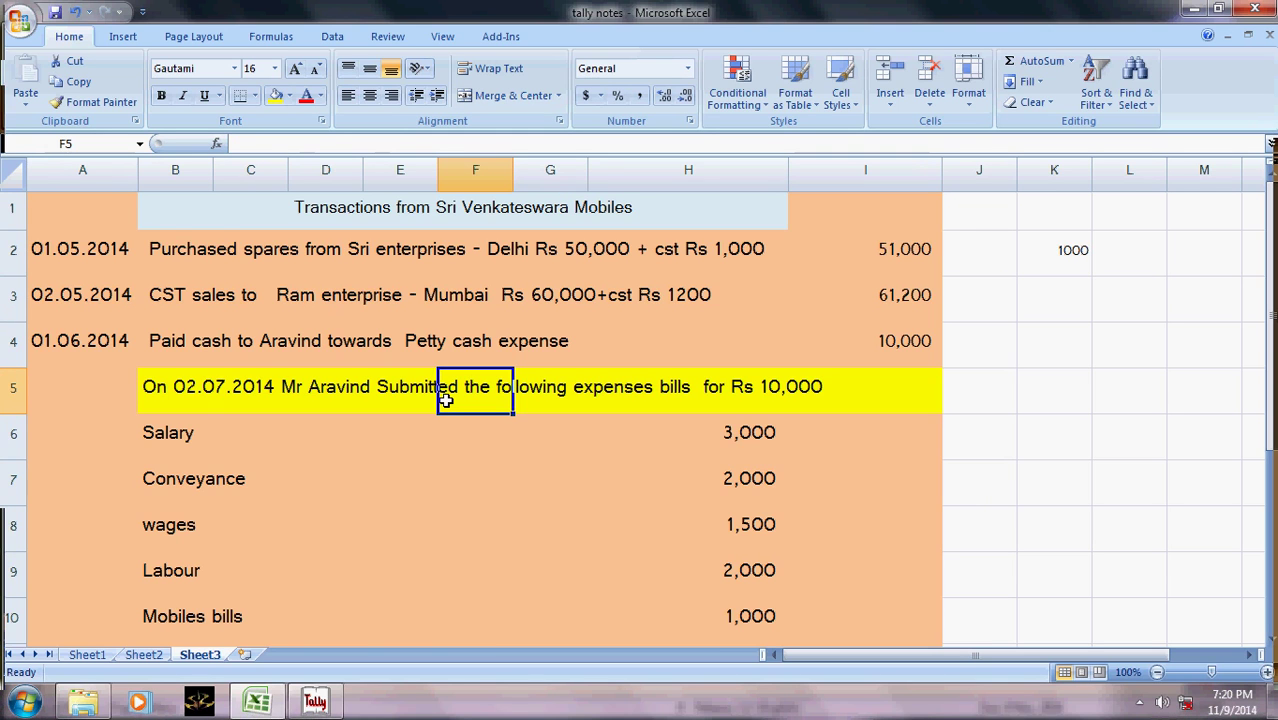
key("Left")
key("Left")
key("Left")
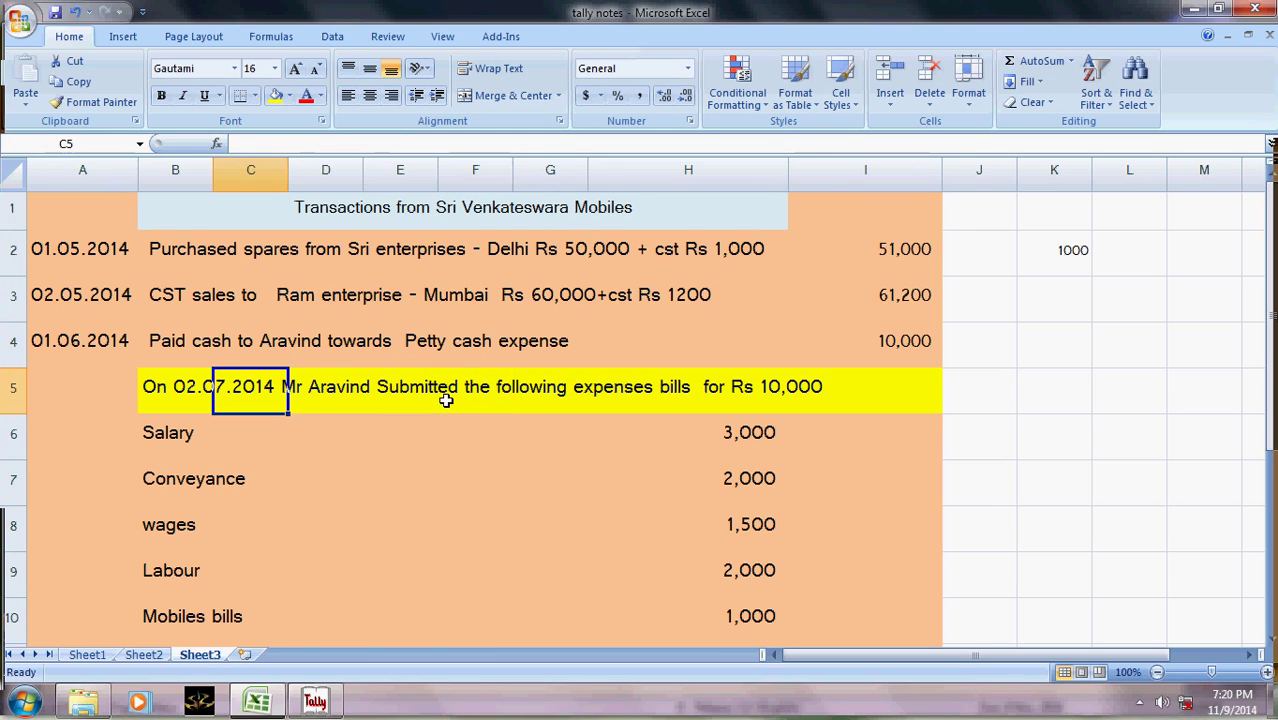
key("Left")
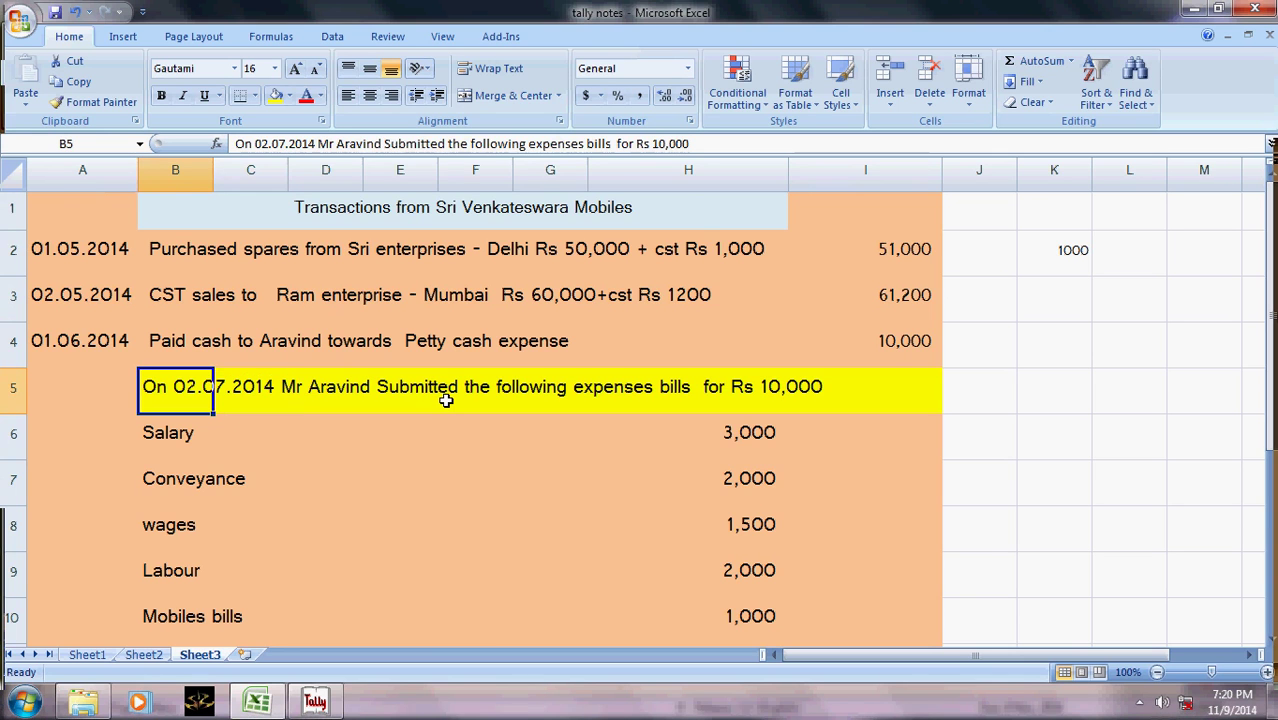
key("Up")
key("Left")
key("Right")
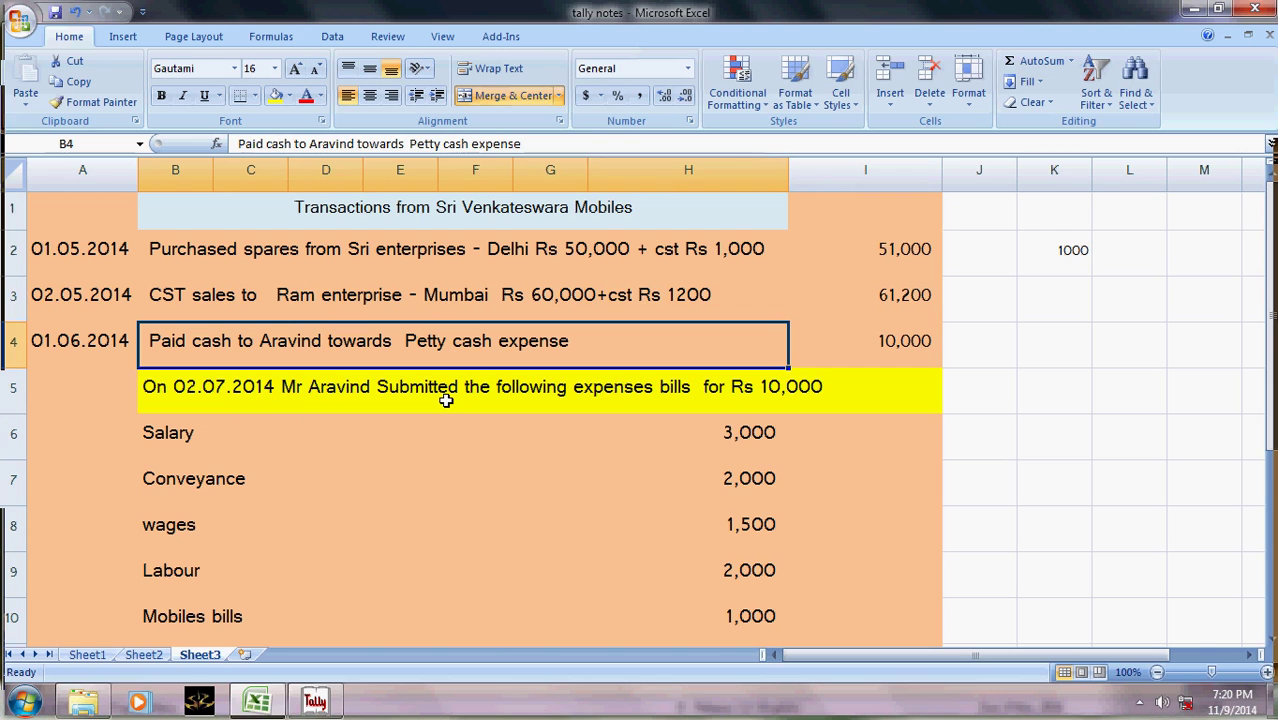
key("alt+Tab")
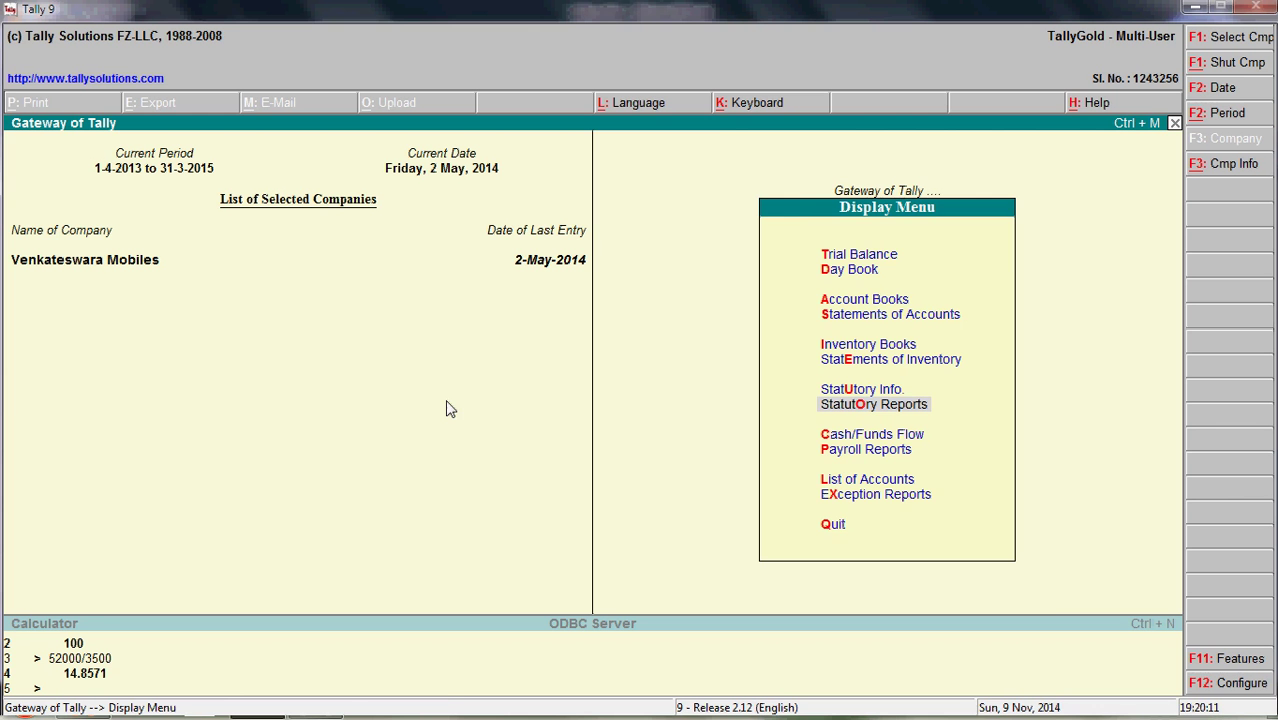
left_click(840, 526)
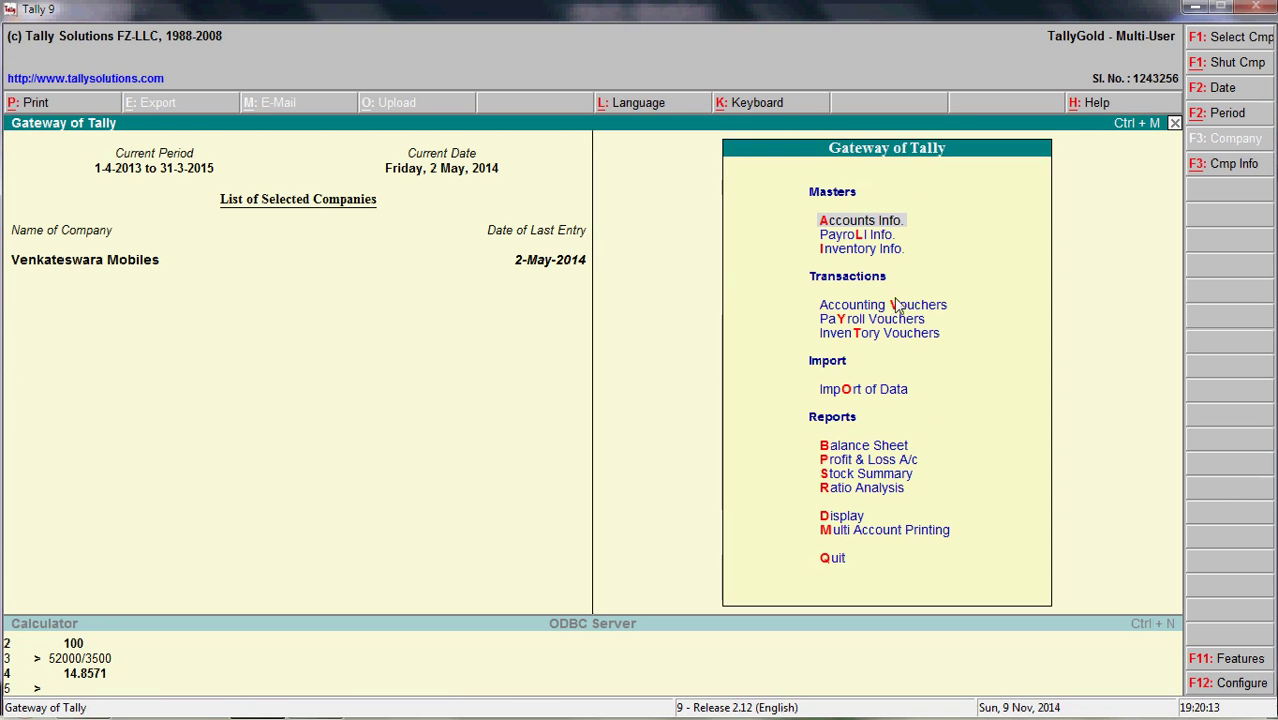
key("Down")
key("Down")
key("Down")
key("Return")
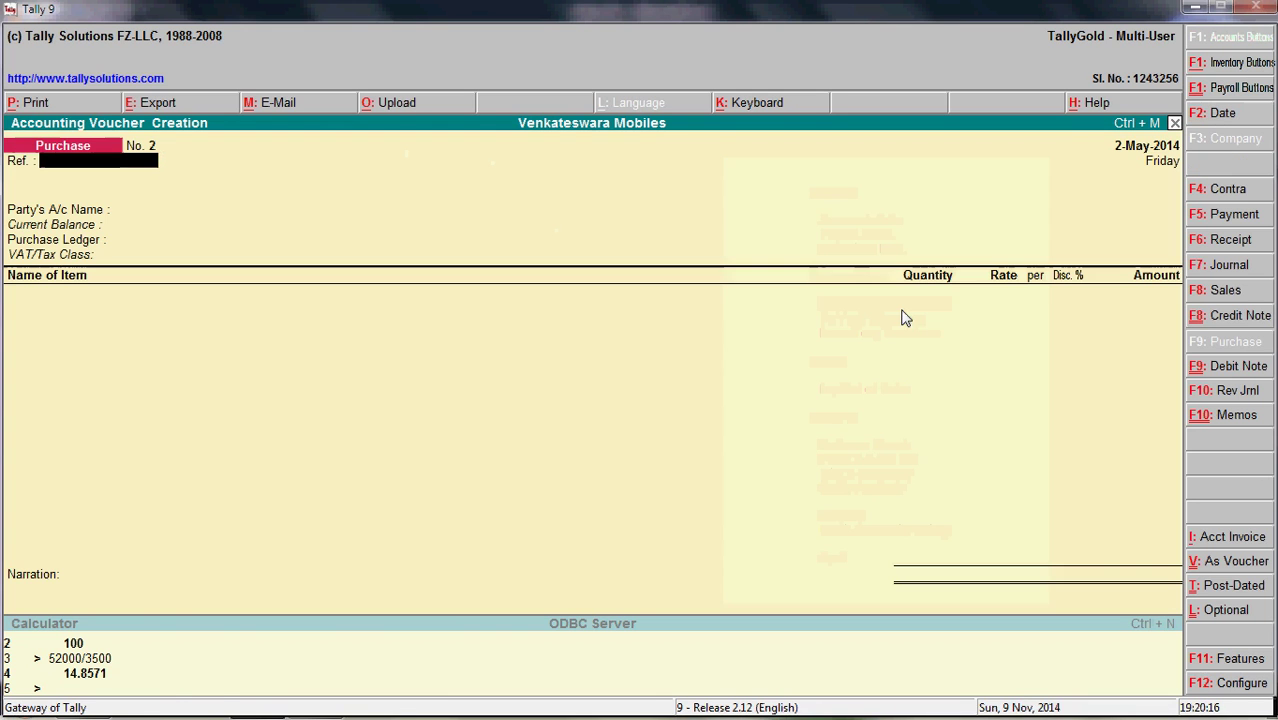
left_click(1230, 214)
left_click(1207, 118)
type("1")
key("Return")
type("c")
key("Return")
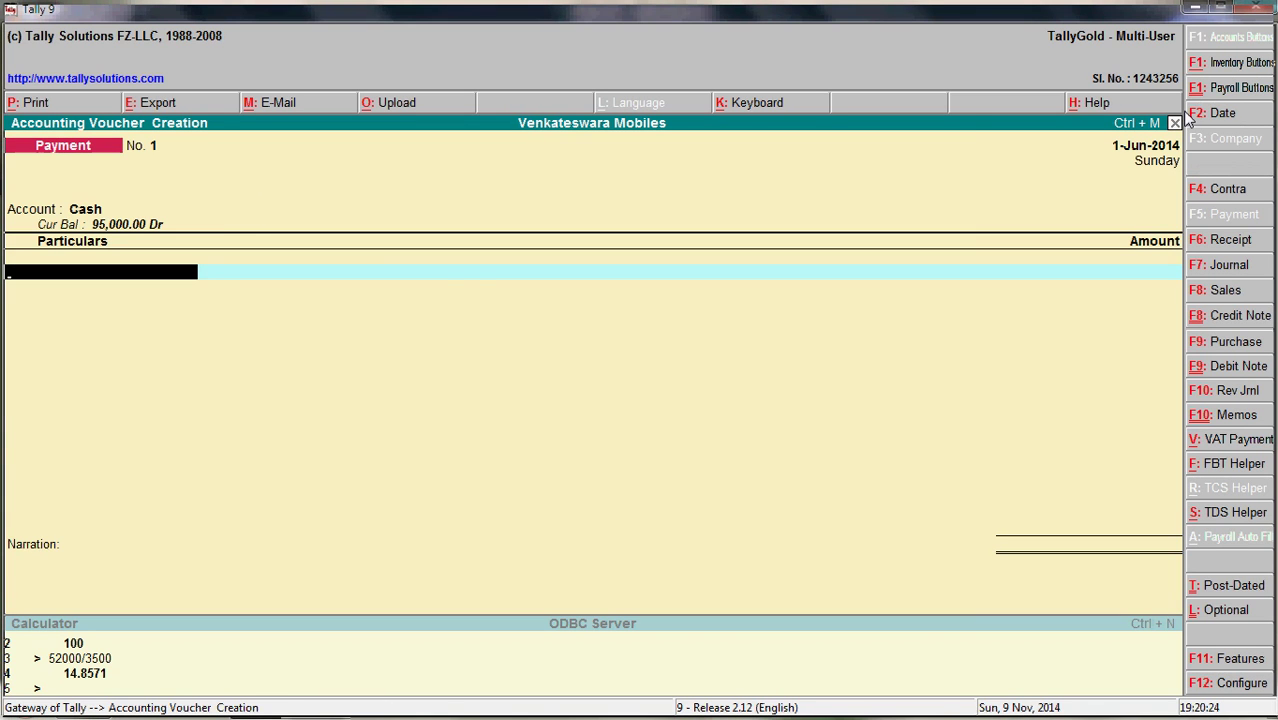
key("alt+Tab")
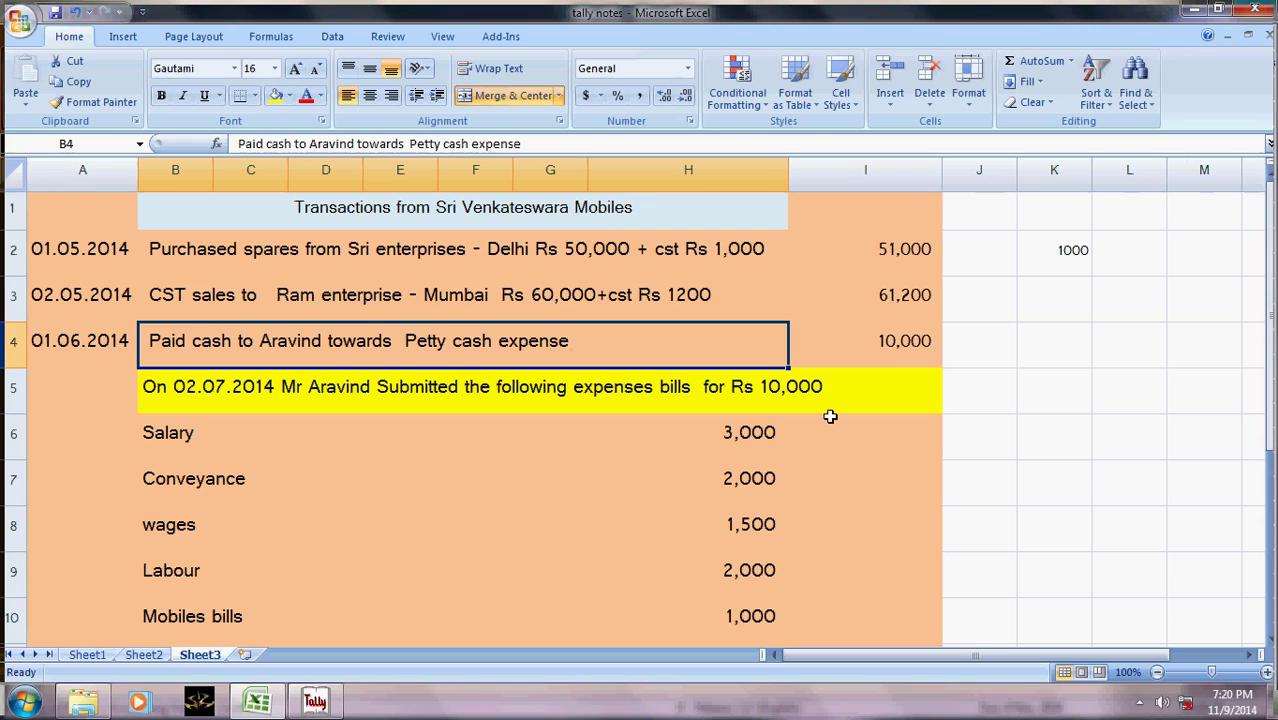
left_click(914, 347)
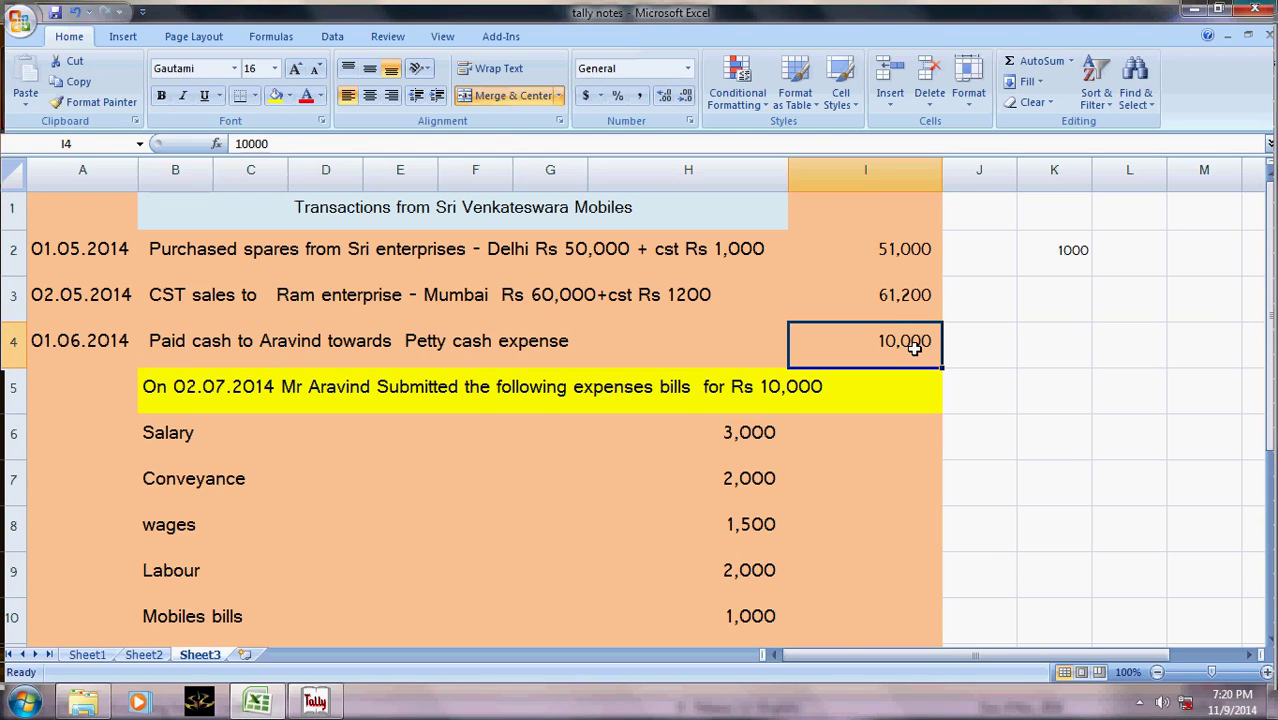
key("alt+Tab")
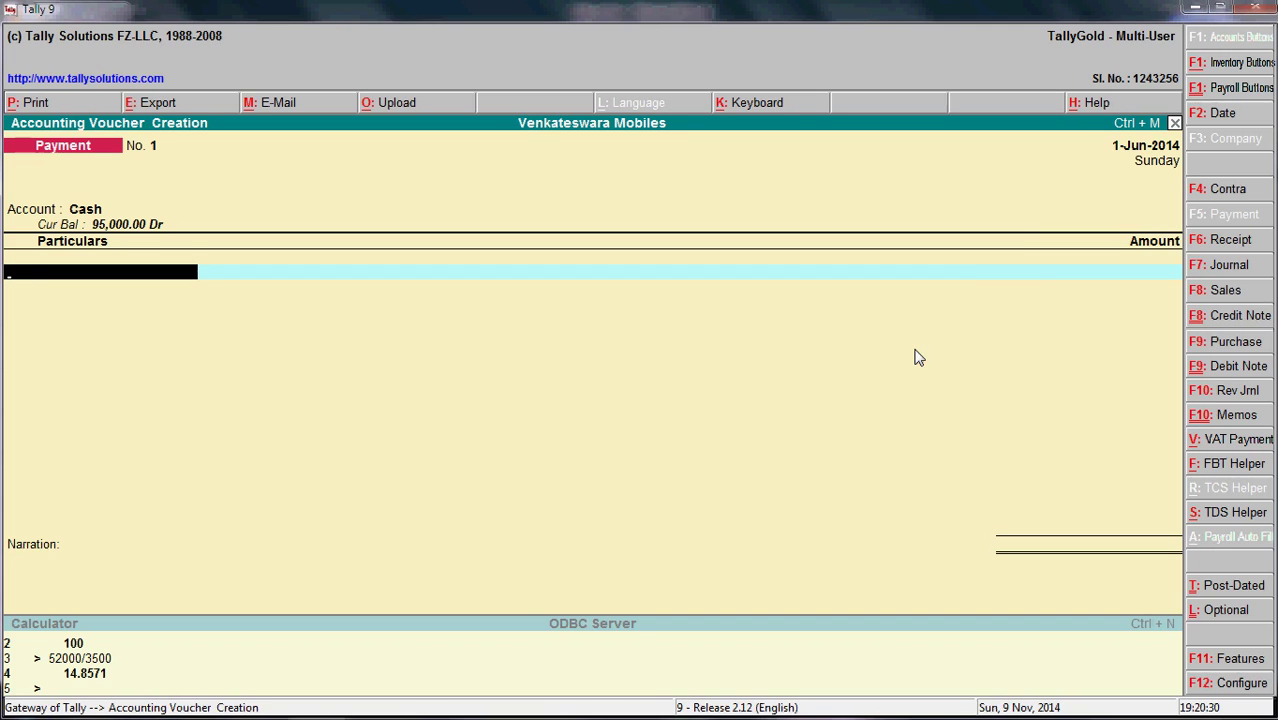
type("Ra")
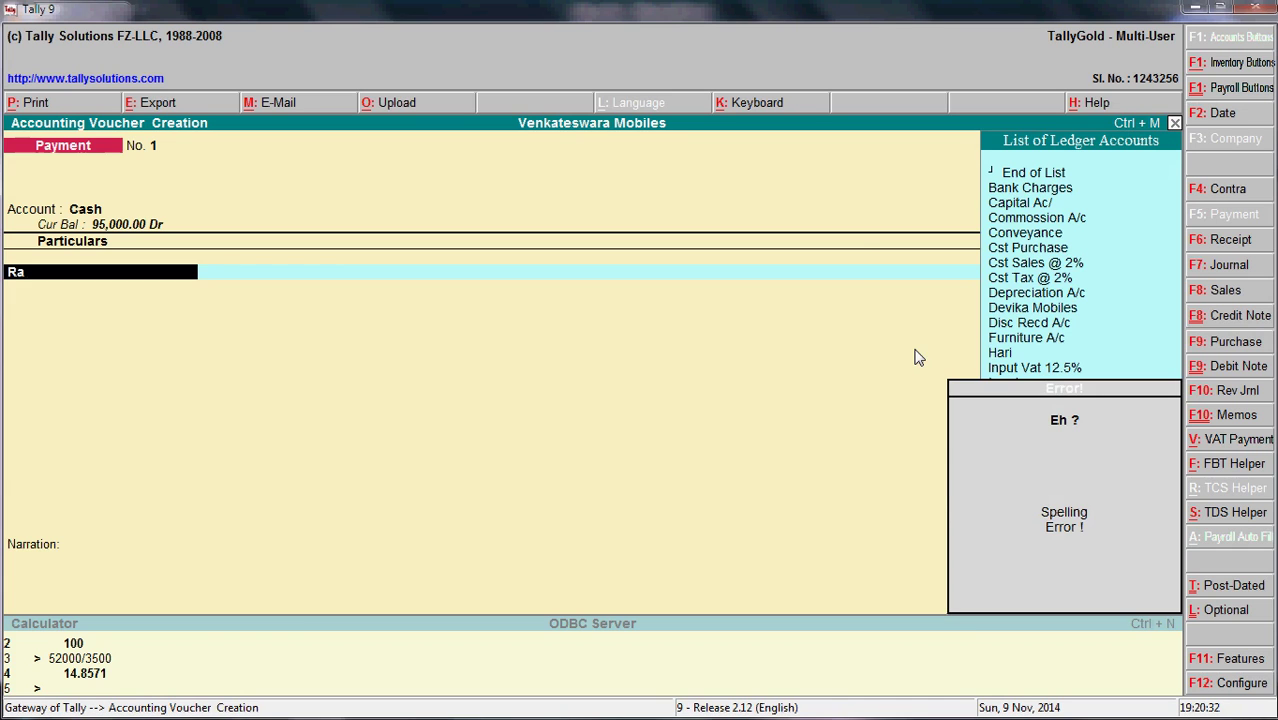
key("BackSpace")
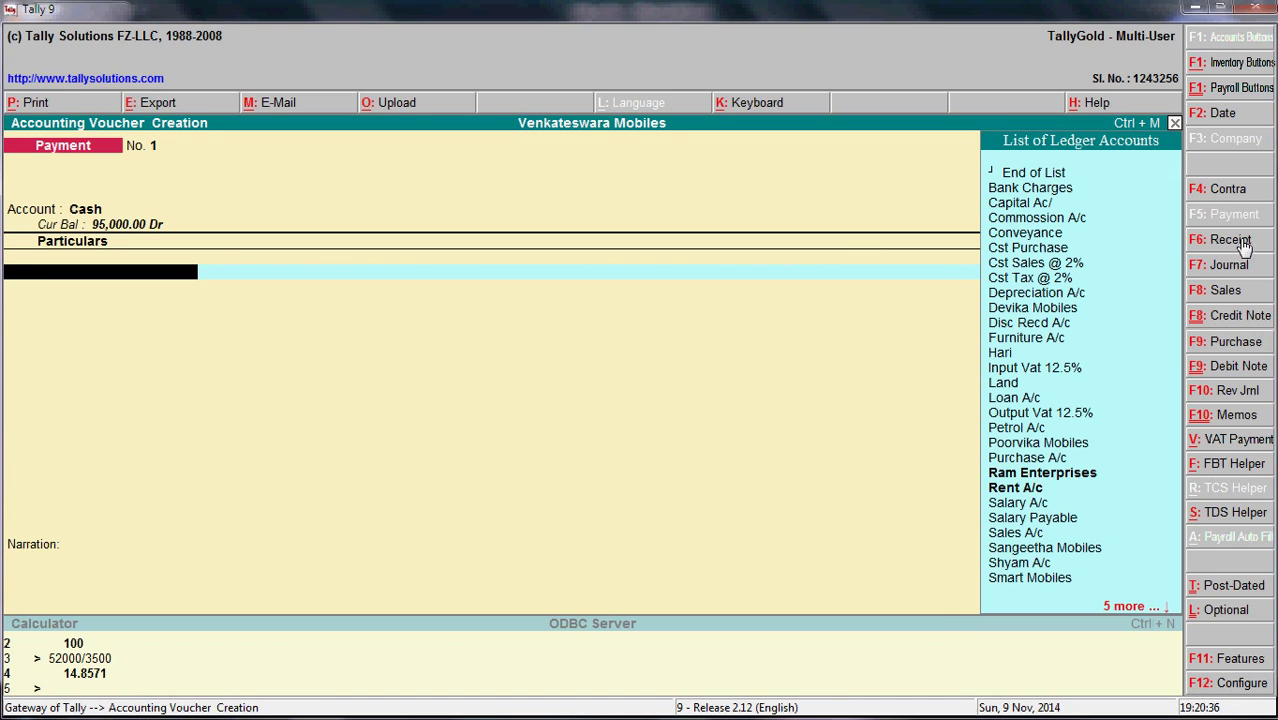
- Create a ledger named for the petty-cash recipient under Loans (Liability) from the voucher line
key("alt+c")
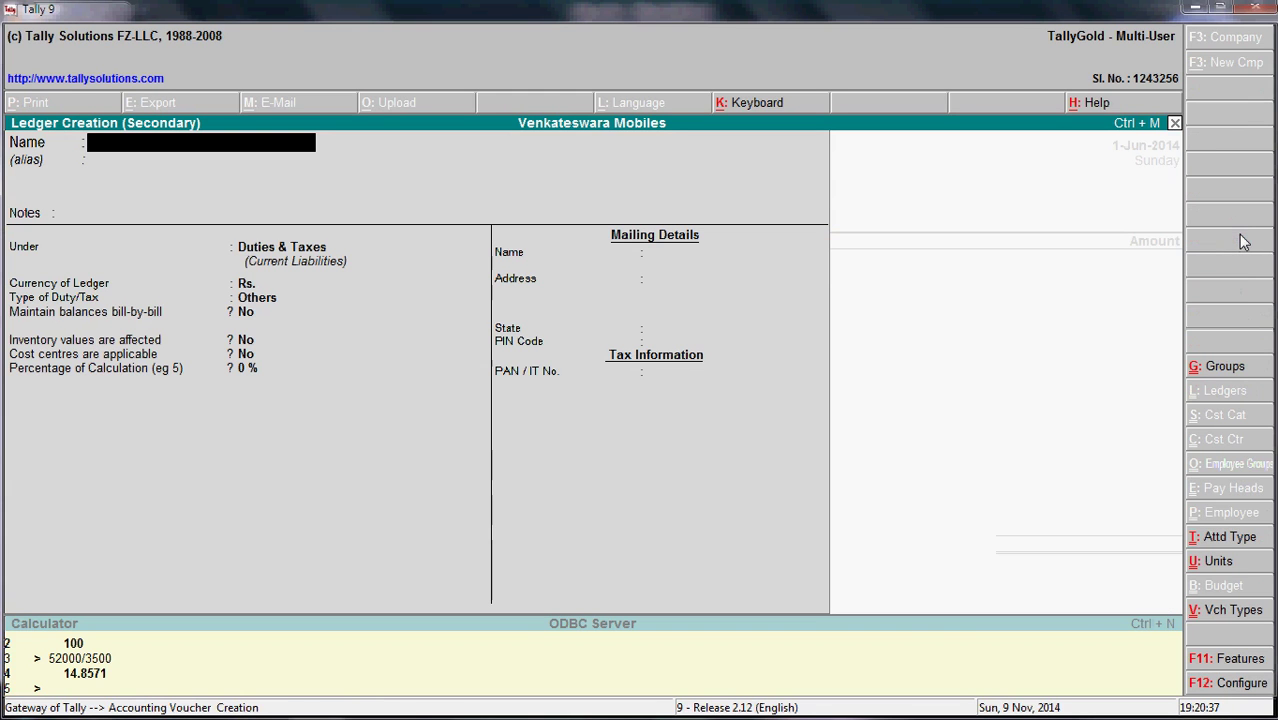
type("Aravind")
key("Return")
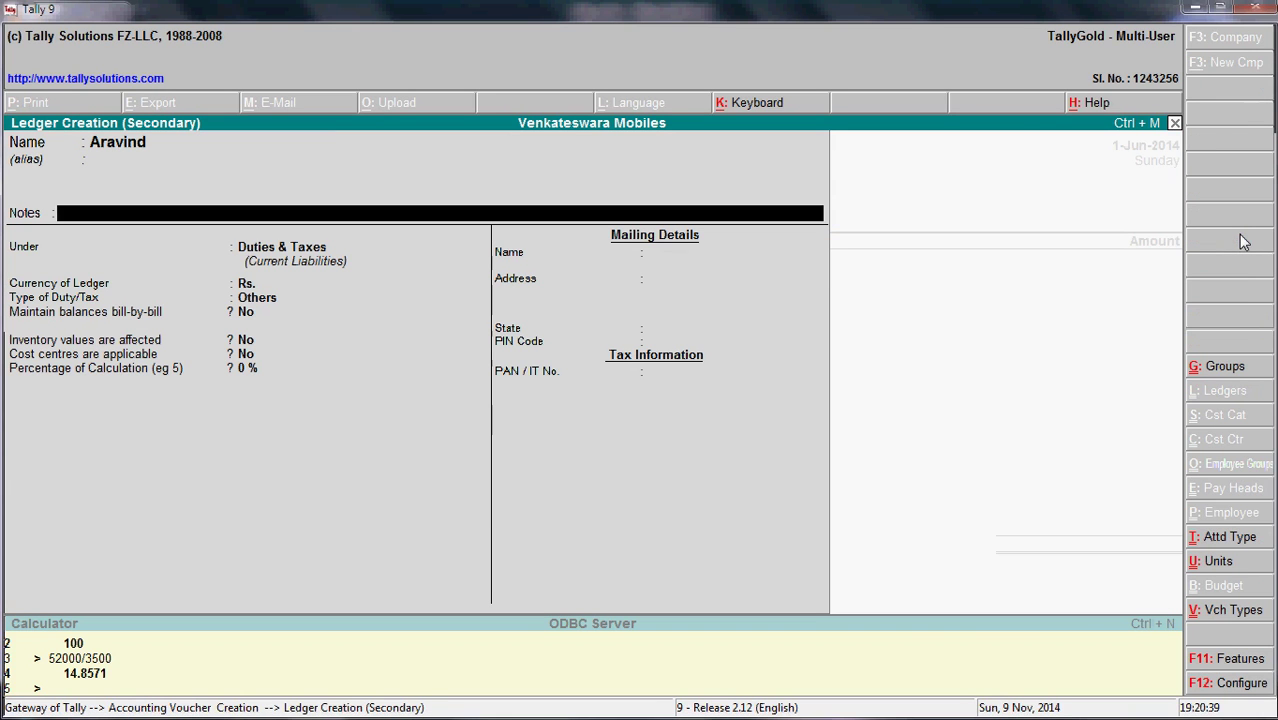
key("Return")
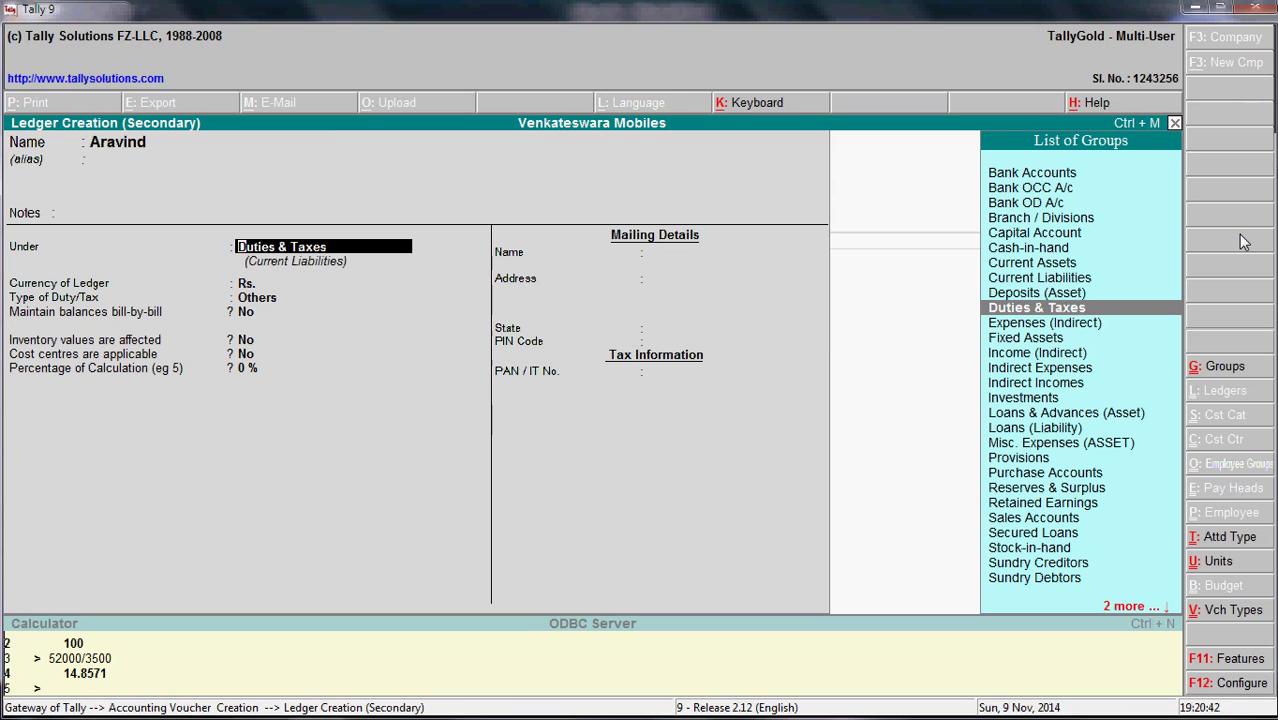
type(".")
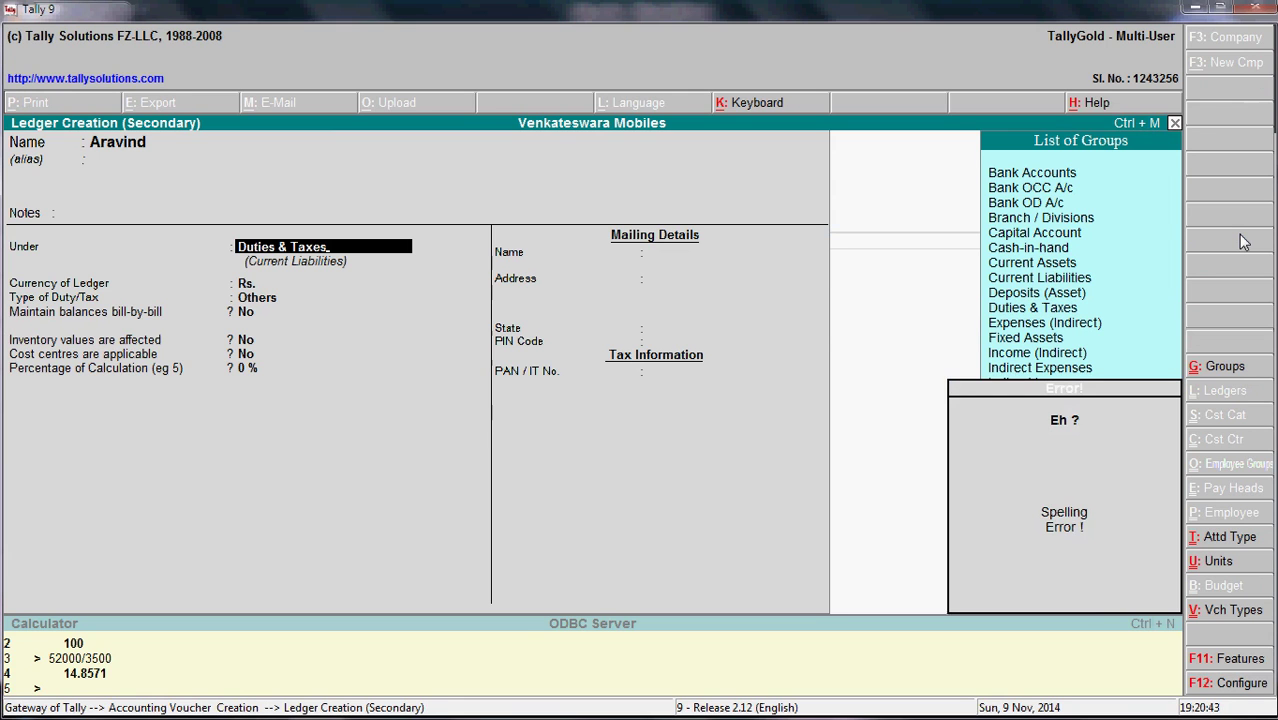
key("BackSpace")
key("BackSpace")
key("BackSpace")
key("BackSpace")
key("BackSpace")
key("BackSpace")
key("BackSpace")
key("BackSpace")
key("BackSpace")
key("BackSpace")
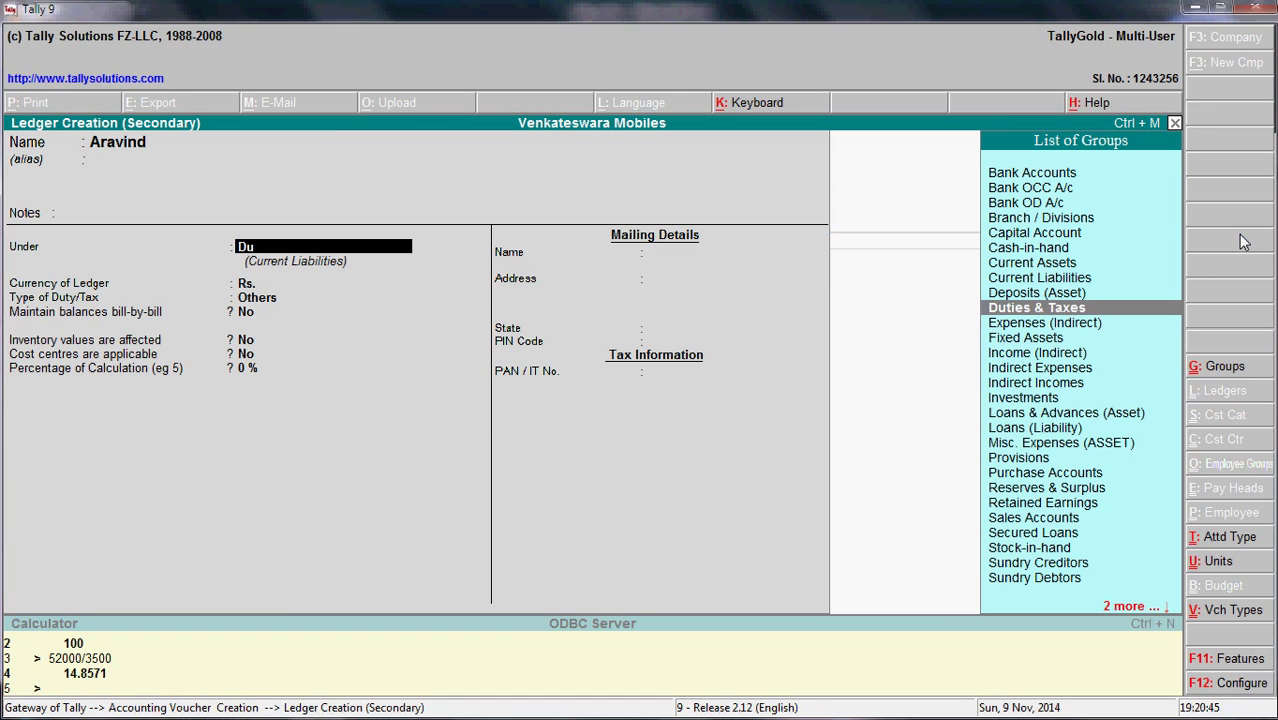
key("BackSpace")
key("BackSpace")
type("Loa")
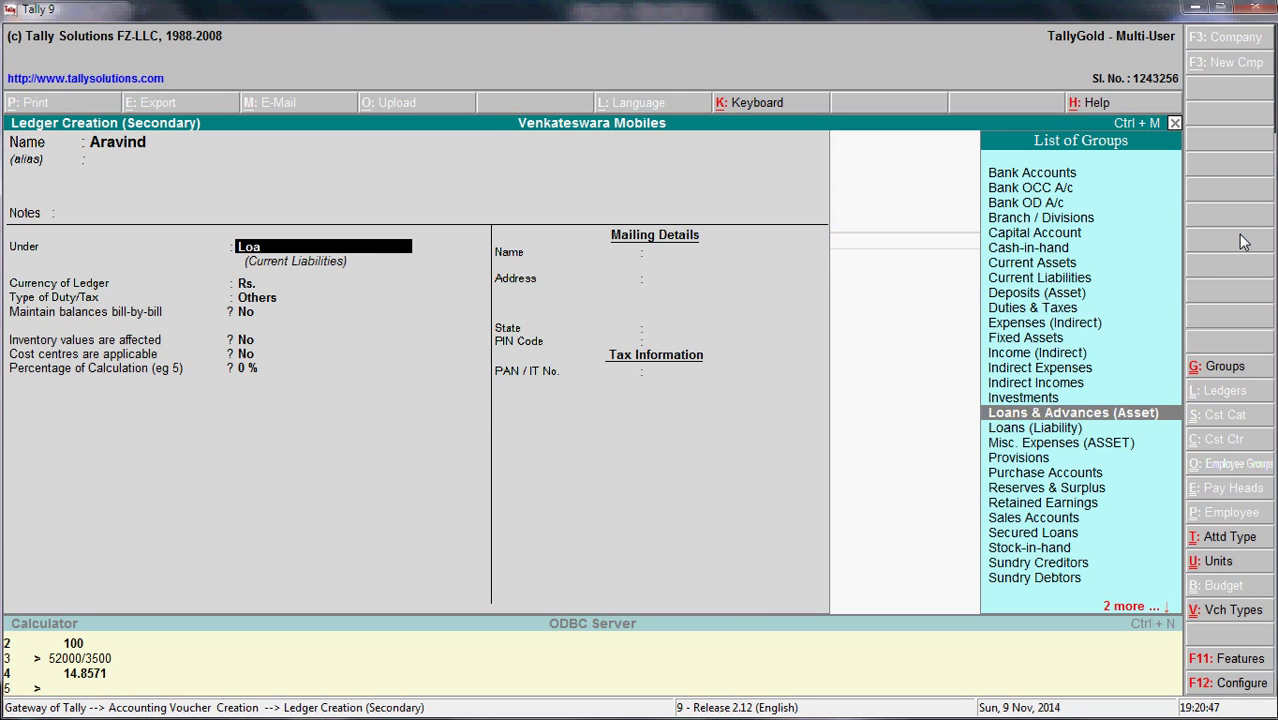
key("Down")
key("Return")
key("Return")
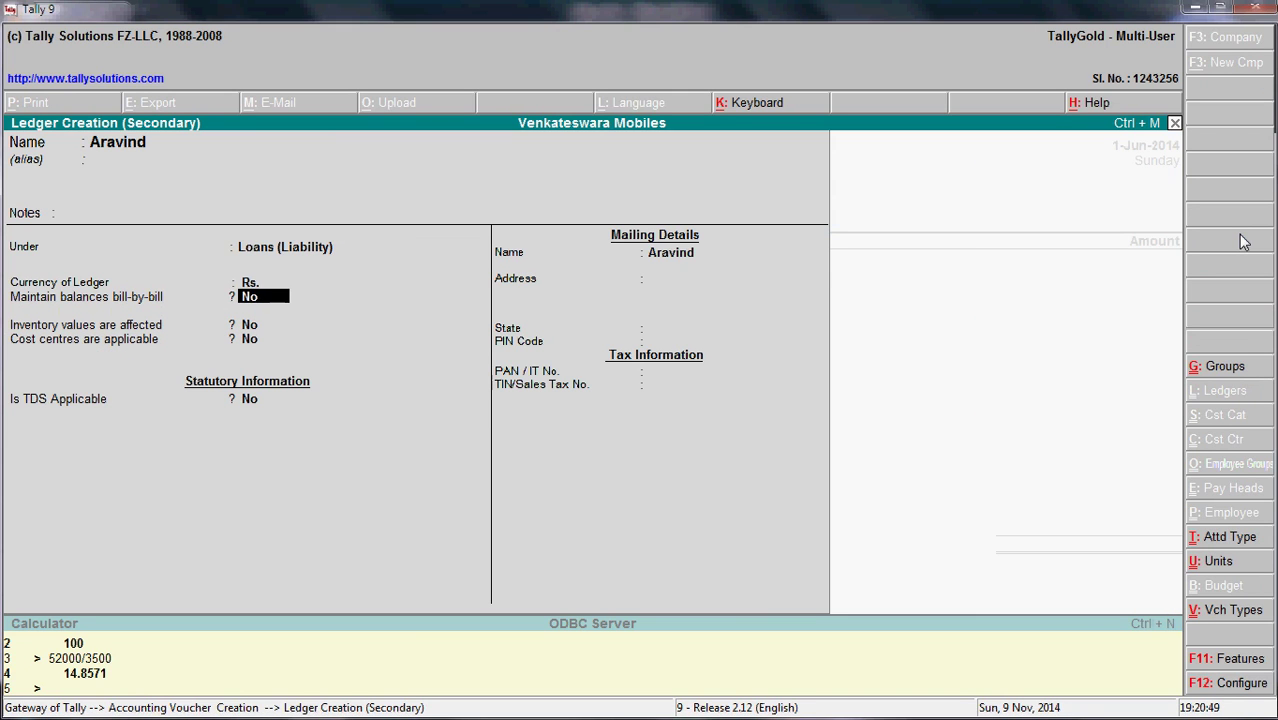
key("Return")
key("Return")
key("Return")
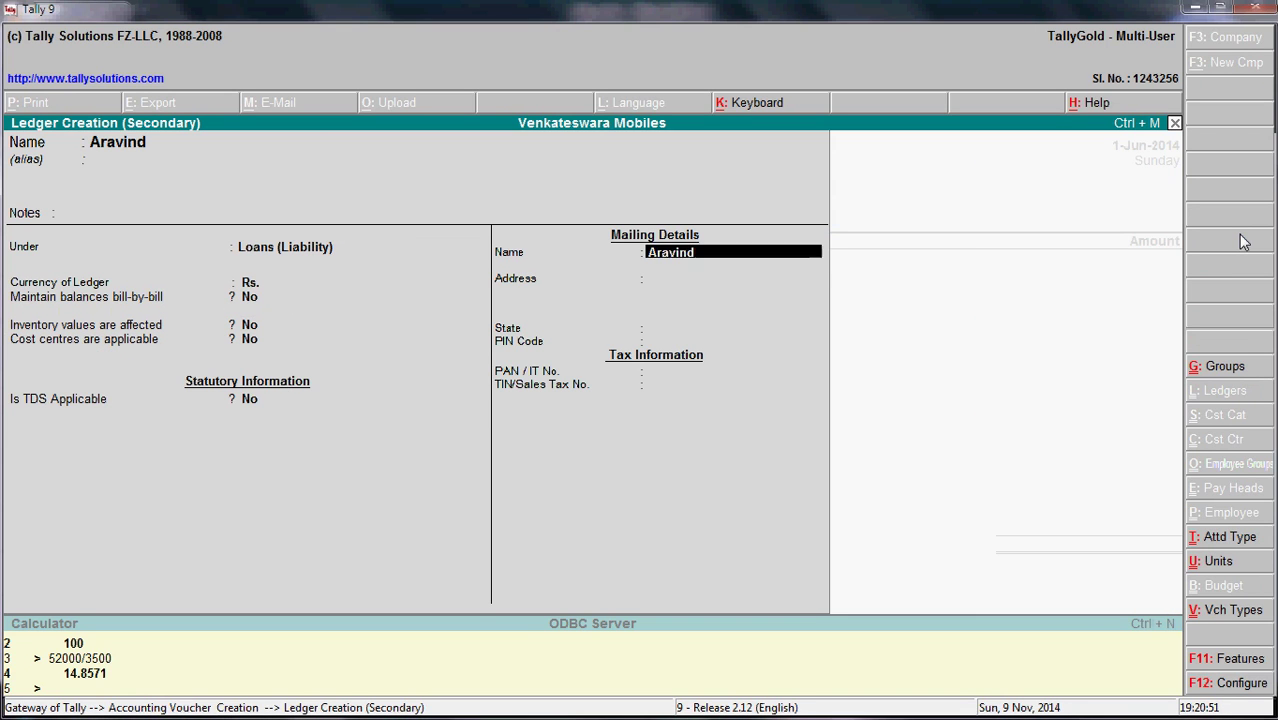
key("Return")
key("Return")
key("Return")
key("Return")
key("Return")
key("Return")
key("Return")
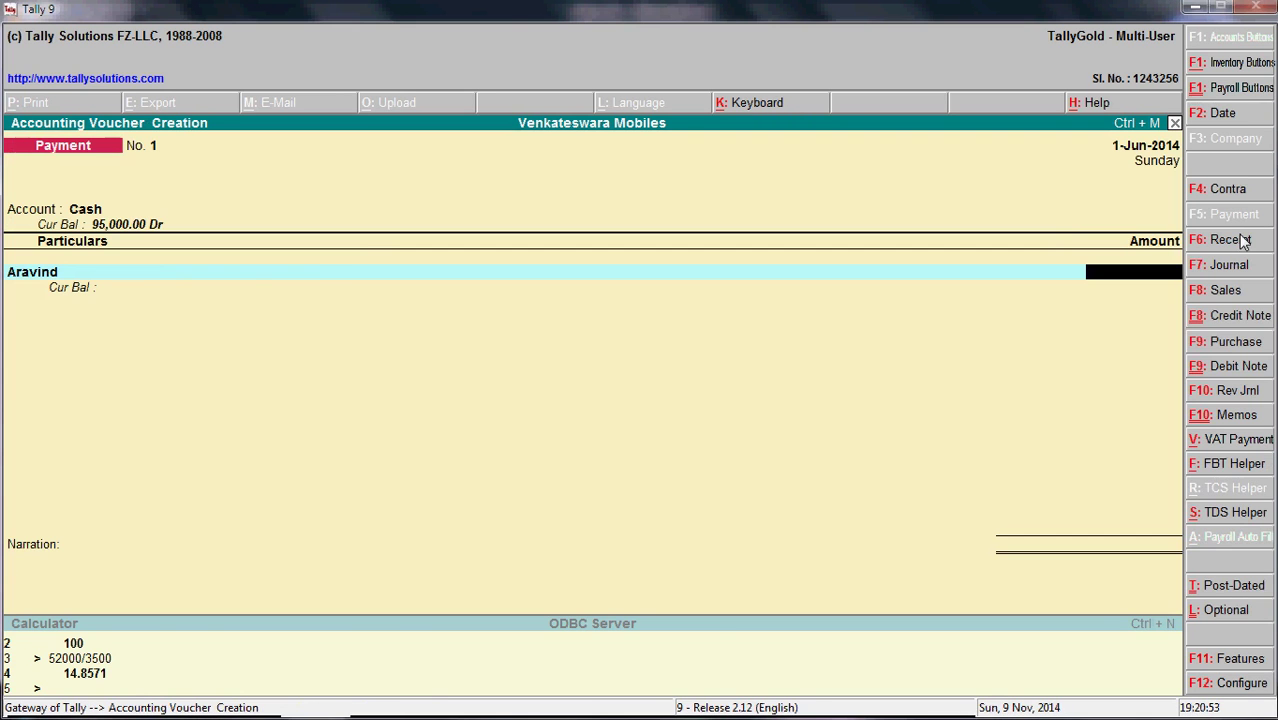
- Enter 10,000 as the amount paid to the recipient's ledger
key("alt+Tab")
key("alt+Tab")
type("10000")
key("Return")
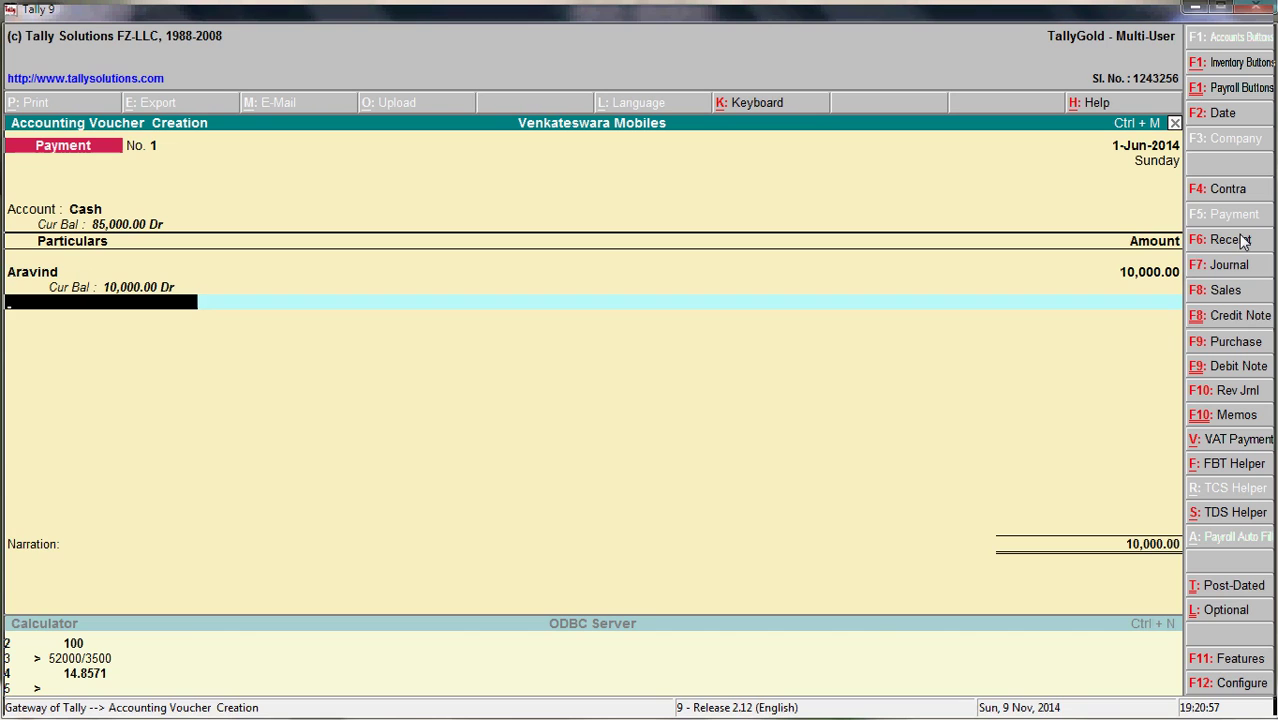
key("Return")
- Add the narration 'Being cash given to the recipient towards cash exp' and accept the voucher
type("VBei")
key("BackSpace")
key("BackSpace")
key("BackSpace")
key("BackSpace")
type("N\\")
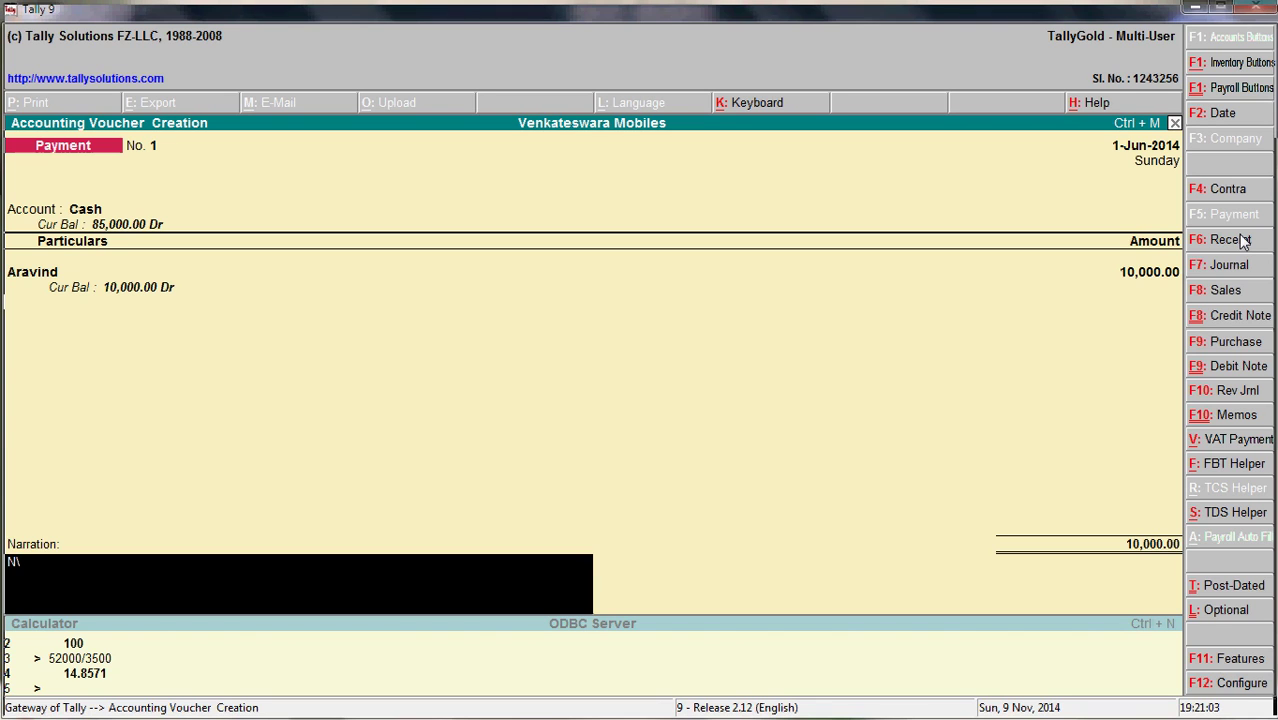
type("\\\\")
key("BackSpace")
key("BackSpace")
key("BackSpace")
type("Being")
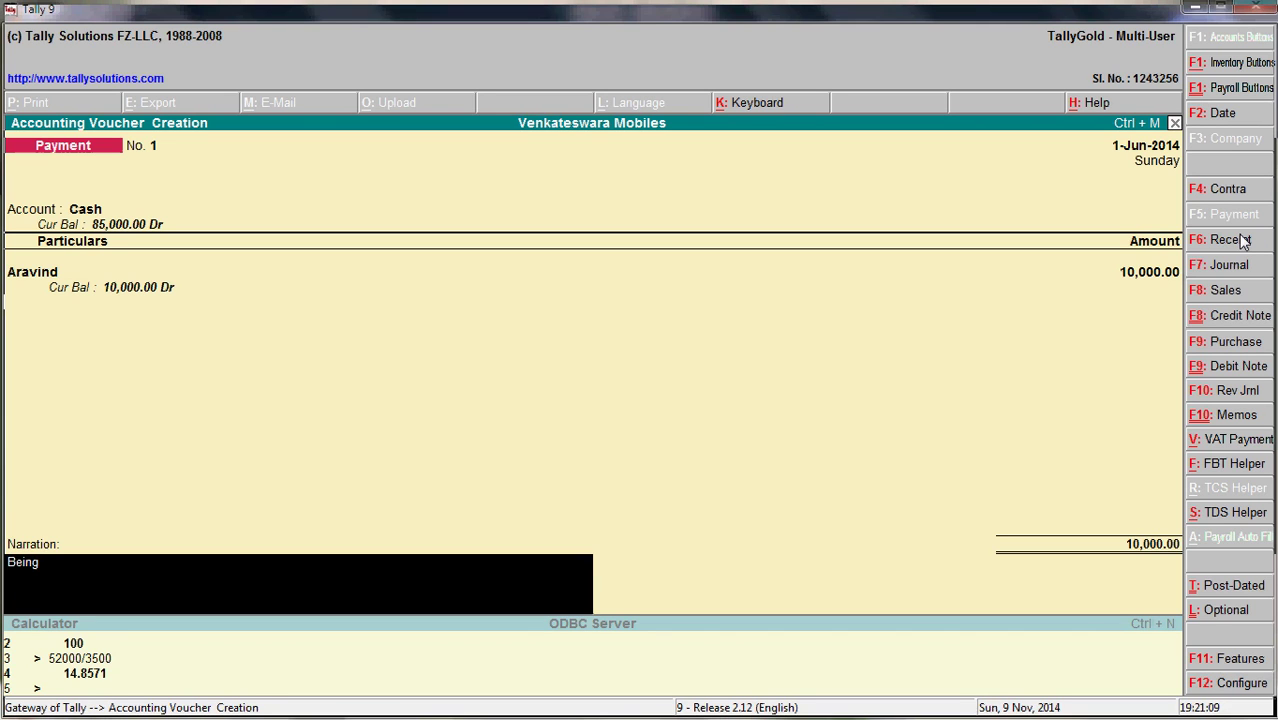
type(" cash given to Ara")
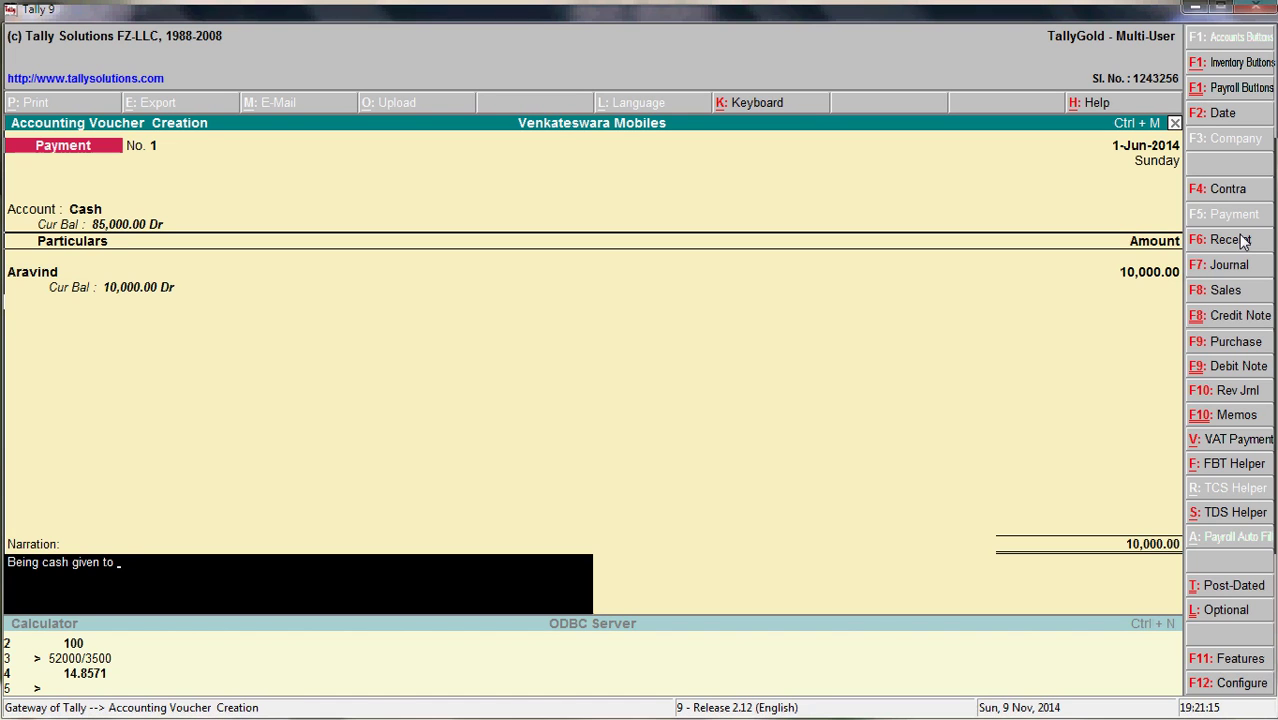
type("vinf")
type("d toa")
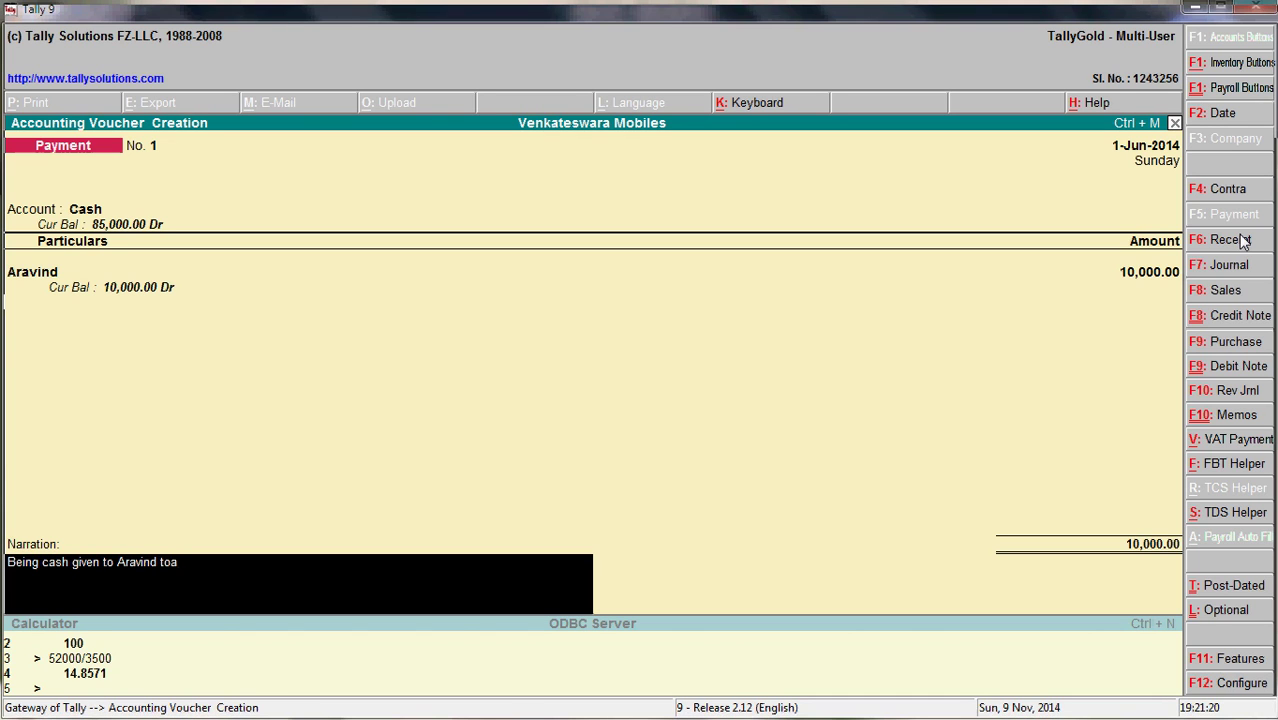
key("BackSpace")
type("wards")
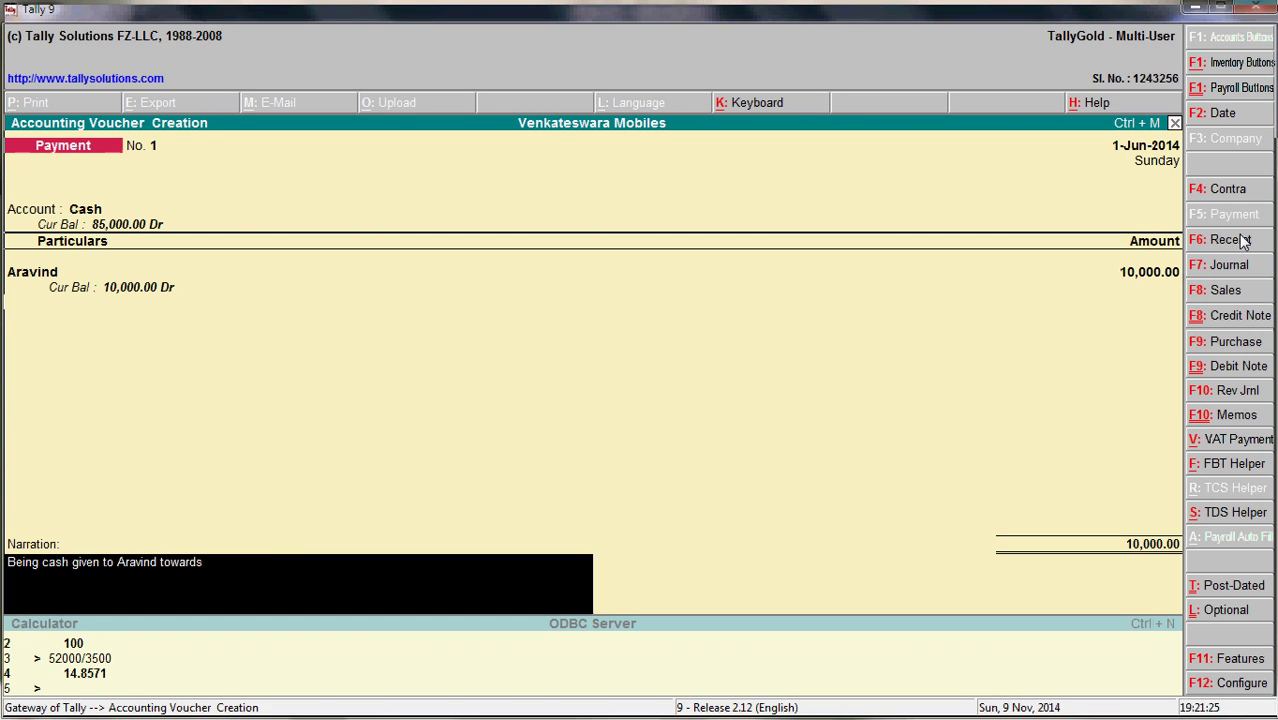
type(" cash exp.")
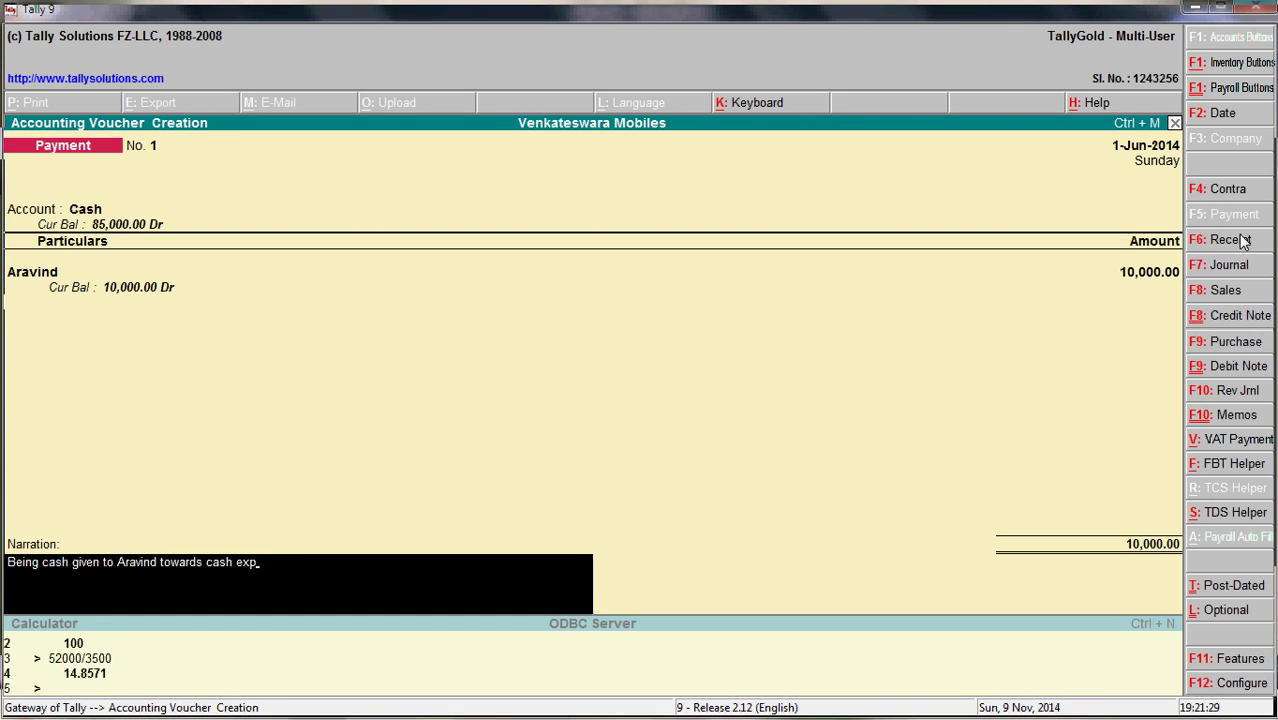
key("Return")
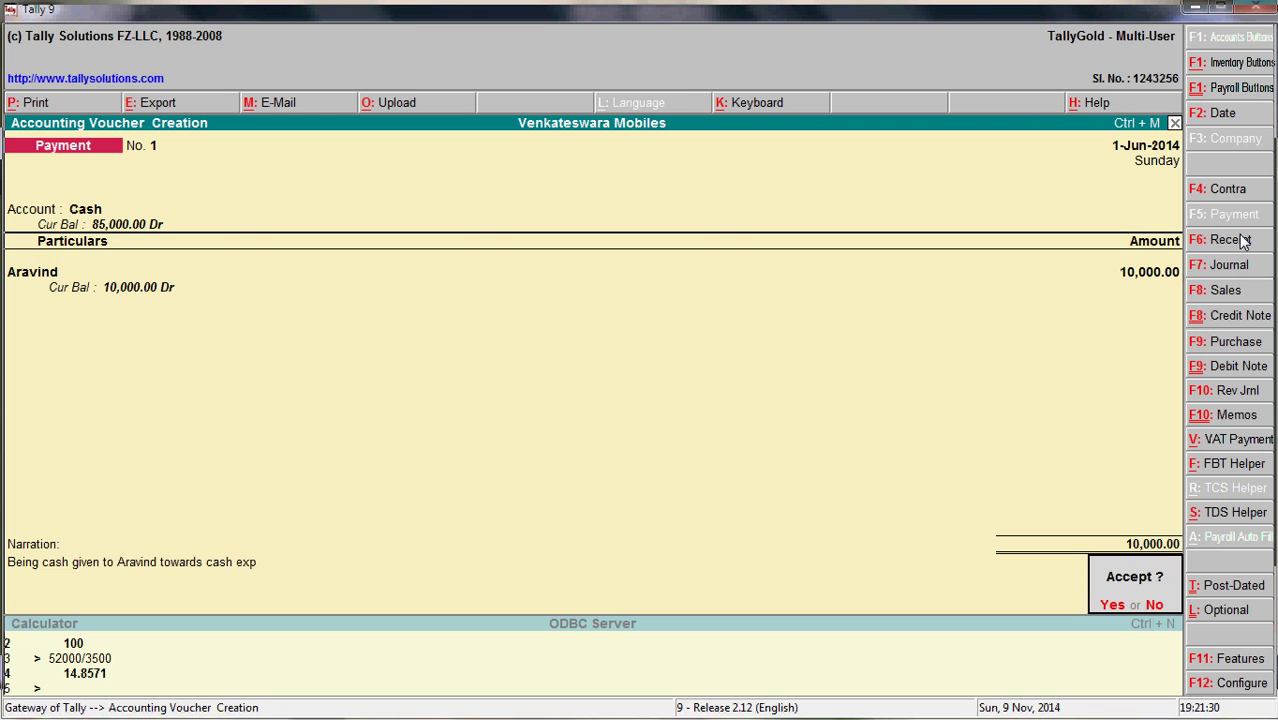
key("y")
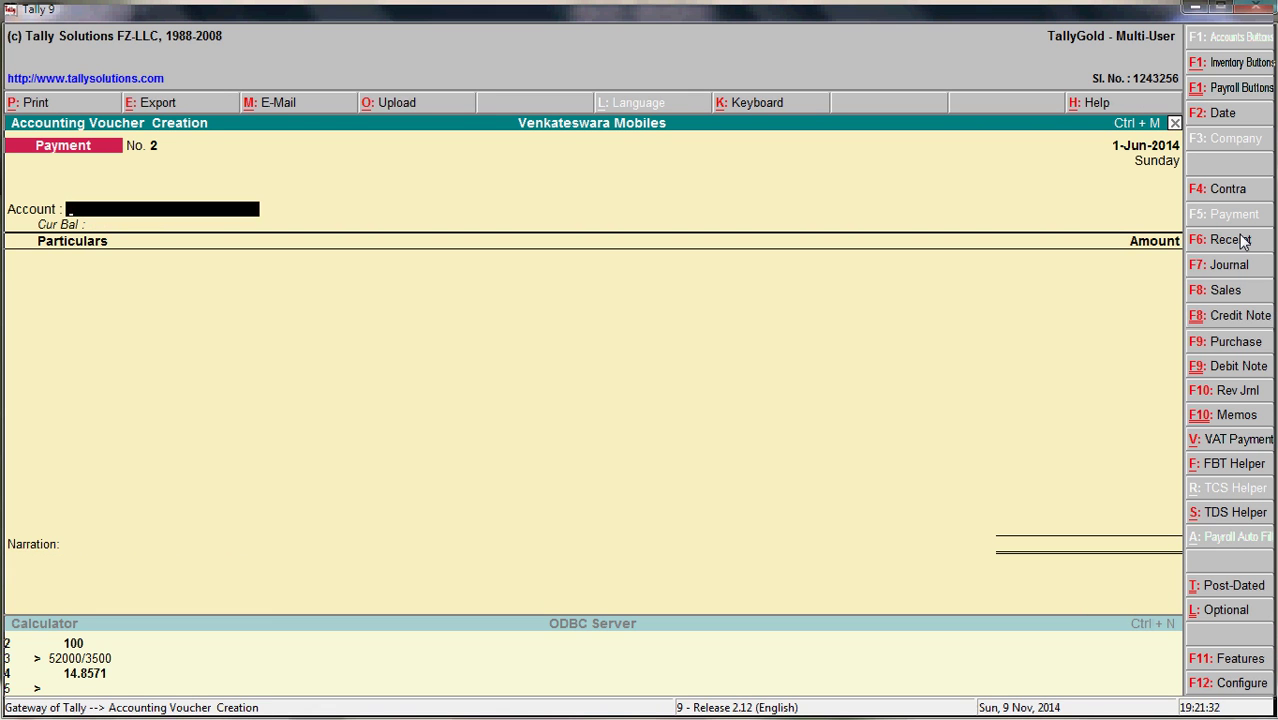
key("alt+Tab")
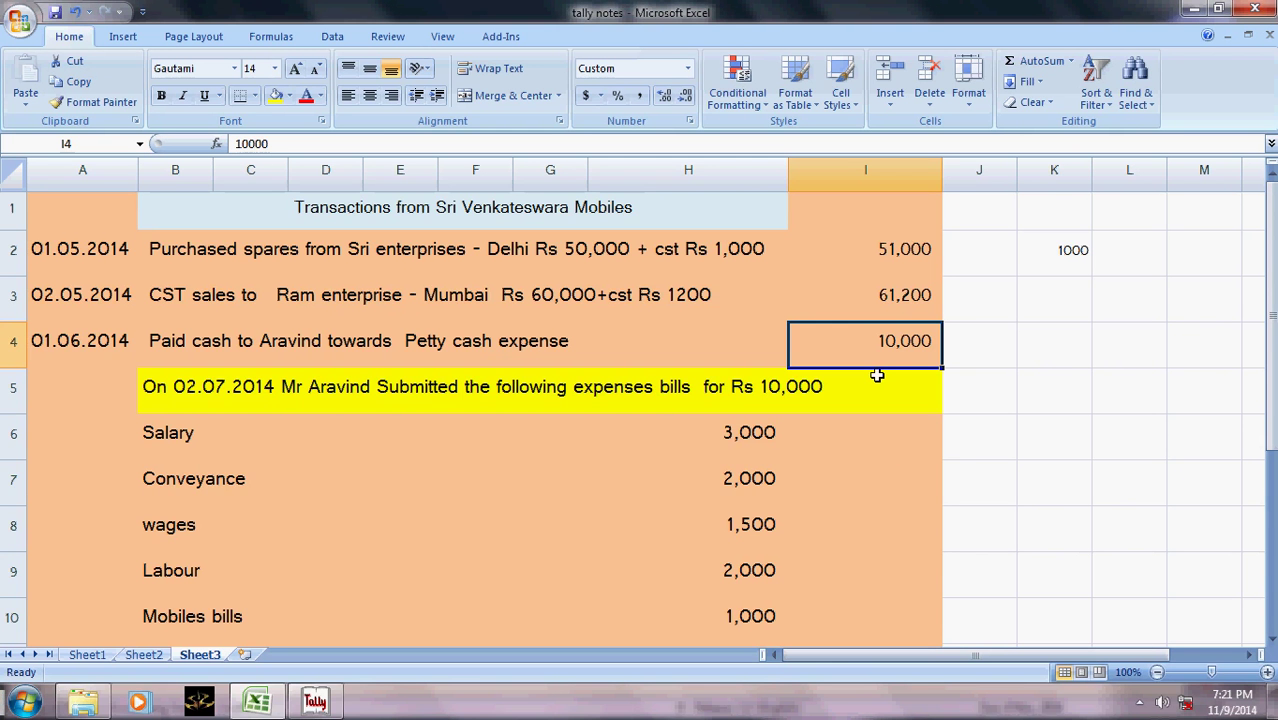
scroll(876, 374, "down", 2)
scroll(876, 374, "up", 2)
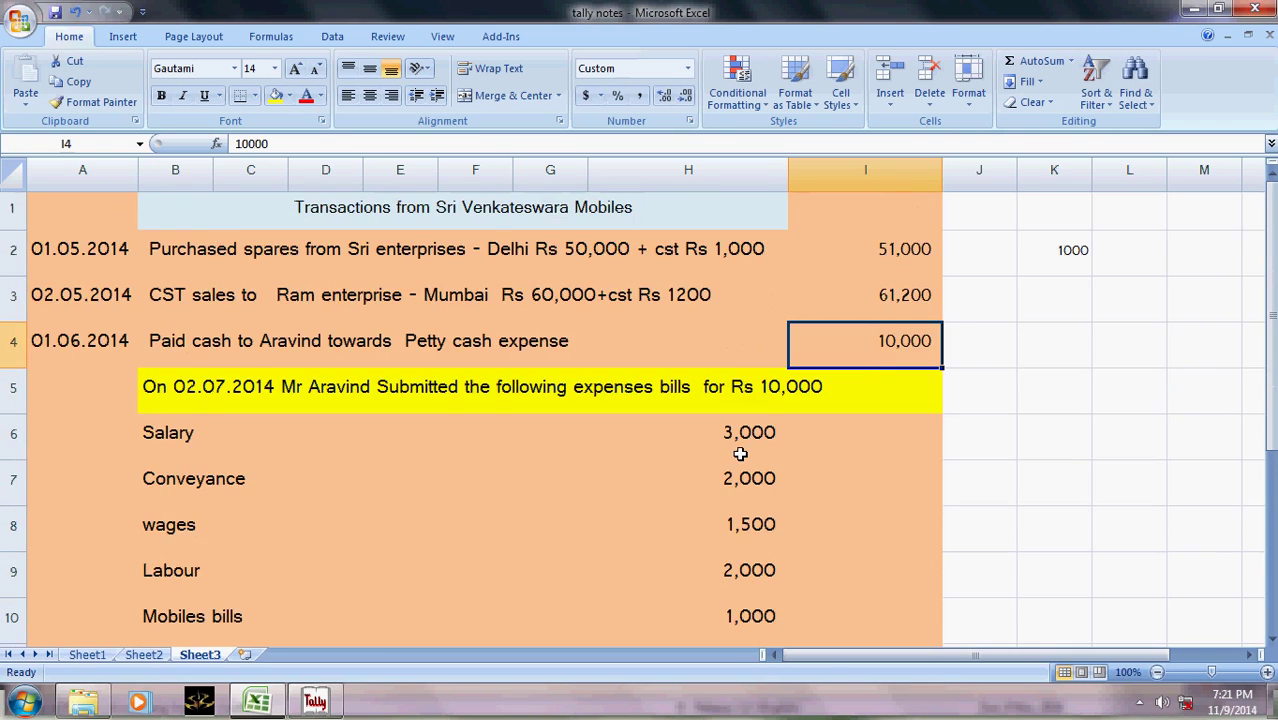
scroll(740, 454, "down", 1)
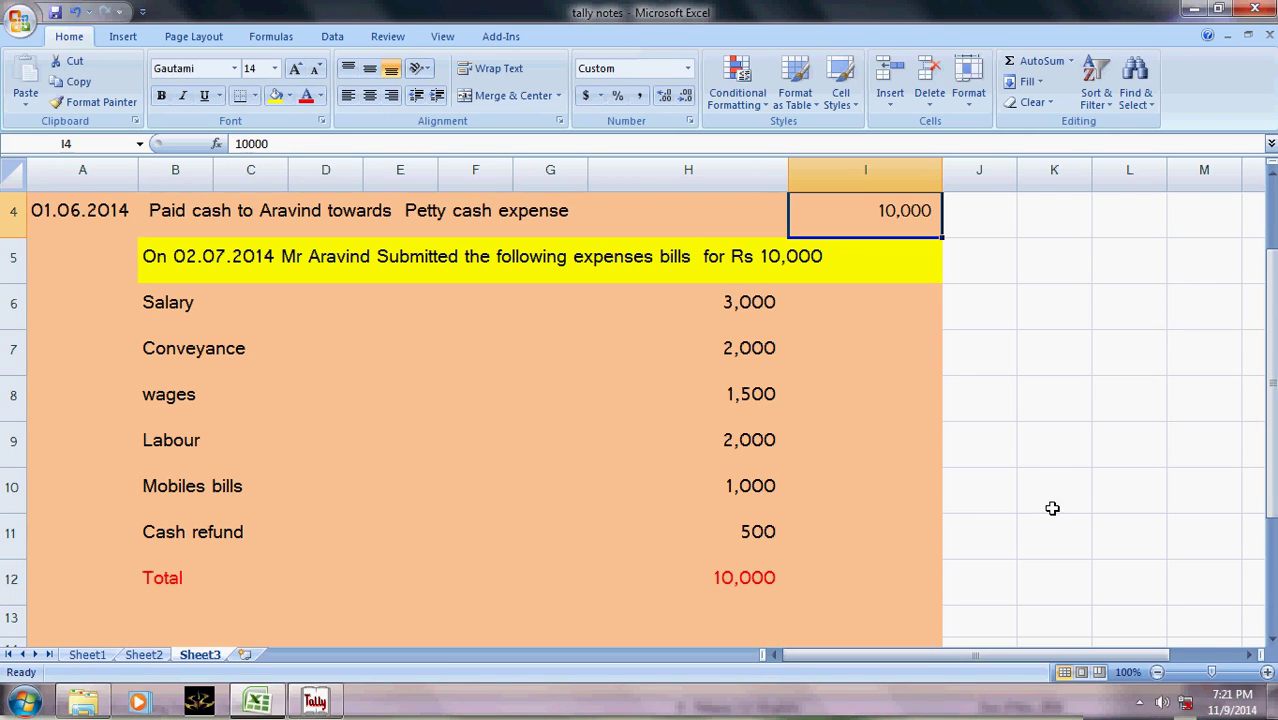
key("alt+Tab")
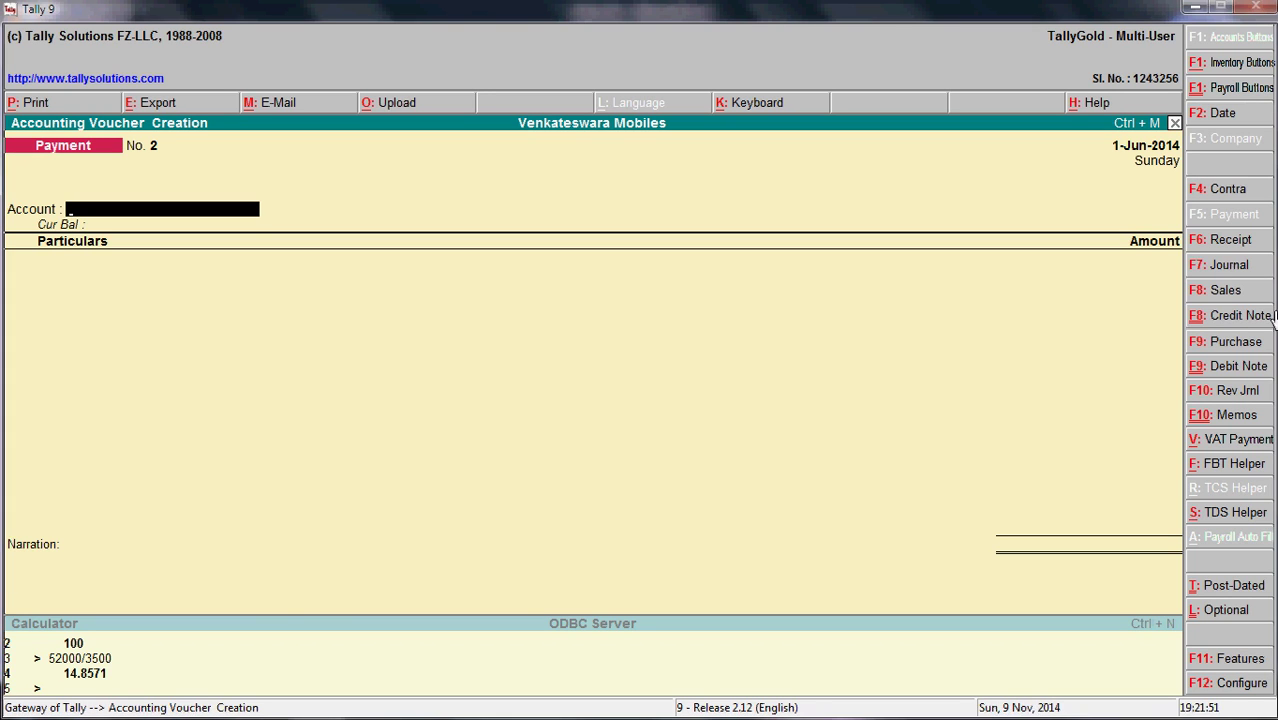
- Change the voucher type to Journal, glancing at the petty-cash notes in Excel
left_click(1218, 266)
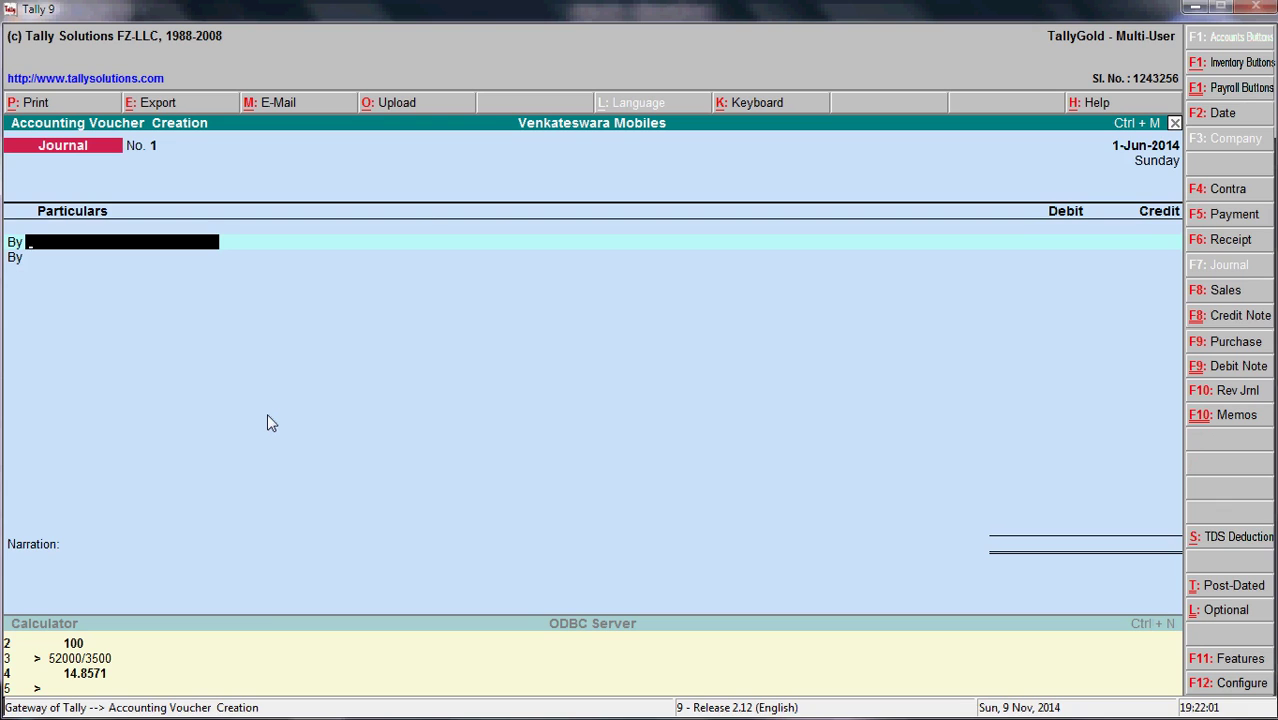
key("alt+Tab")
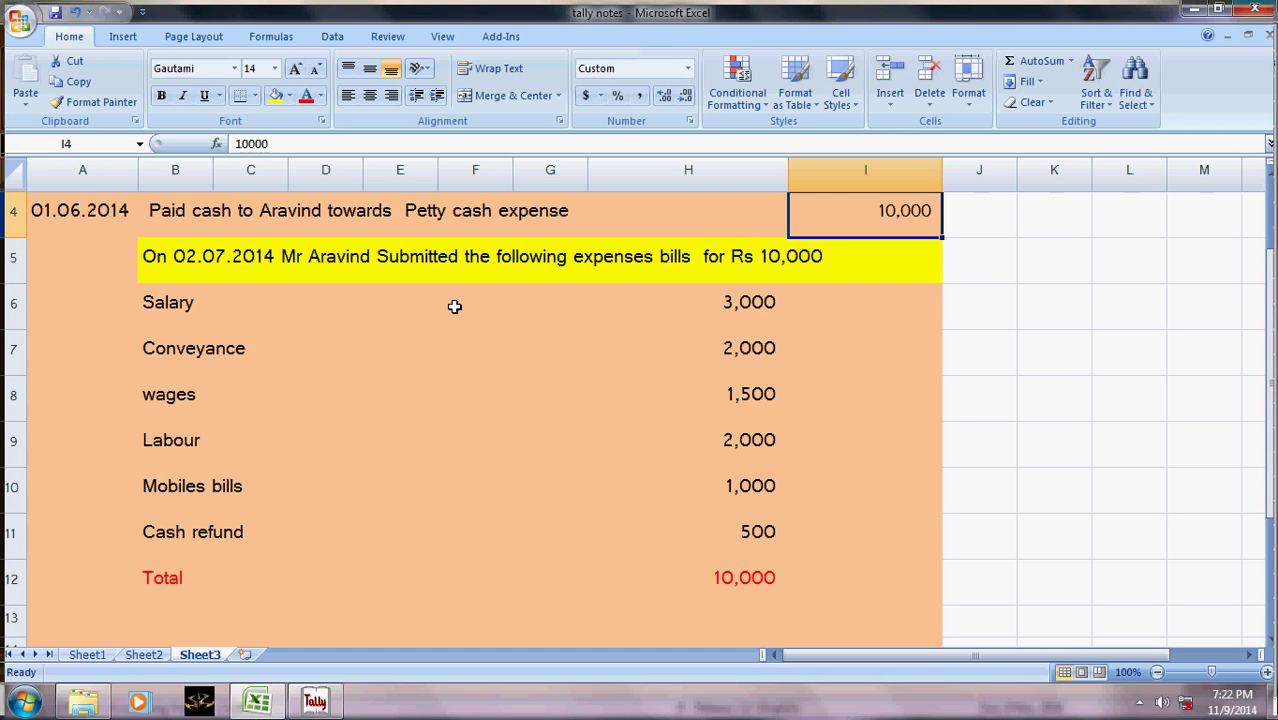
key("alt")
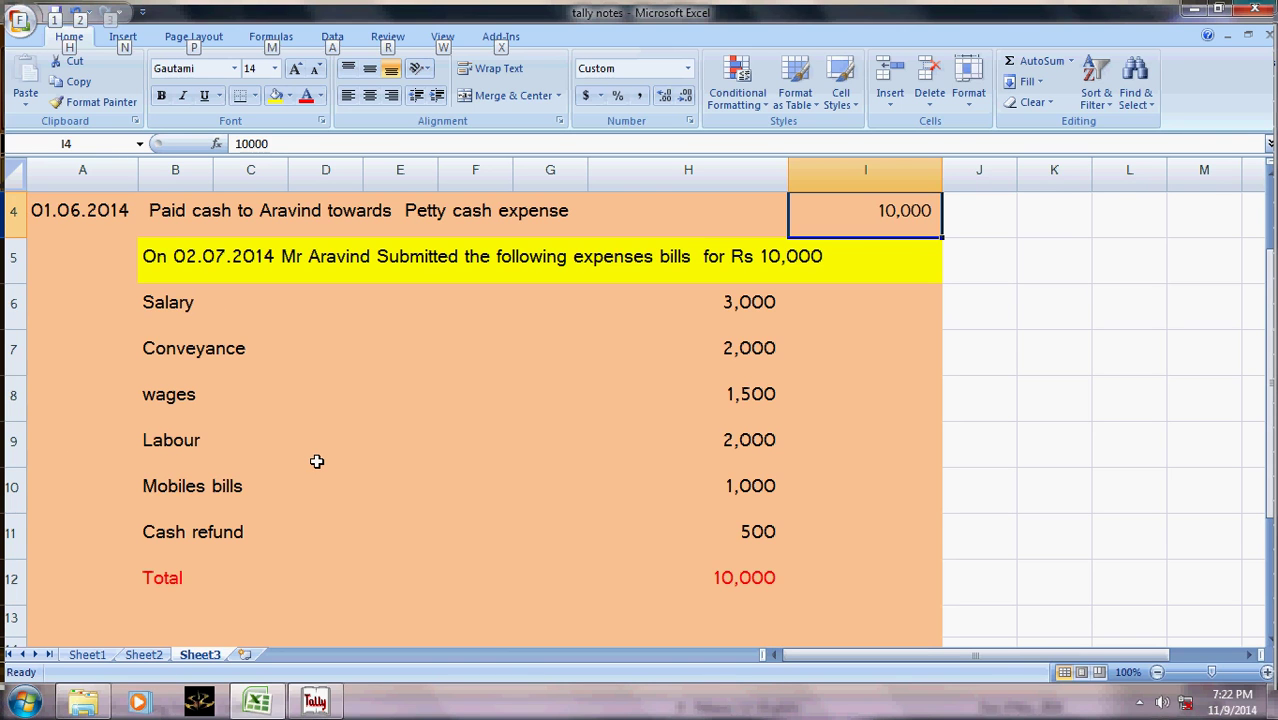
key("alt+Tab")
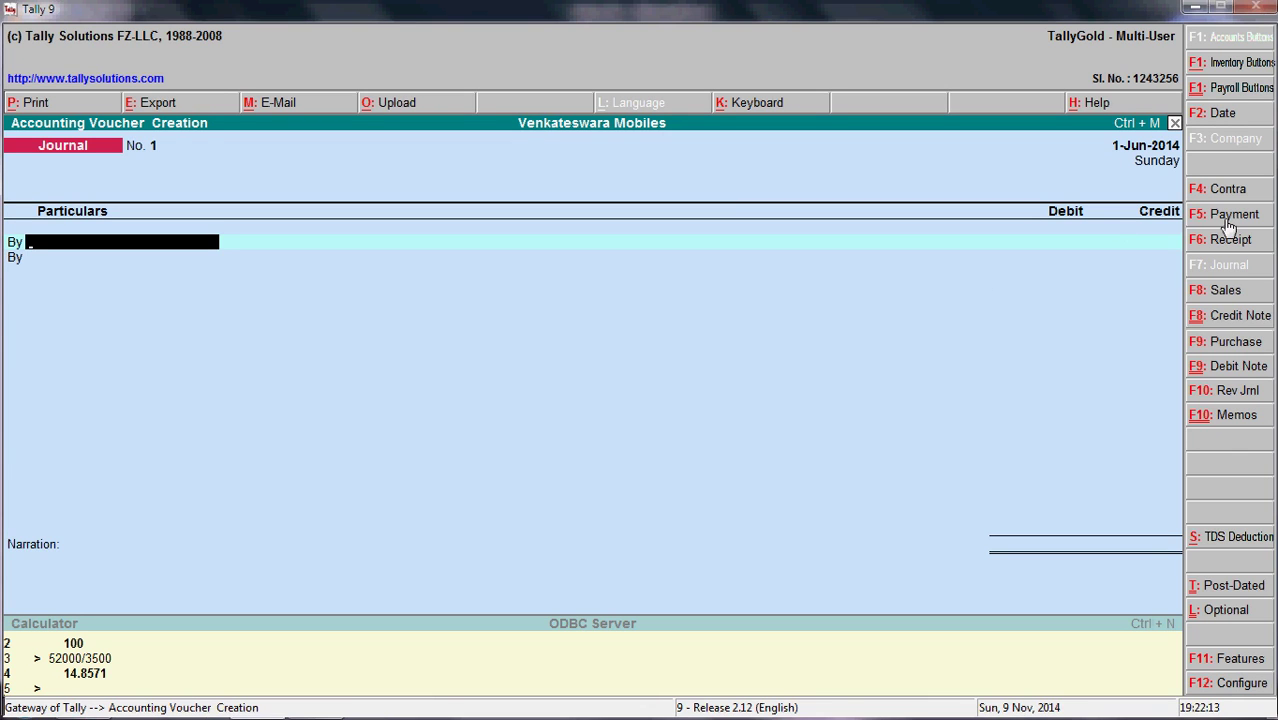
- In the Journal voucher's F12 configuration, go to Allow Cash Accounts in Journals
left_click(1232, 684)
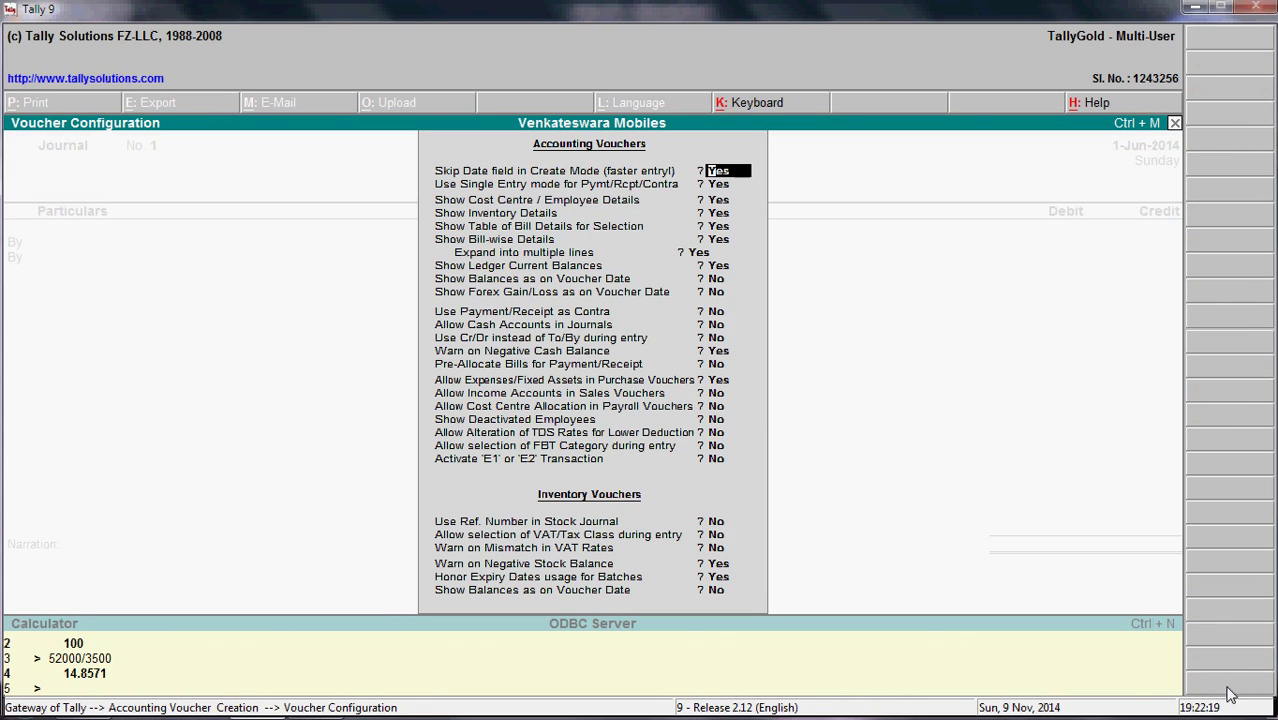
key("Down")
key("Down")
key("Down")
key("Down")
key("Down")
key("Down")
key("Down")
key("Down")
key("Down")
key("Down")
key("Down")
- Set Allow Cash Accounts in Journals to Yes and close the configuration
key("y")
key("Return")
key("Down")
key("Down")
key("Down")
key("Down")
key("Down")
key("Down")
key("Down")
key("Down")
key("Down")
key("Down")
key("Down")
key("Down")
key("Down")
key("Down")
key("Down")
key("Return")
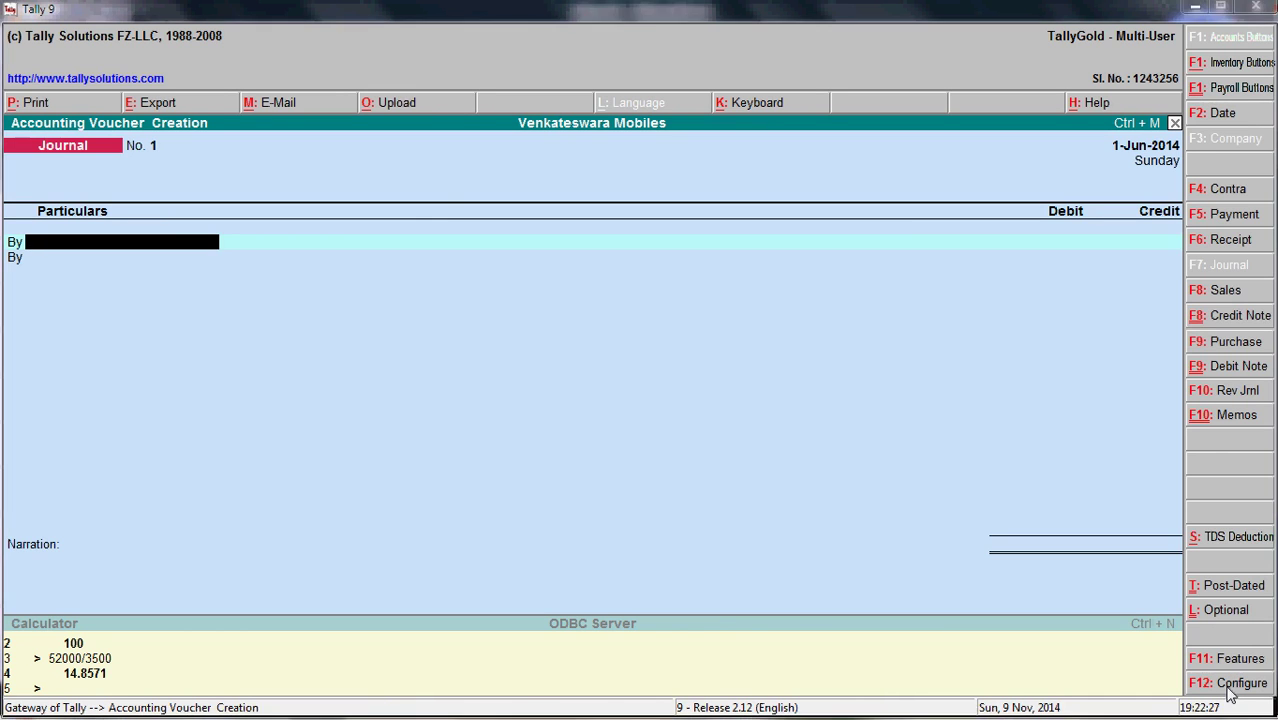
key("alt+Tab")
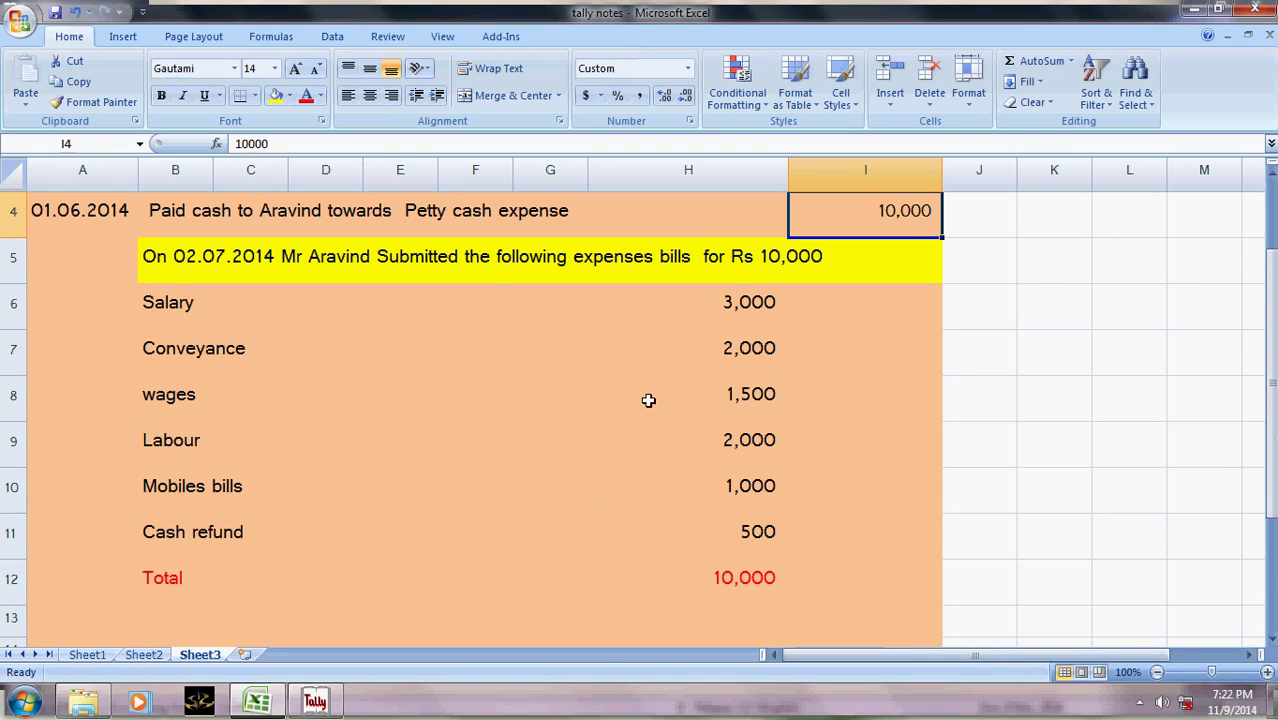
key("alt+Tab")
- Debit Salary A/c 3,000 on the journal's first line, checking the amount in the notes
type("Salar")
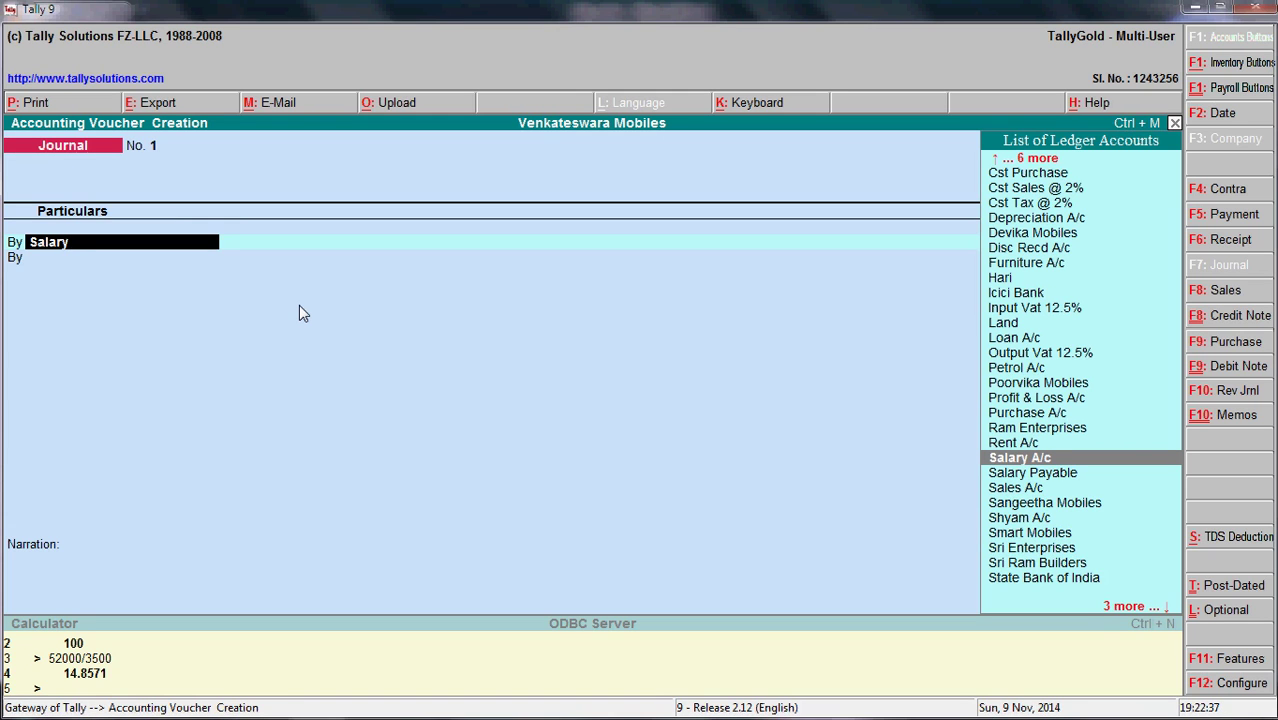
key("Return")
key("alt+Tab")
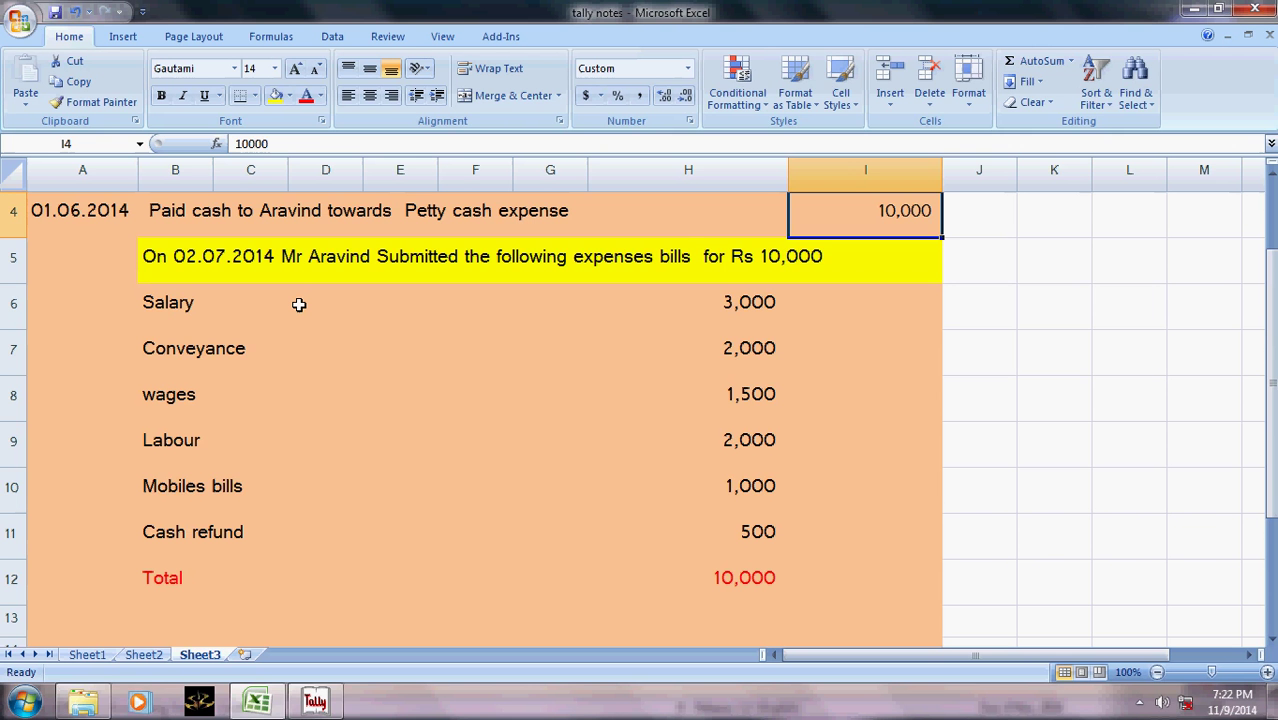
key("alt+Tab")
type("3000")
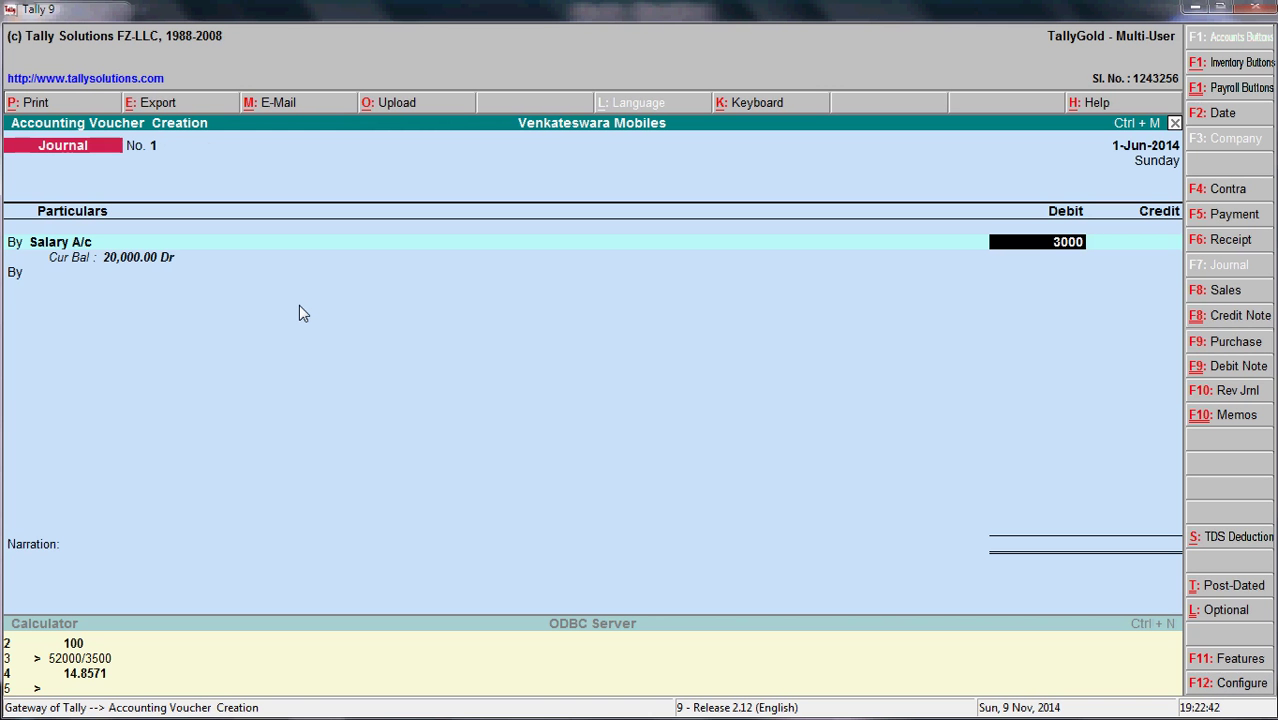
key("Return")
key("t")
key("alt+Tab")
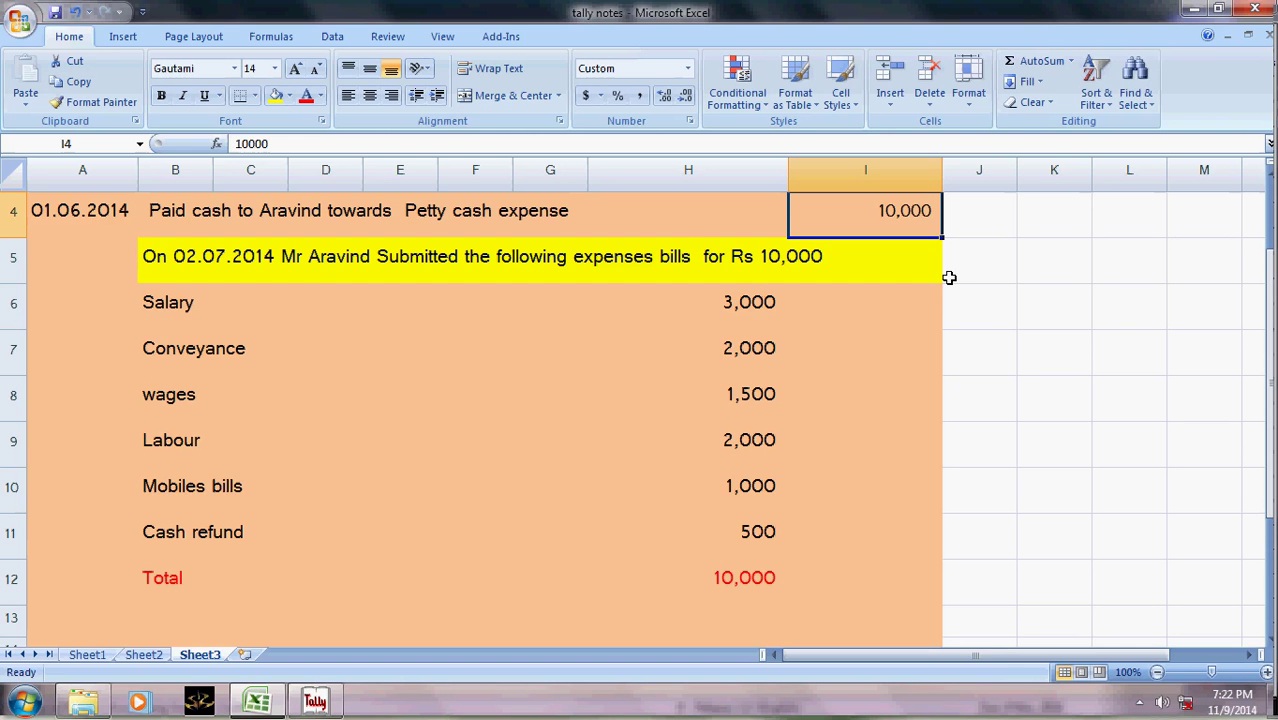
key("alt+Tab")
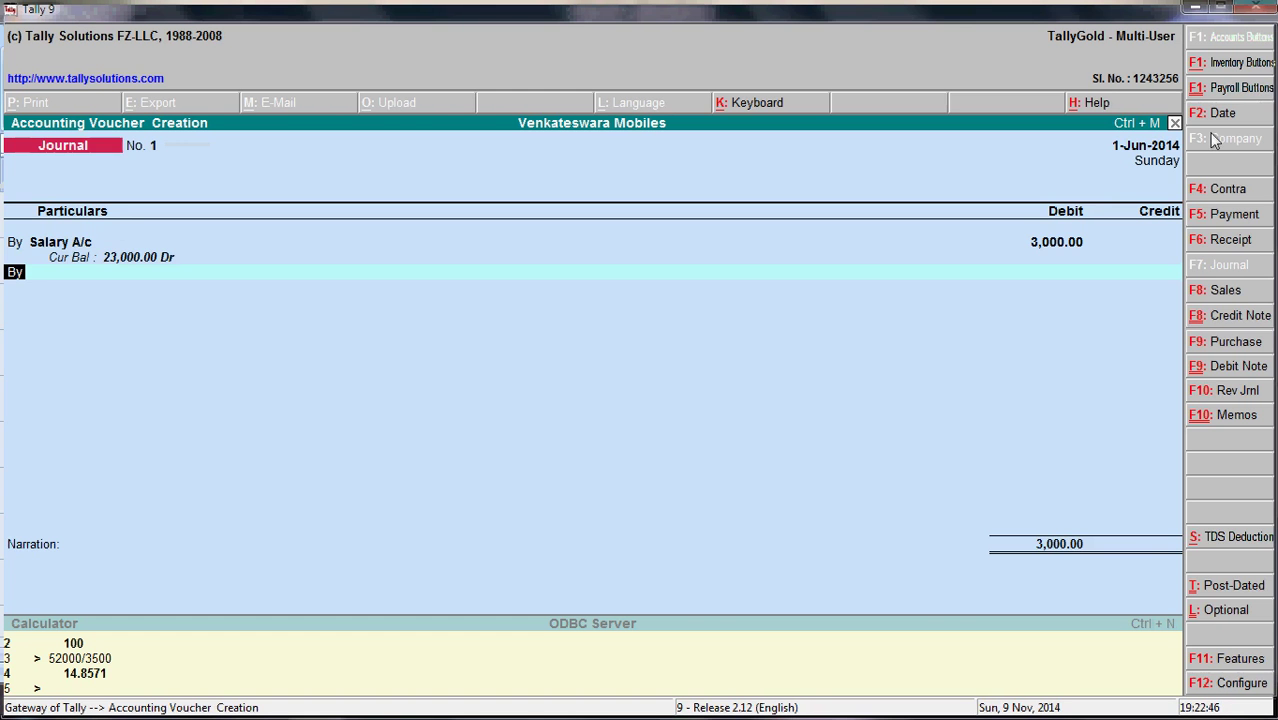
- Change the journal voucher date to 2-Jul-2014
left_click(1213, 120)
type("2-7")
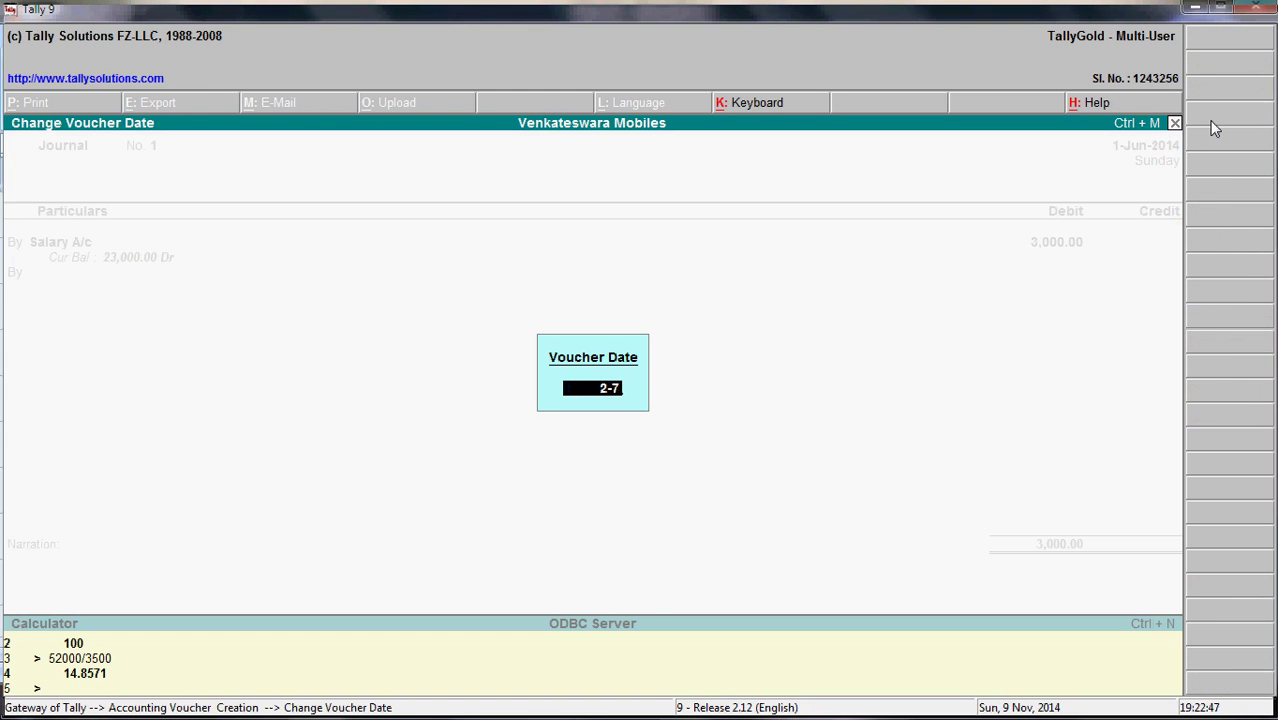
key("Return")
- Debit Conveyance 2,000 on the second line
key("Return")
key("alt+Tab")
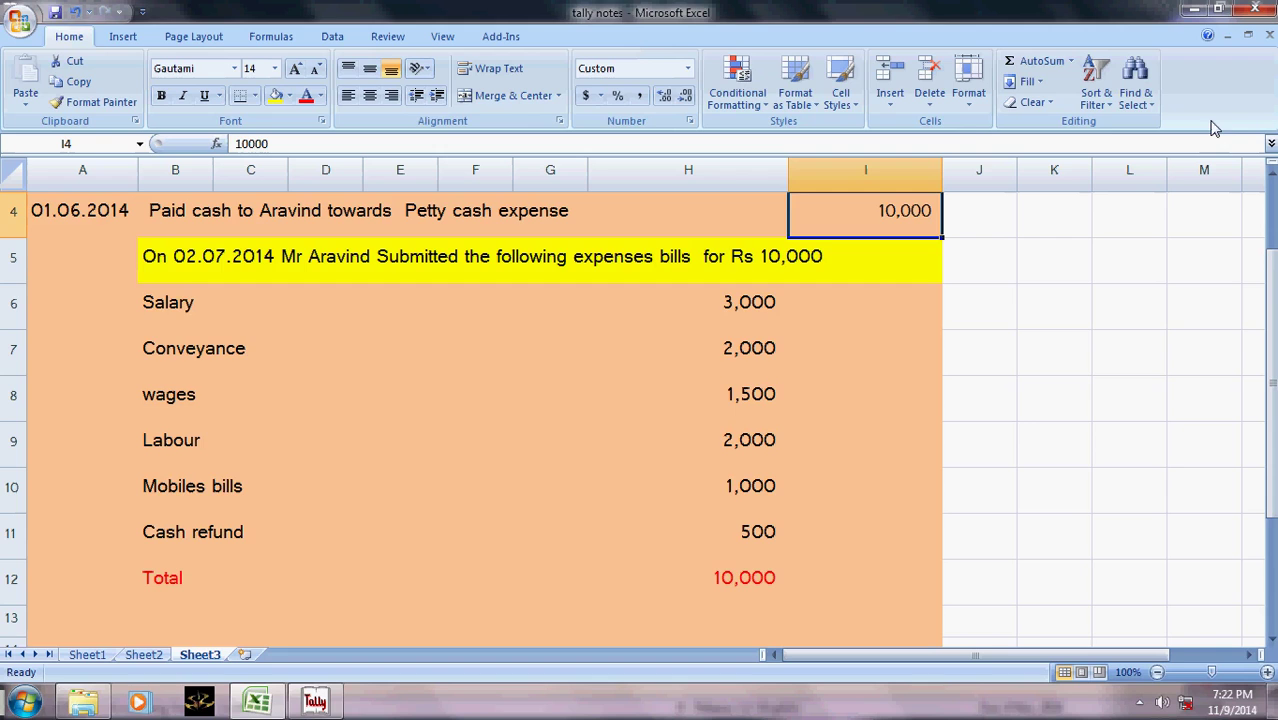
key("alt+Tab")
type("con")
key("Return")
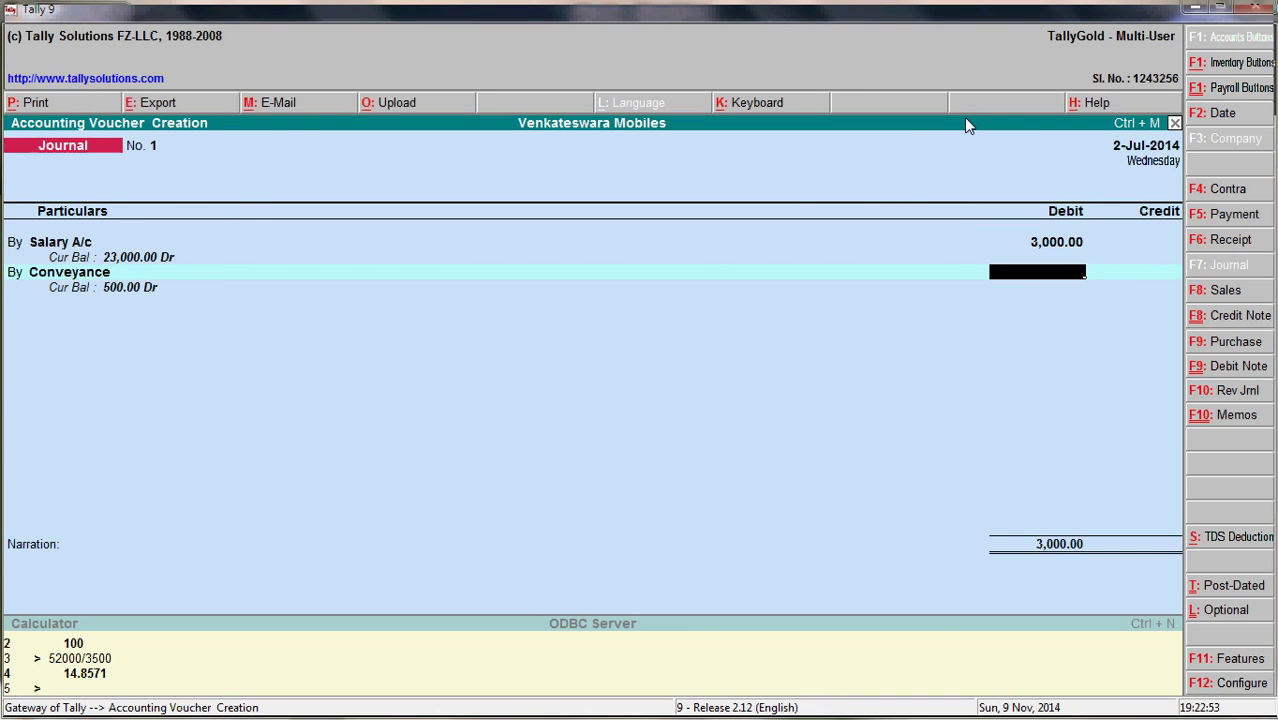
key("alt+Tab")
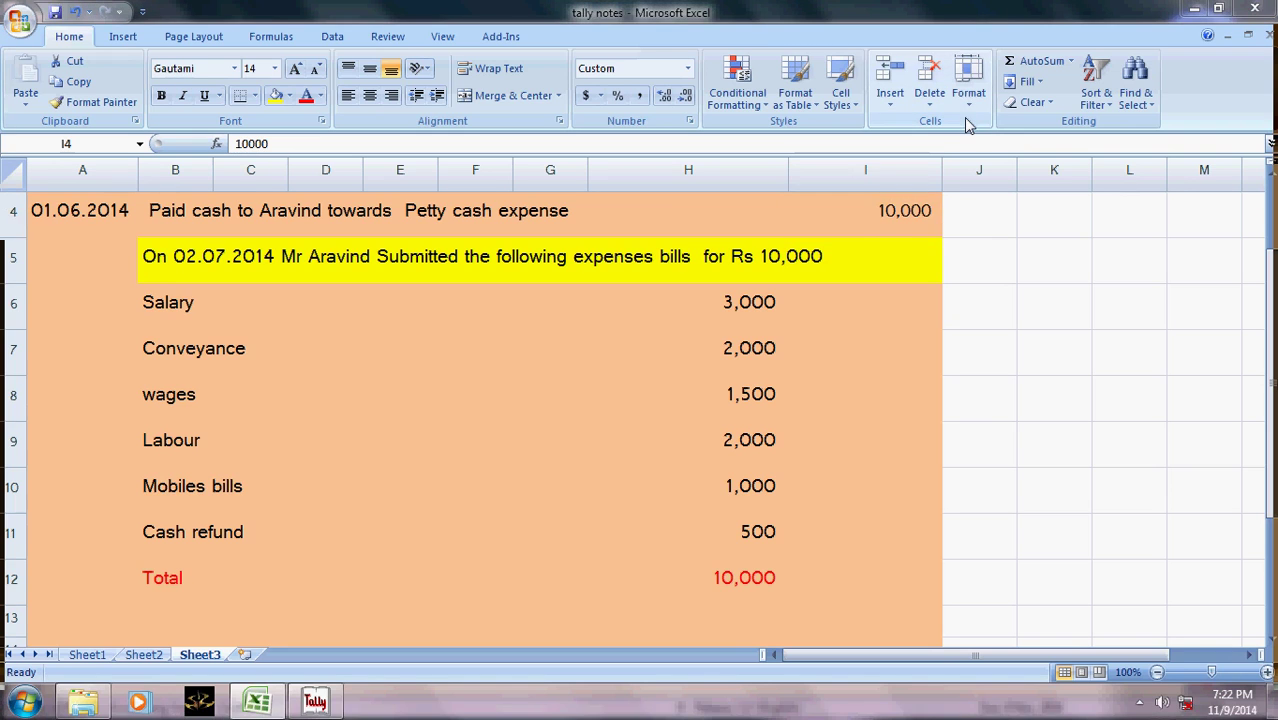
key("alt+Tab")
type("2000")
key("Return")
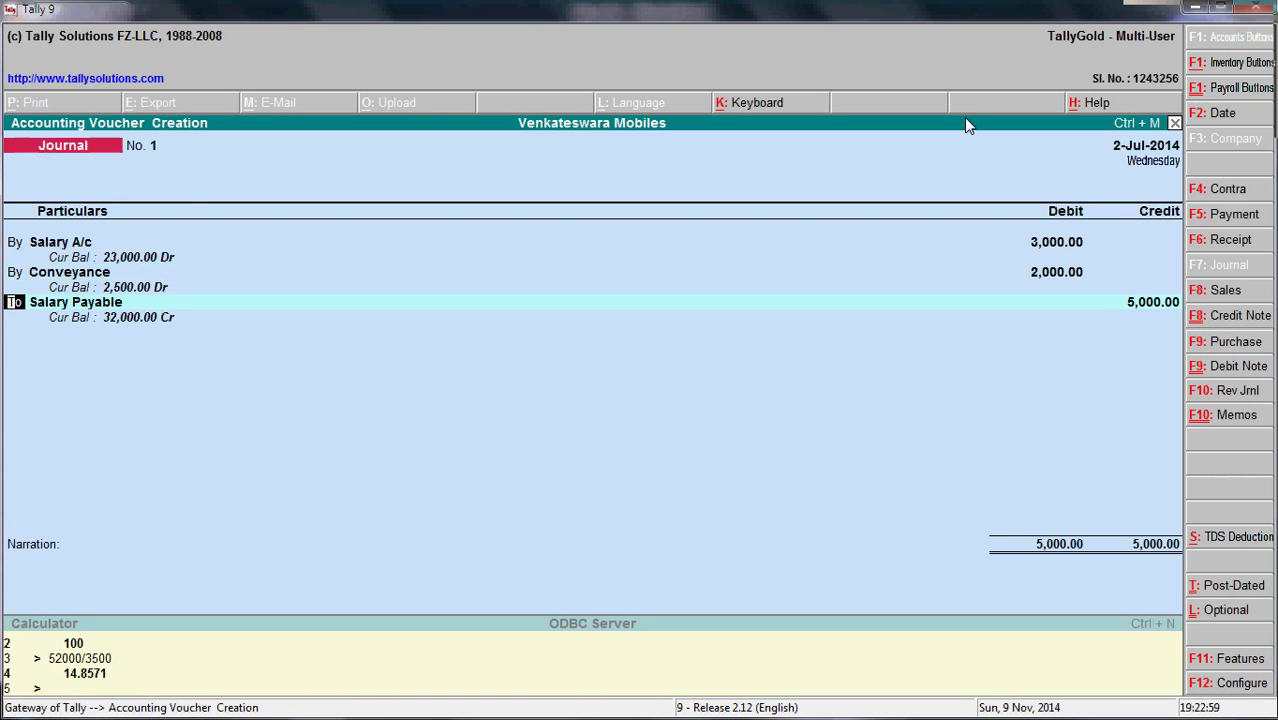
- Erase the automatic Salary Payable ledger from the third line
key("Return")
key("alt+Tab")
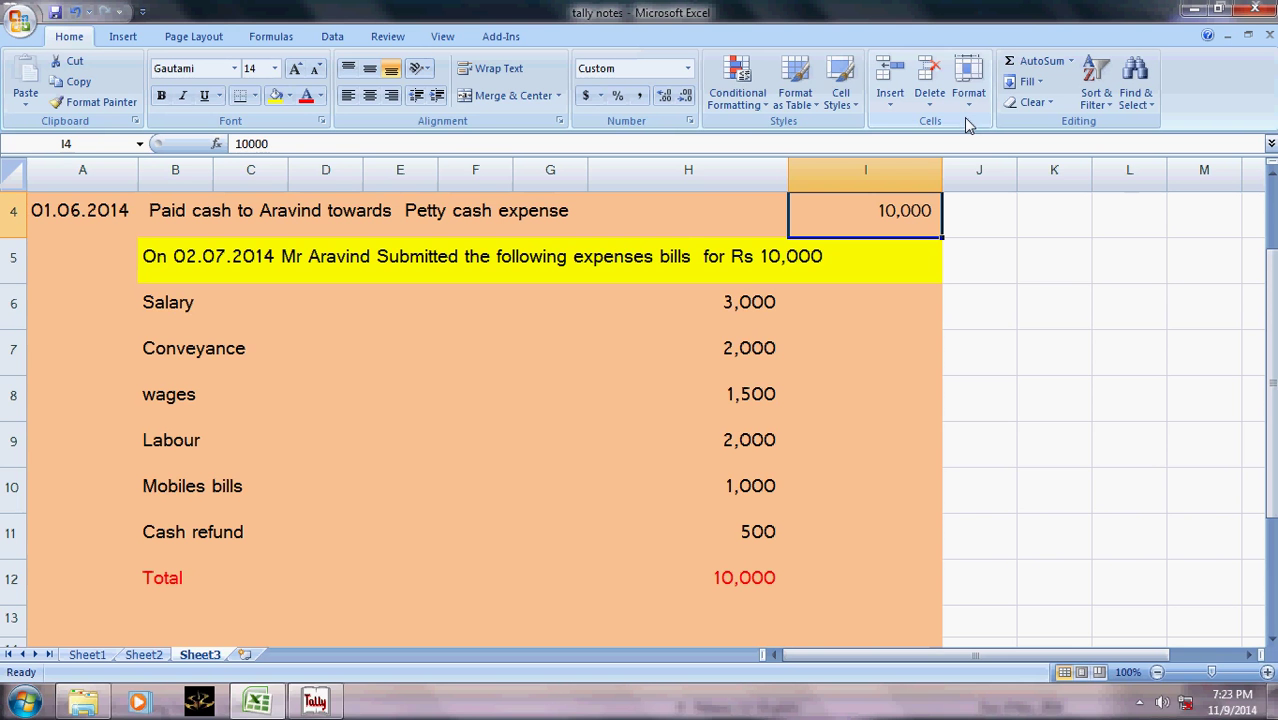
key("alt+Tab")
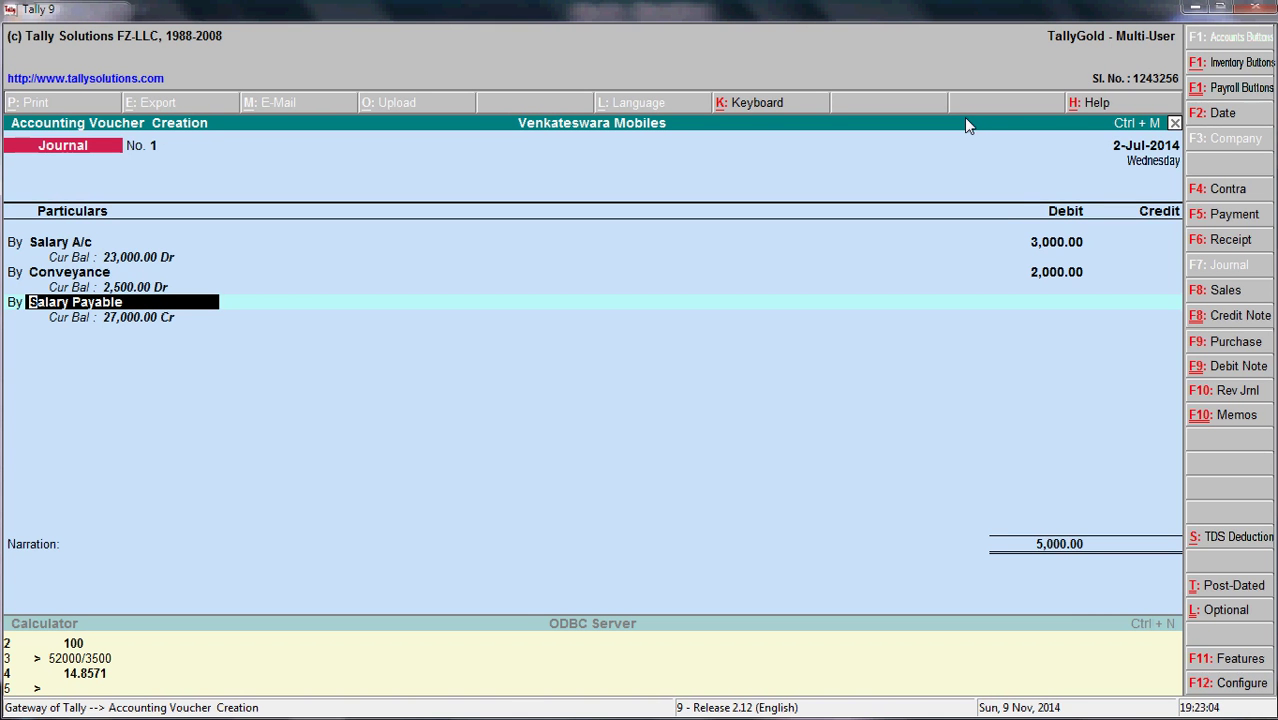
key("ctrl+alt+v")
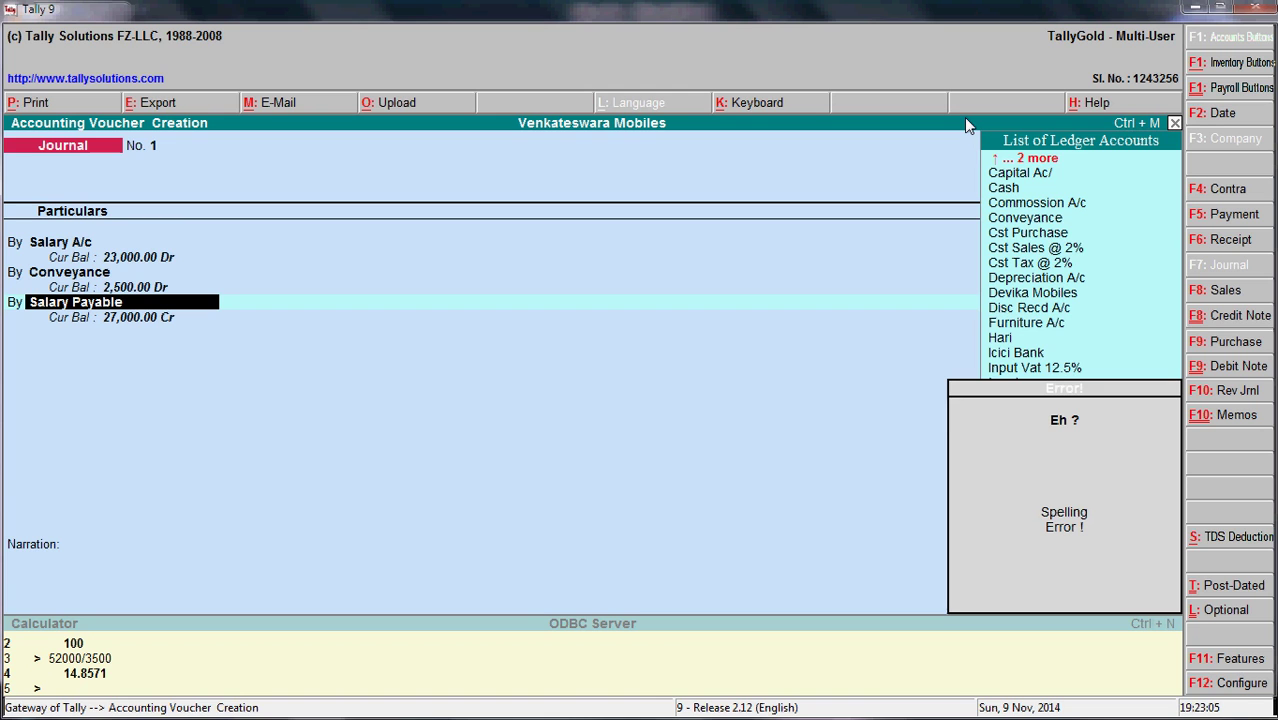
key("BackSpace")
key("BackSpace")
key("BackSpace")
key("BackSpace")
key("BackSpace")
key("BackSpace")
key("BackSpace")
key("BackSpace")
key("BackSpace")
key("BackSpace")
key("BackSpace")
key("BackSpace")
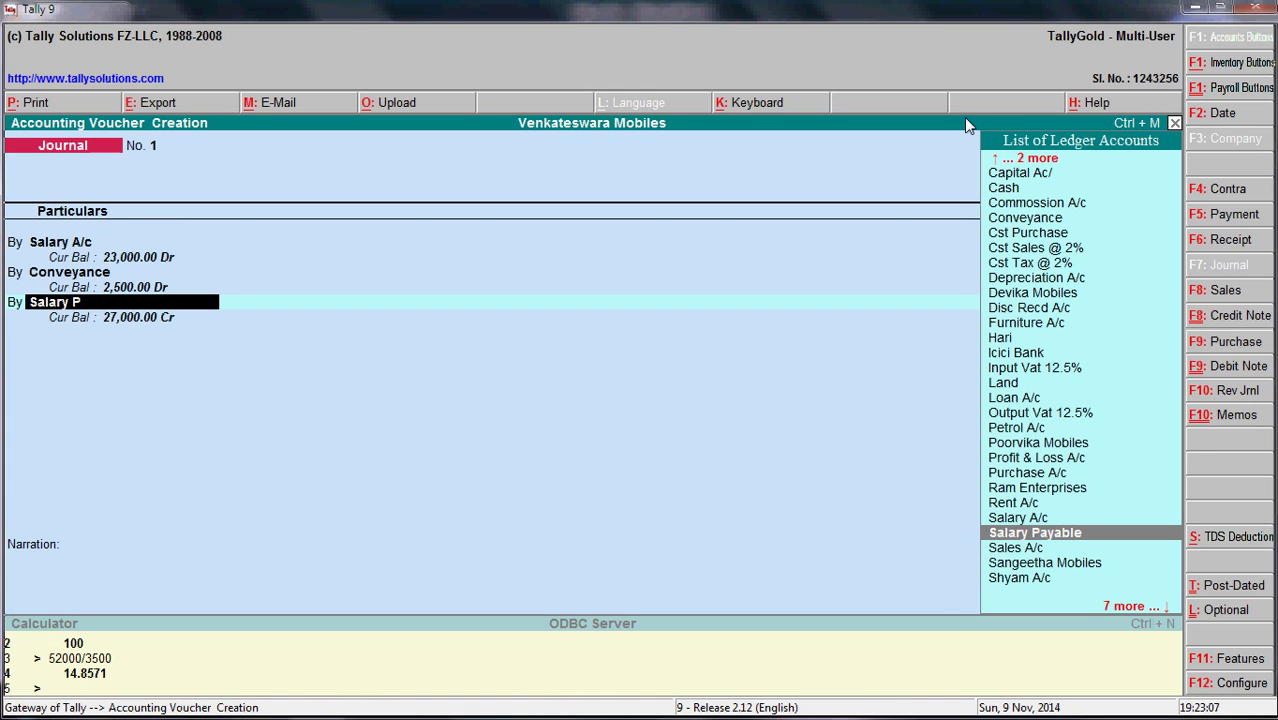
key("BackSpace")
key("BackSpace")
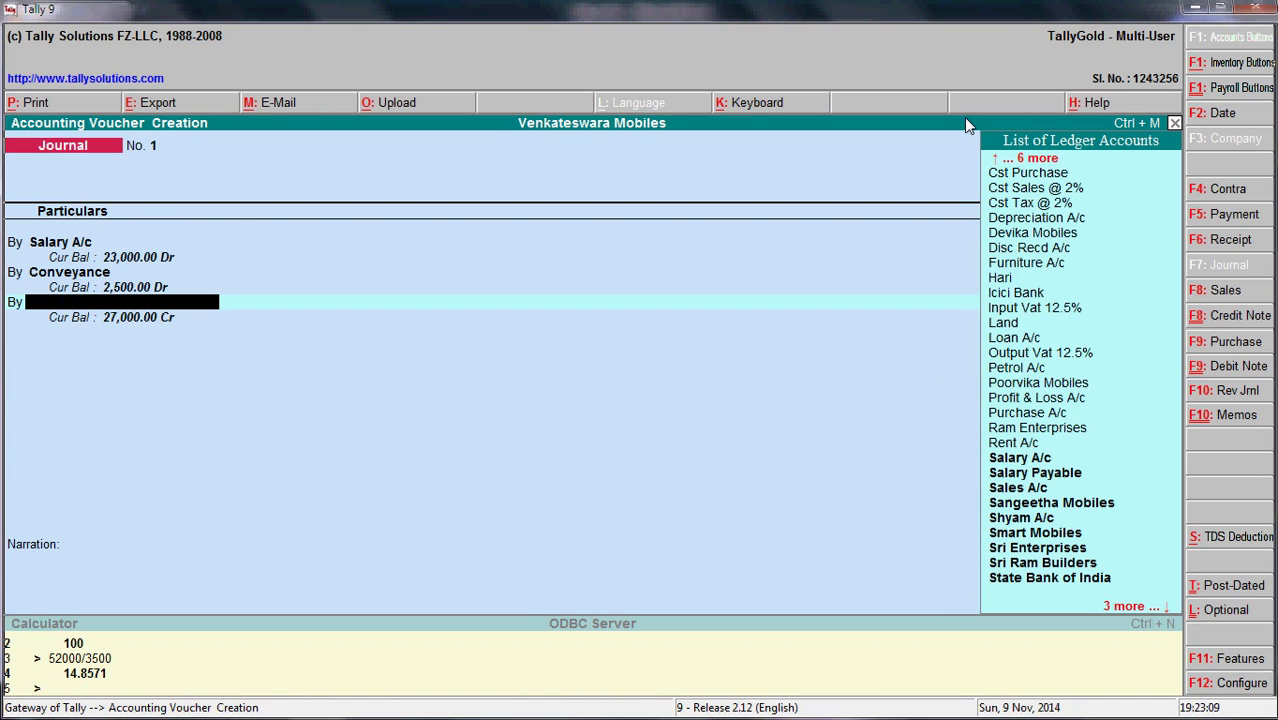
- Create a Wages ledger under Indirect Expenses and debit it 1,500
key("alt+c")
type("Wages")
key("Return")
key("Return")
key("Return")
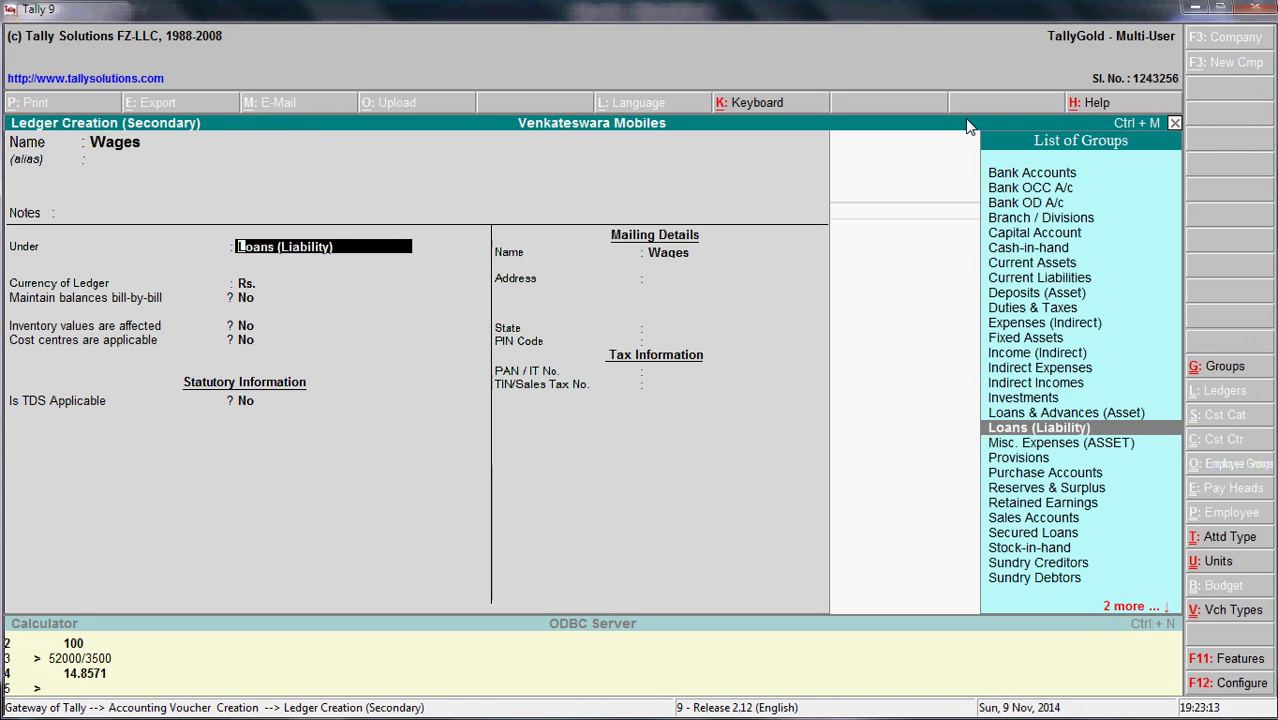
type("Indire")
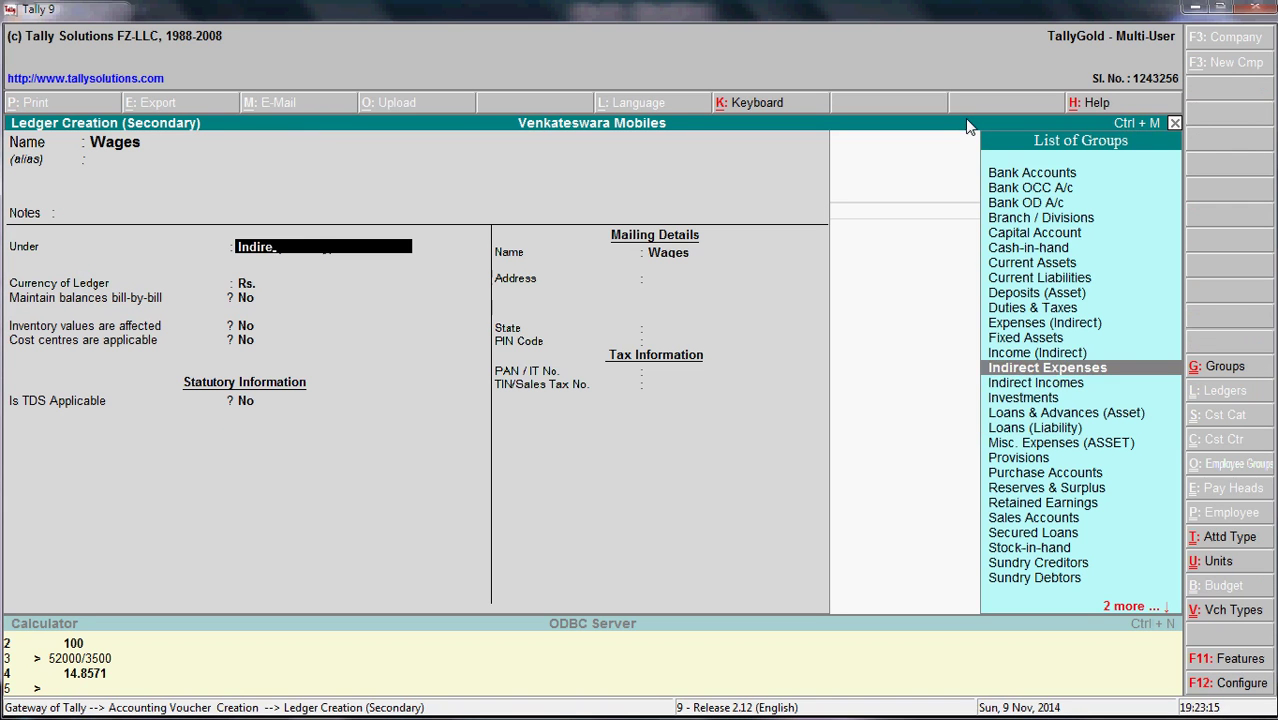
key("Return")
key("Return")
key("Return")
key("Return")
key("Return")
key("Return")
key("Return")
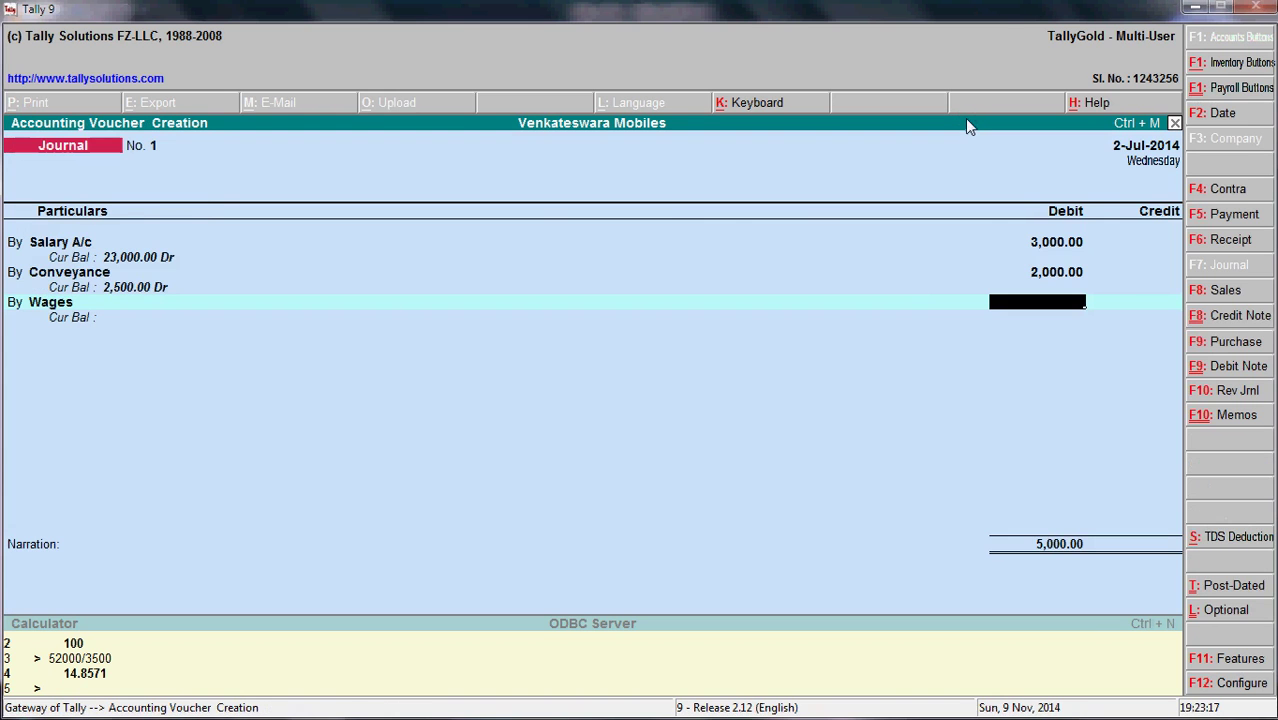
key("alt+Tab")
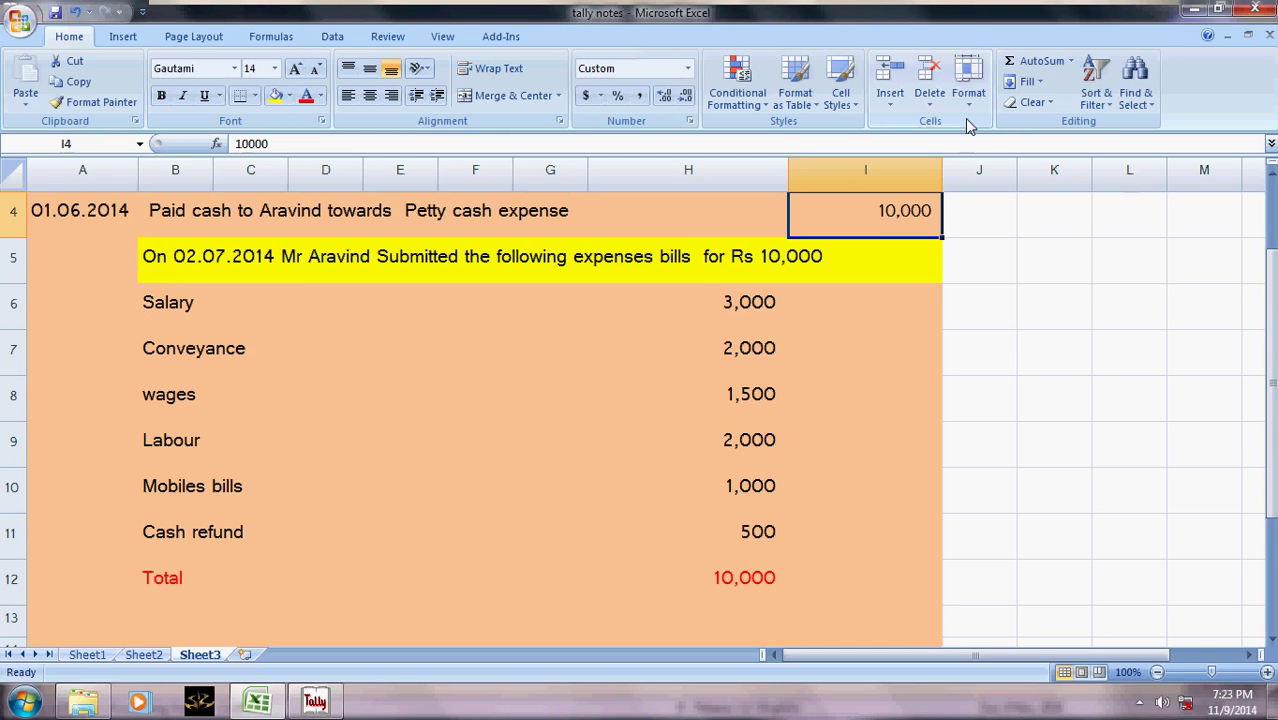
key("alt+Tab")
type("1500")
key("Return")
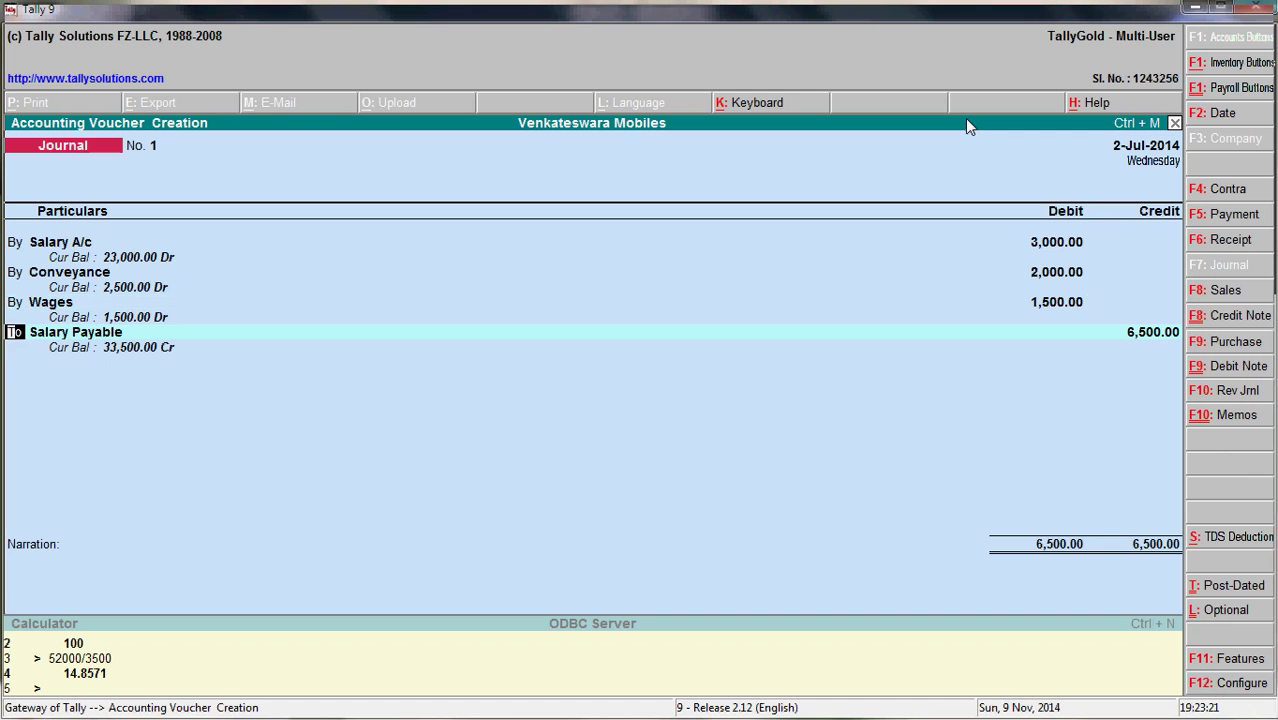
- Clear the Salary Payable entry on the next line and start typing 'La' as its ledger
key("Return")
key("BackSpace")
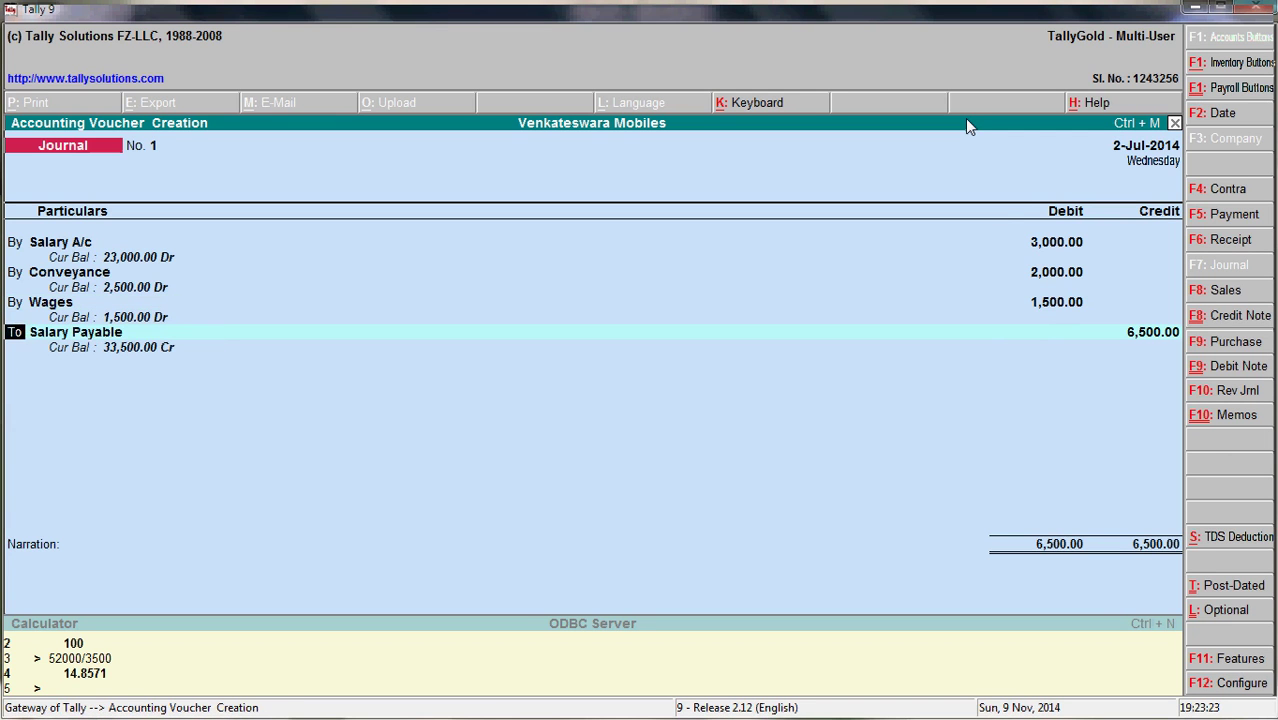
key("Return")
key("alt+Tab")
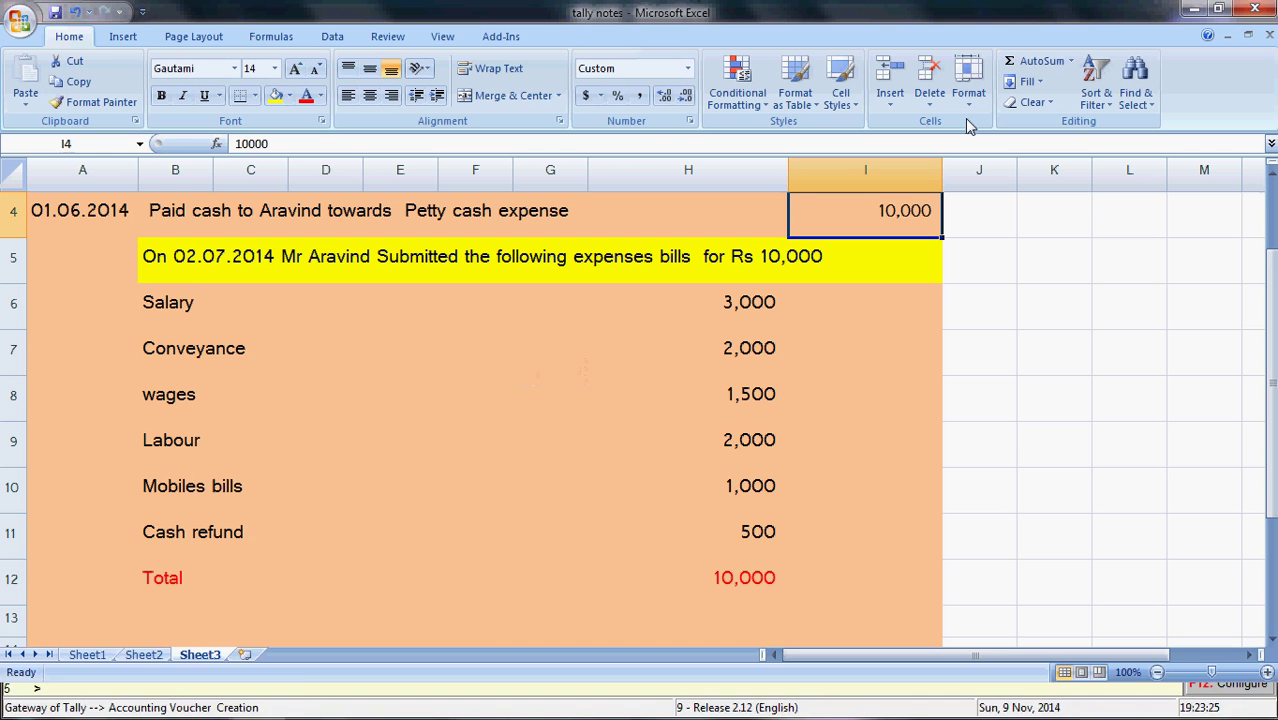
key("alt+Tab")
type("La")
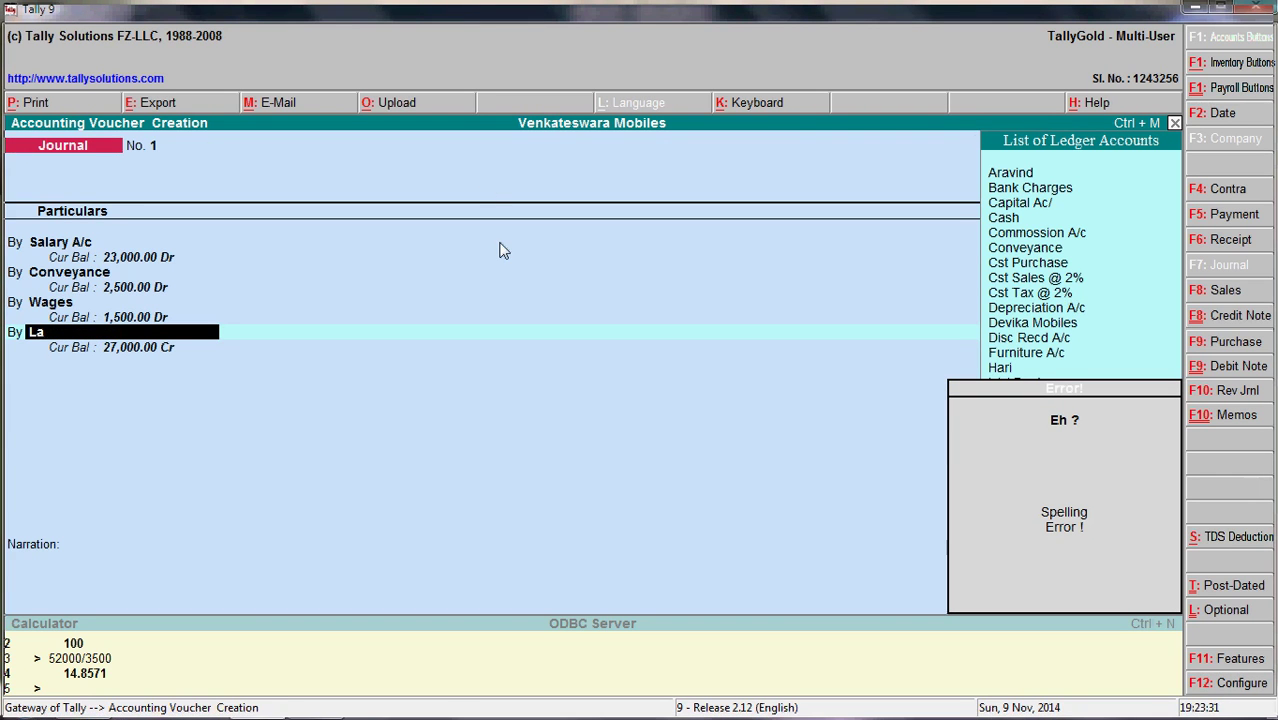
- Create ledger Labour A/c and debit it 2,000 on the fourth line
key("alt+c")
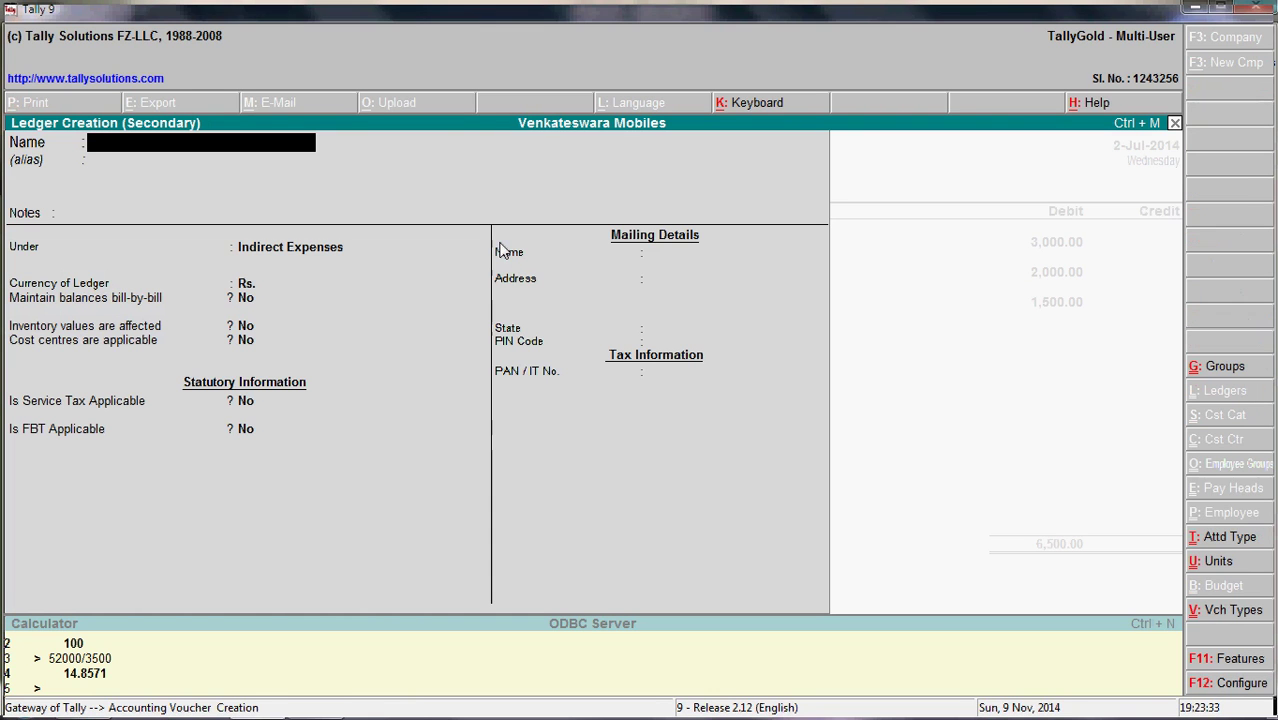
type("Labour")
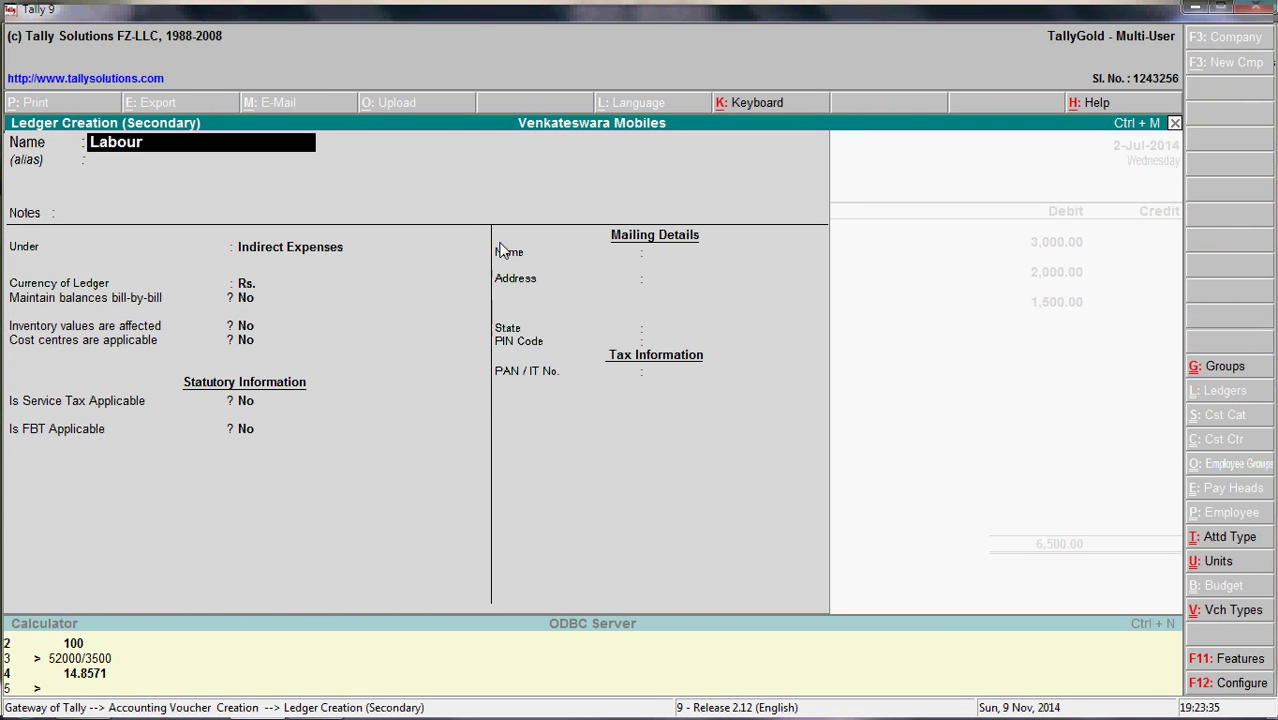
type(" a/c")
key("Return")
key("Return")
key("Return")
key("Return")
key("Return")
key("Return")
key("Return")
key("Return")
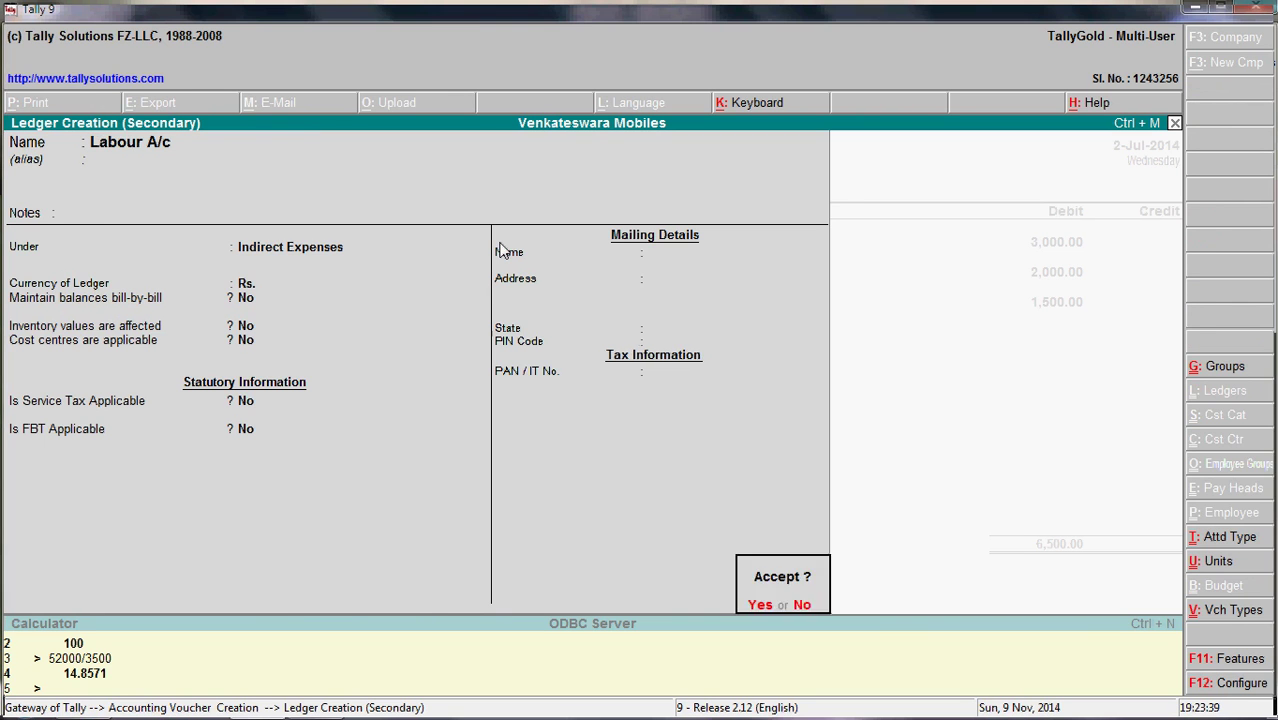
key("Return")
key("alt+Tab")
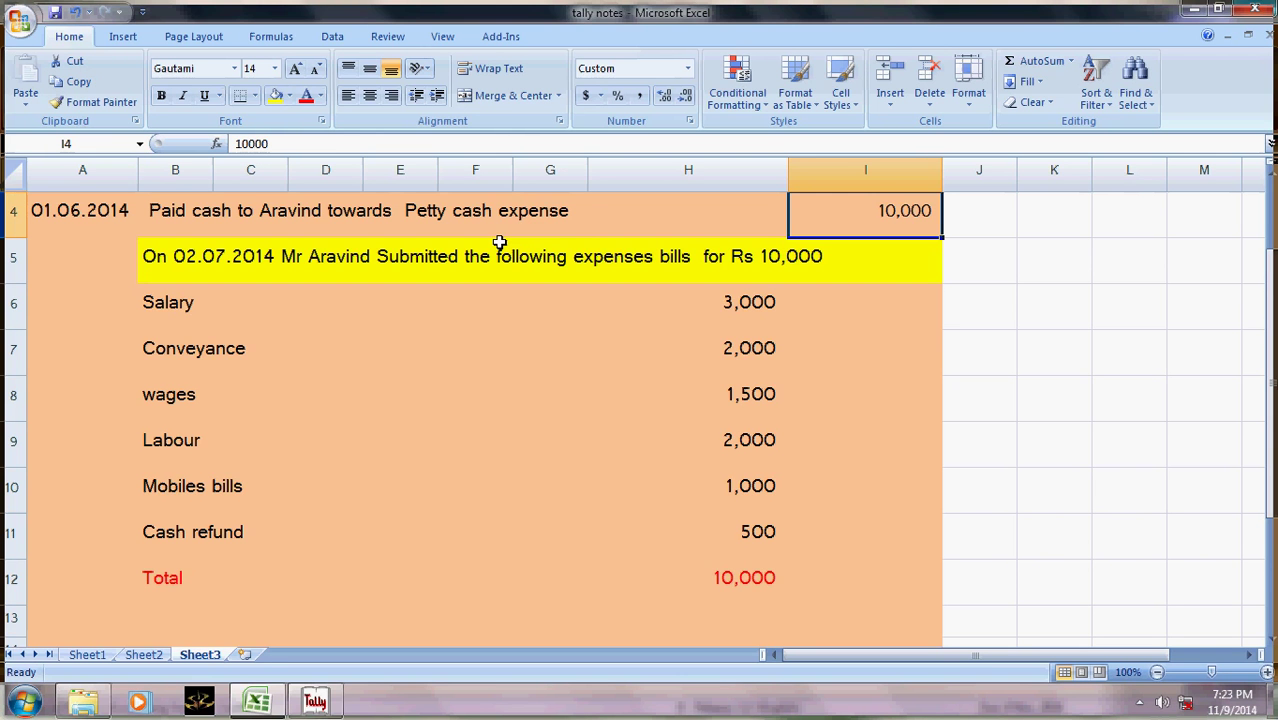
key("alt+Tab")
type("2000")
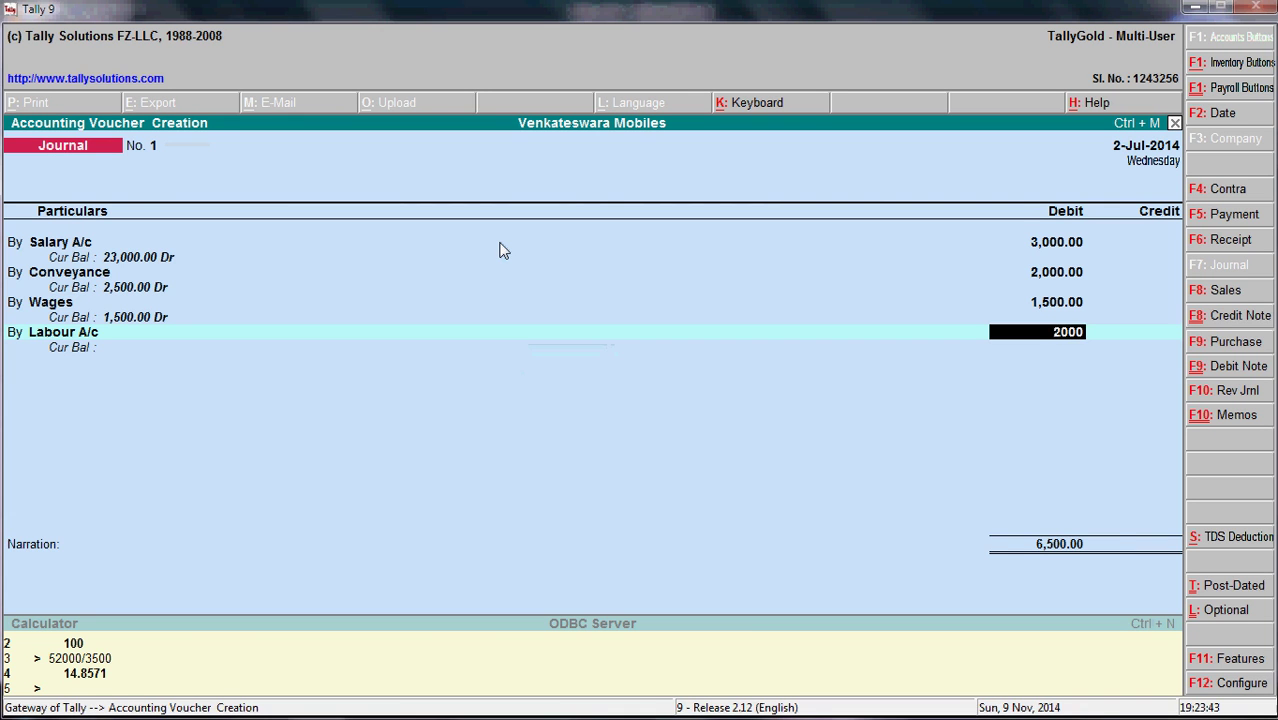
key("Return")
key("Return")
- Erase the Salary Payable ledger name from the fifth line
key("alt+Tab")
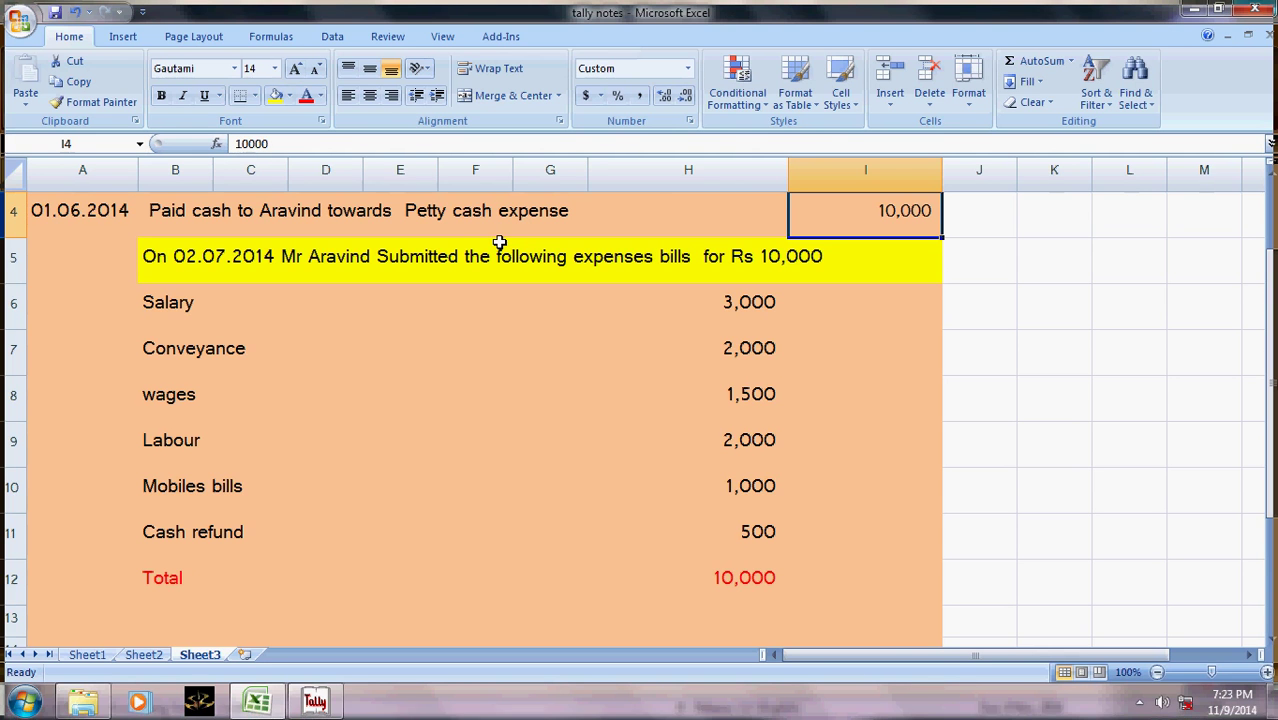
key("alt+Tab")
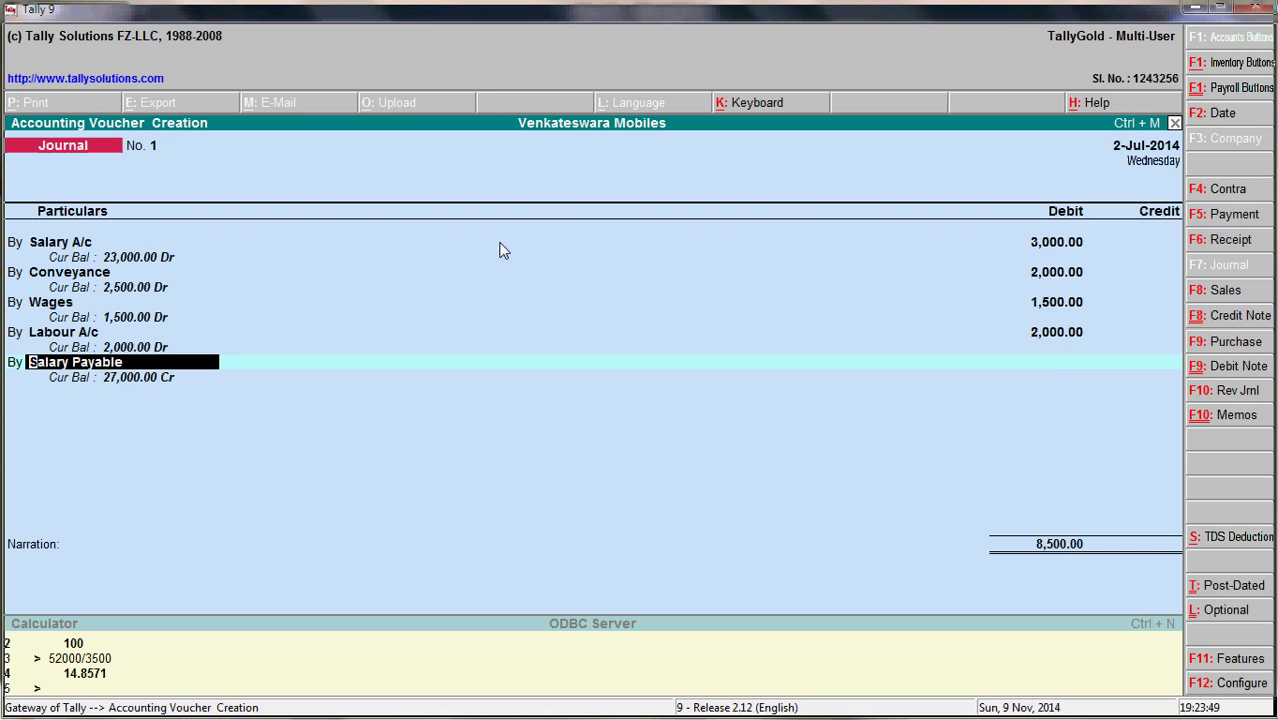
key("space")
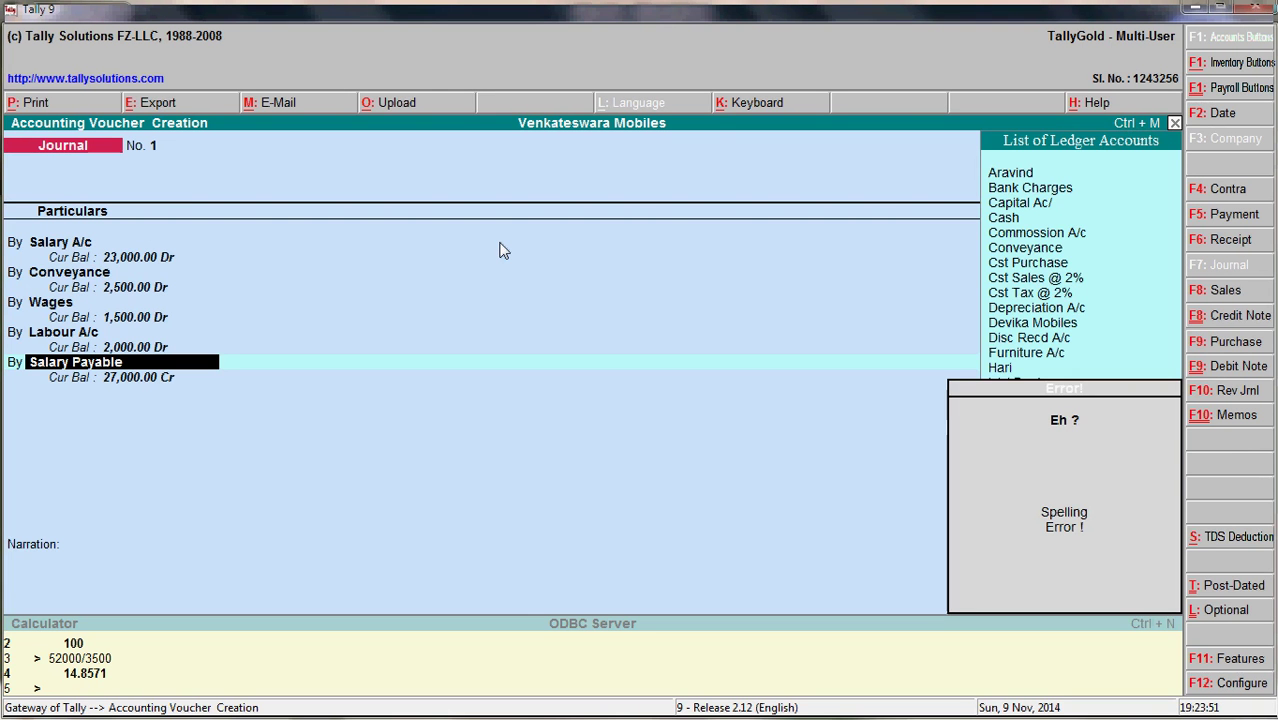
key("BackSpace")
key("BackSpace")
key("BackSpace")
key("BackSpace")
key("BackSpace")
key("BackSpace")
key("BackSpace")
key("BackSpace")
key("BackSpace")
key("BackSpace")
key("BackSpace")
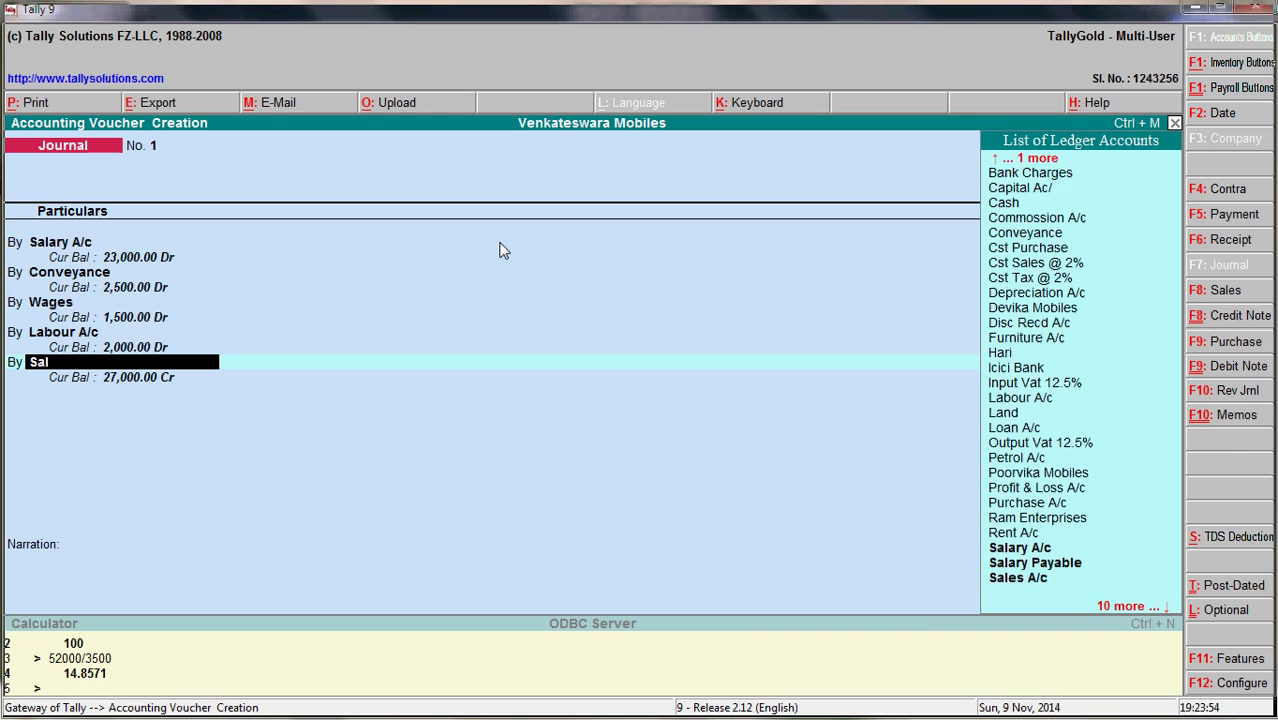
key("BackSpace")
key("BackSpace")
key("BackSpace")
- Create a new ledger named 'Mobile & Telephone Exp'
type("O")
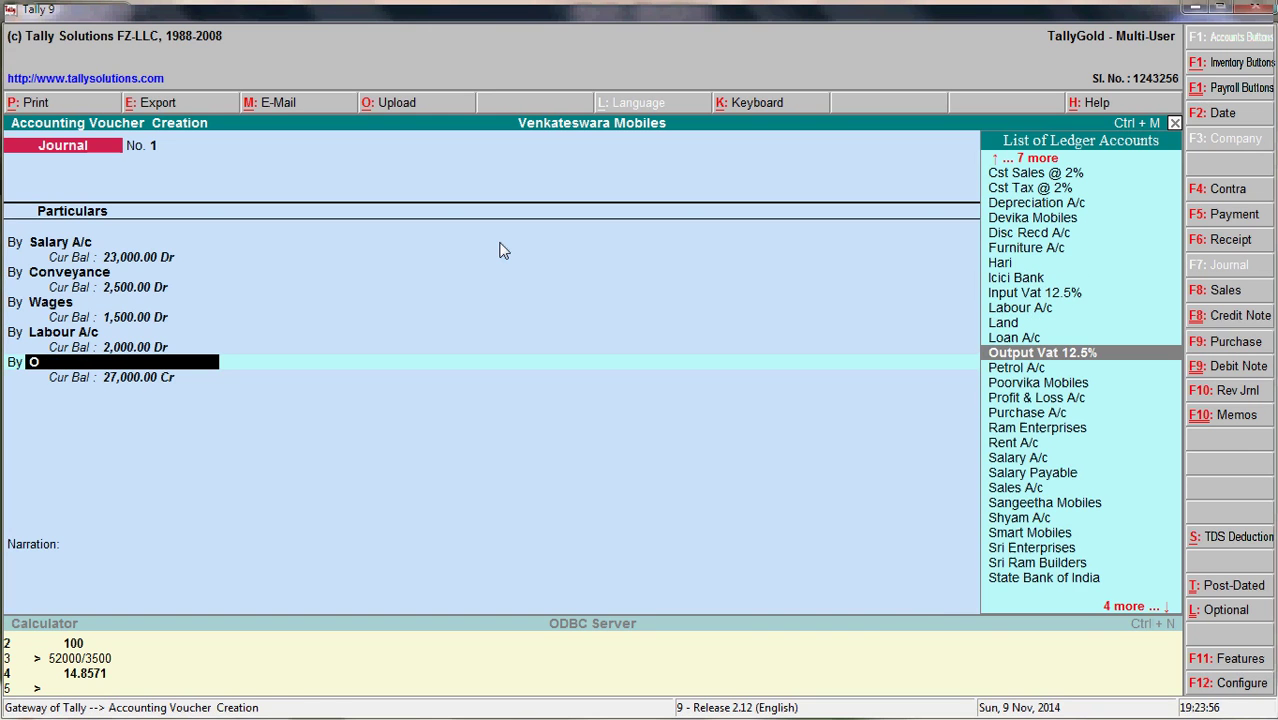
key("alt+c")
type("Mobile Exp")
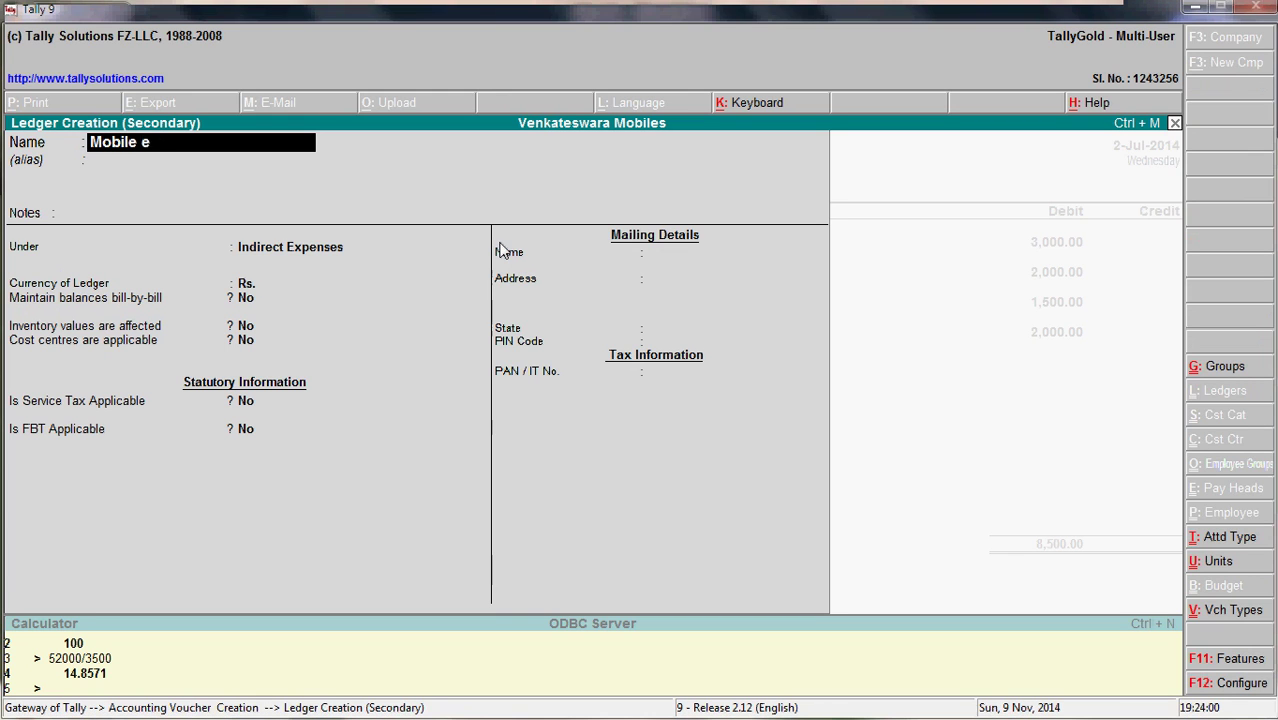
key("BackSpace")
key("BackSpace")
key("BackSpace")
key("BackSpace")
key("BackSpace")
type("e &")
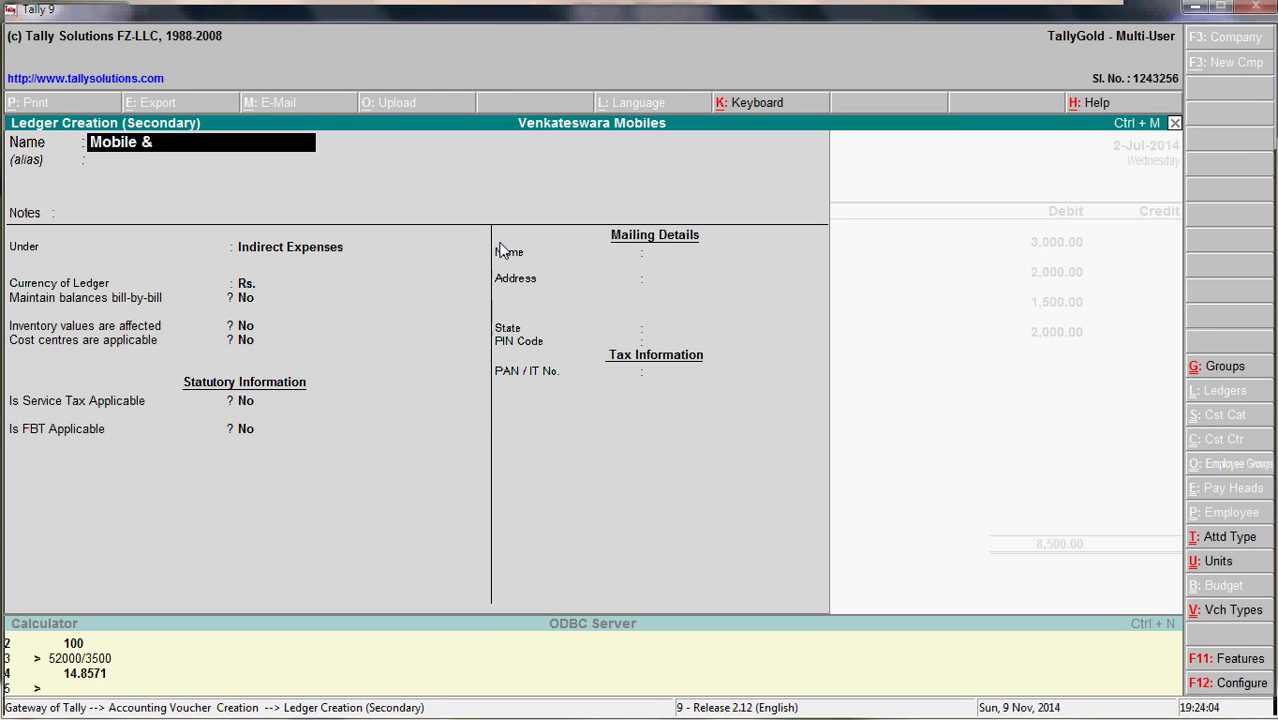
type(" Tele")
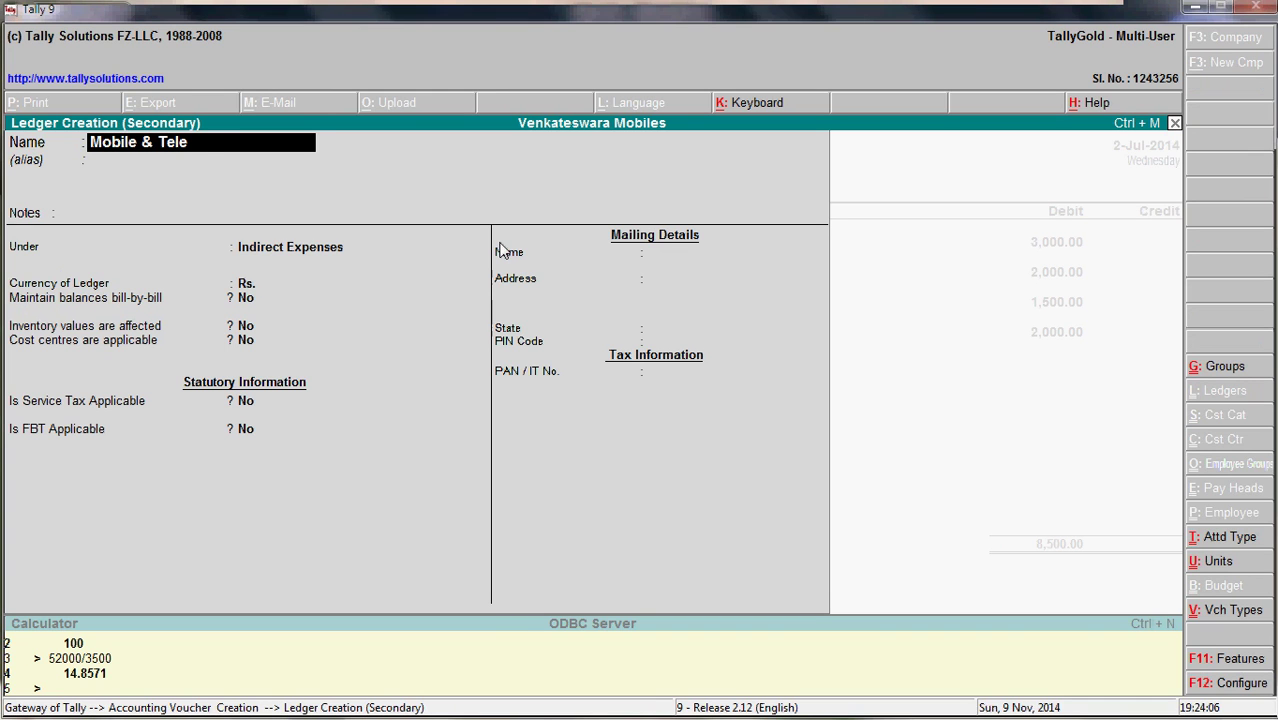
type("phone Exp")
key("Return")
key("Return")
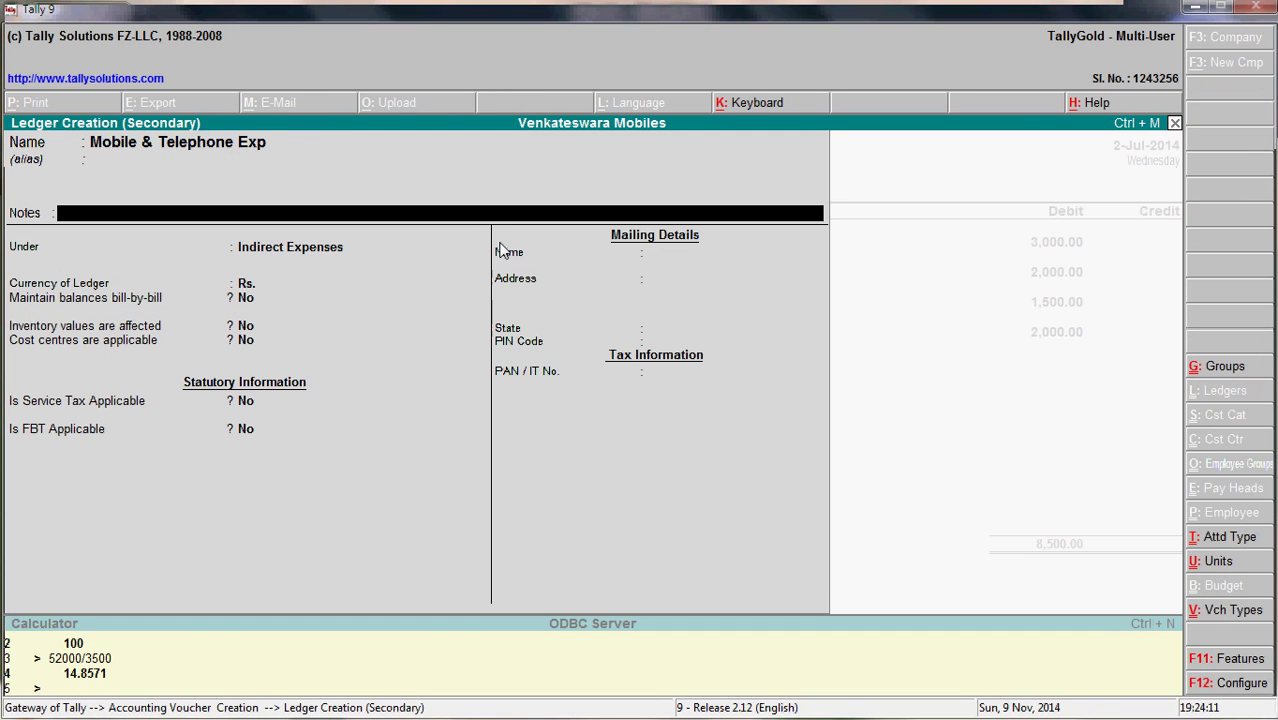
key("Return")
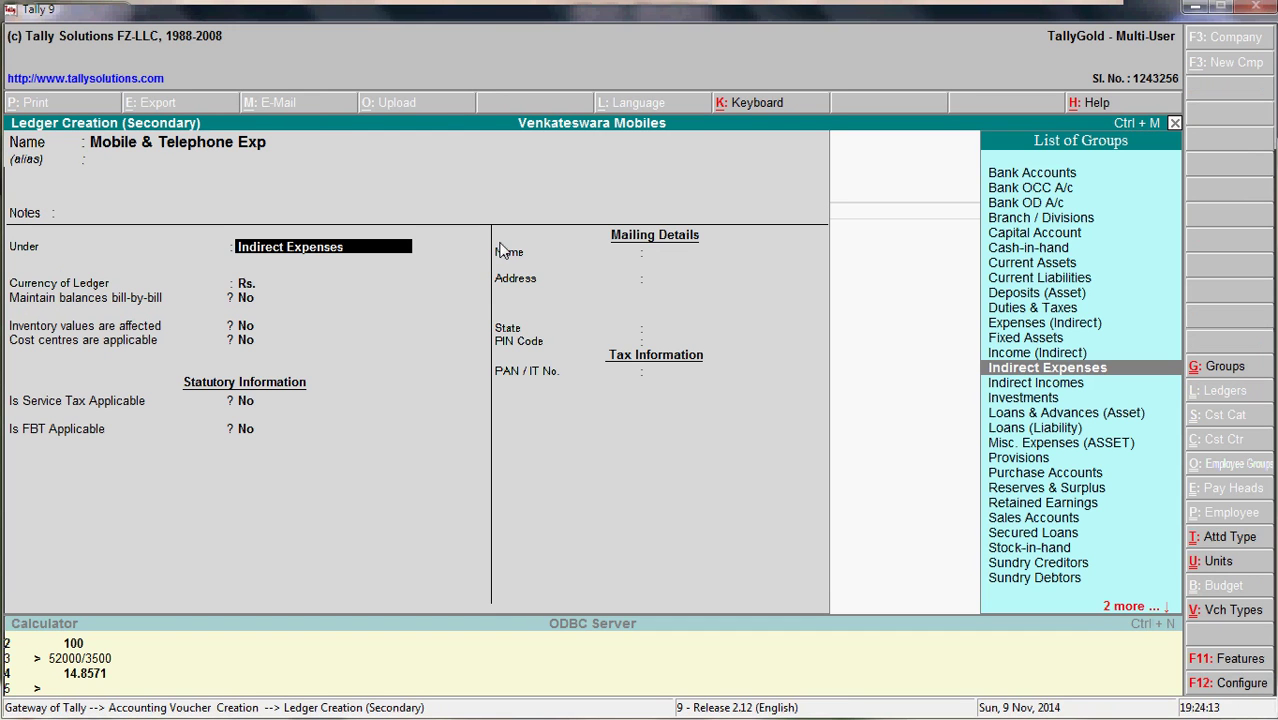
key("Return")
key("Return")
key("Return")
key("Return")
key("Return")
key("Return")
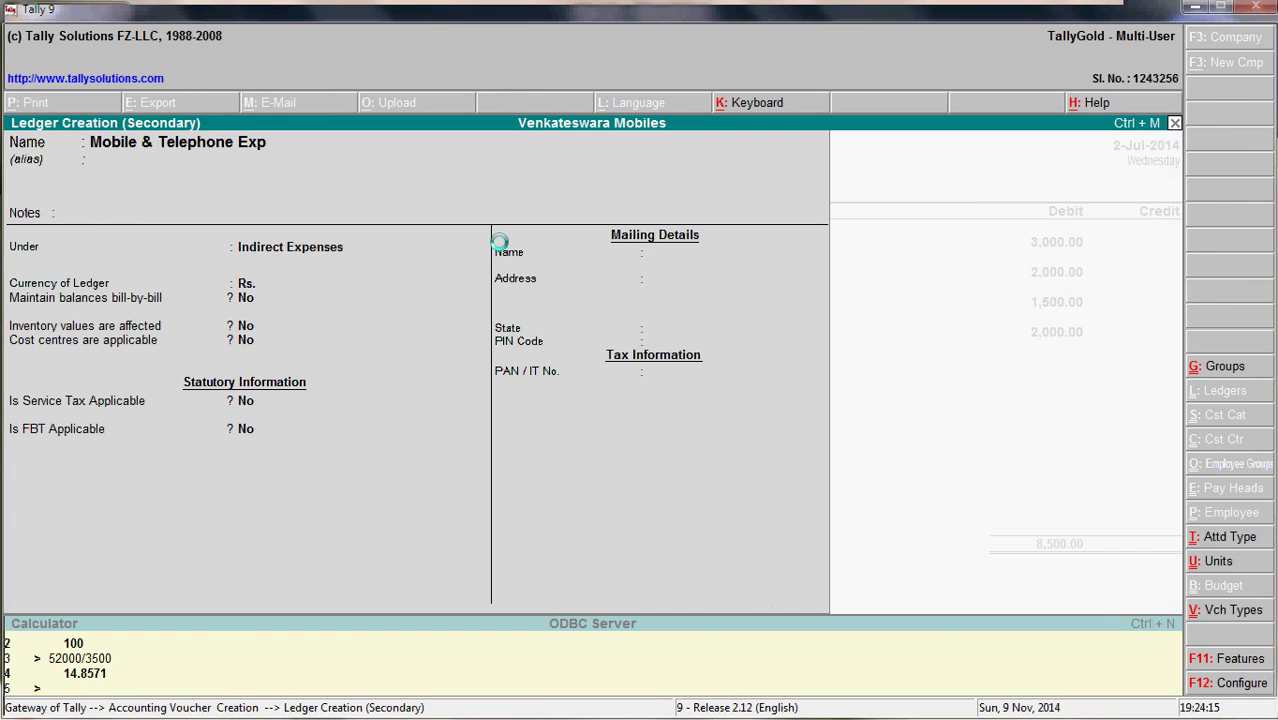
- Debit Mobile & Telephone Exp 1,000
key("alt+Tab")
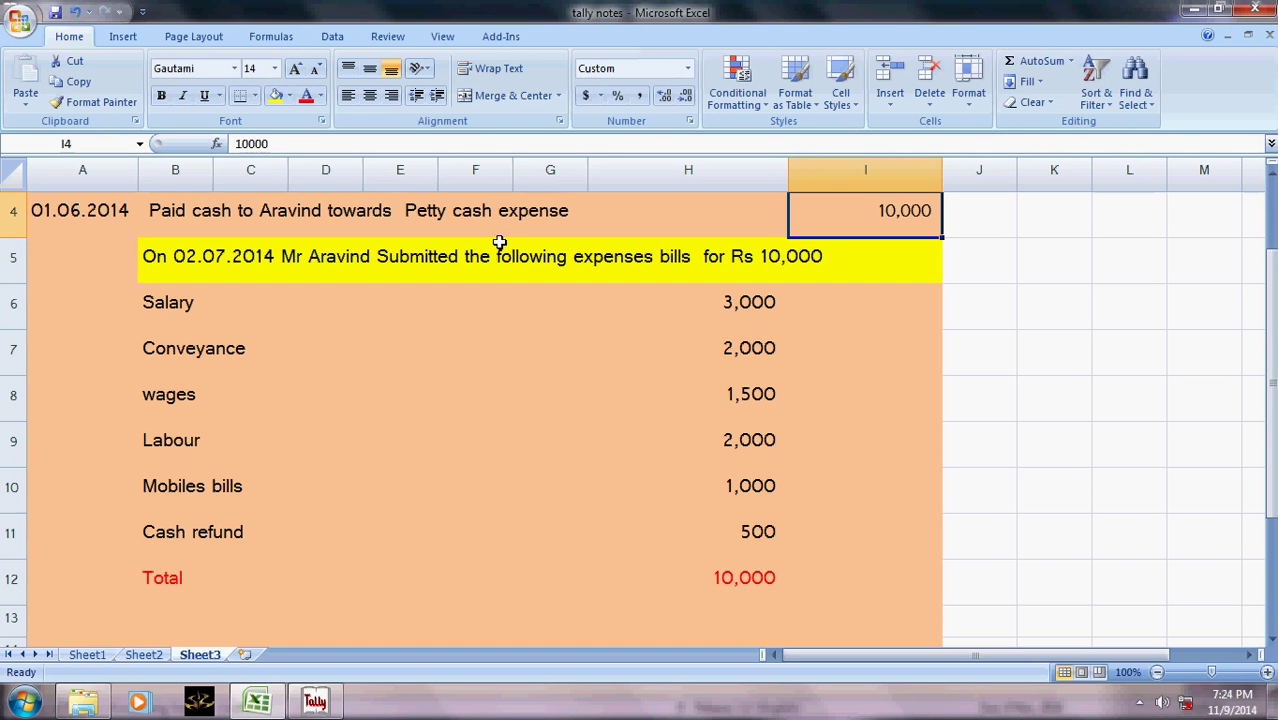
key("alt+Tab")
type("1000")
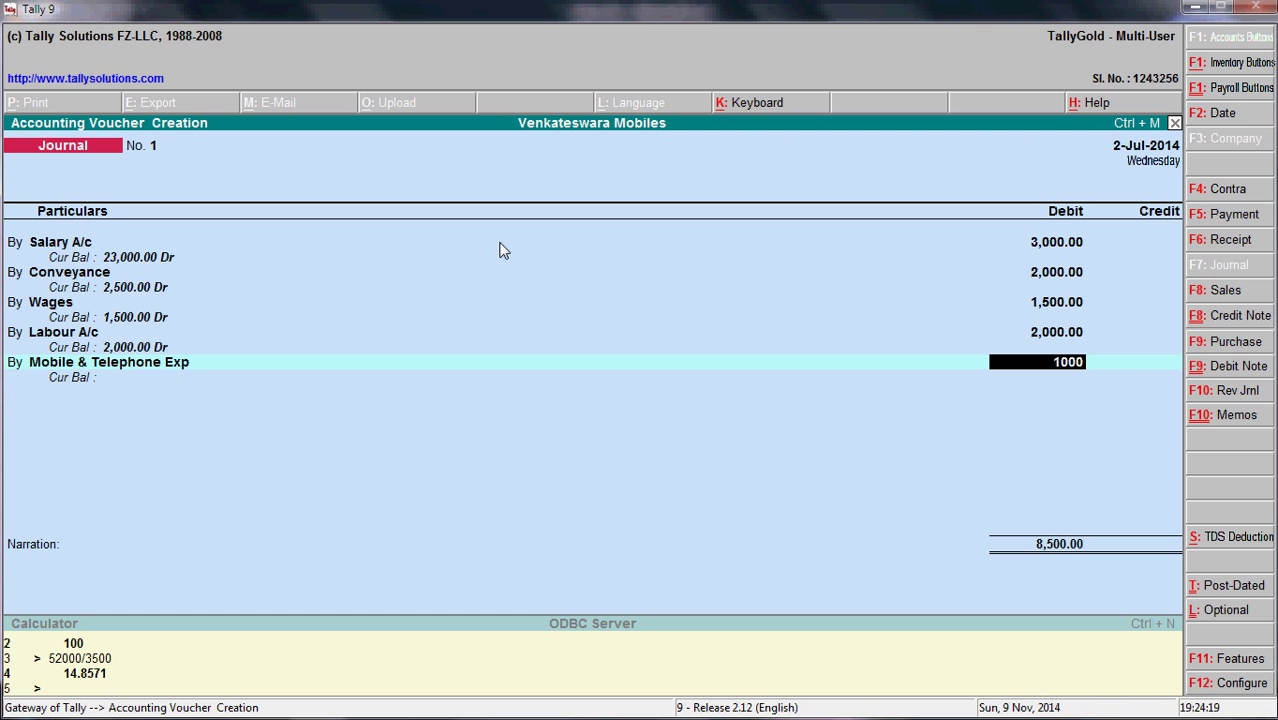
key("Return")
- Add a By line debiting Cash 500 for the cash refund
type("by")
key("Return")
key("alt+Tab")
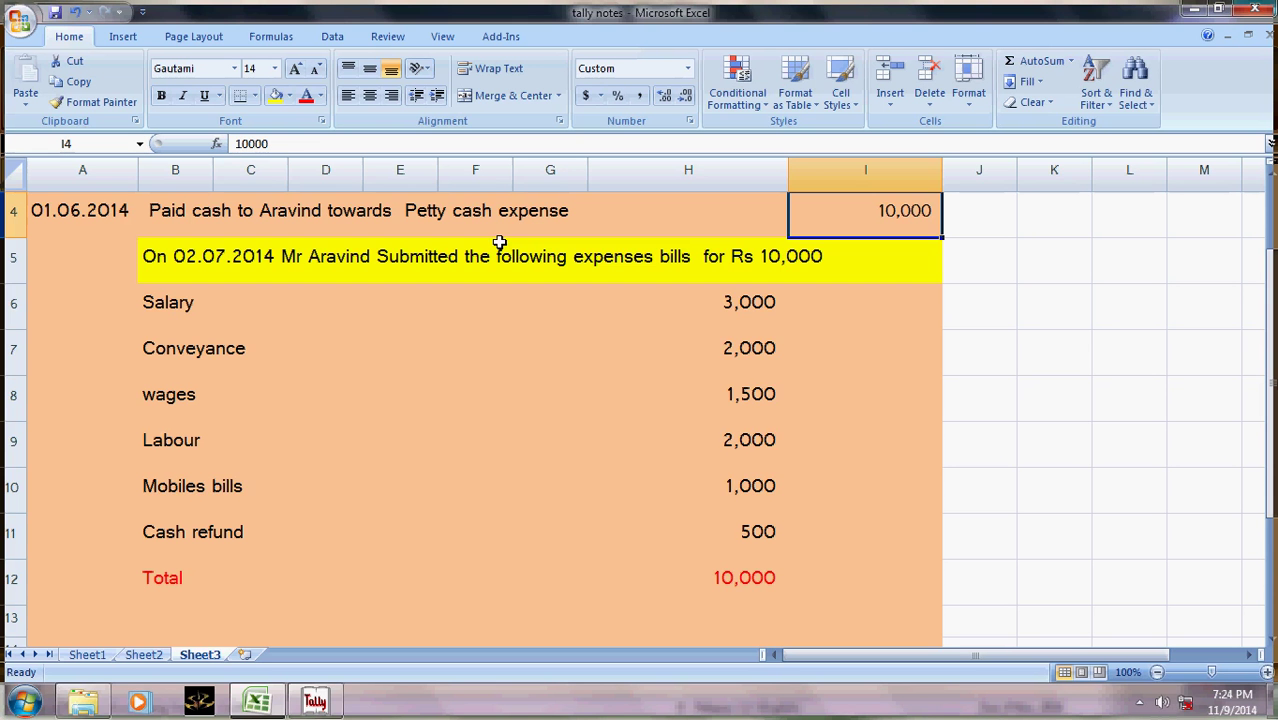
left_click(760, 532)
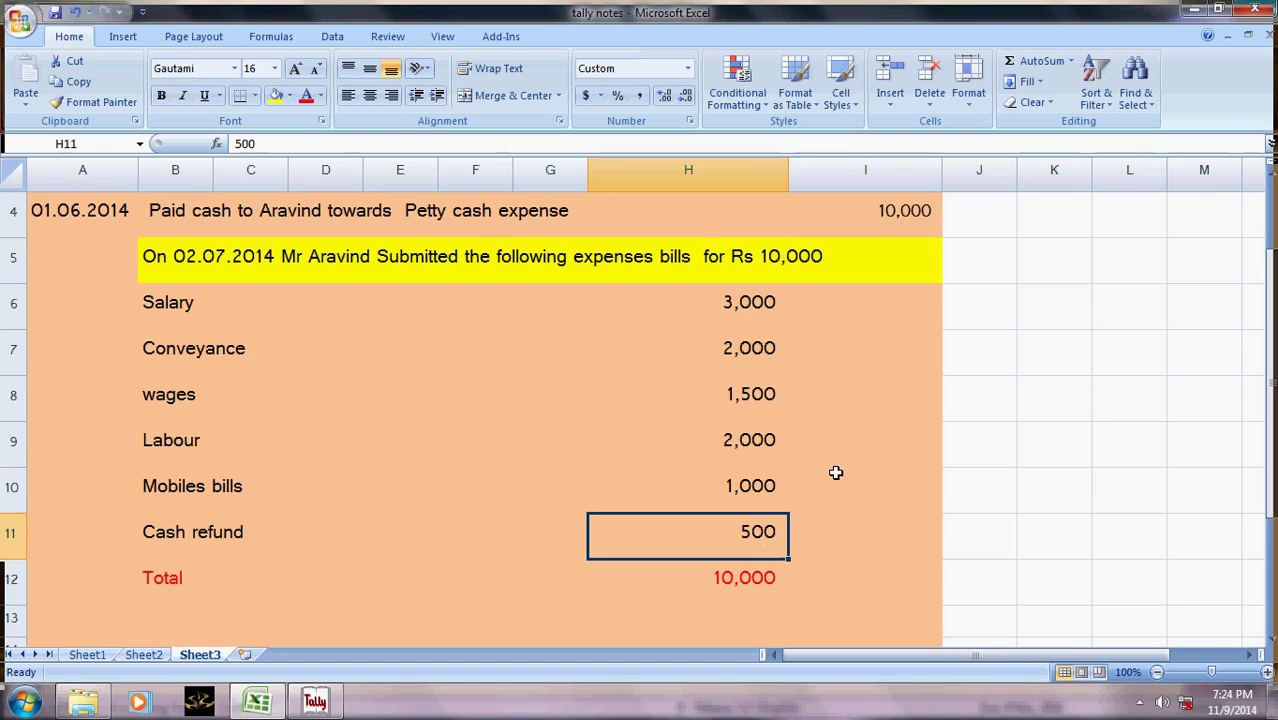
key("alt+Tab")
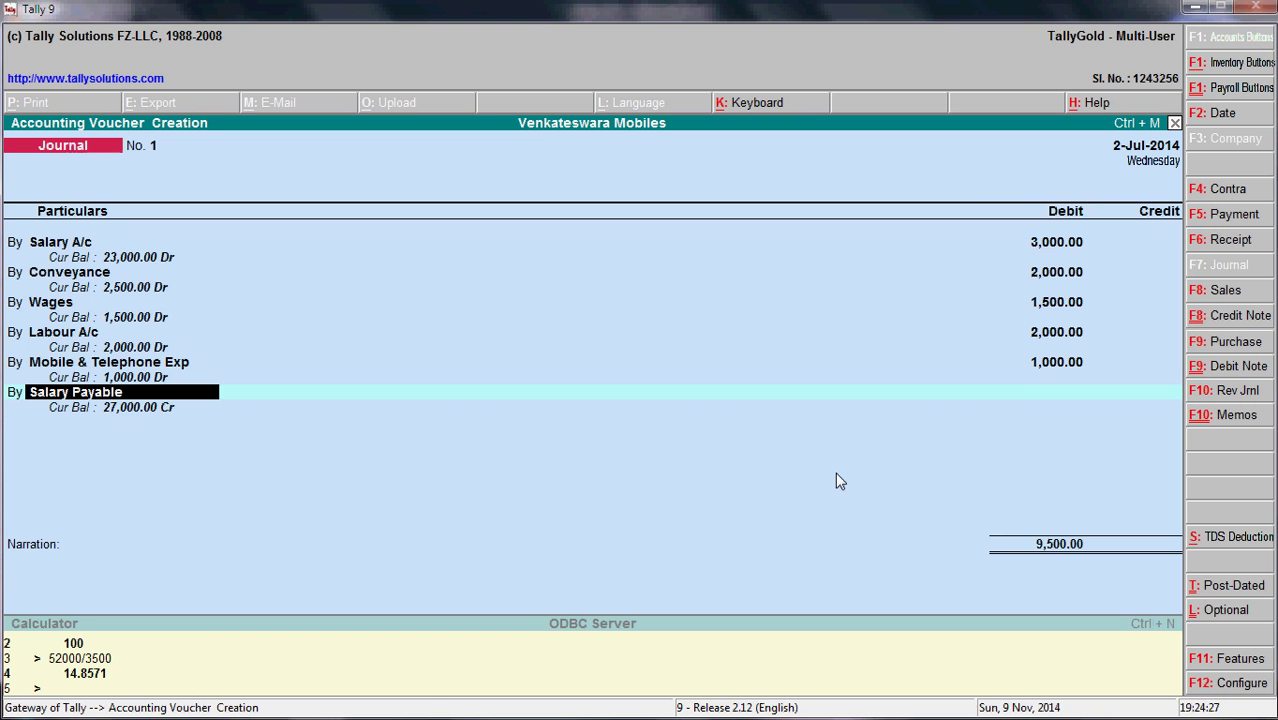
type("cash")
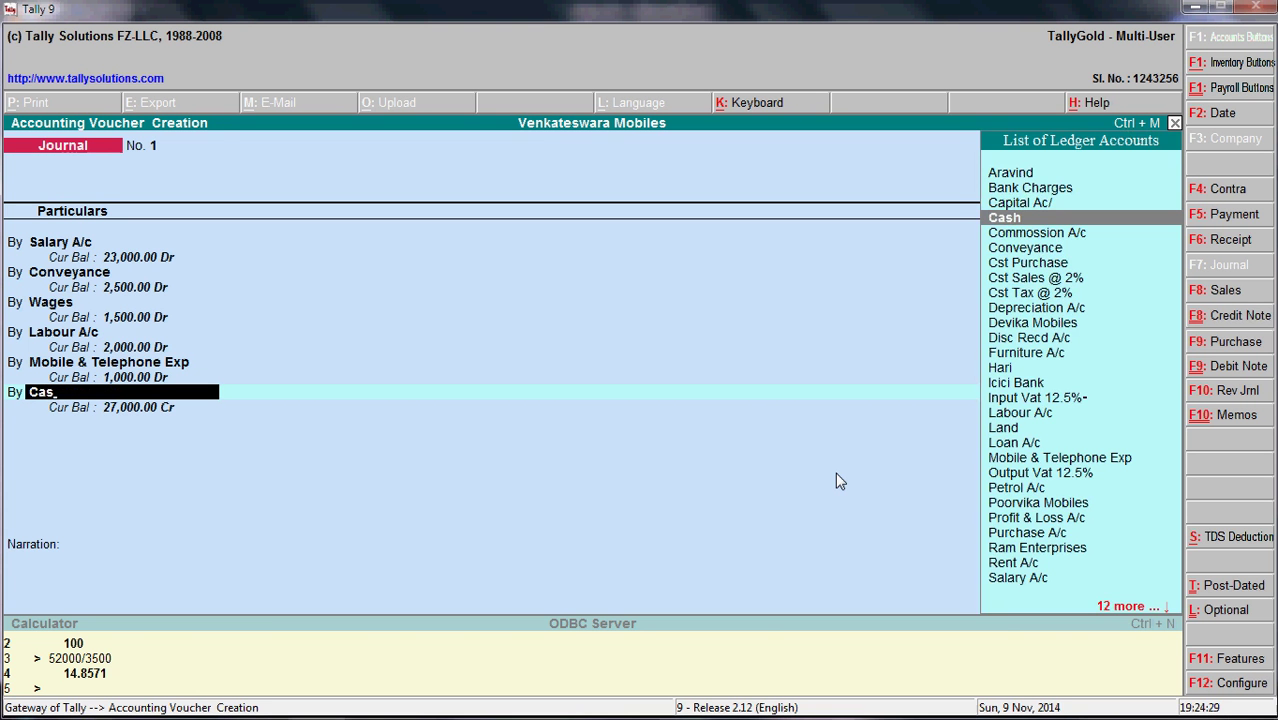
key("Return")
type("500")
key("Return")
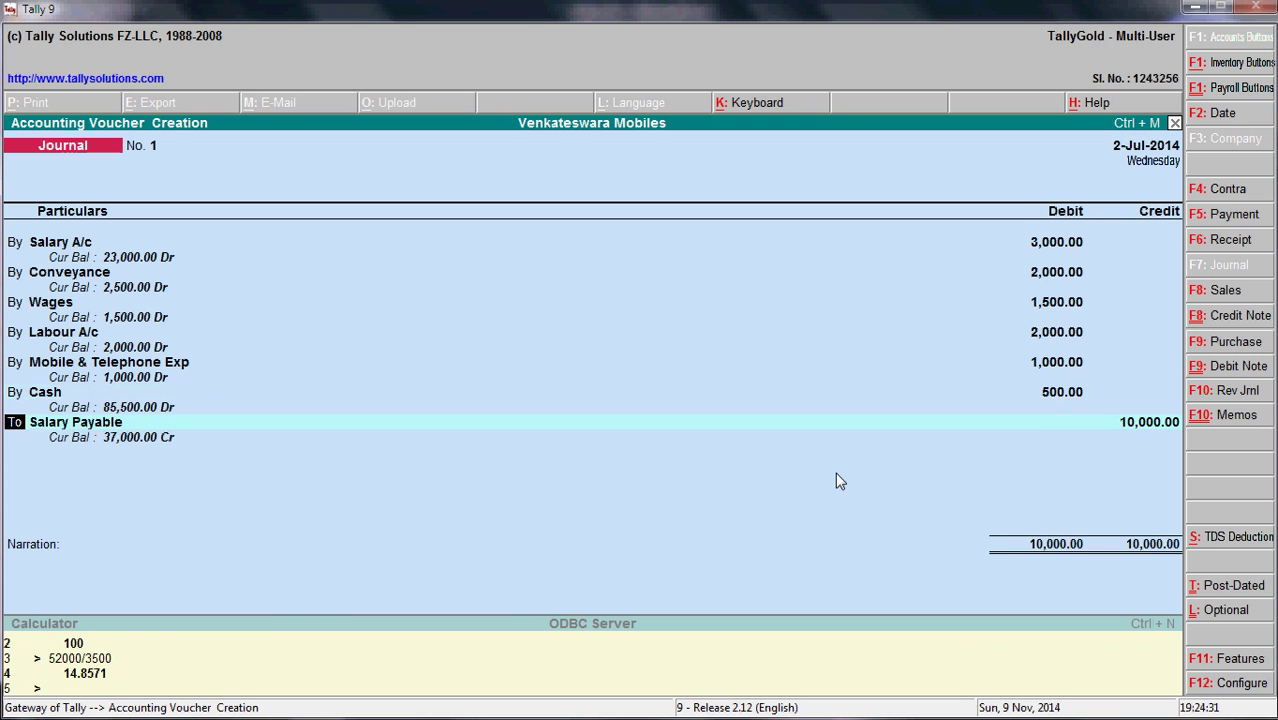
- Credit the petty-cash recipient's ledger 10,000 and save the journal voucher
key("Return")
type("arav")
key("Return")
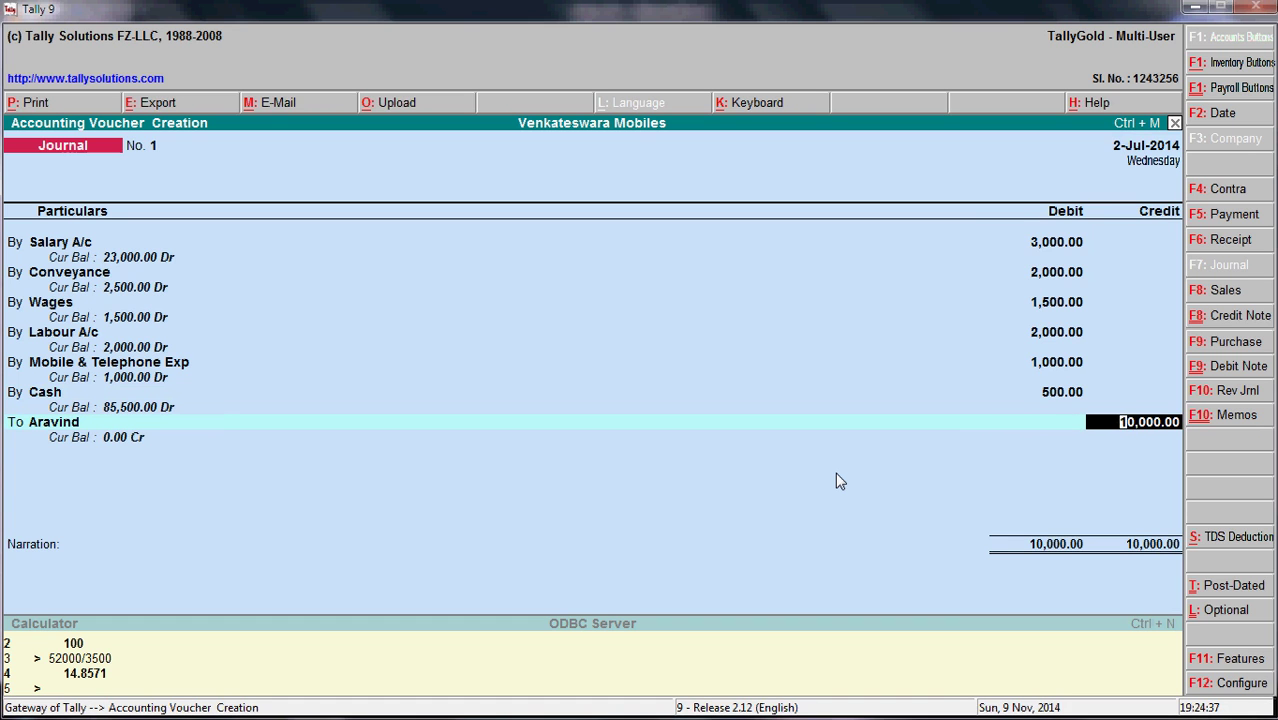
key("Return")
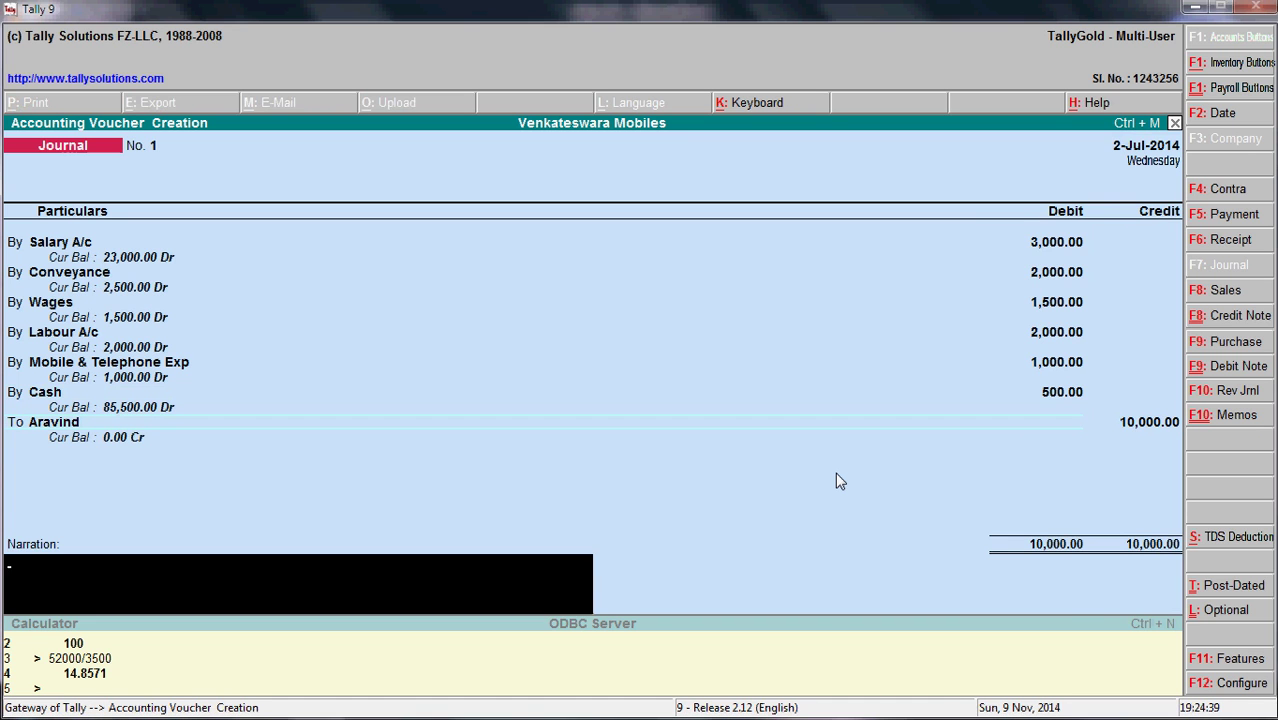
key("Return")
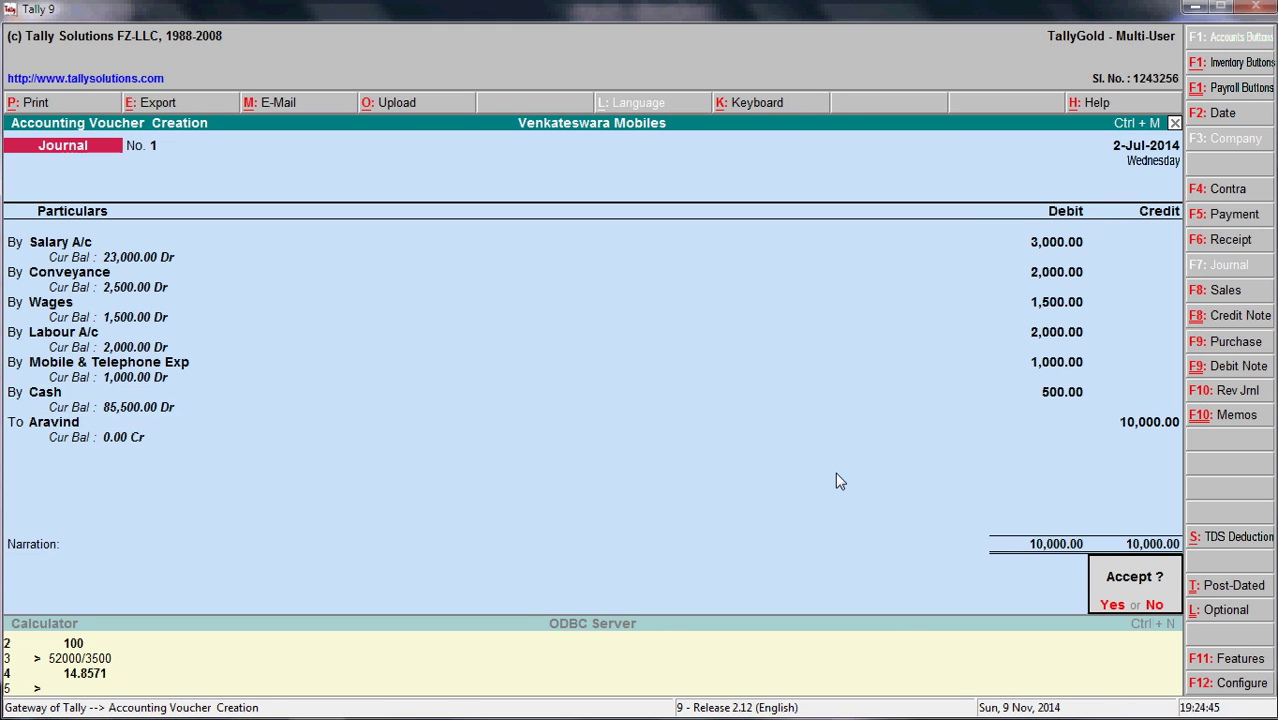
key("y")
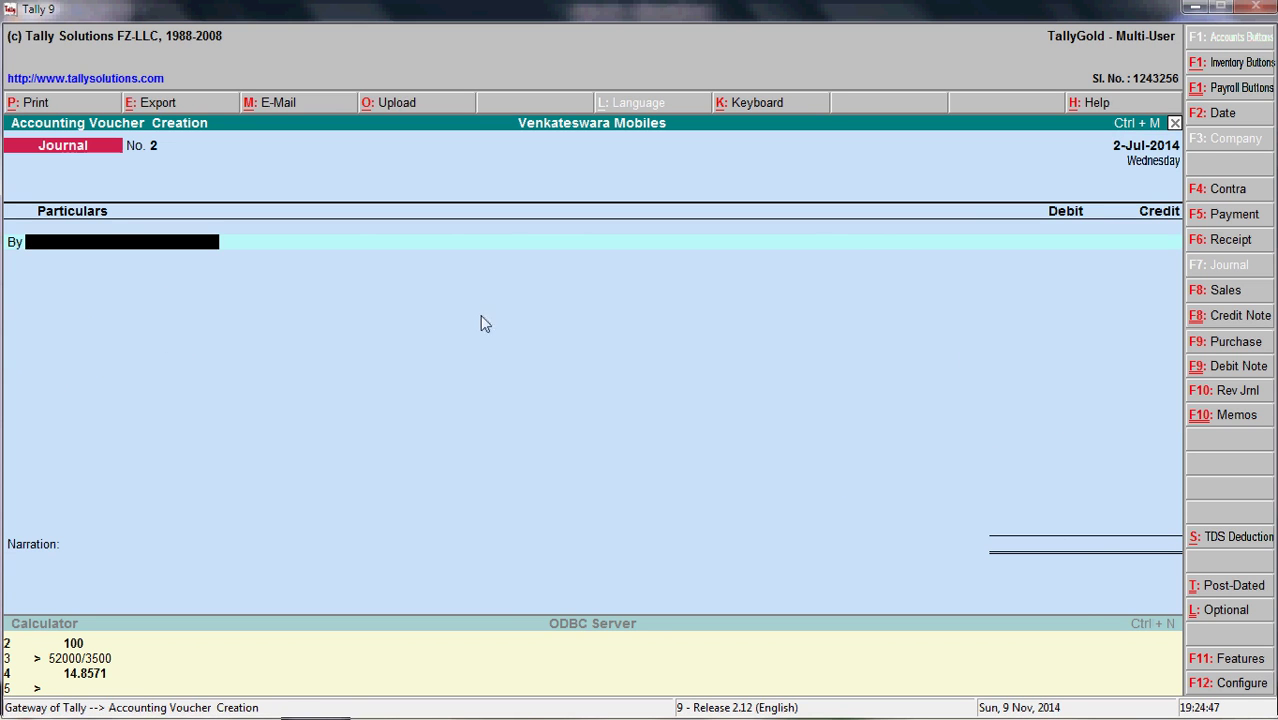
- Leave voucher entry and open the Cash ledger vouchers report via Display > Account Books > Ledger
key("Escape")
key("y")
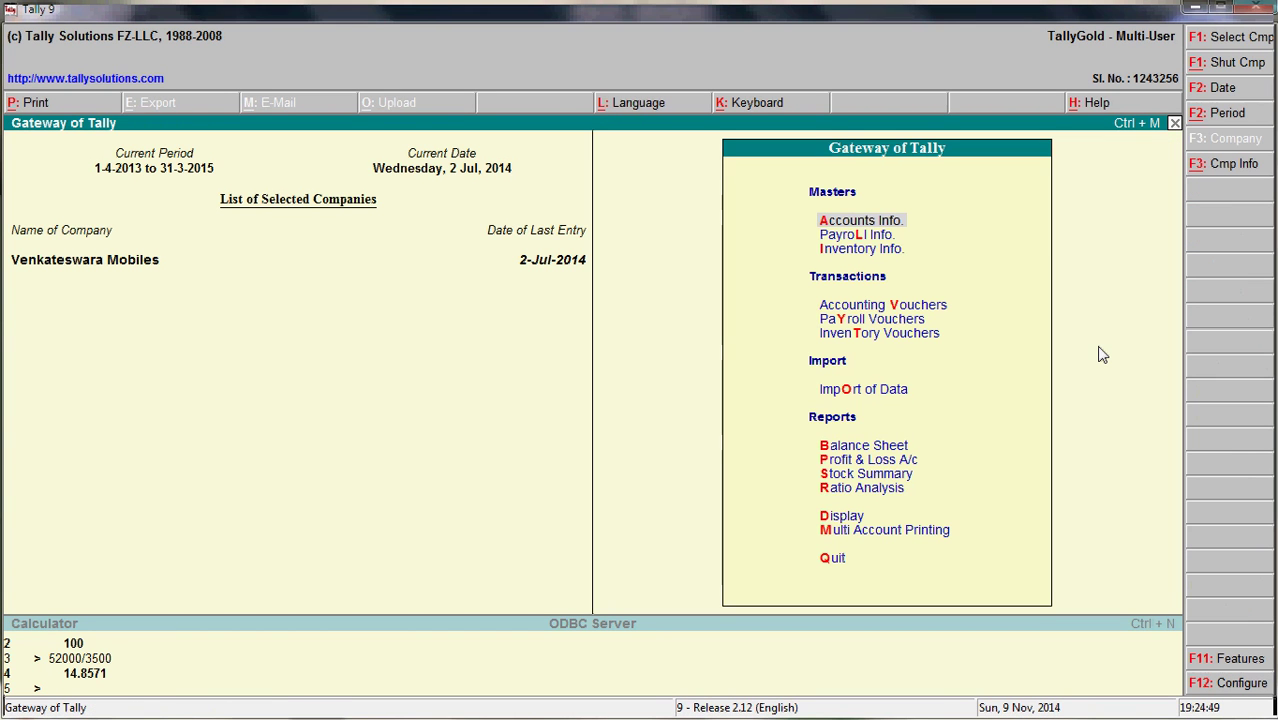
key("Down")
key("Down")
key("Down")
key("Down")
key("Down")
key("Down")
key("Down")
key("Down")
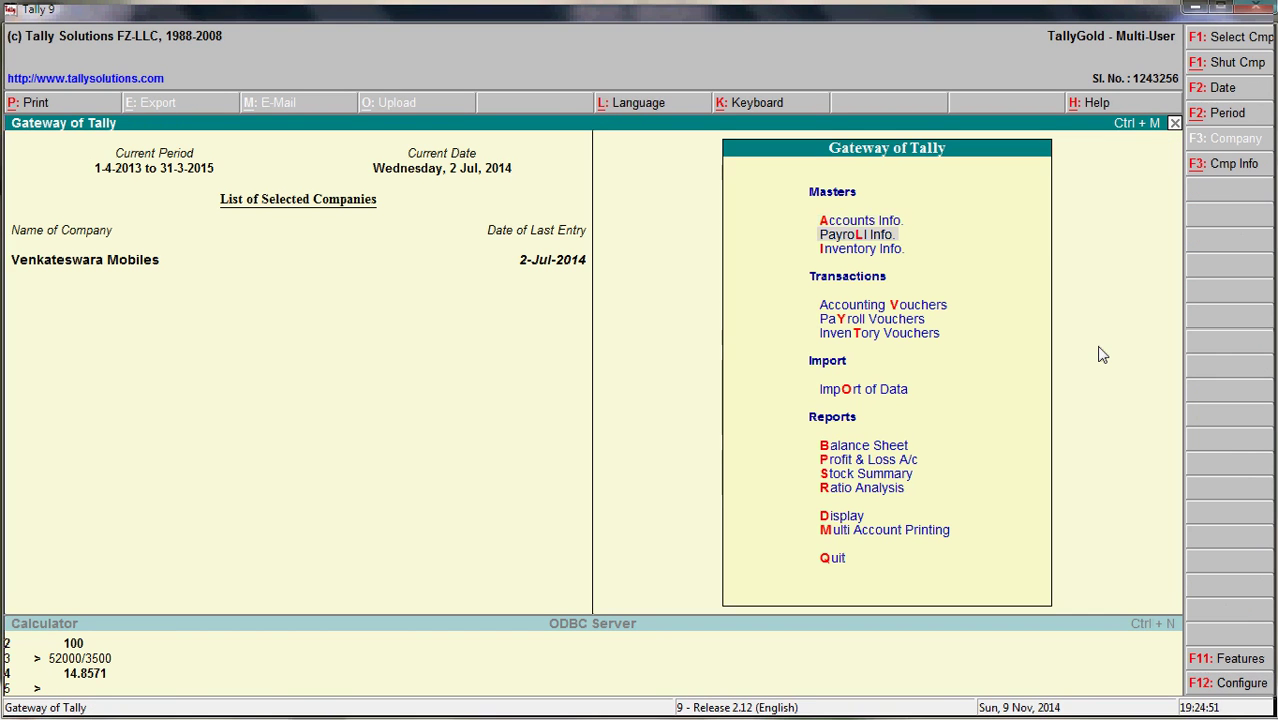
key("Down")
key("Down")
key("Down")
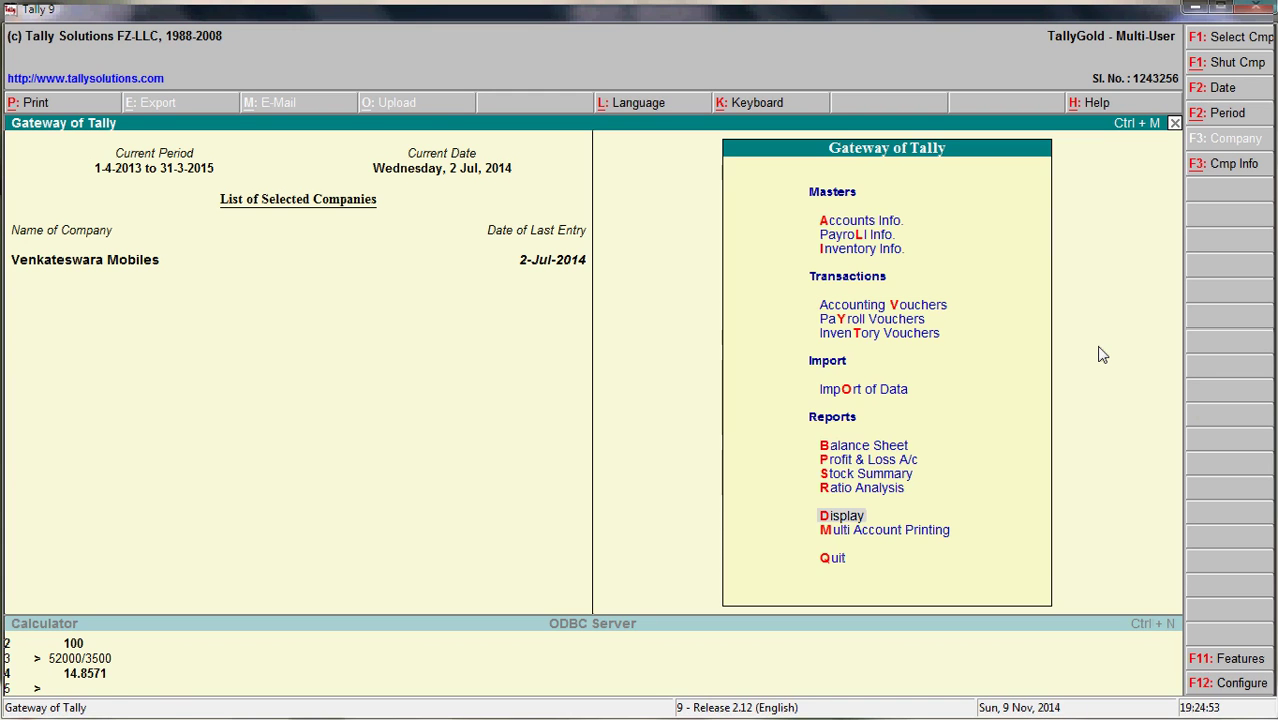
key("Return")
key("Down")
key("Down")
key("Down")
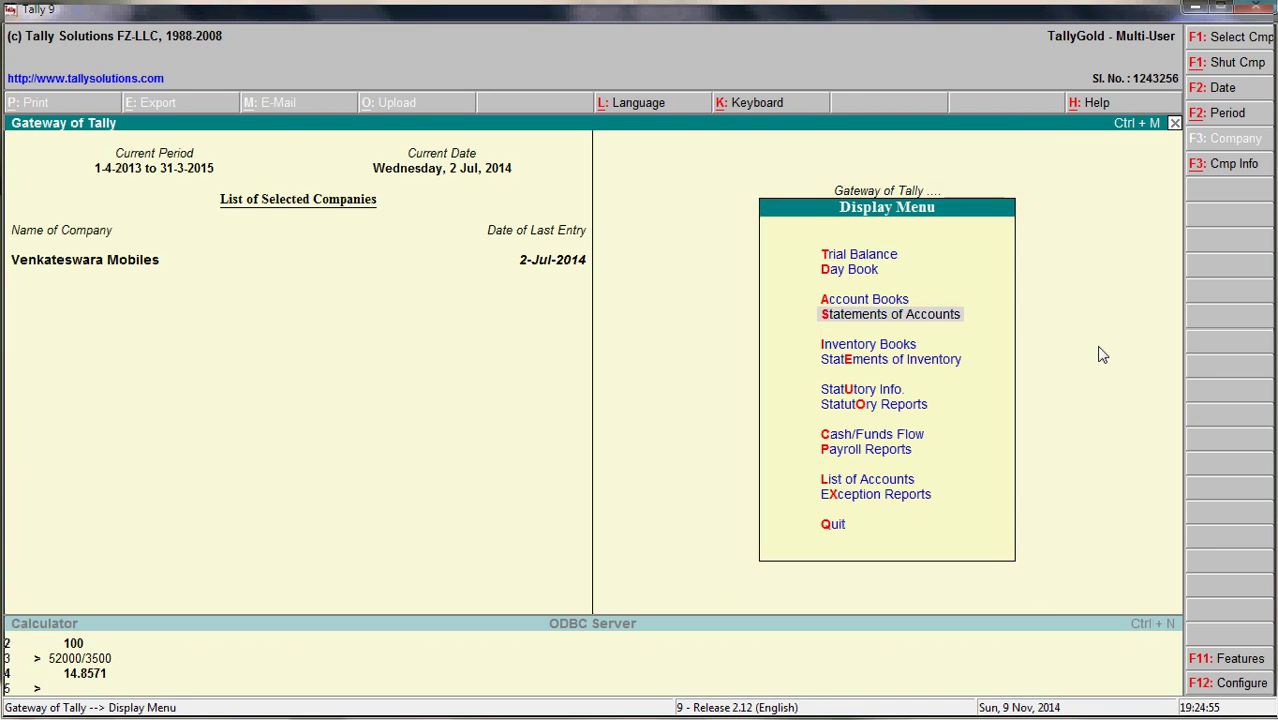
key("Up")
key("Return")
key("Down")
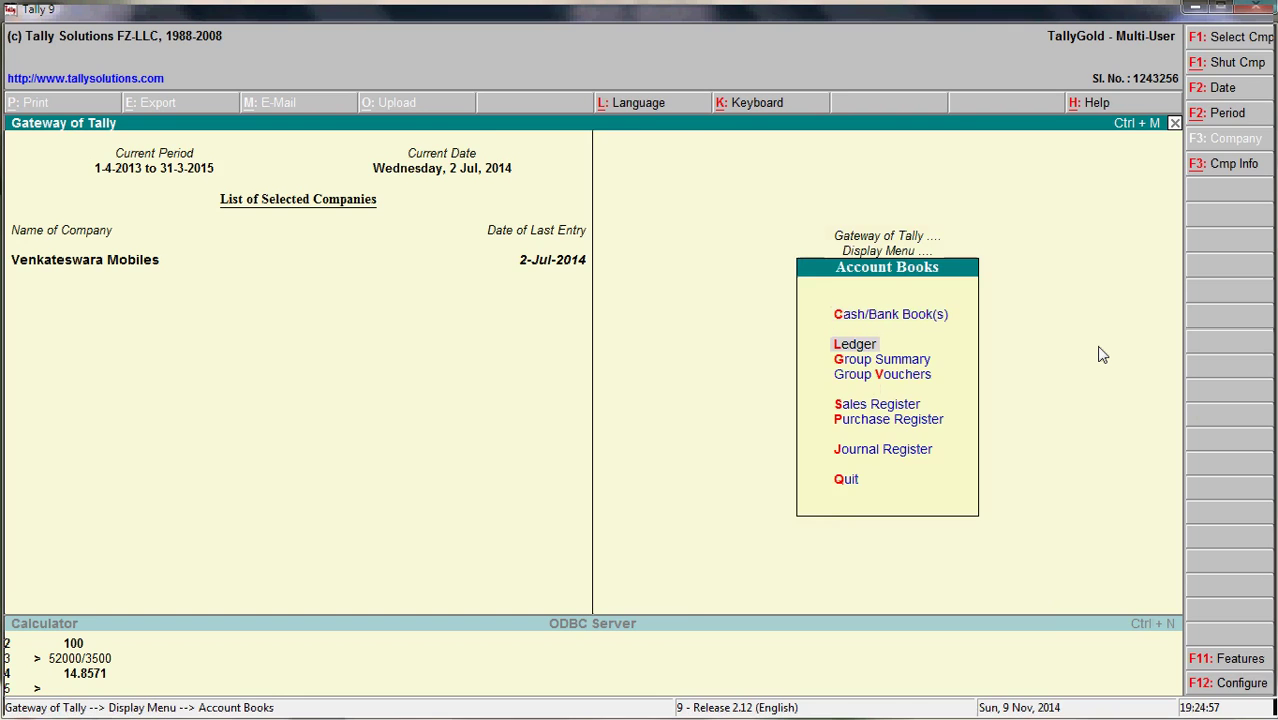
key("Return")
type("Cash")
key("Return")
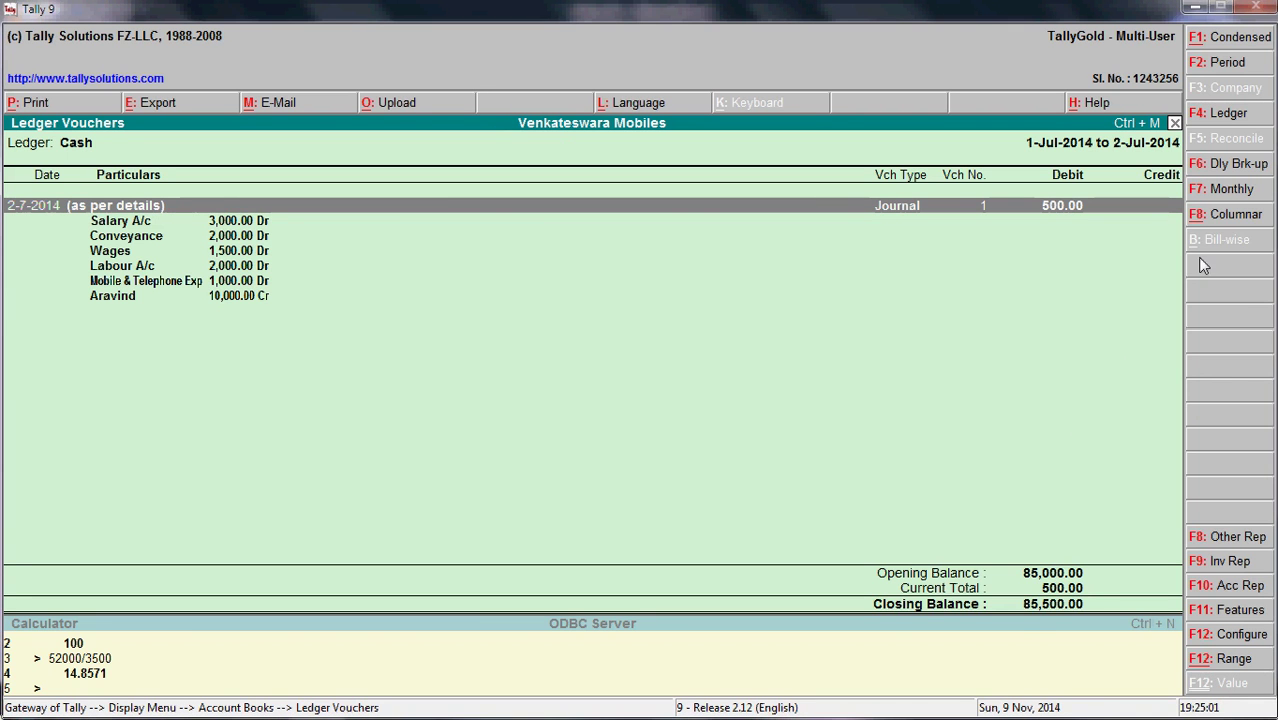
- Switch Cash ledger to columnar view without voucher type; review Salary, Conveyance, Wages, Labour amounts
left_click(1238, 216)
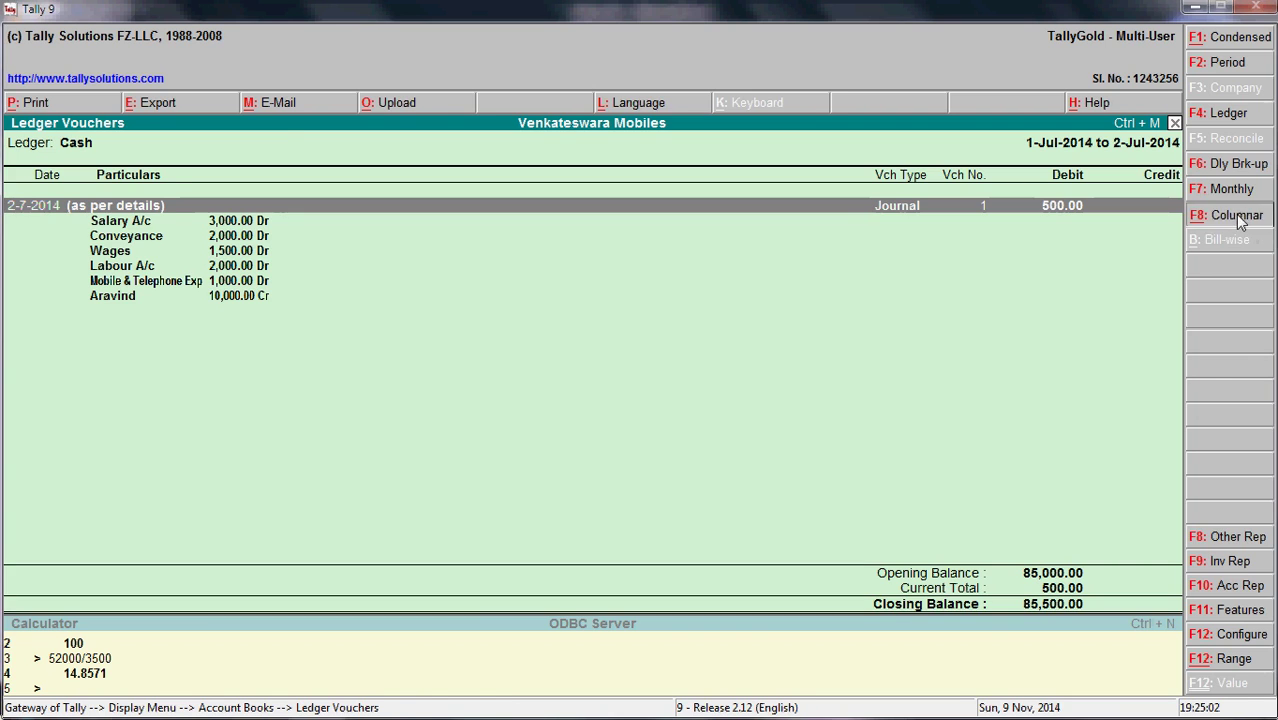
type("n")
key("Return")
key("Return")
key("Return")
key("Return")
key("Return")
key("Return")
key("Return")
key("Return")
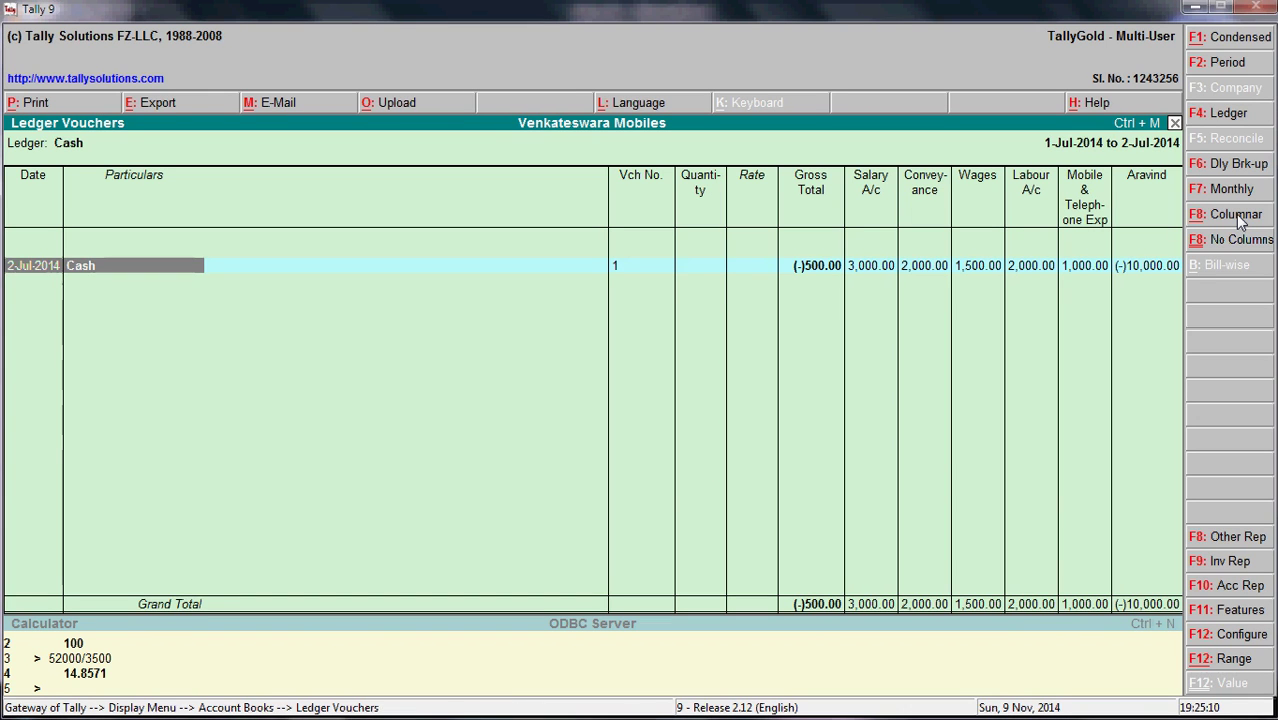
key("Right")
key("Right")
key("Right")
key("Right")
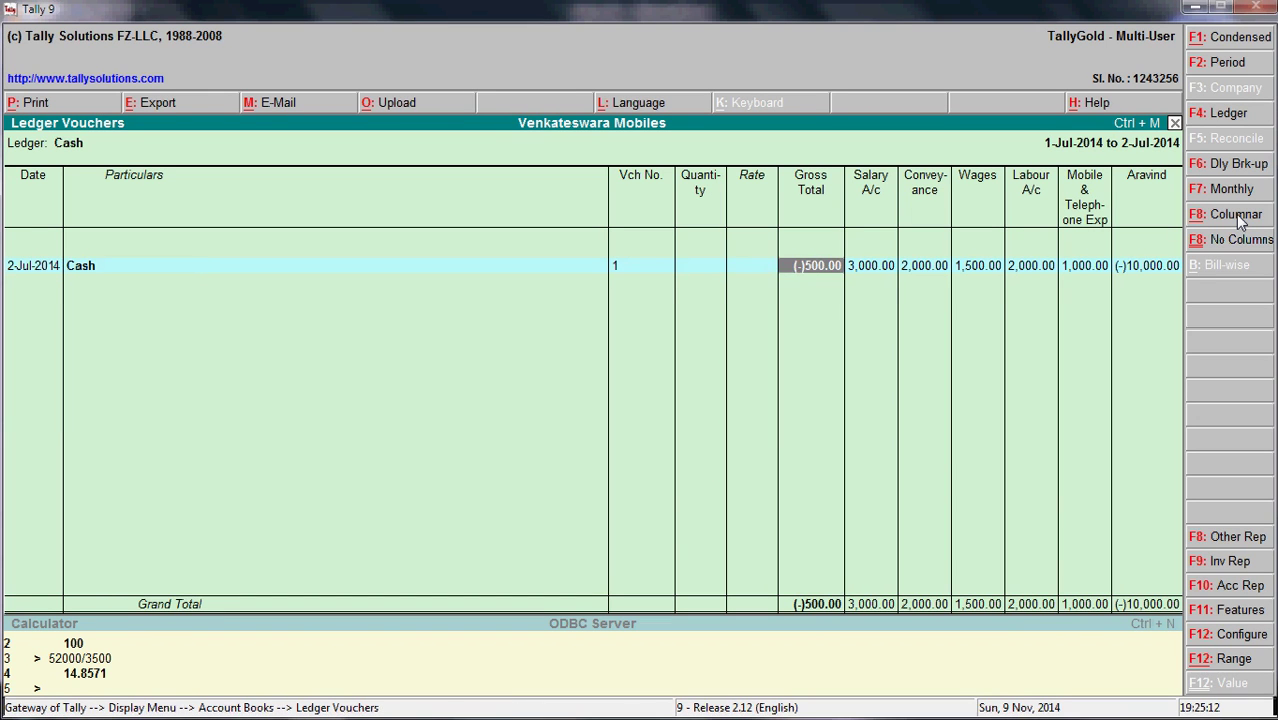
key("Right")
key("Right")
key("Left")
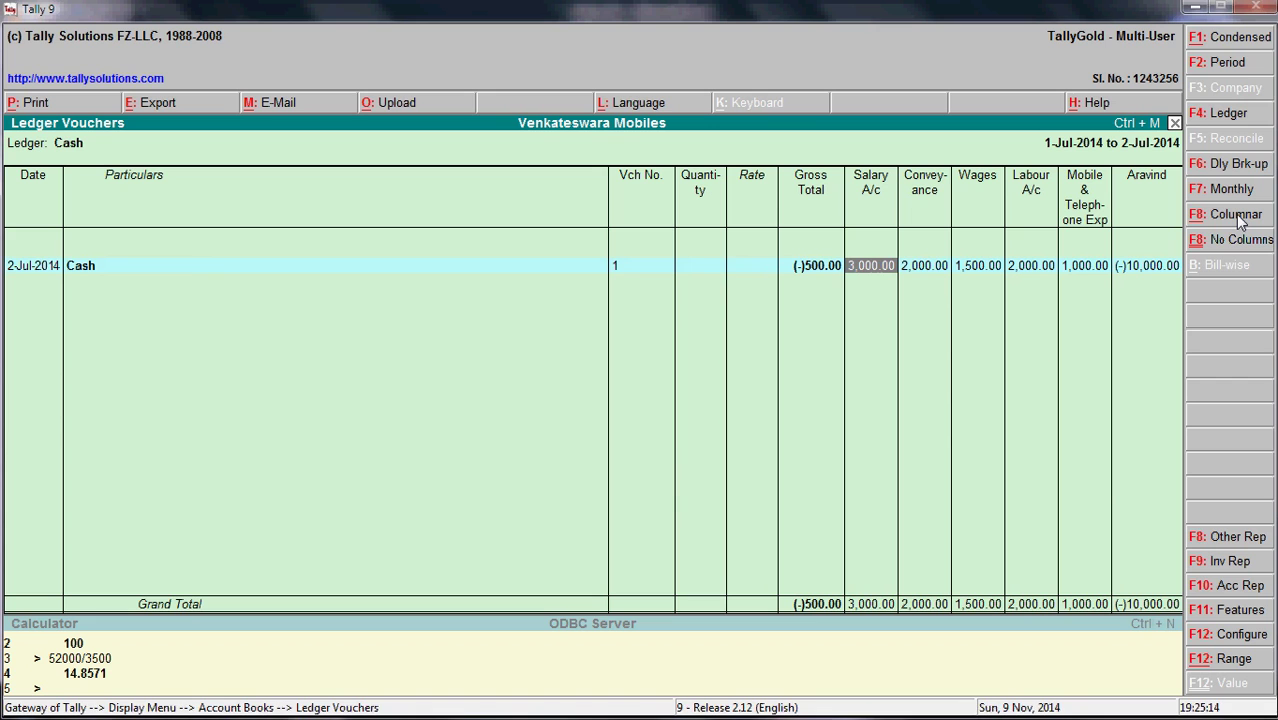
key("Right")
key("Right")
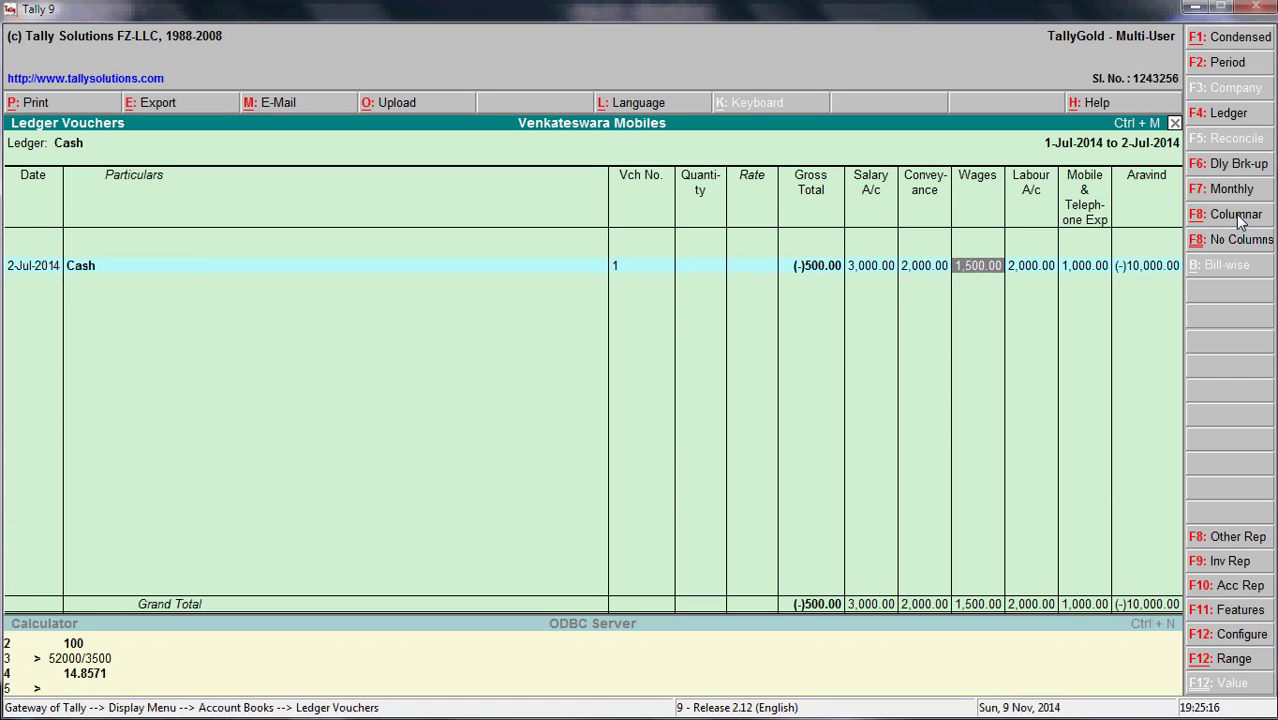
key("Right")
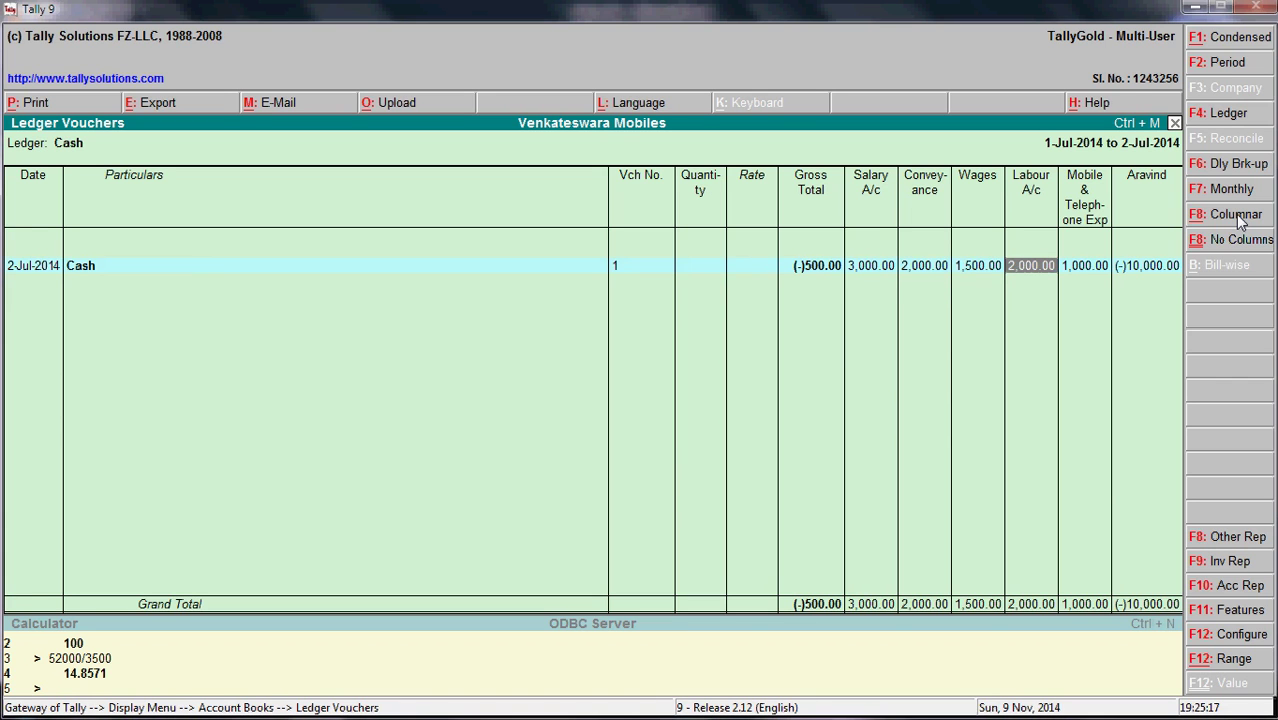
key("Right")
key("Right")
key("Left")
key("Left")
key("Left")
key("Left")
key("Left")
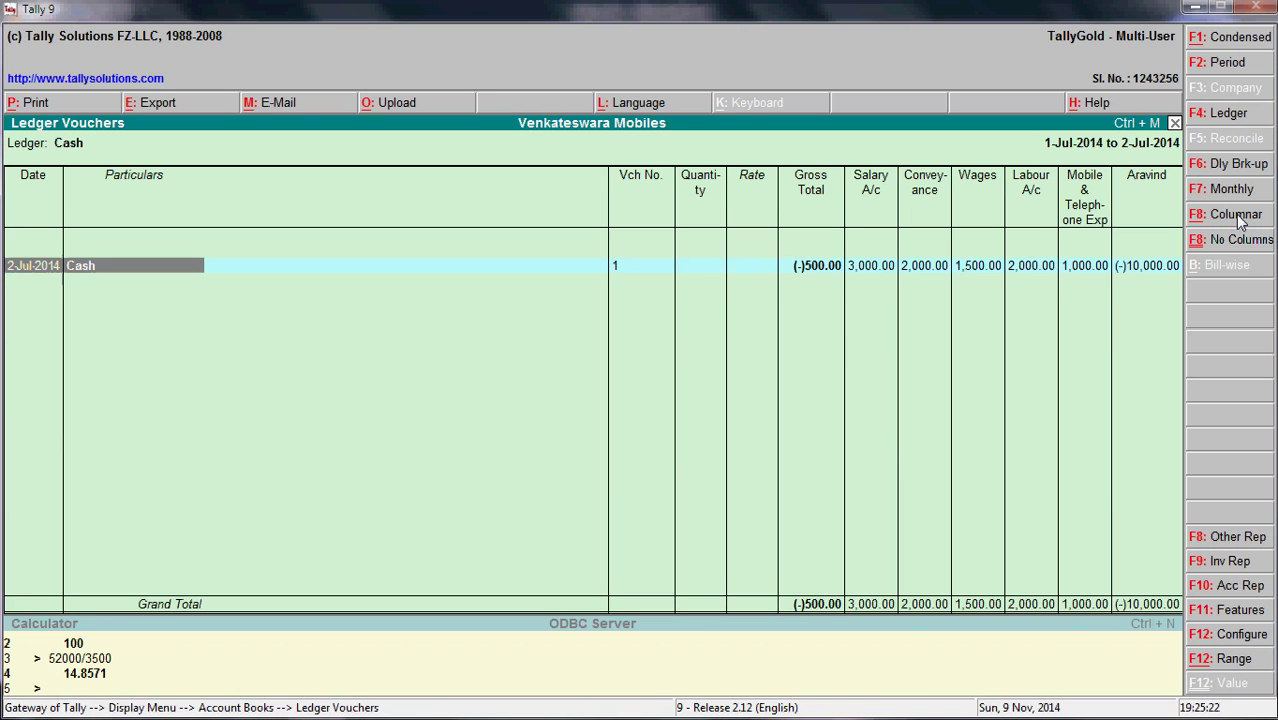
- Change the report period to start 1-5-2014 and review the 1-Jun and 2-Jul rows
left_click(1227, 70)
type("1-5")
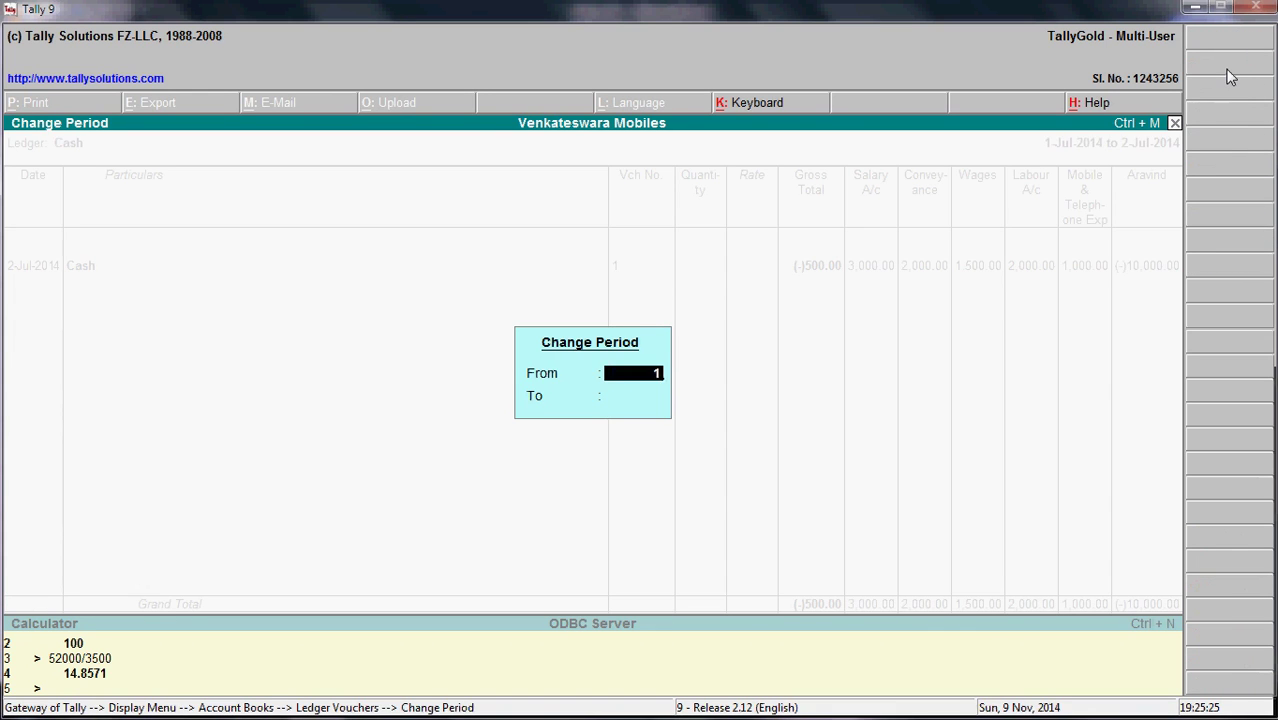
key("Return")
key("Return")
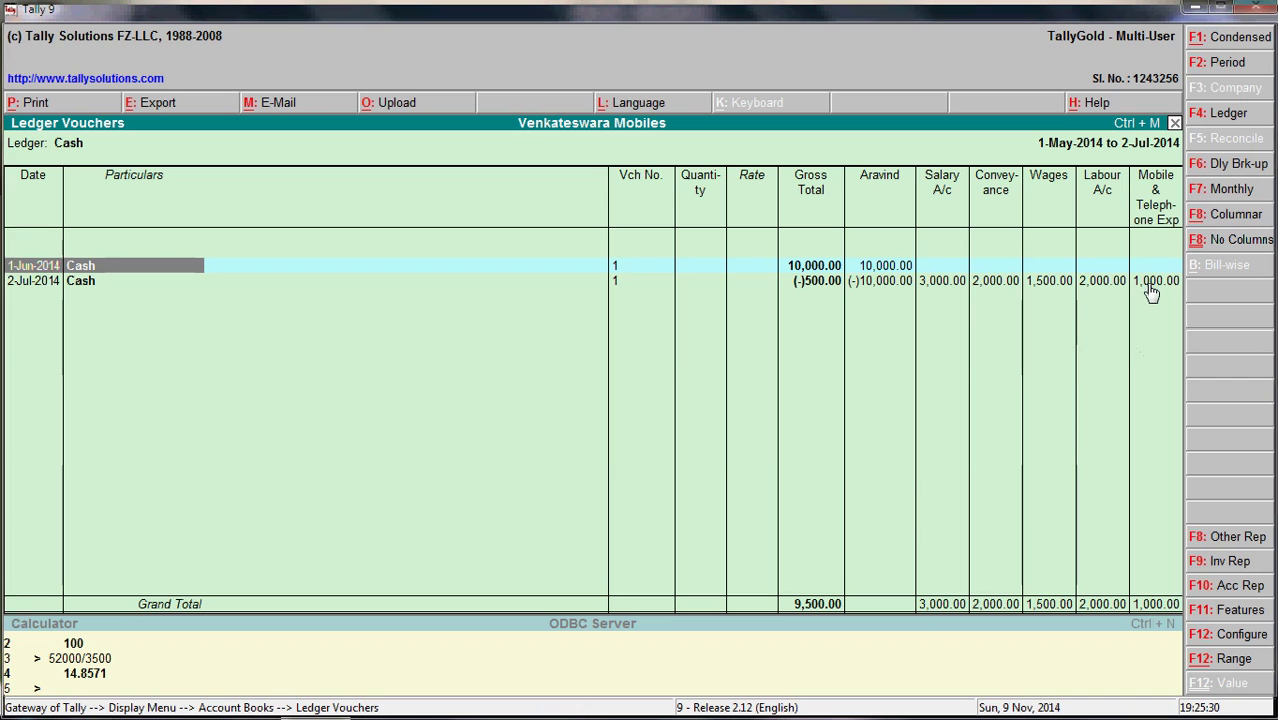
key("Right")
key("Right")
key("Right")
key("Right")
key("Right")
key("Right")
key("Right")
key("Right")
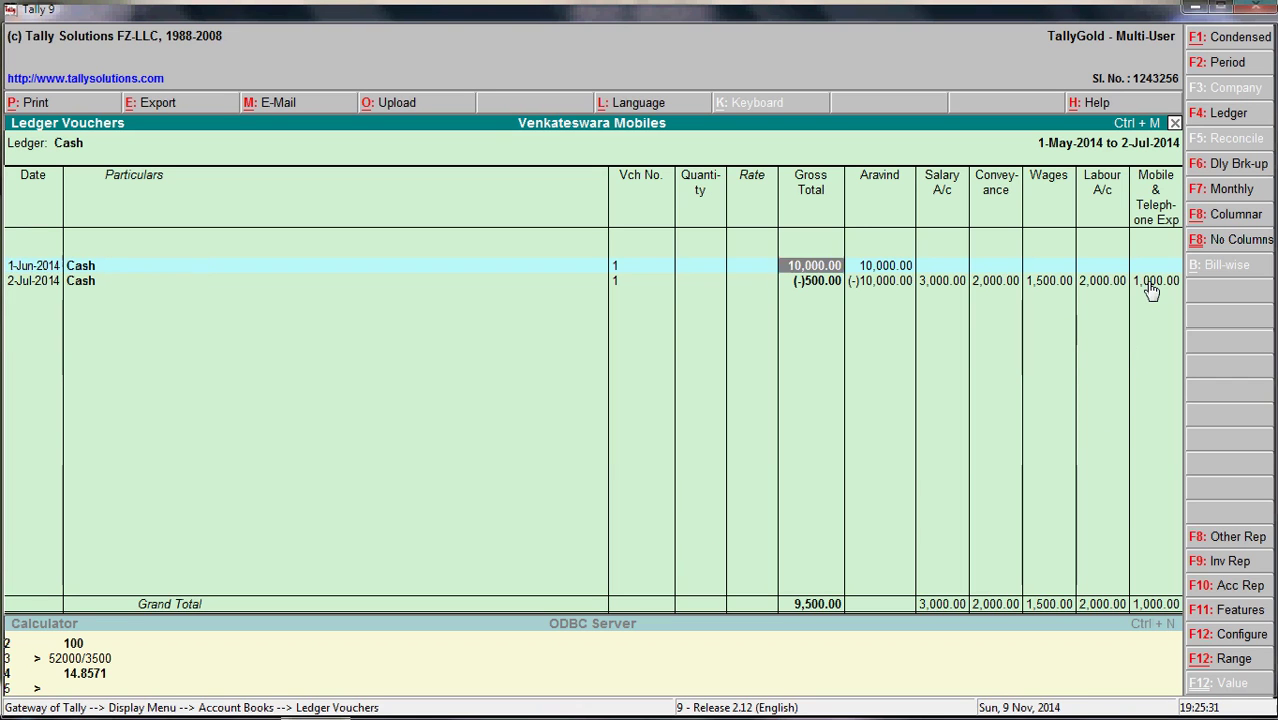
key("Right")
key("Right")
key("Down")
key("Left")
key("Left")
key("Left")
key("Left")
key("Left")
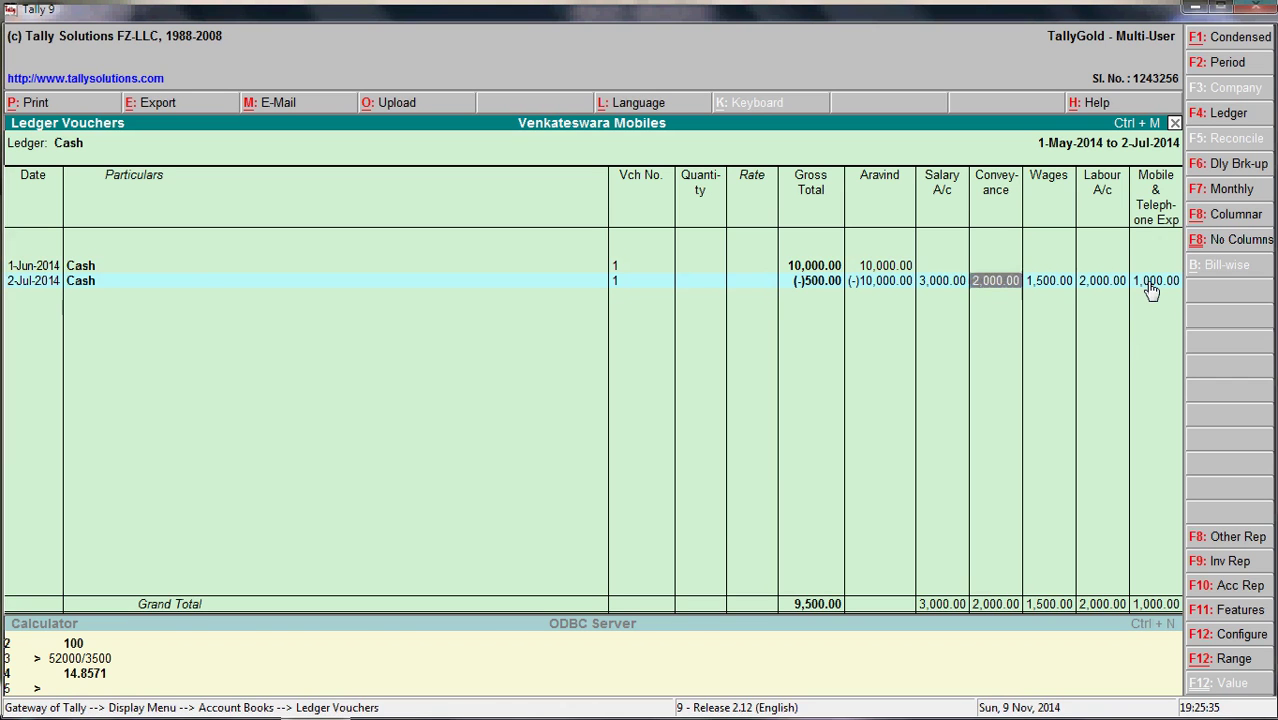
key("Left")
- Compare the June Aravind advance with the July totals, then close the Cash ledger report
key("Up")
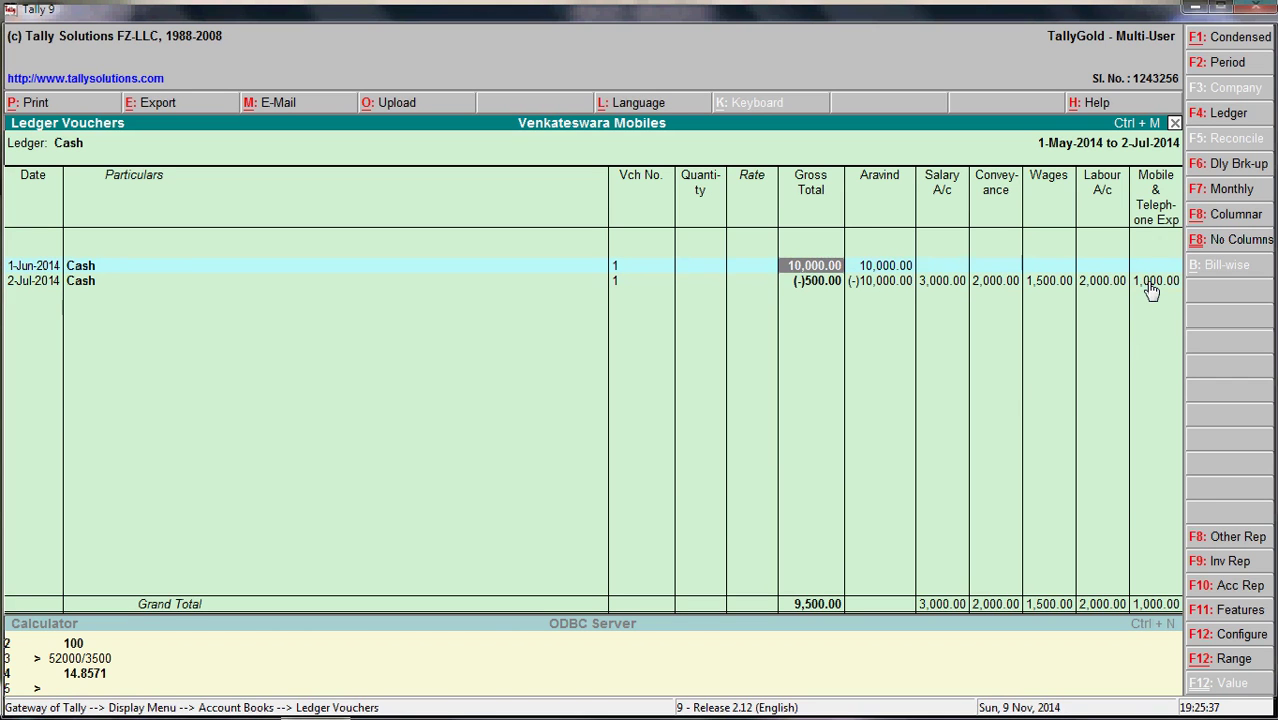
key("Right")
key("Left")
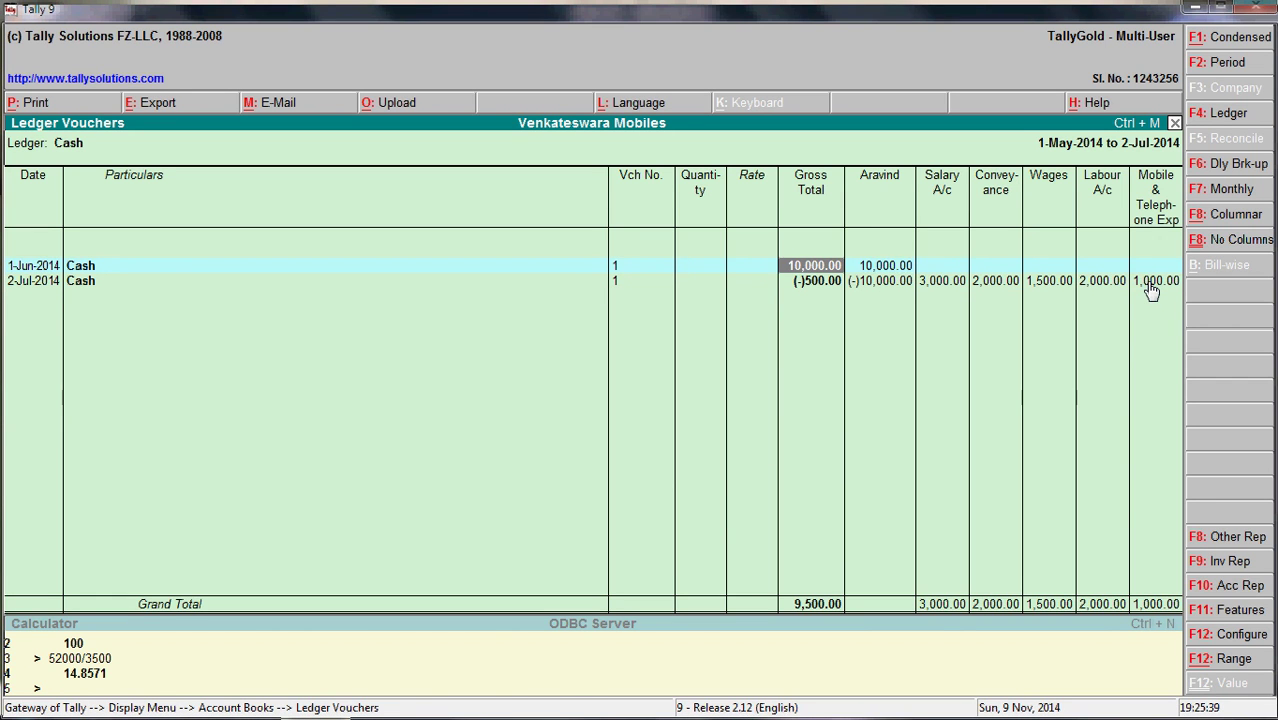
key("Down")
key("Up")
key("Down")
key("Up")
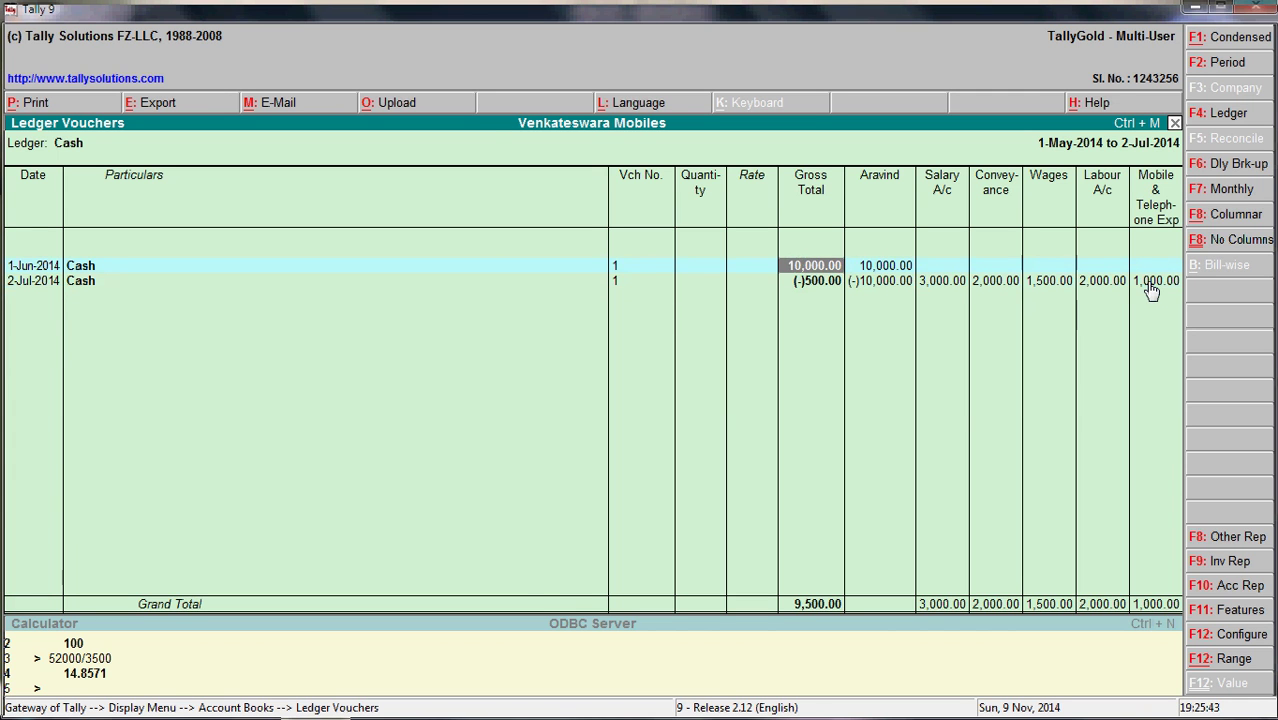
key("Escape")
- Go back from Account Books to the Display Menu
key("Escape")
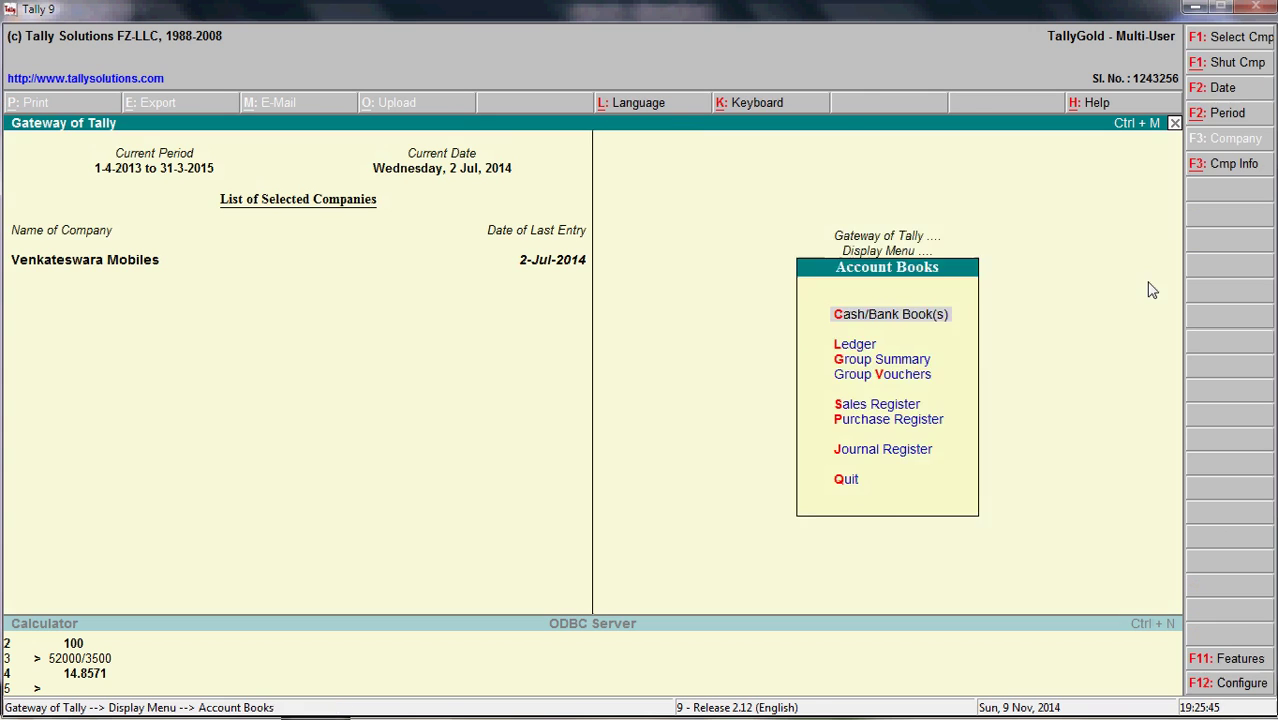
key("Escape")
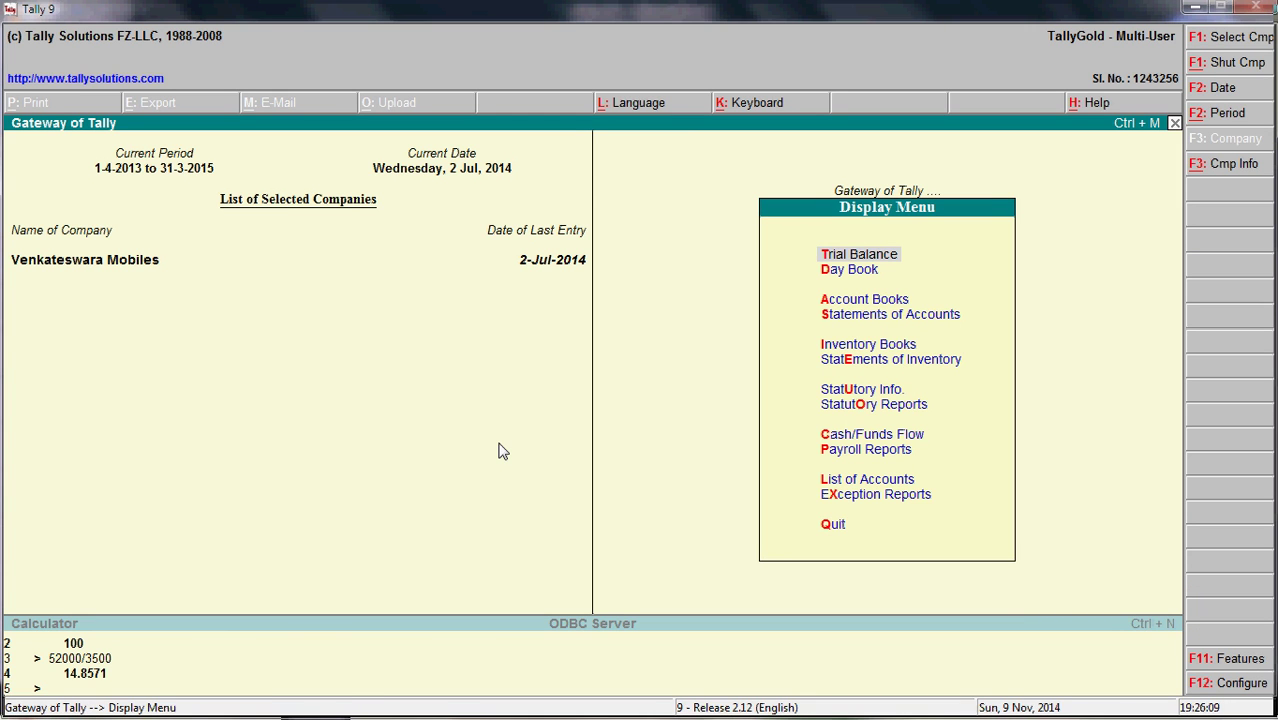
- Enter an e-mail address prefixed with 'tally' in the calculator and evaluate it, giving Error!
left_click(42, 655)
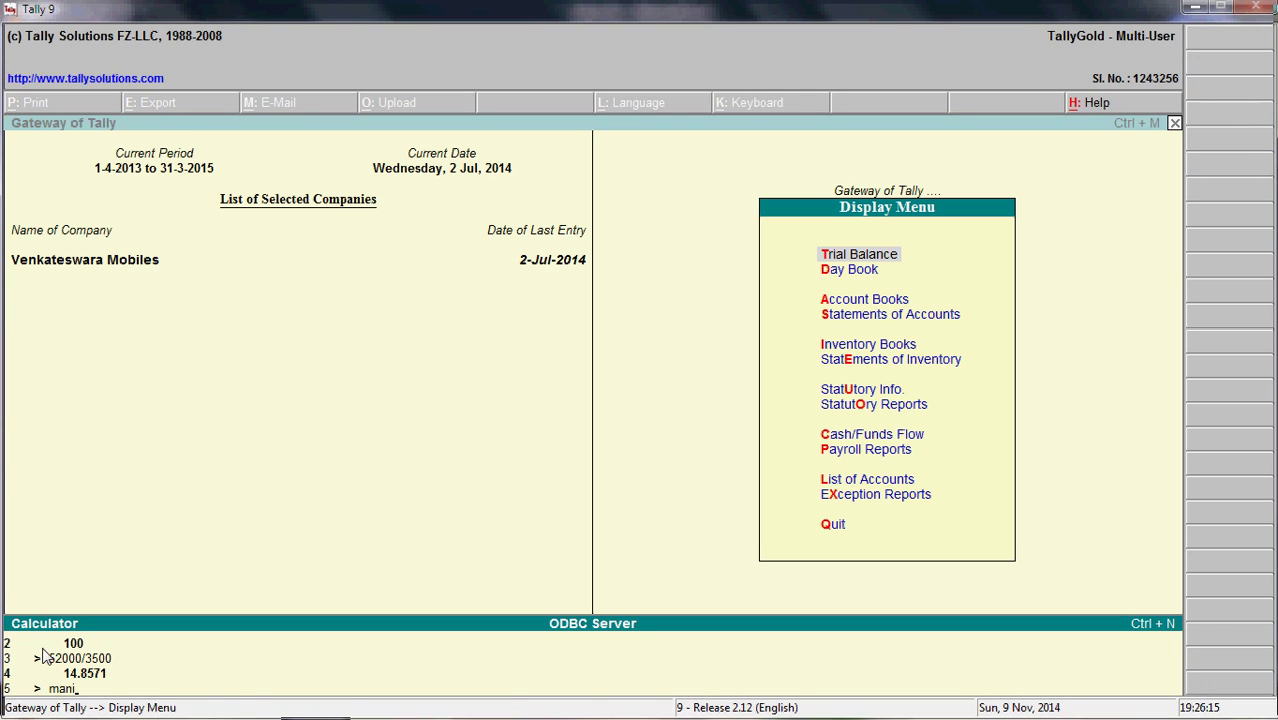
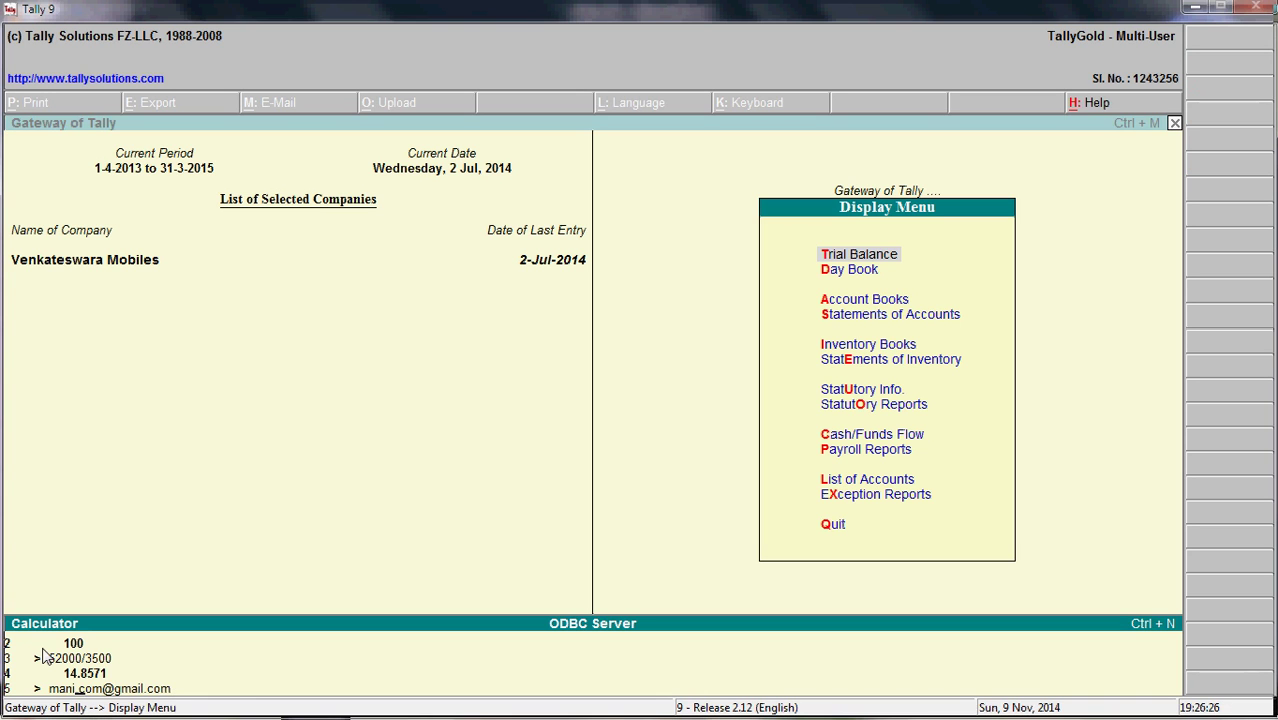
key("Home")
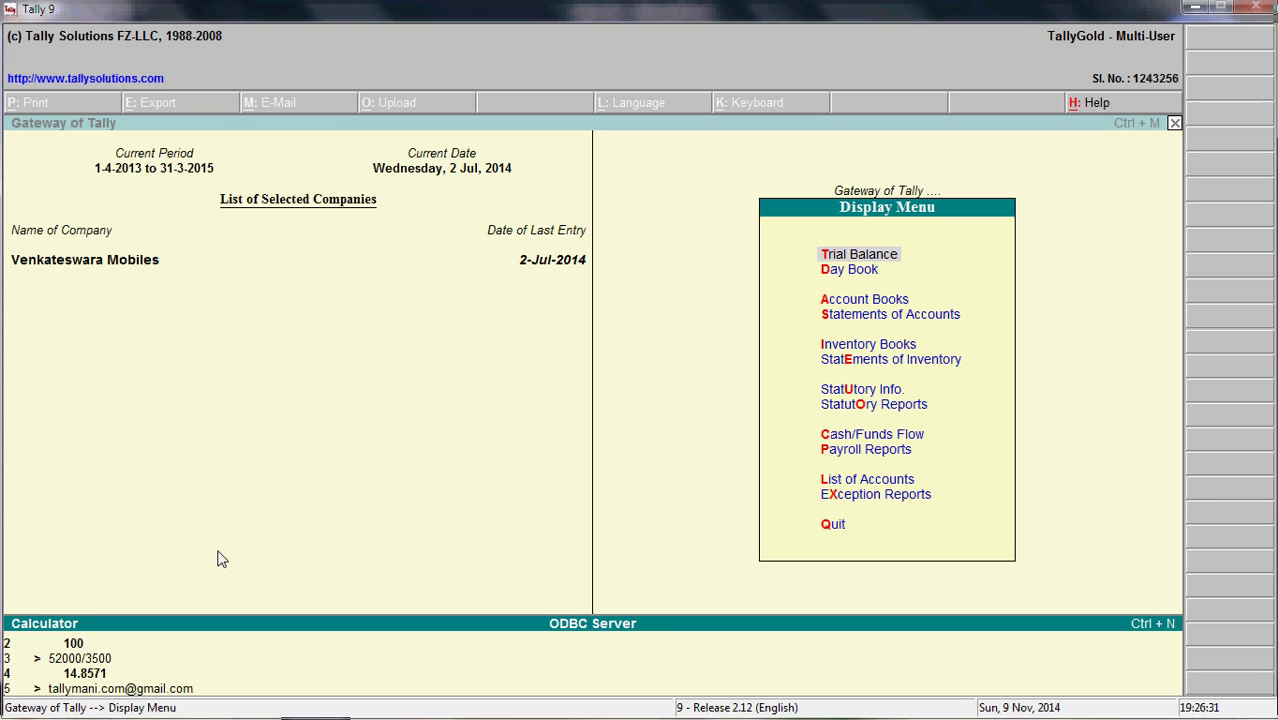
key("Return")
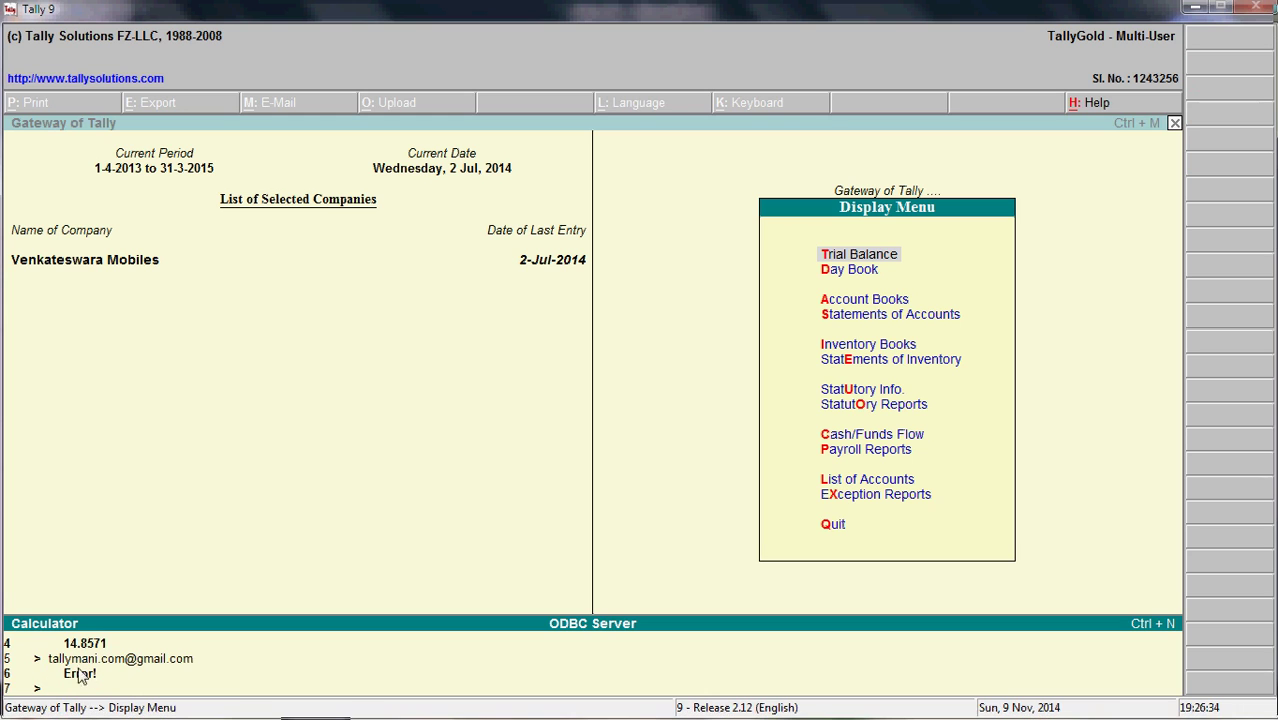